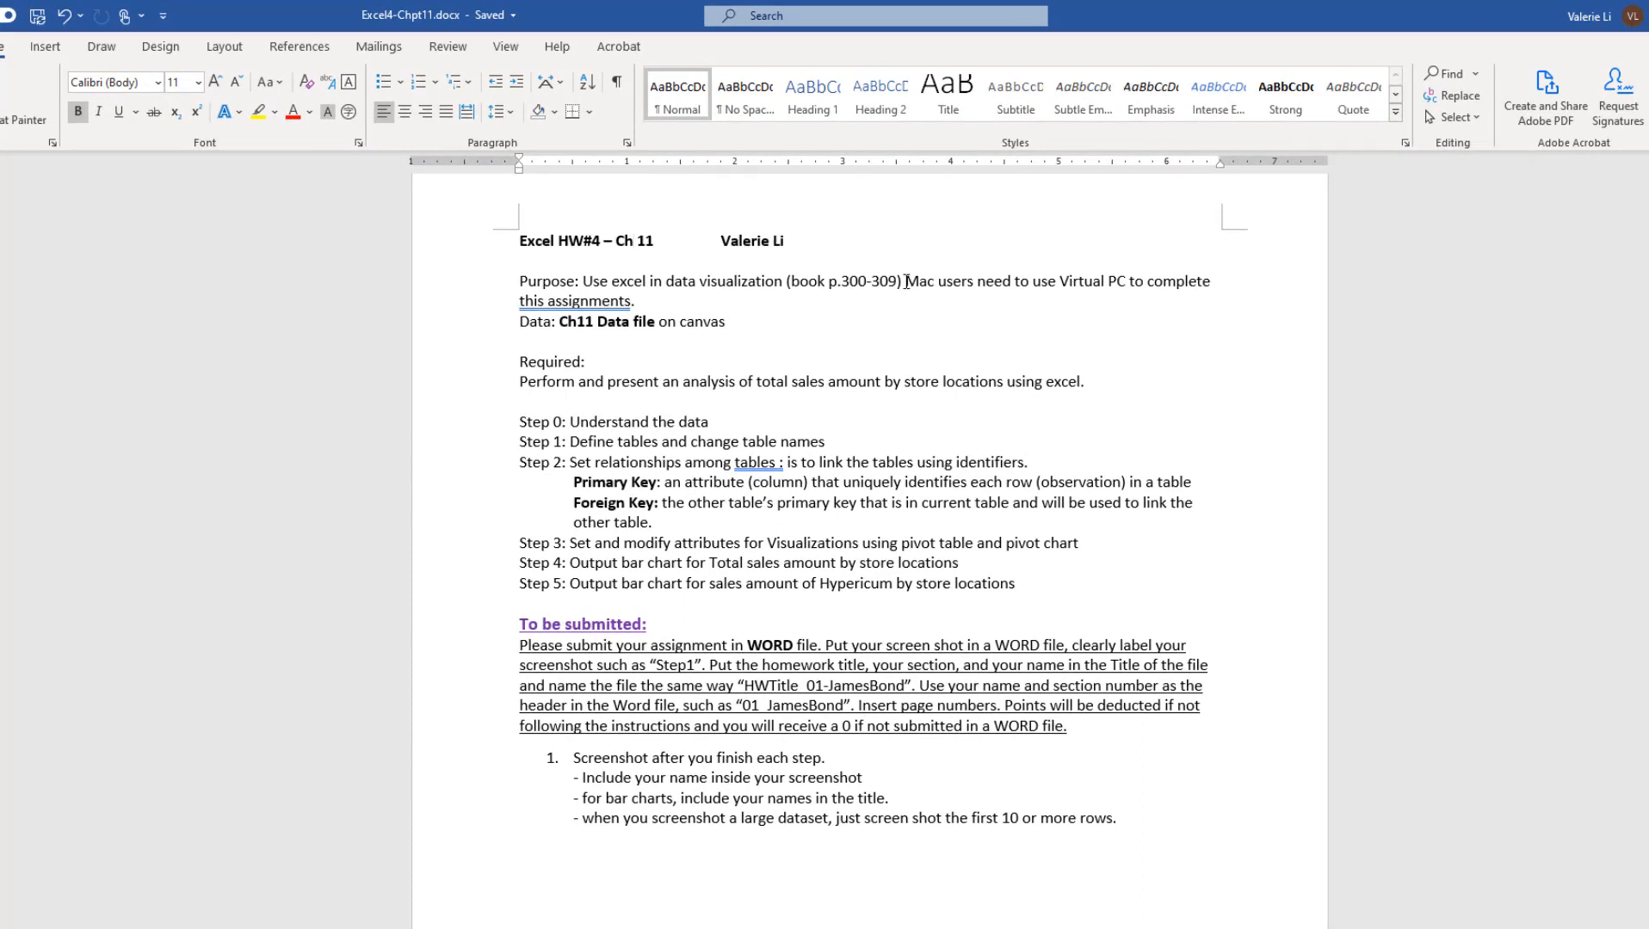
Step: Correct "assignments" to "assignment" in the Purpose paragraph
left_click_drag(906, 284, 1164, 307)
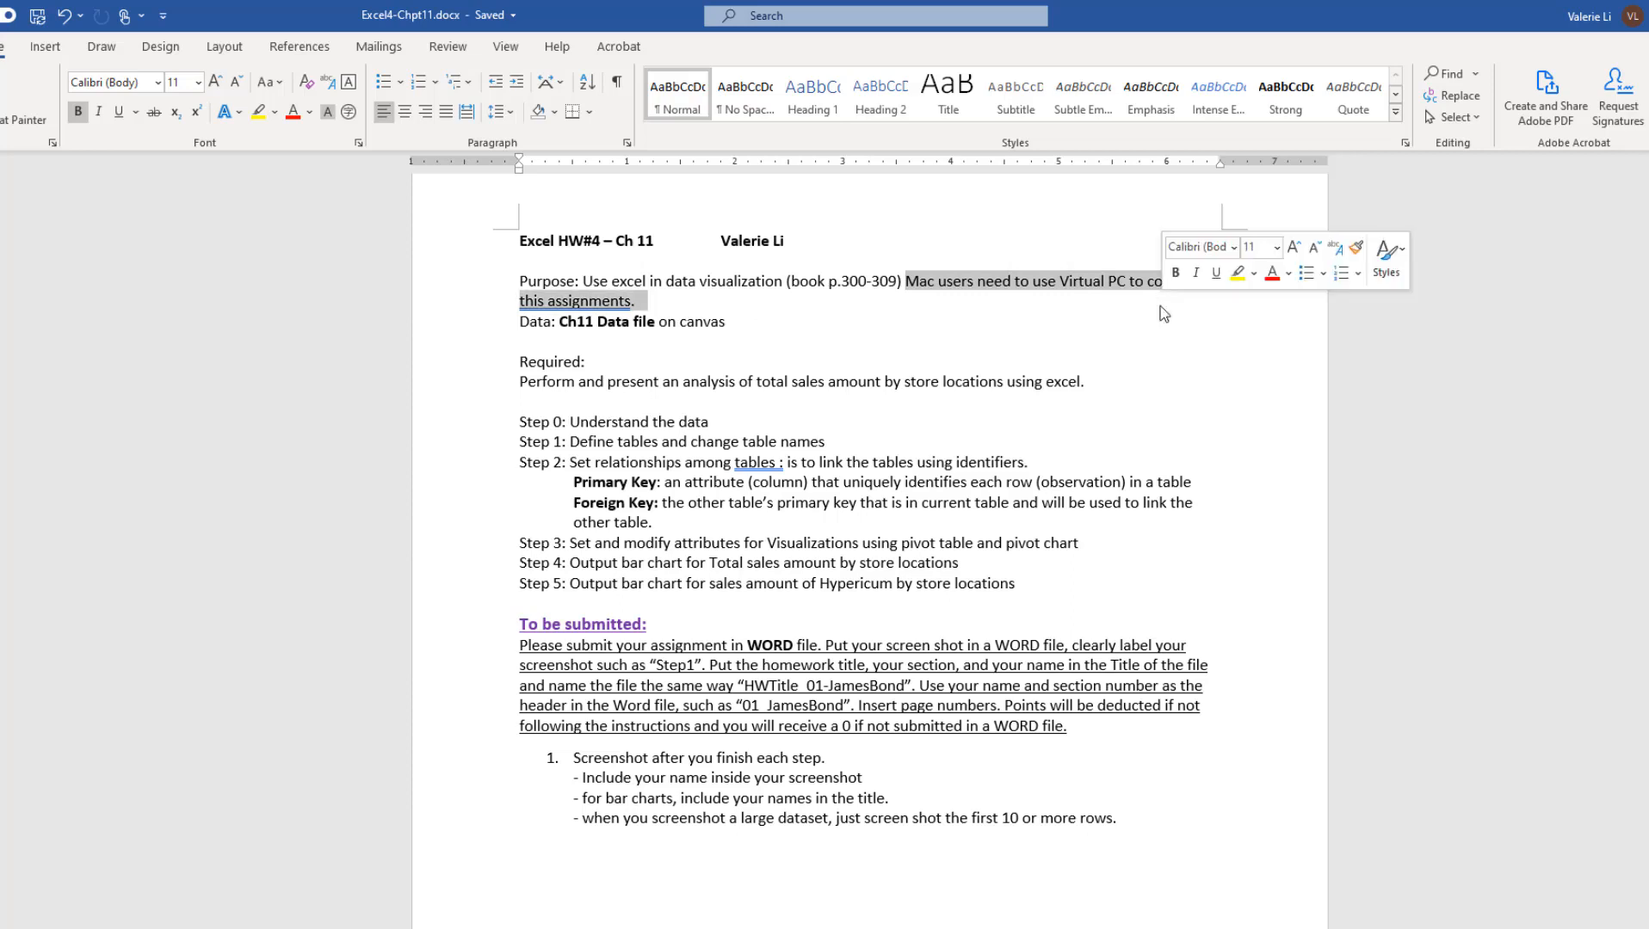
left_click(645, 305)
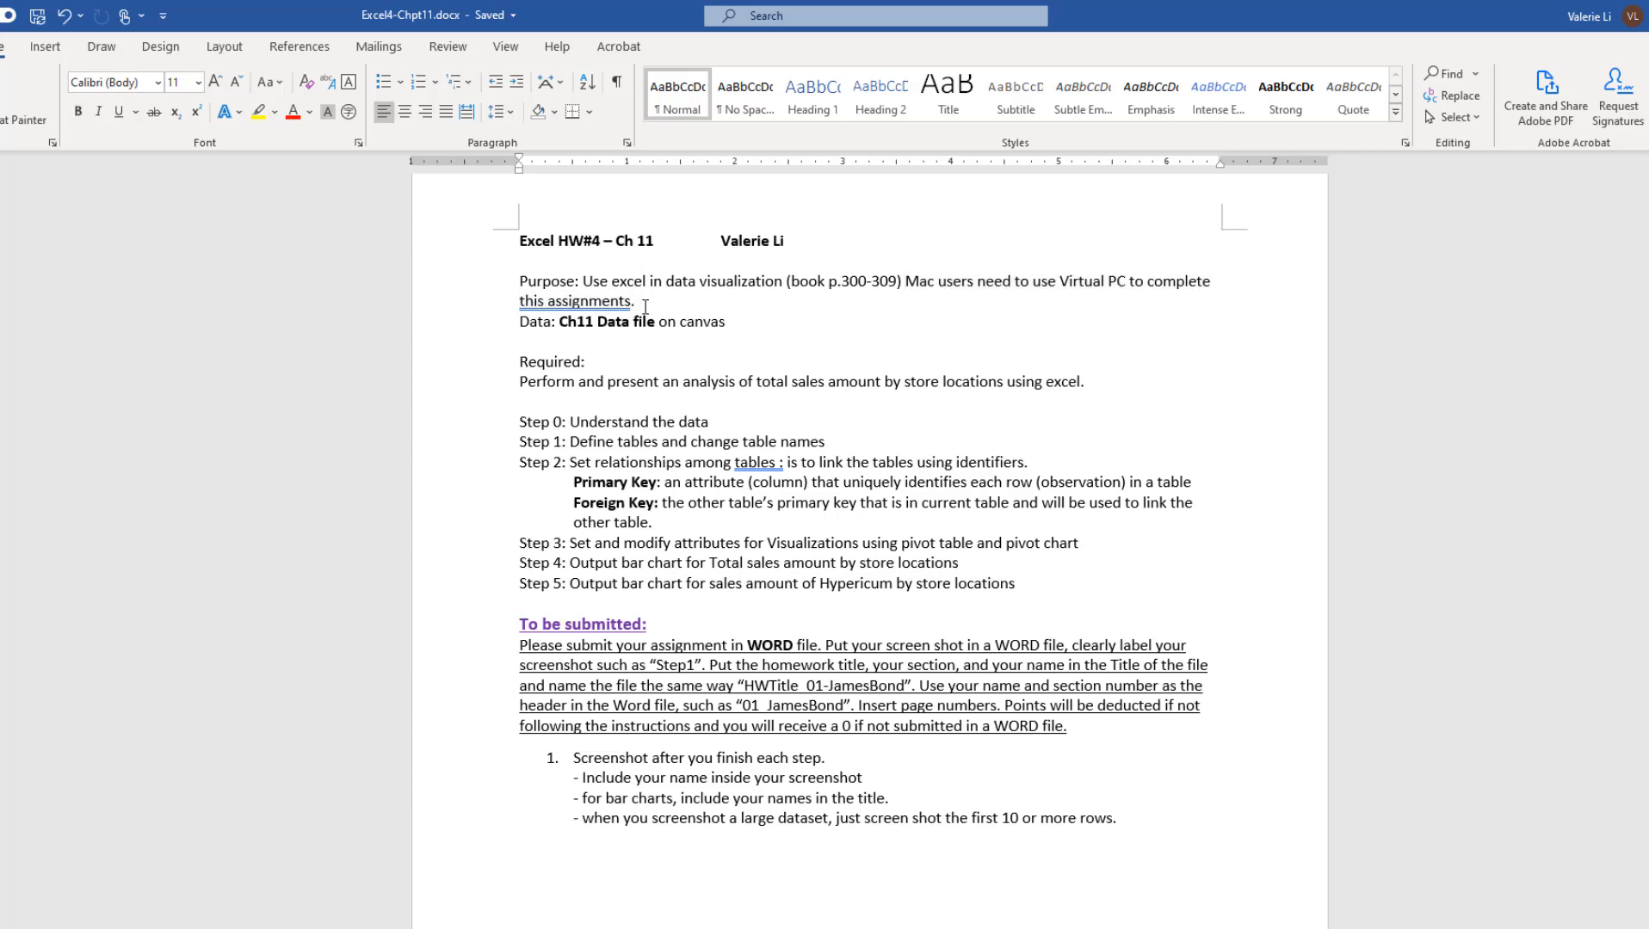
key("Left")
key("BackSpace")
Step: Switch to the Excel workbook and examine the Customers, Orders and Stores sheets, consulting the assignment steps in Word
left_click(573, 914)
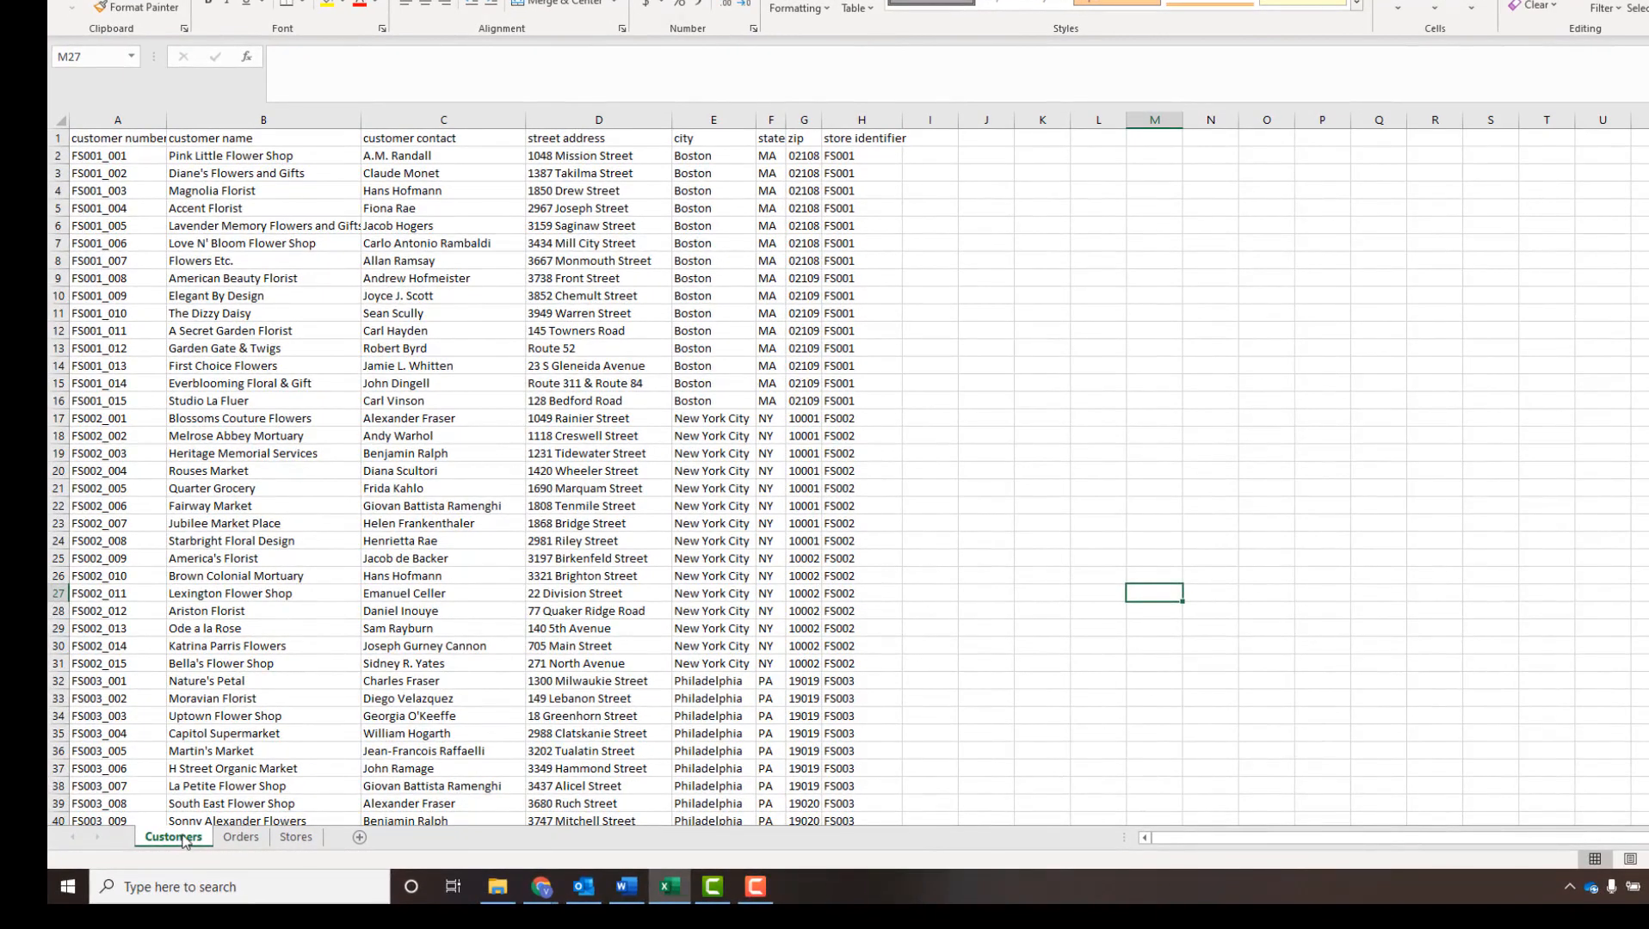
left_click(241, 840)
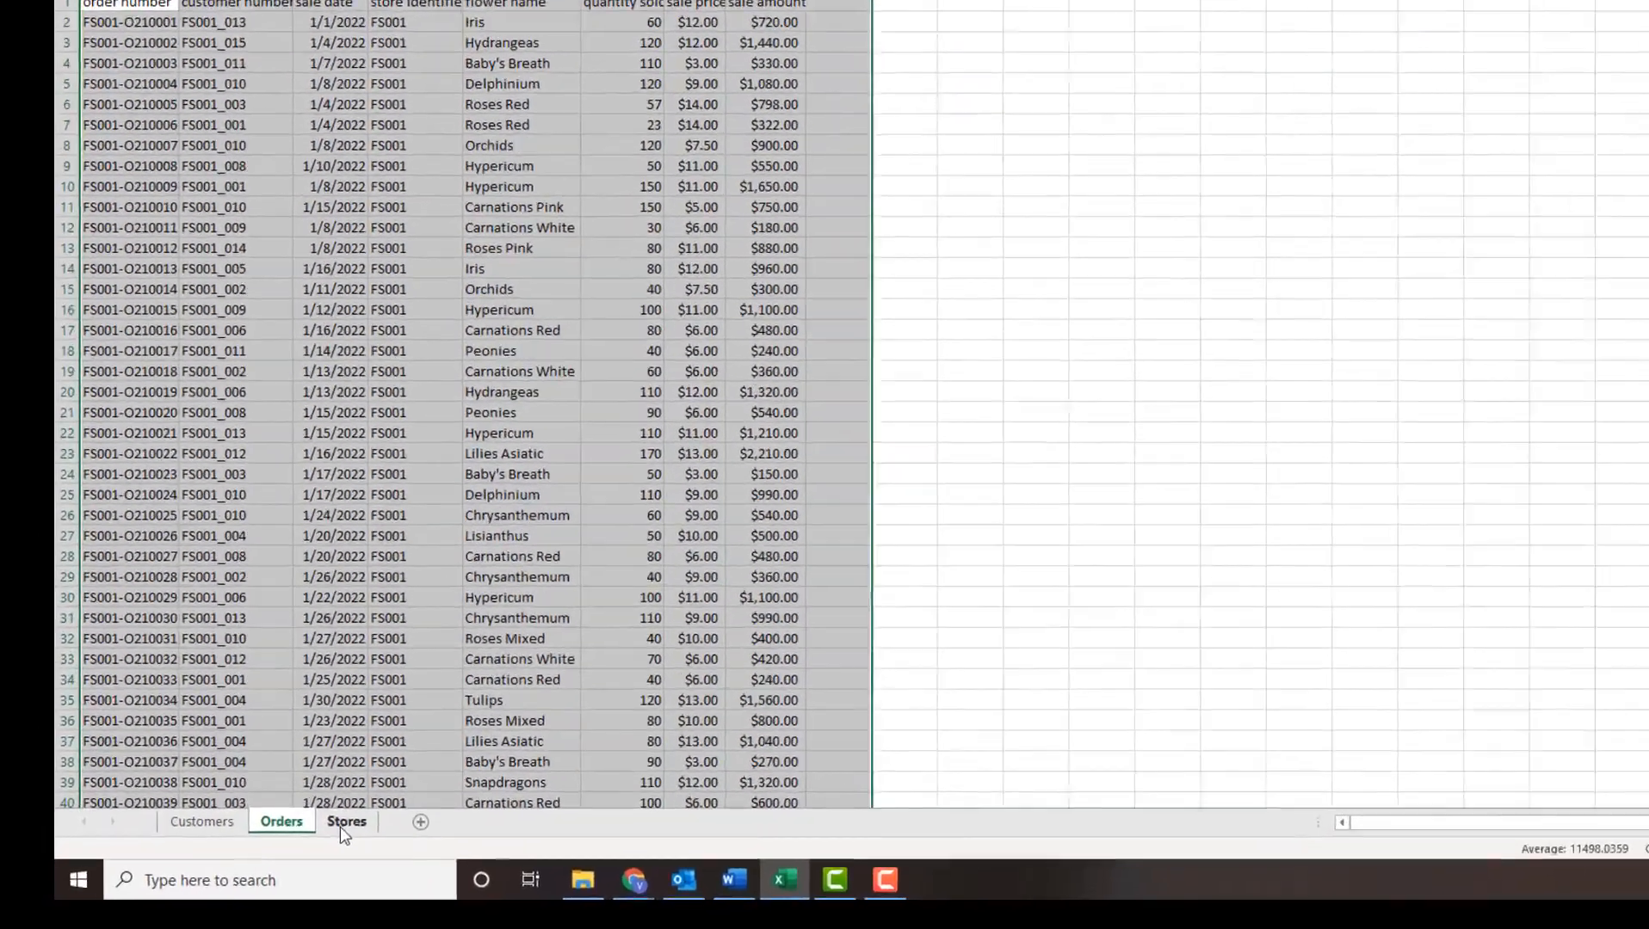
left_click(296, 837)
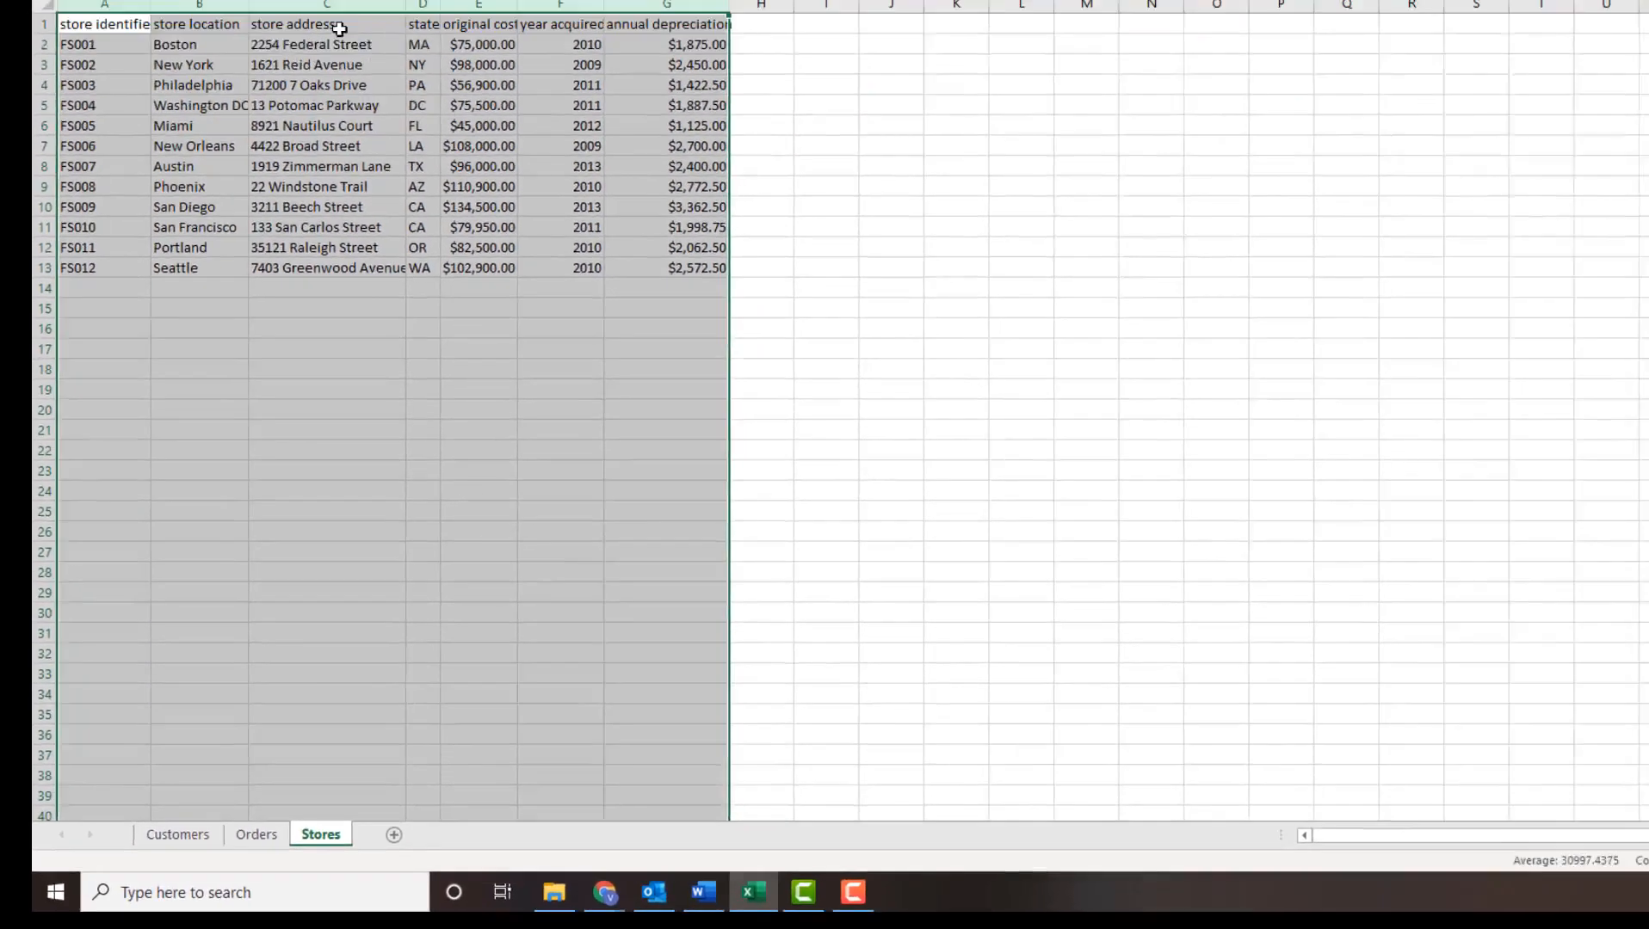
left_click(257, 835)
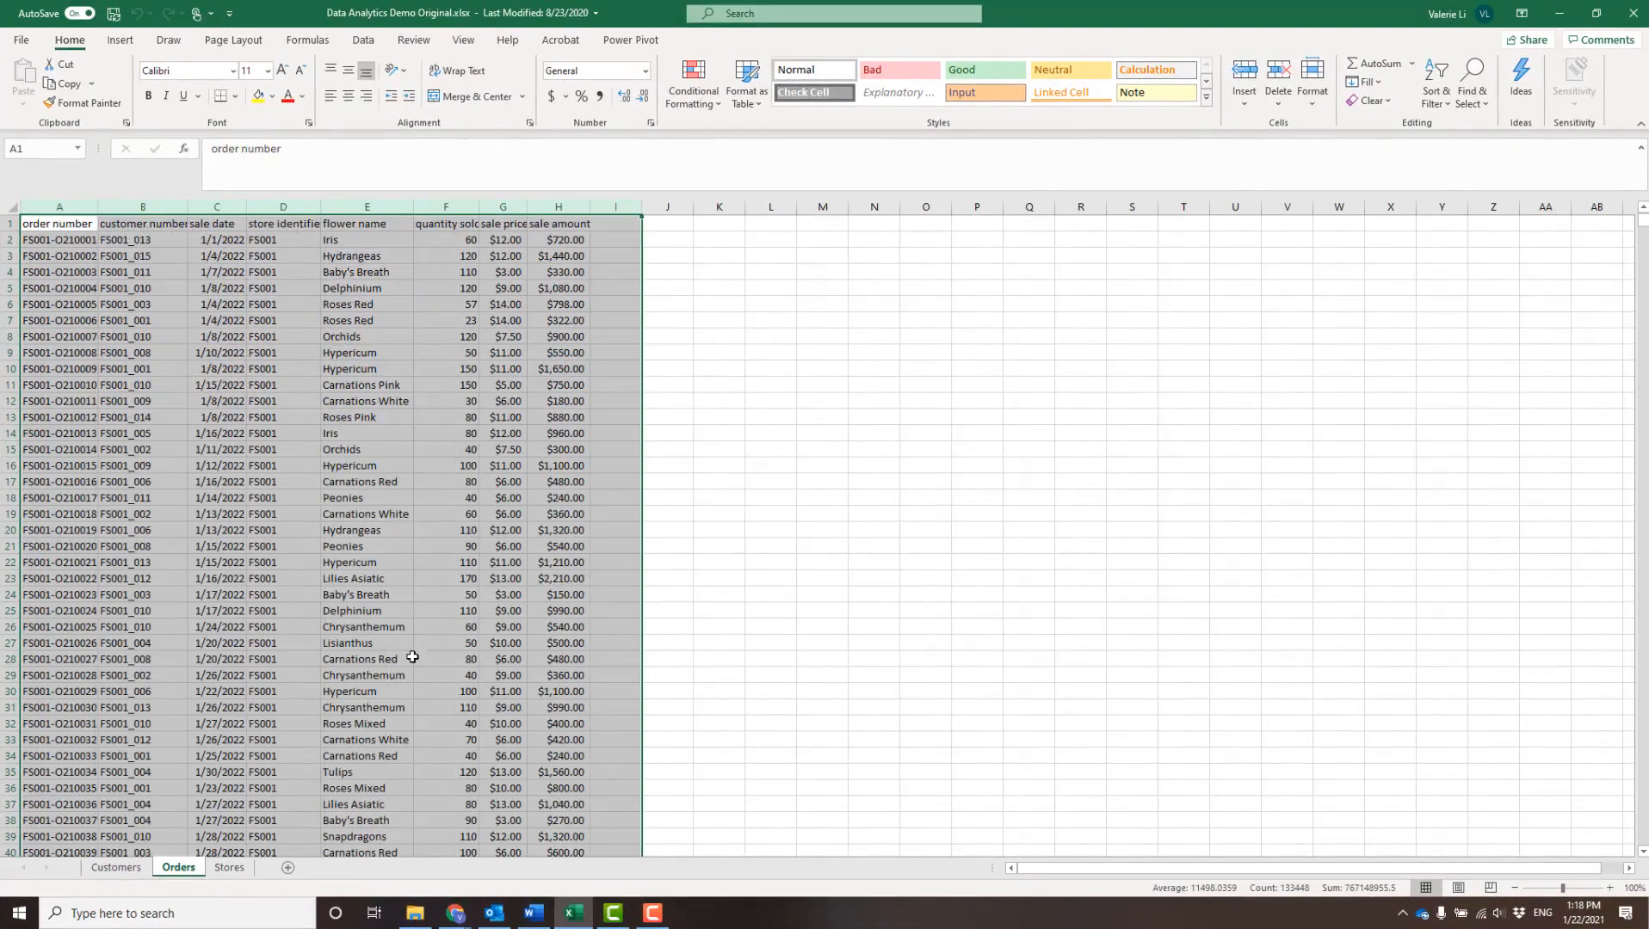
left_click(234, 871)
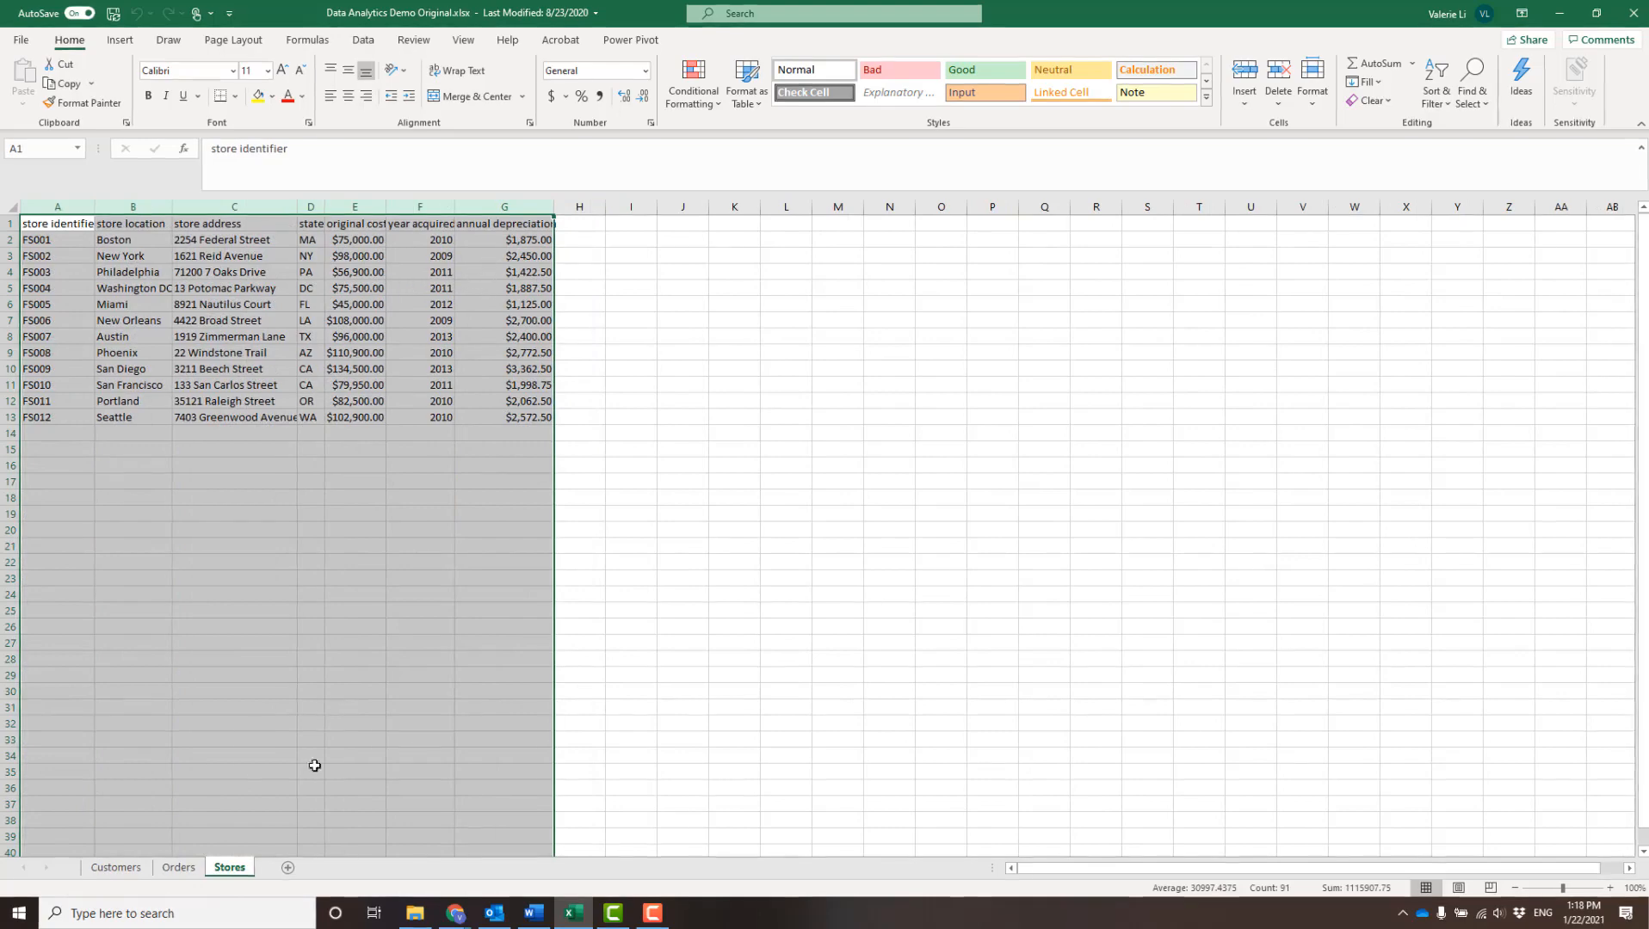
left_click(178, 867)
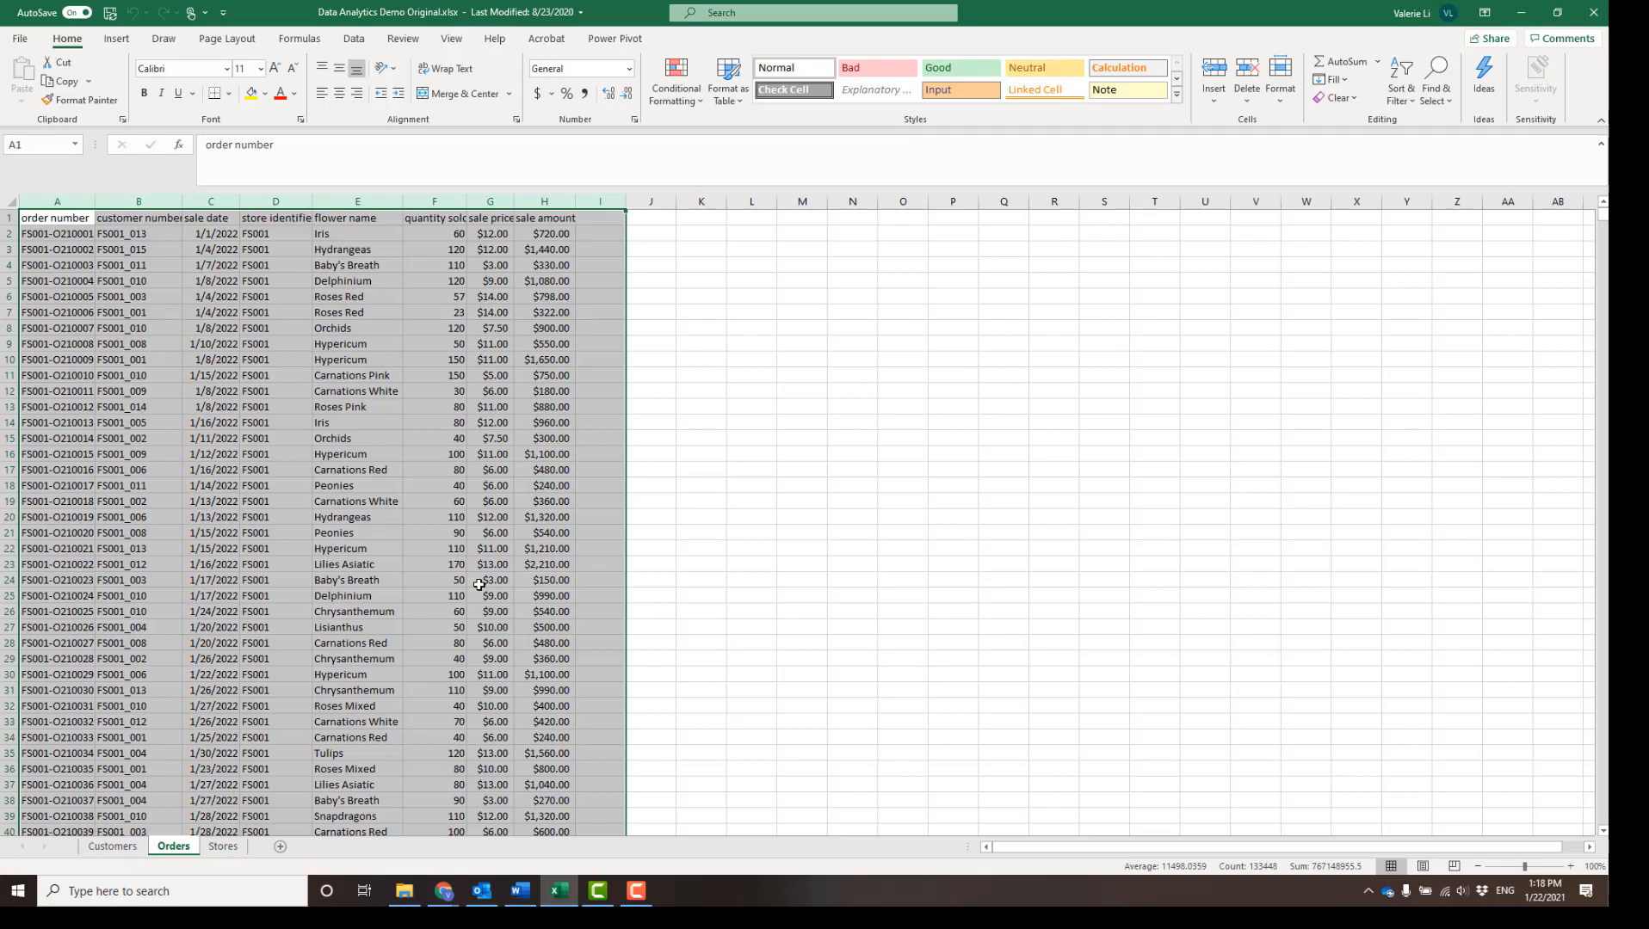
left_click(518, 892)
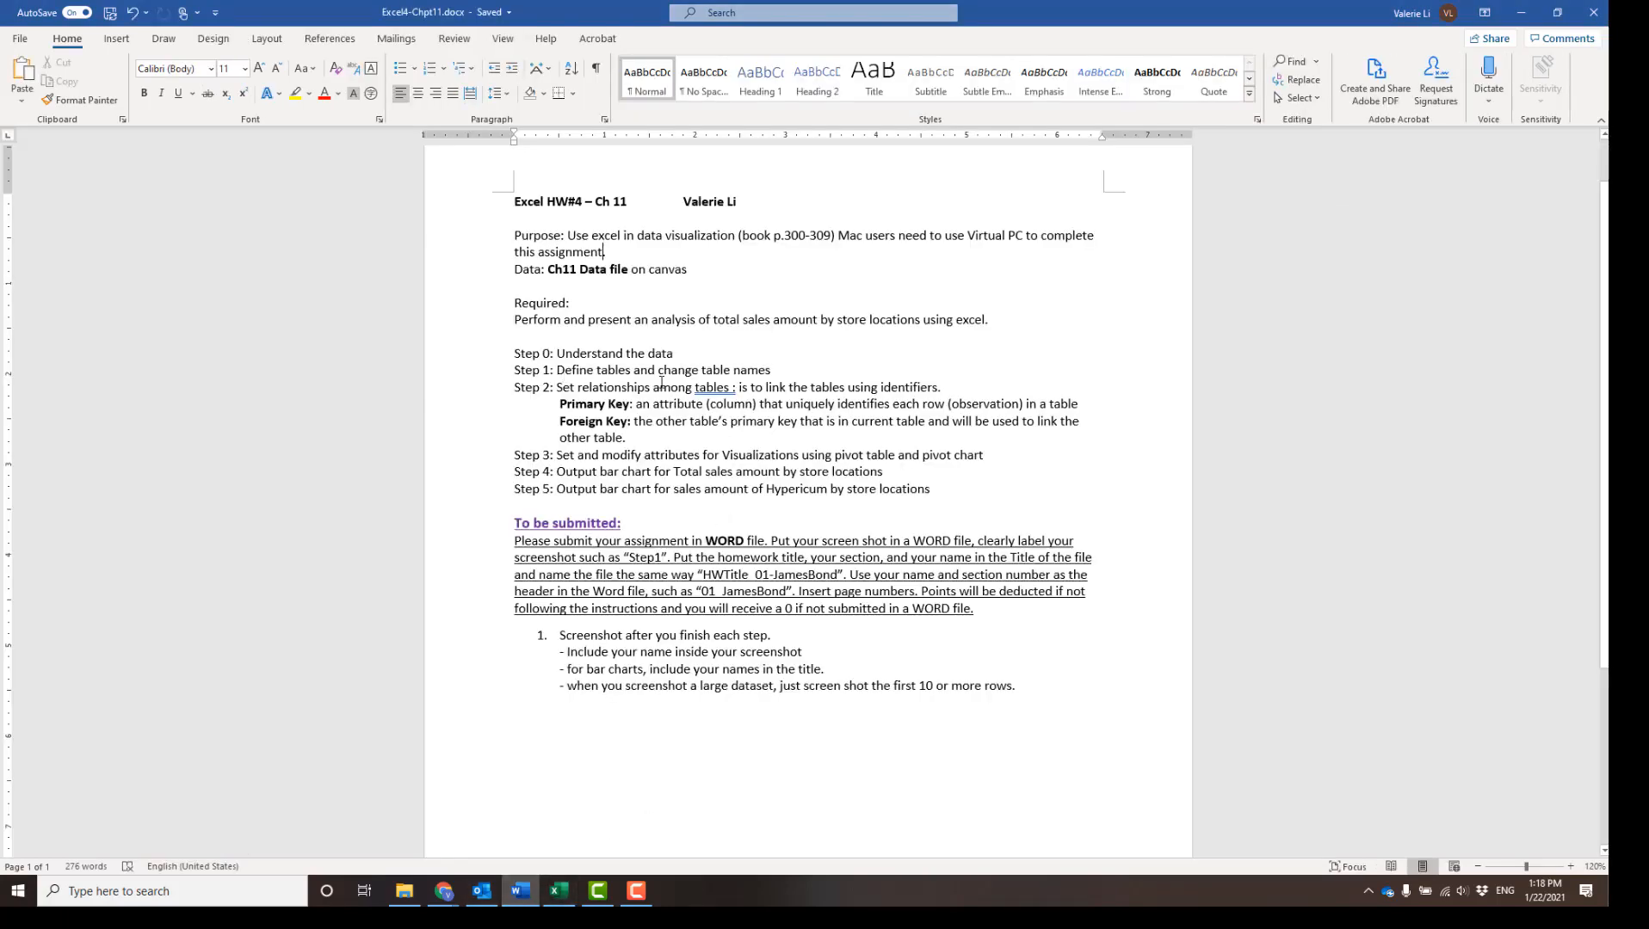
left_click(557, 892)
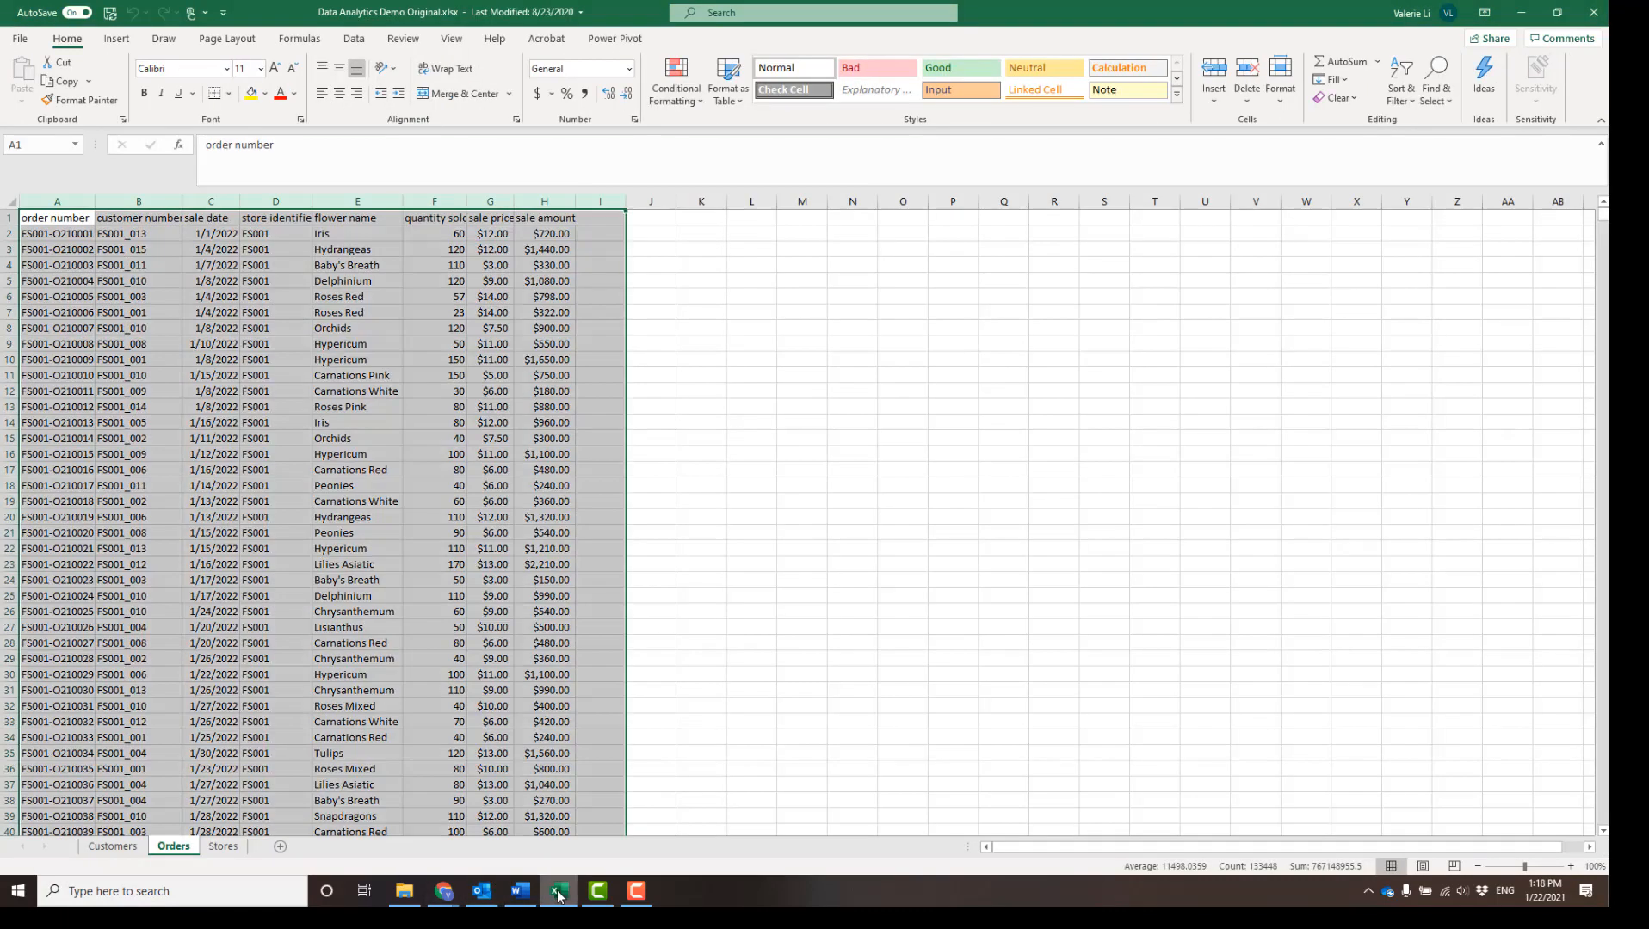
Step: Convert the data on the Customers sheet, range A1:H181, into a table with headers
left_click(113, 847)
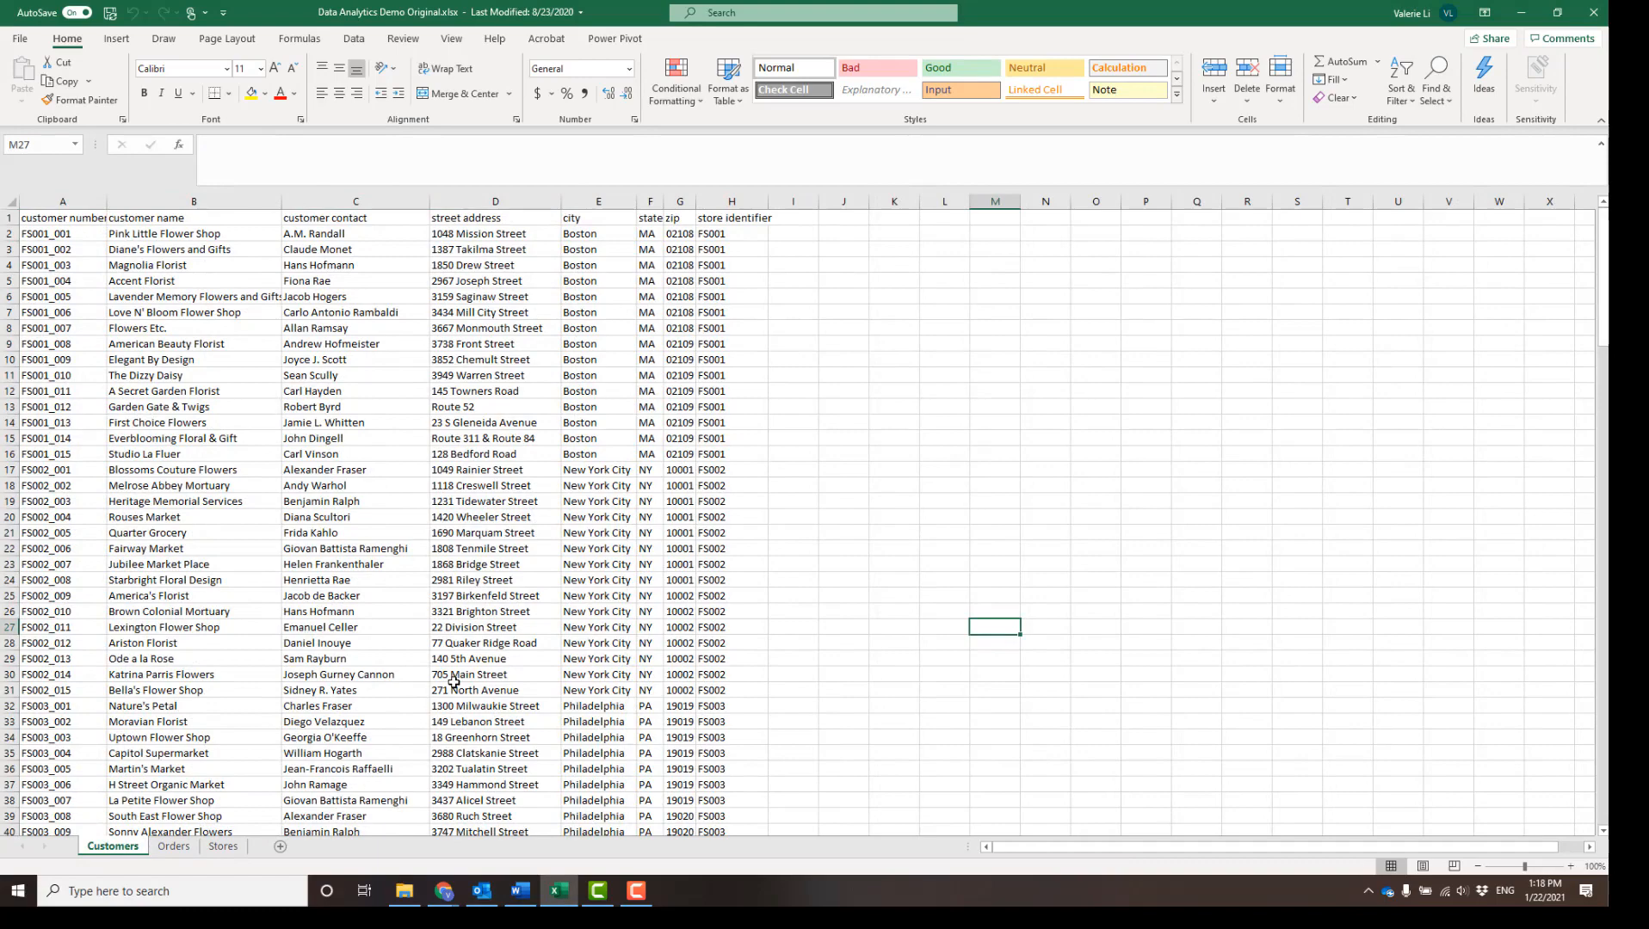
key("ctrl+t")
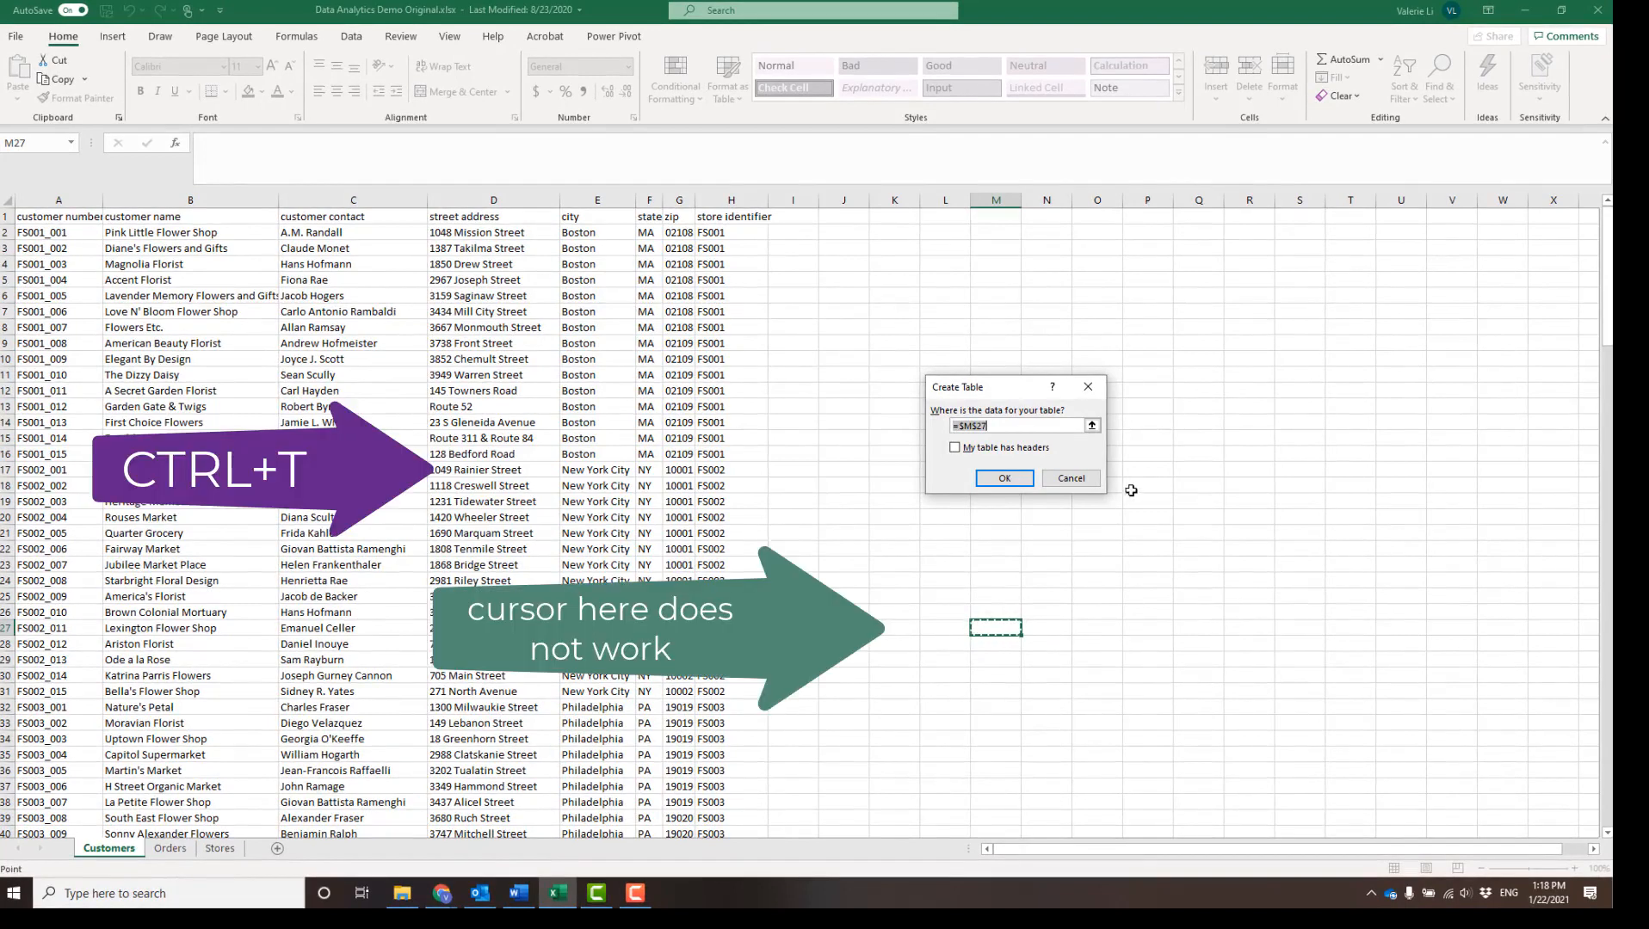
left_click(1071, 478)
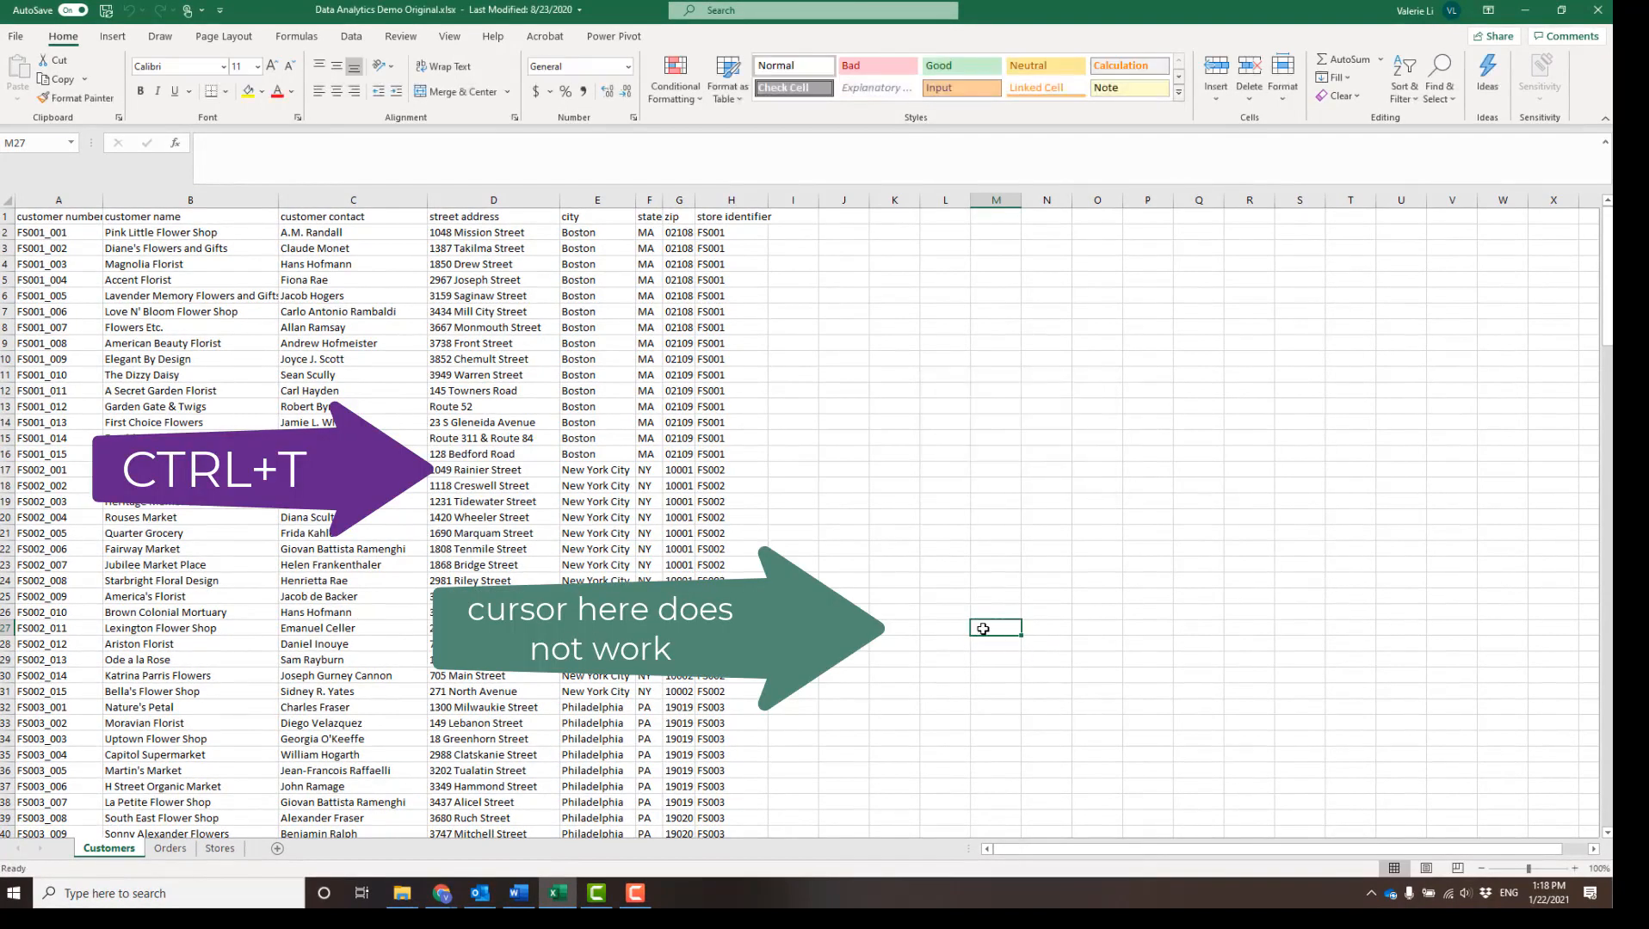
left_click(482, 517)
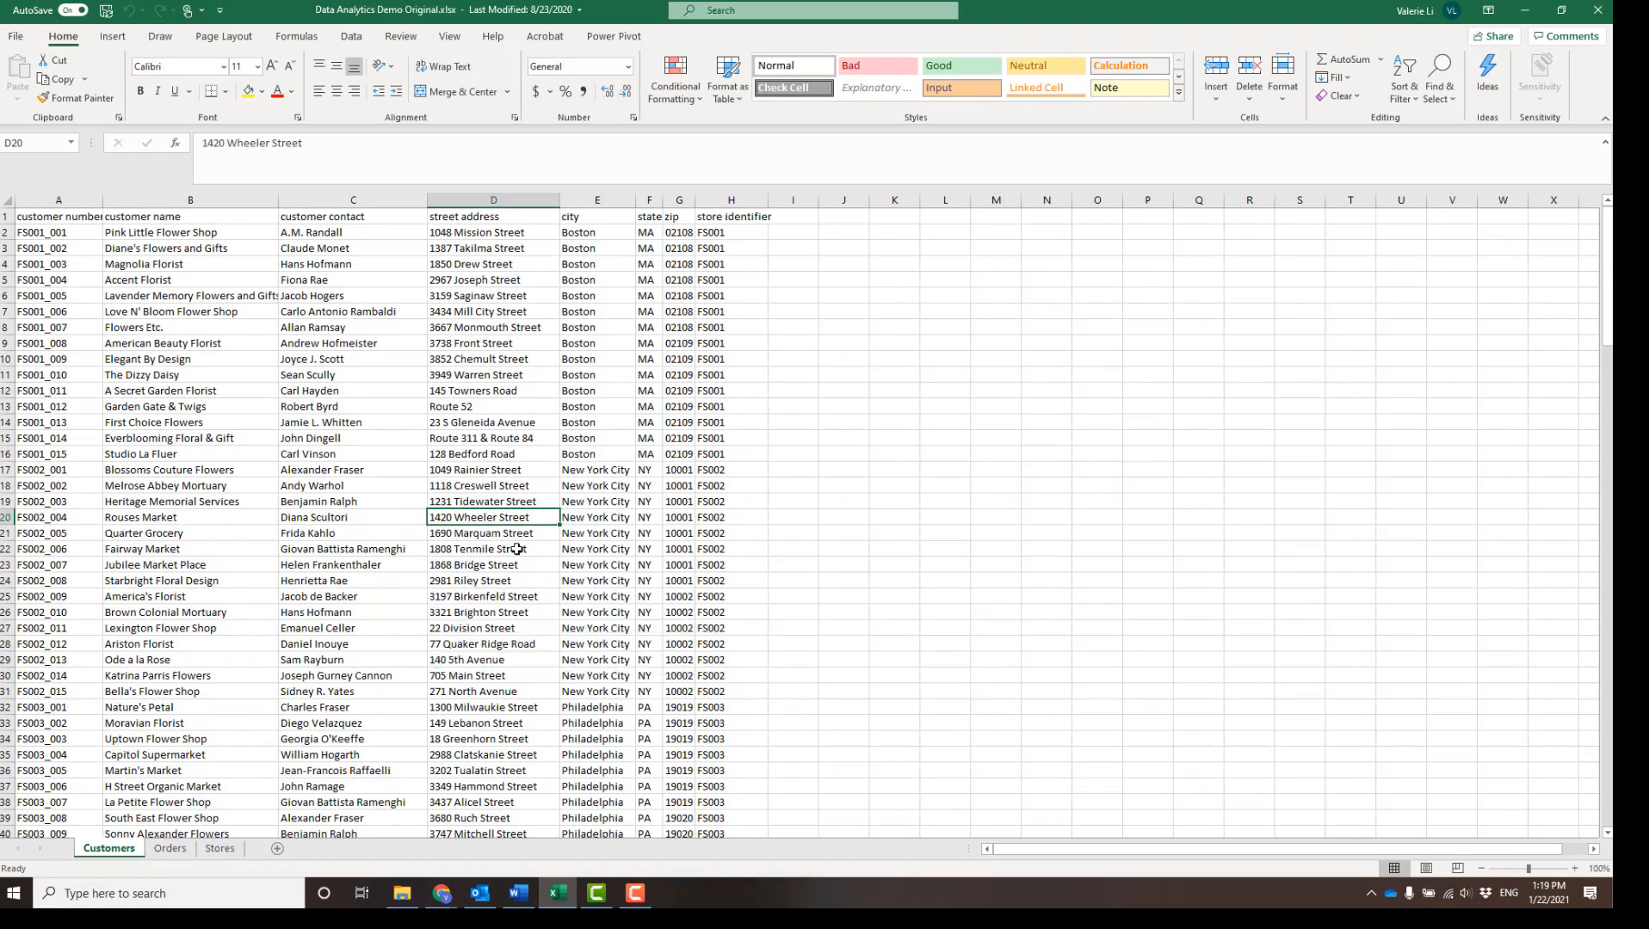
key("ctrl+f")
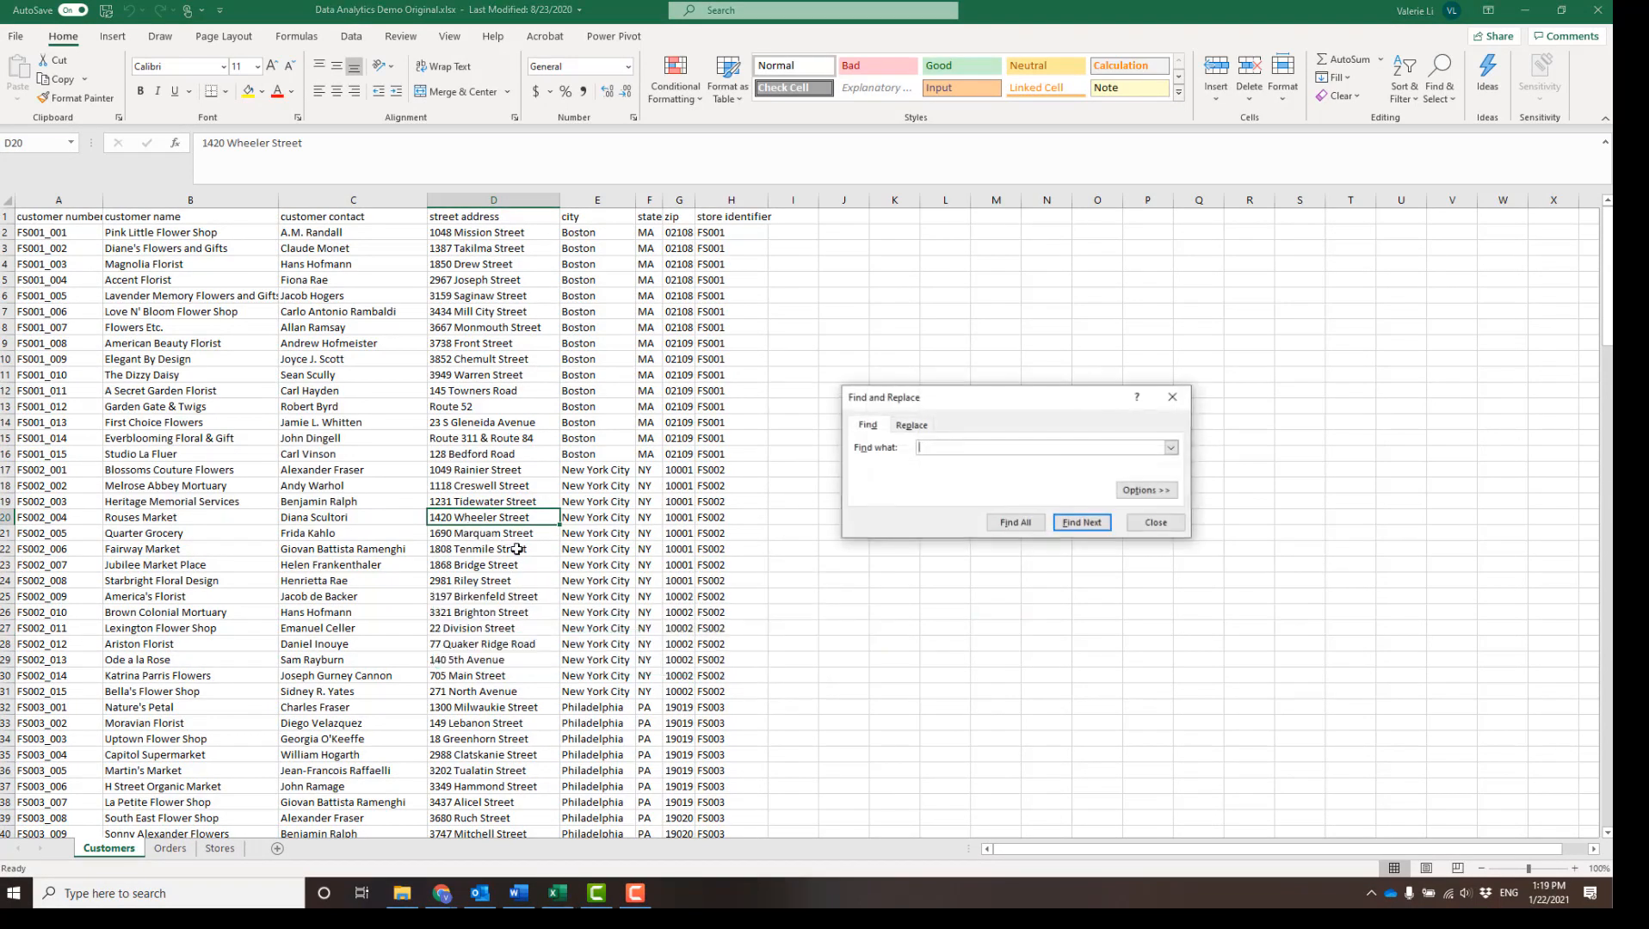
left_click(1155, 522)
key("ctrl+t")
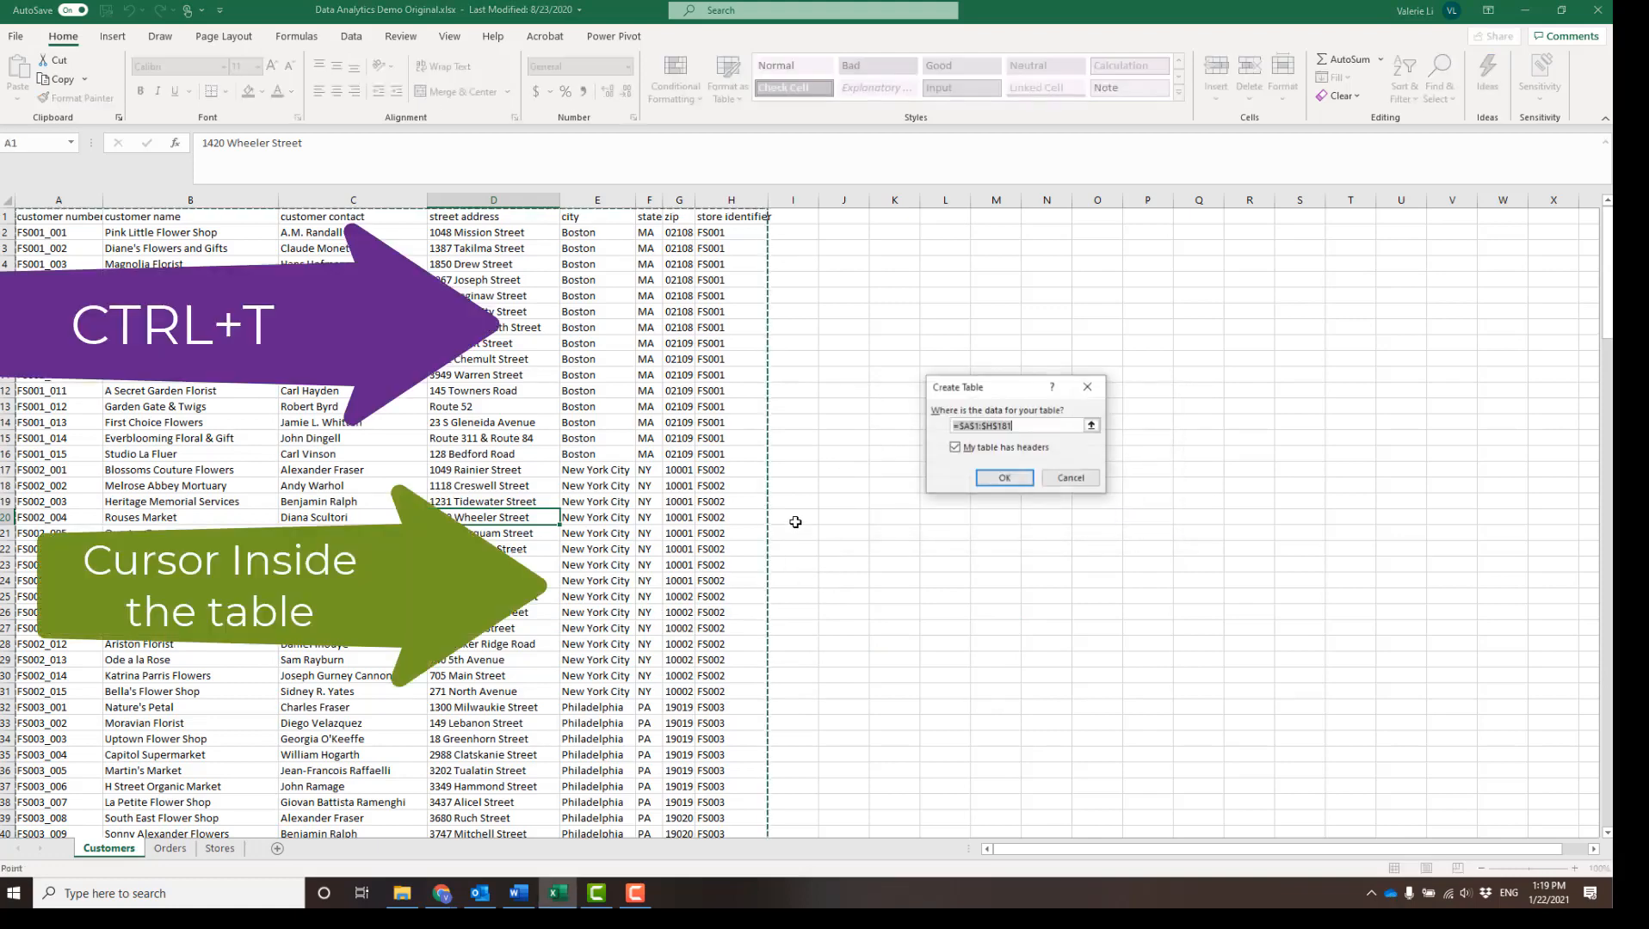
scroll(701, 536, "down", 20)
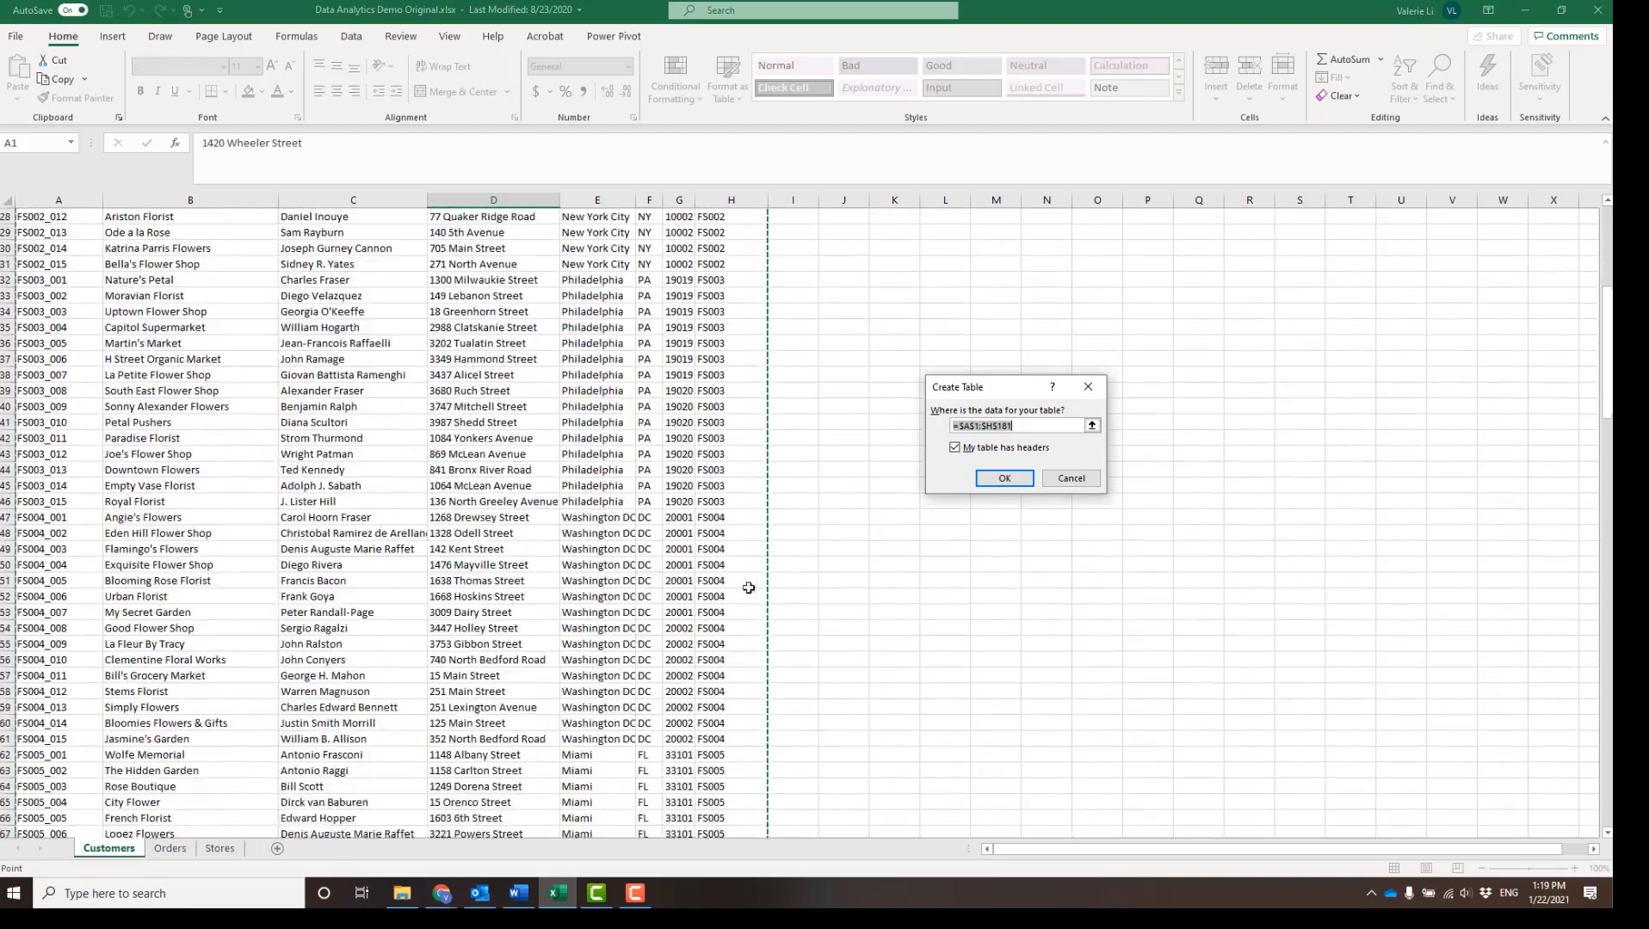
scroll(765, 623, "up", 20)
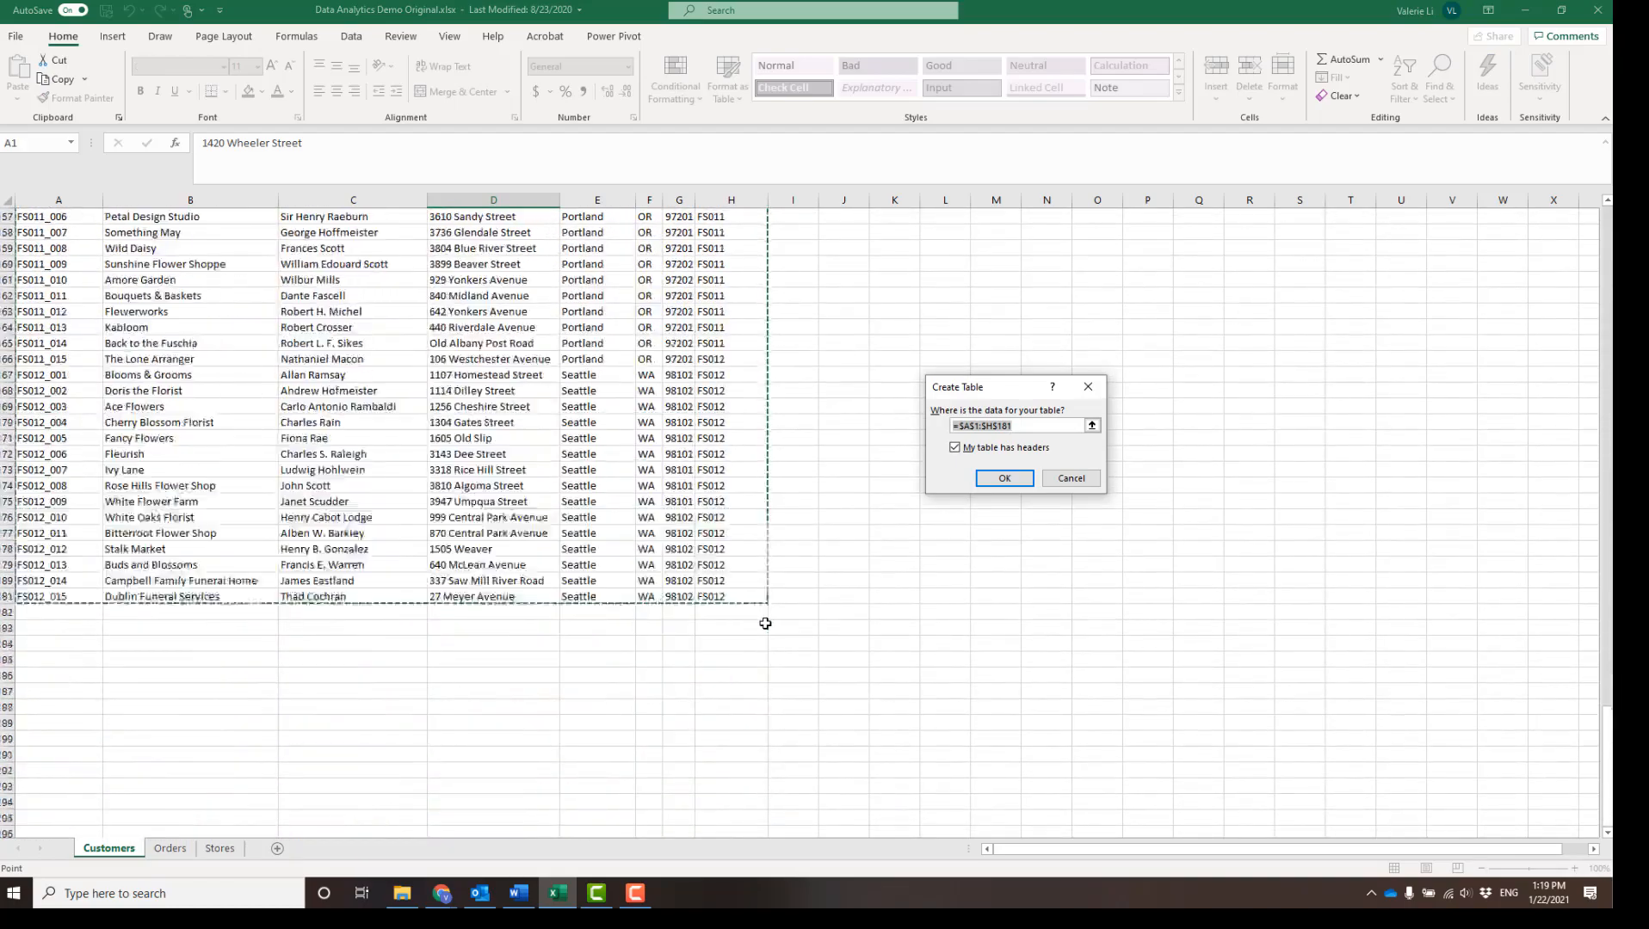
scroll(733, 579, "up", 17)
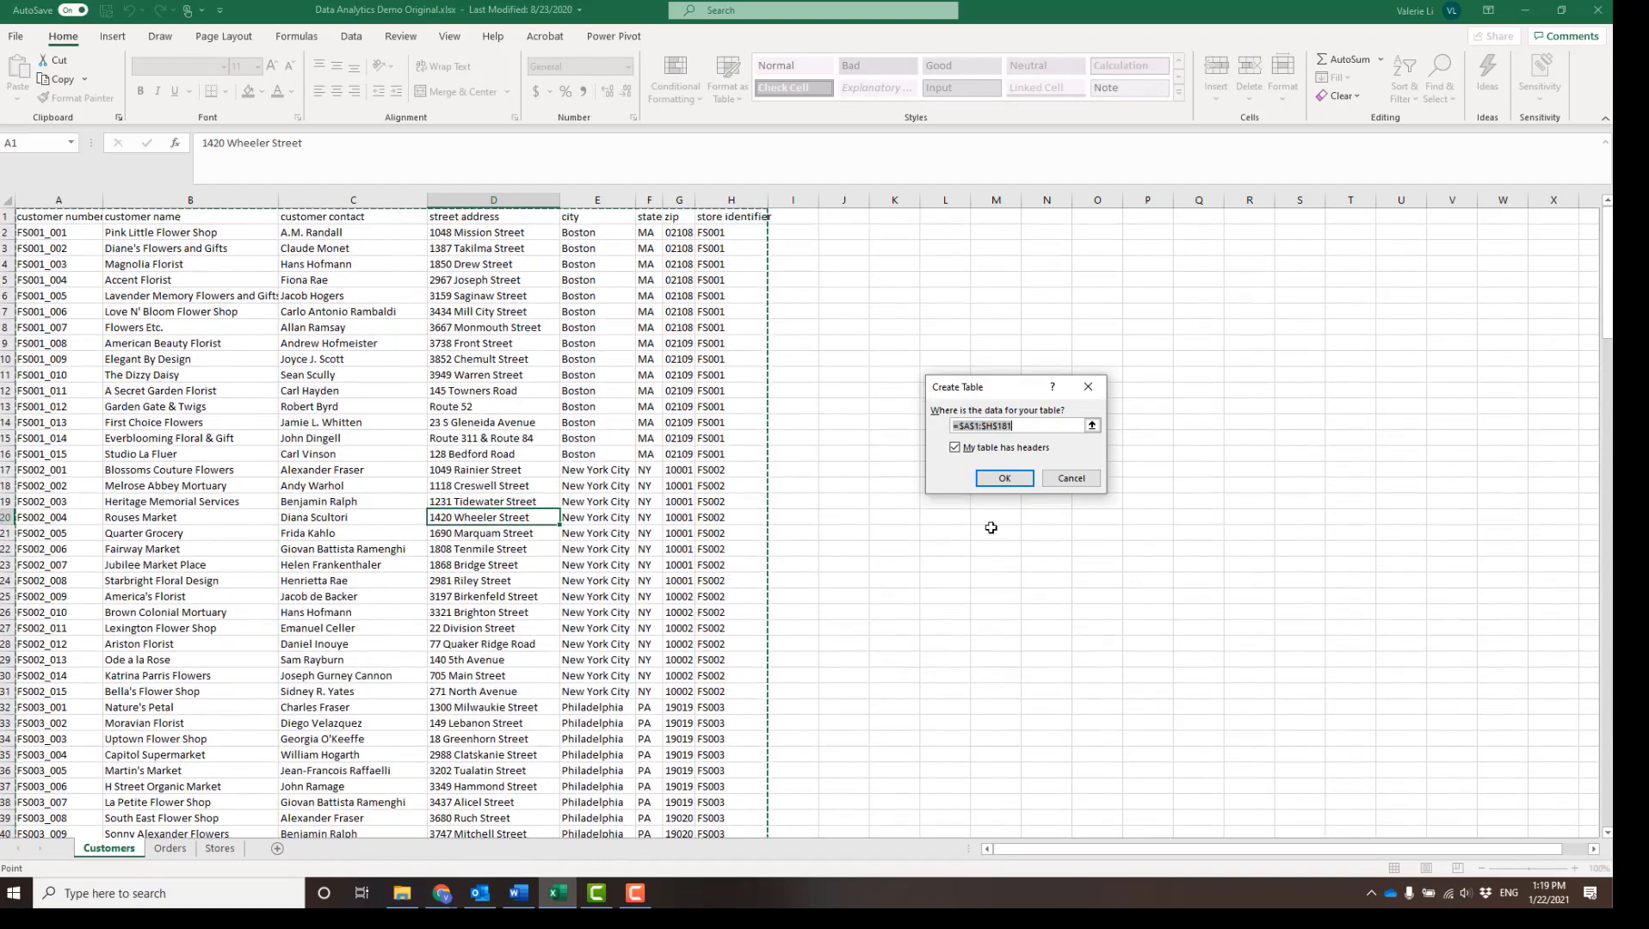
left_click(1005, 478)
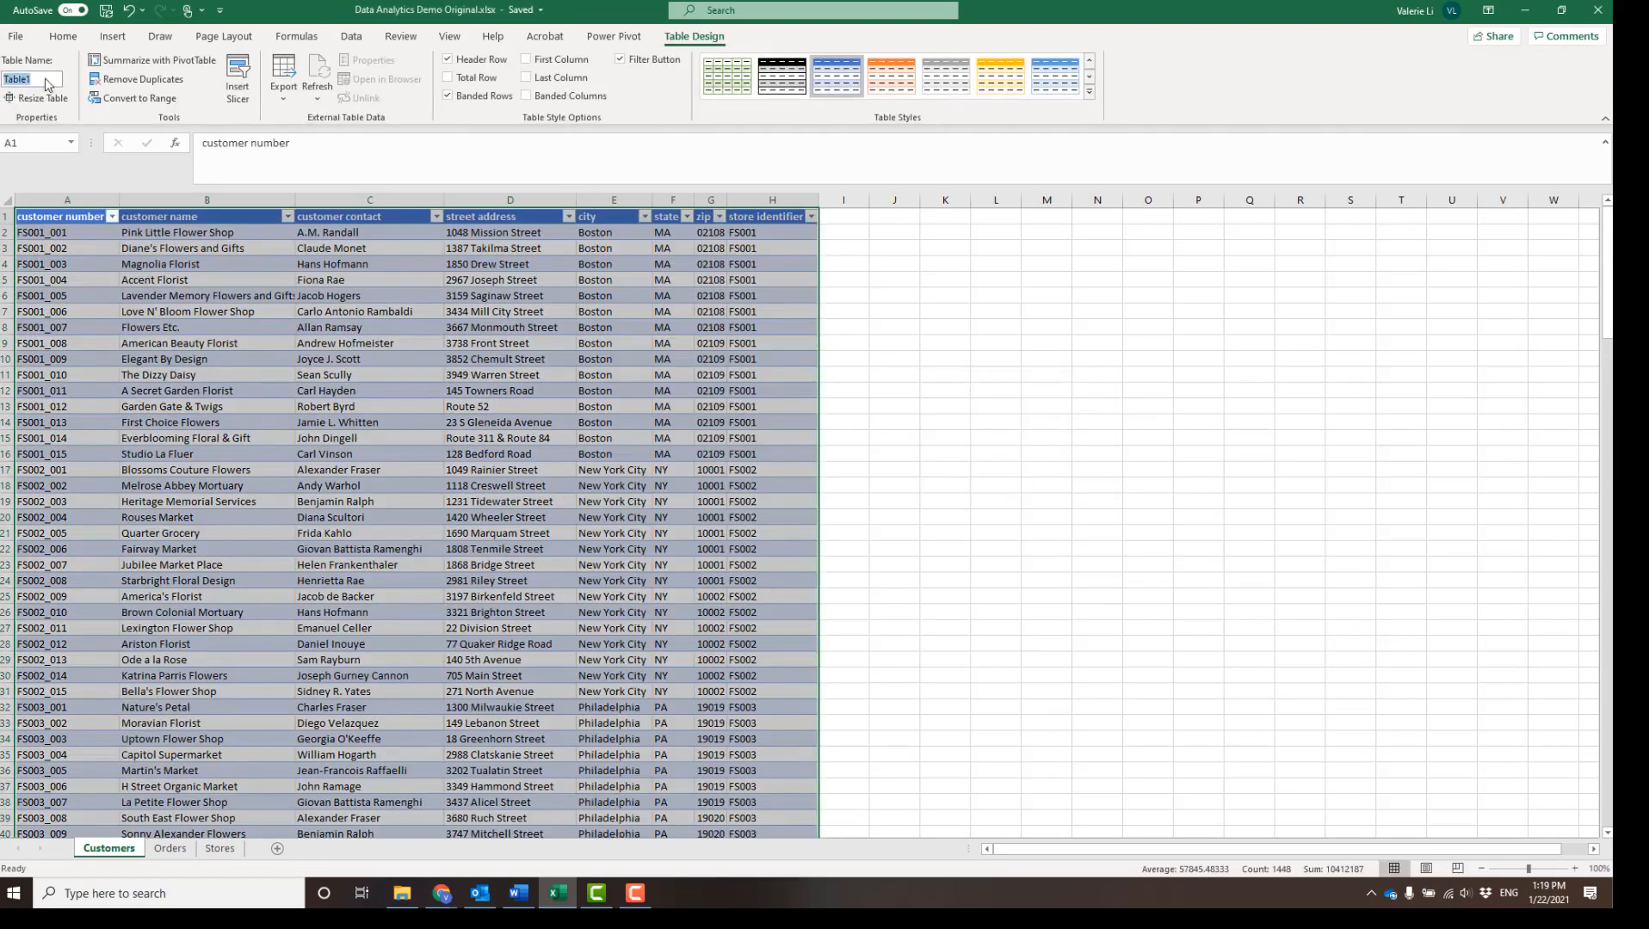
Step: Name the new customer table "customers" and open the Orders sheet
left_click(22, 78)
double_click(18, 79)
type("customers")
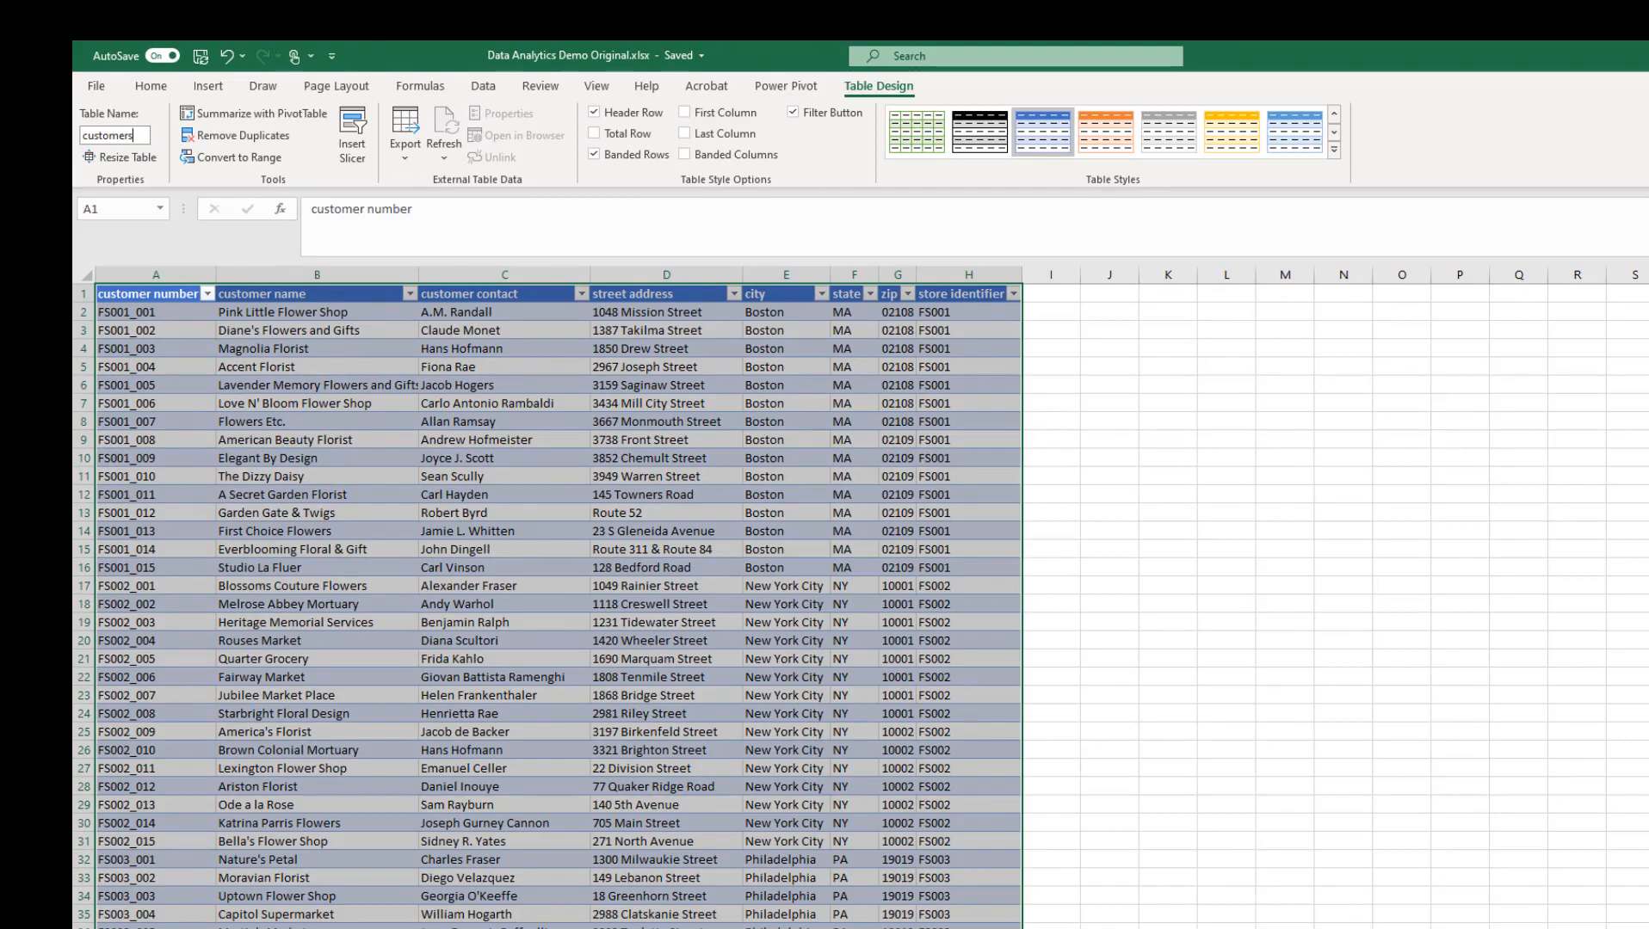
key("ctrl+Page_Down")
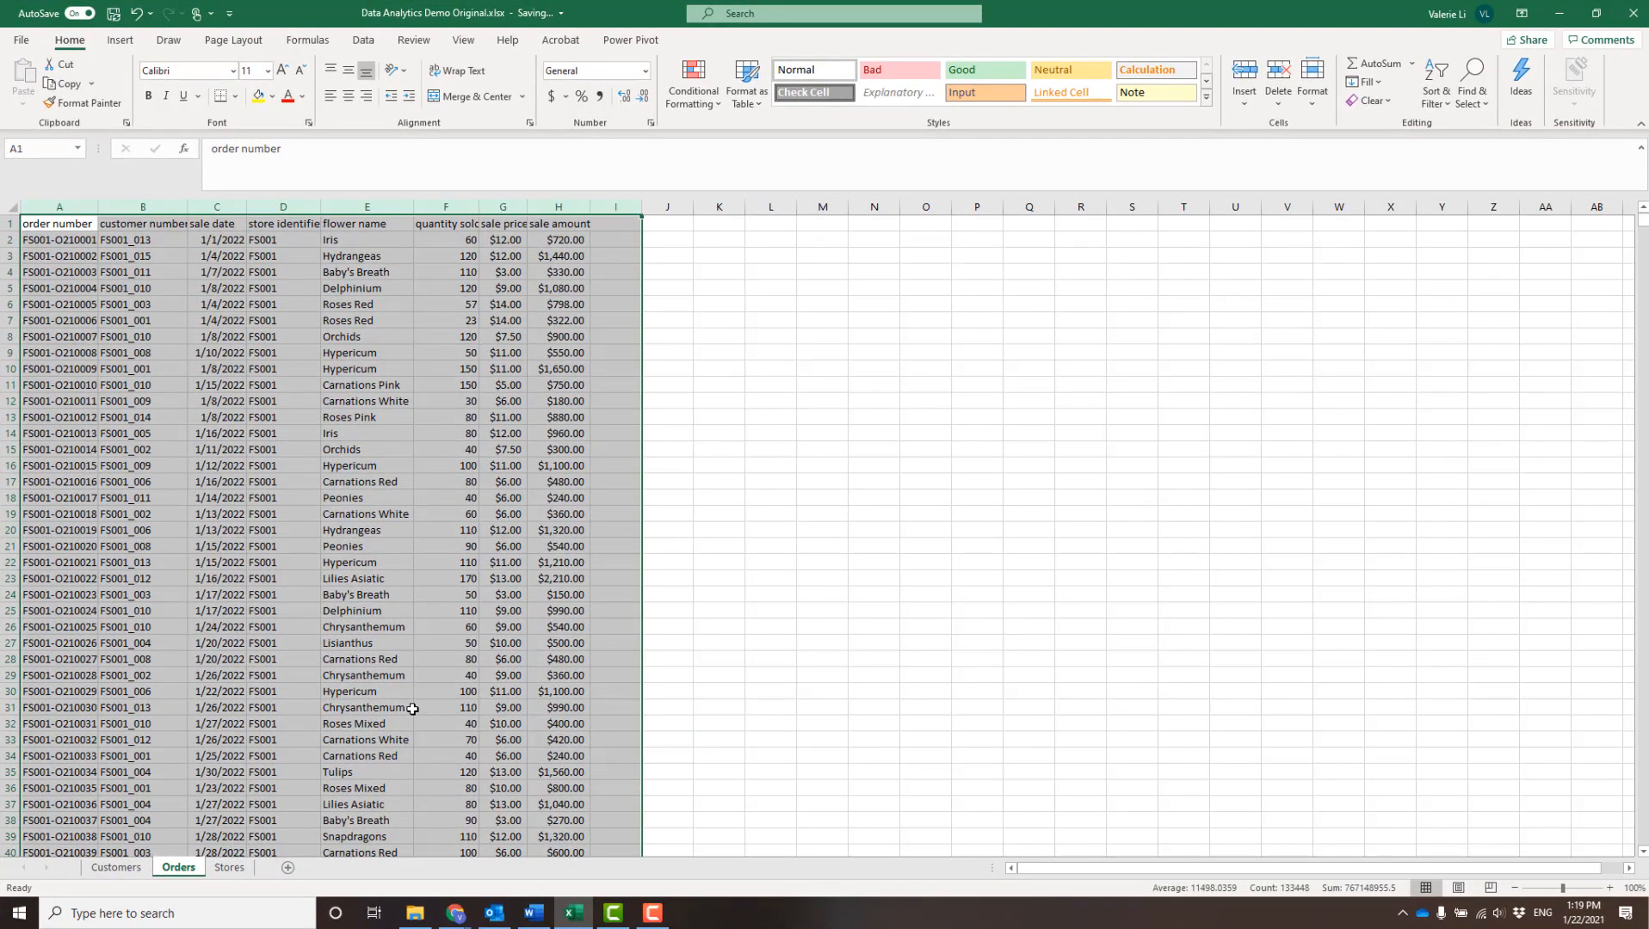
key("ctrl+t")
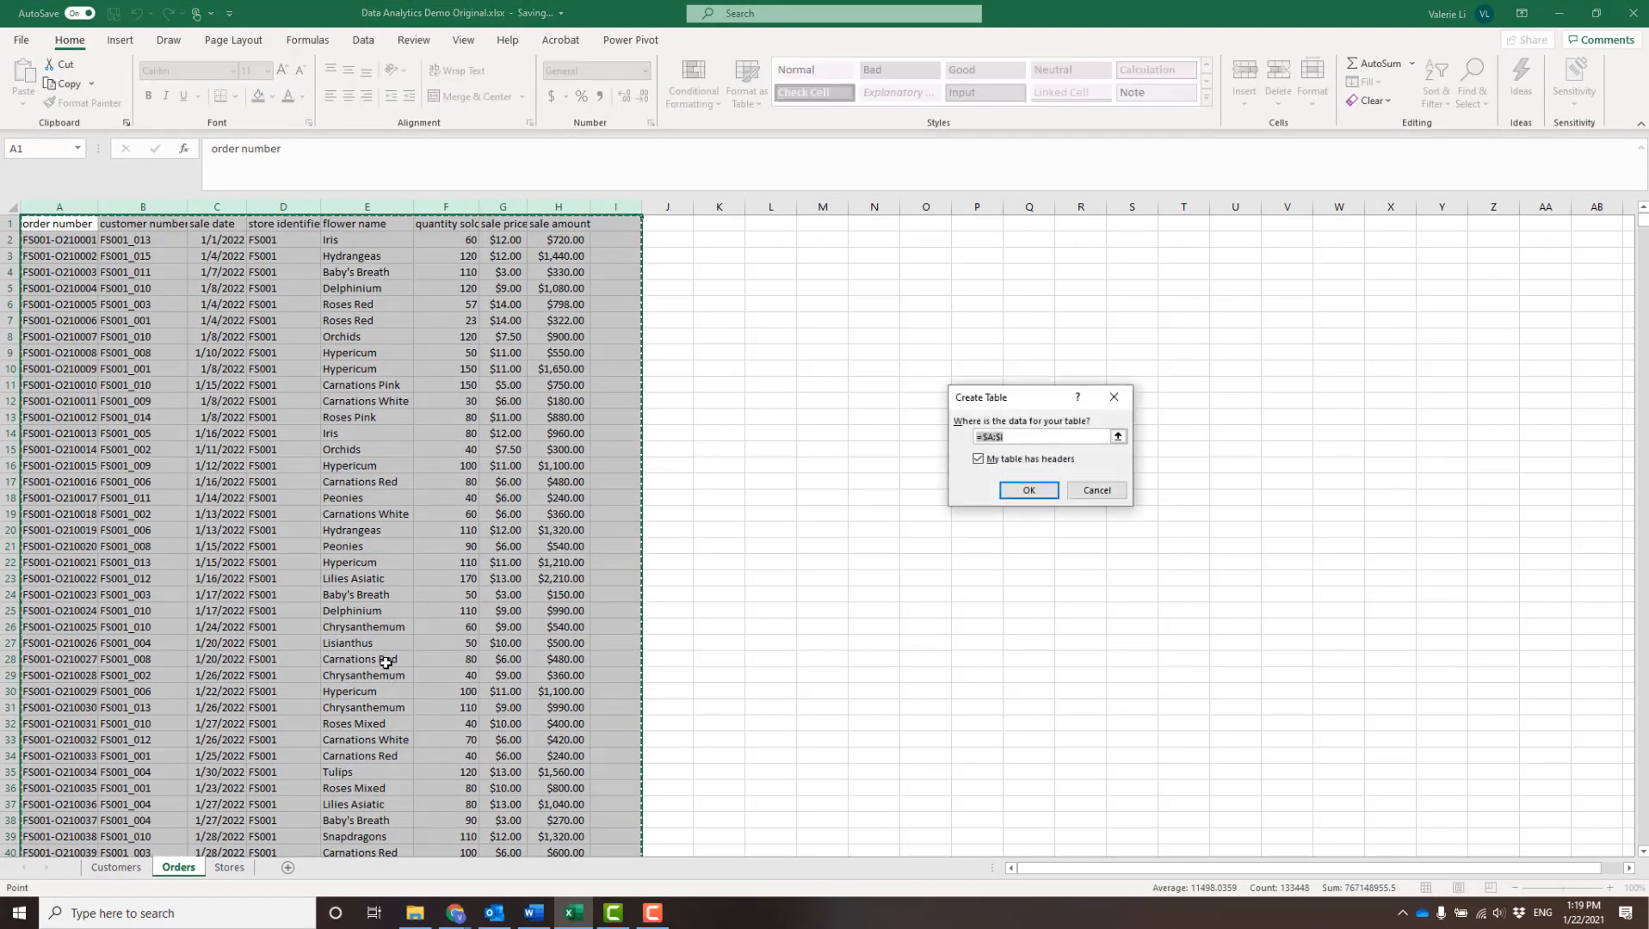
scroll(532, 631, "down", 3)
scroll(531, 631, "down", 13)
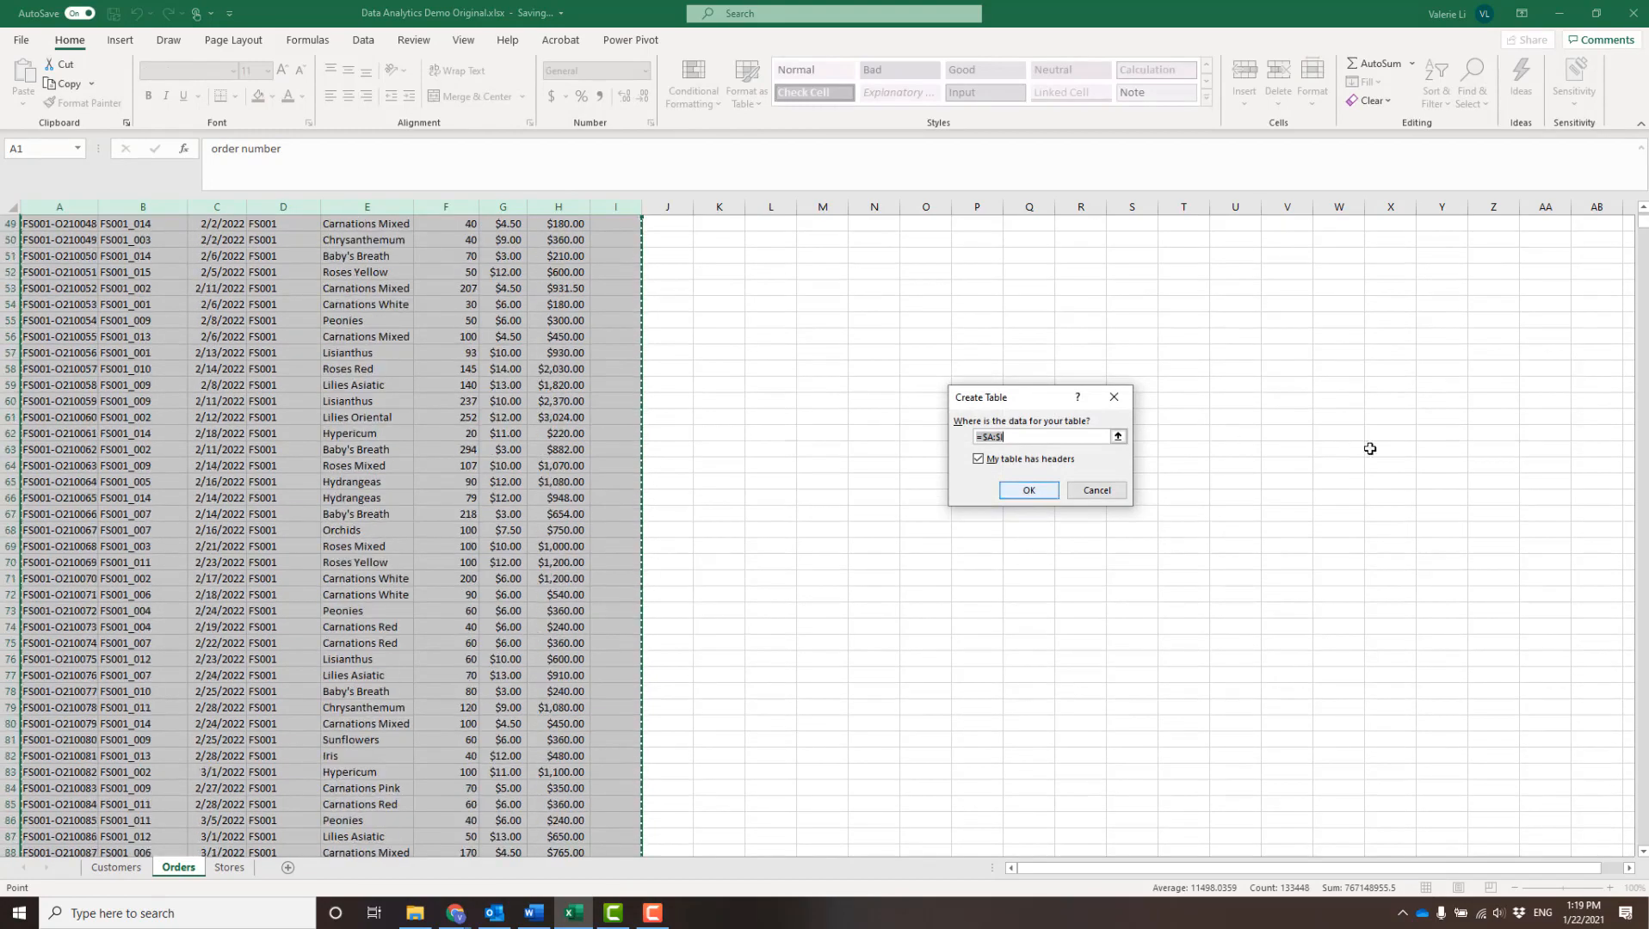
left_click_drag(1642, 220, 1632, 836)
scroll(559, 820, "down", 1)
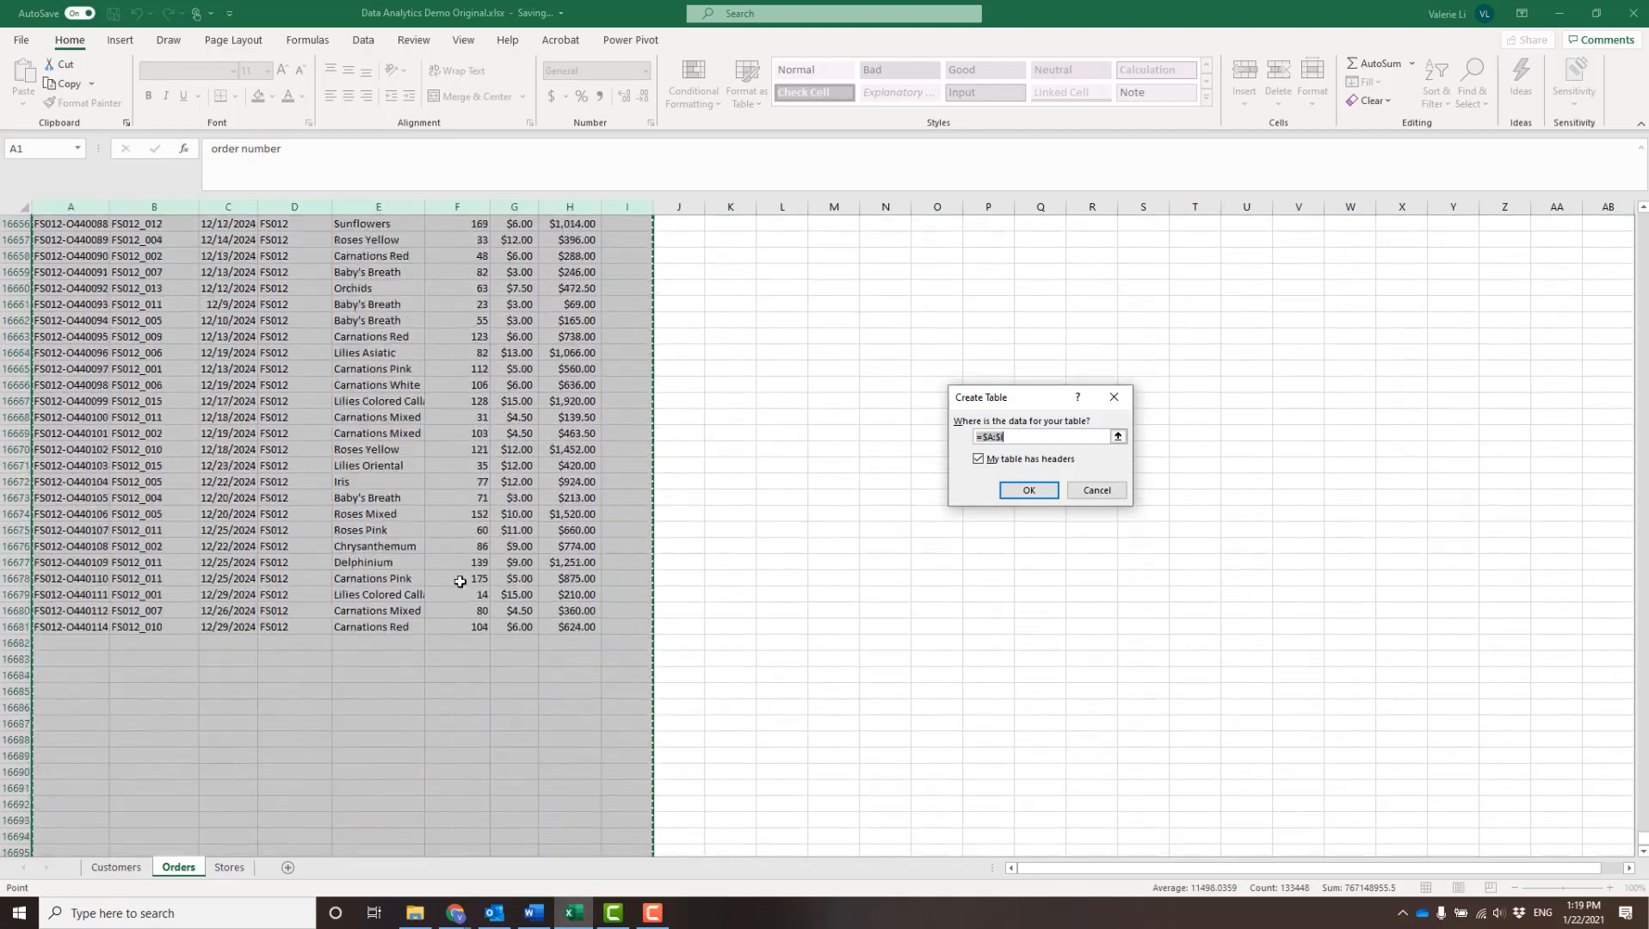
scroll(460, 578, "up", 3)
scroll(446, 748, "down", 8)
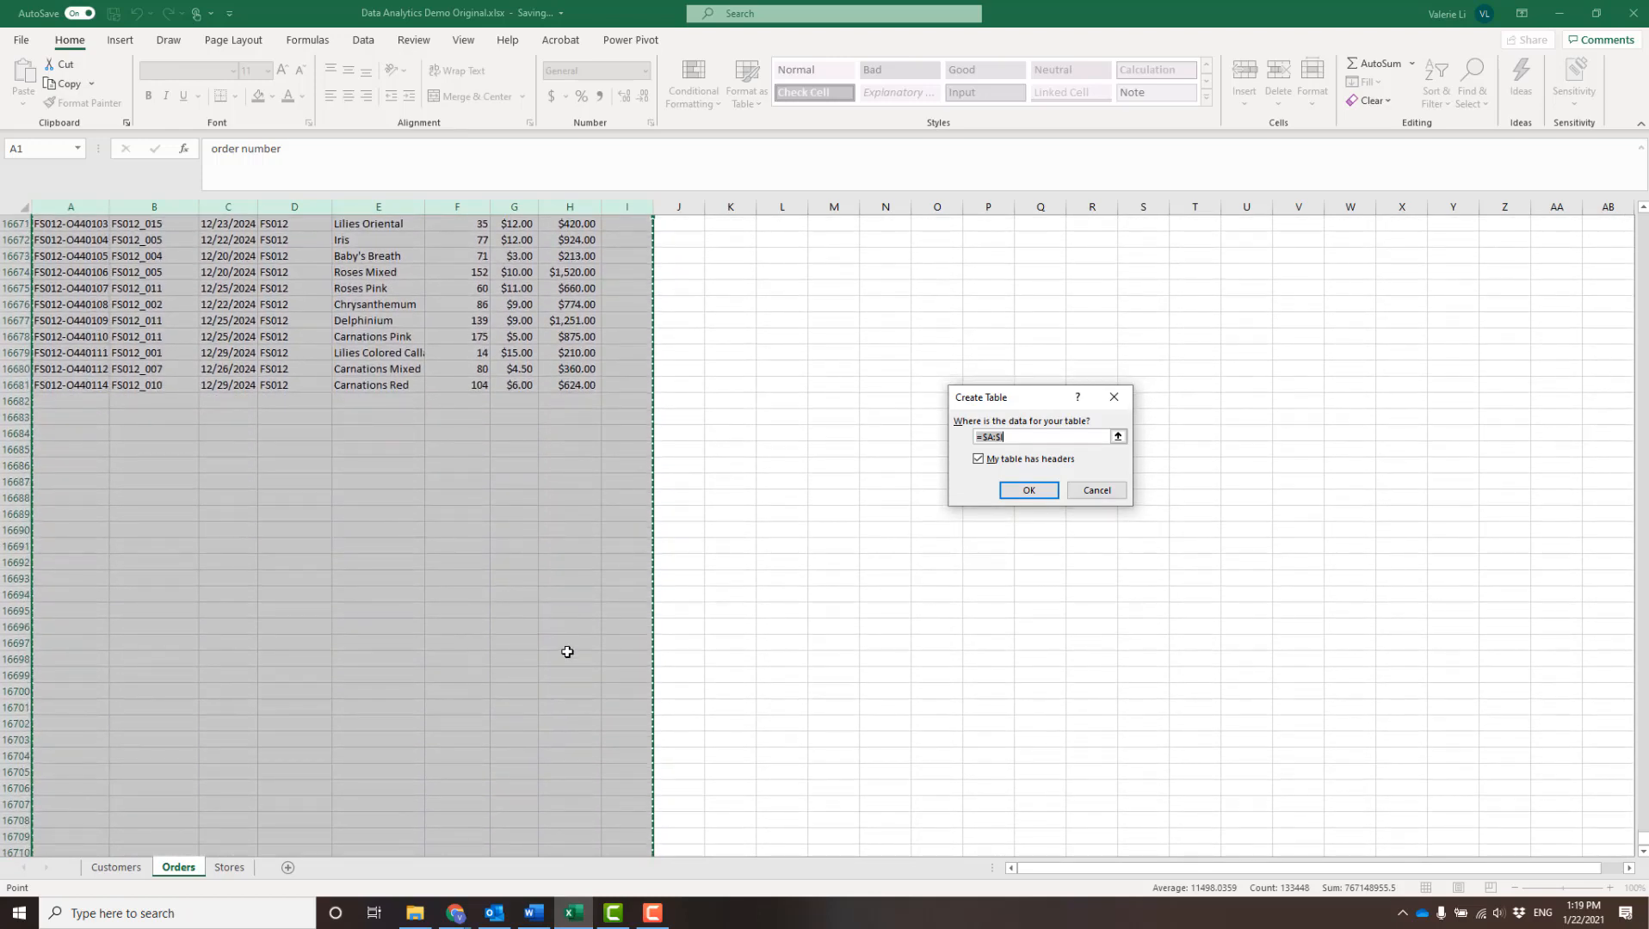
left_click(1114, 491)
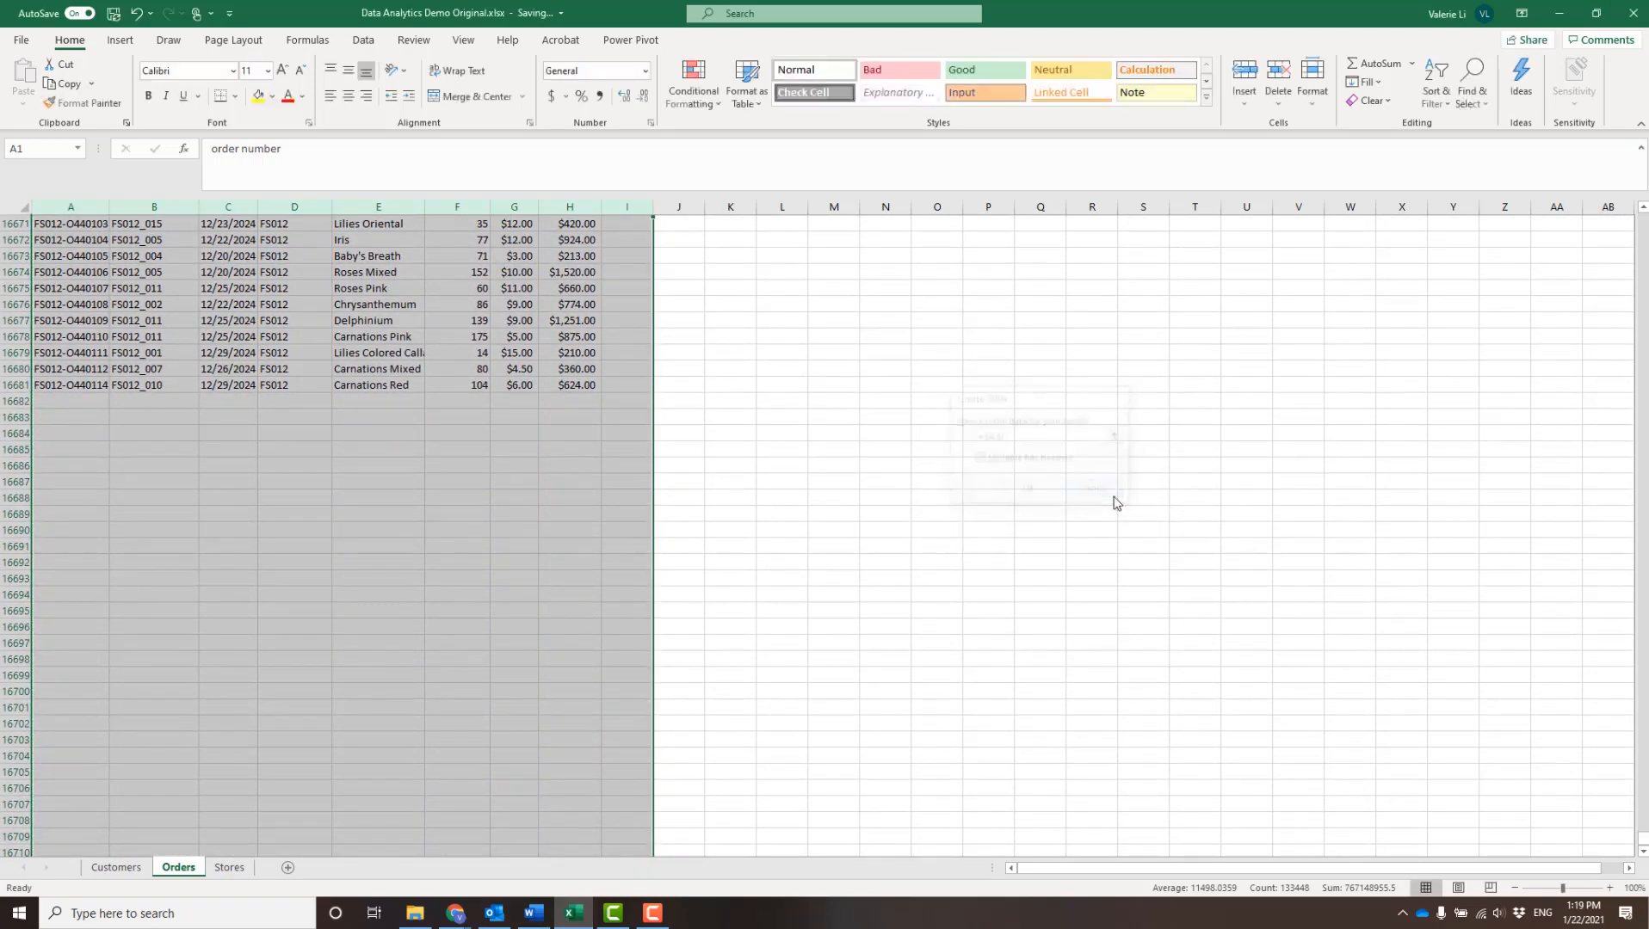
scroll(617, 572, "up", 11)
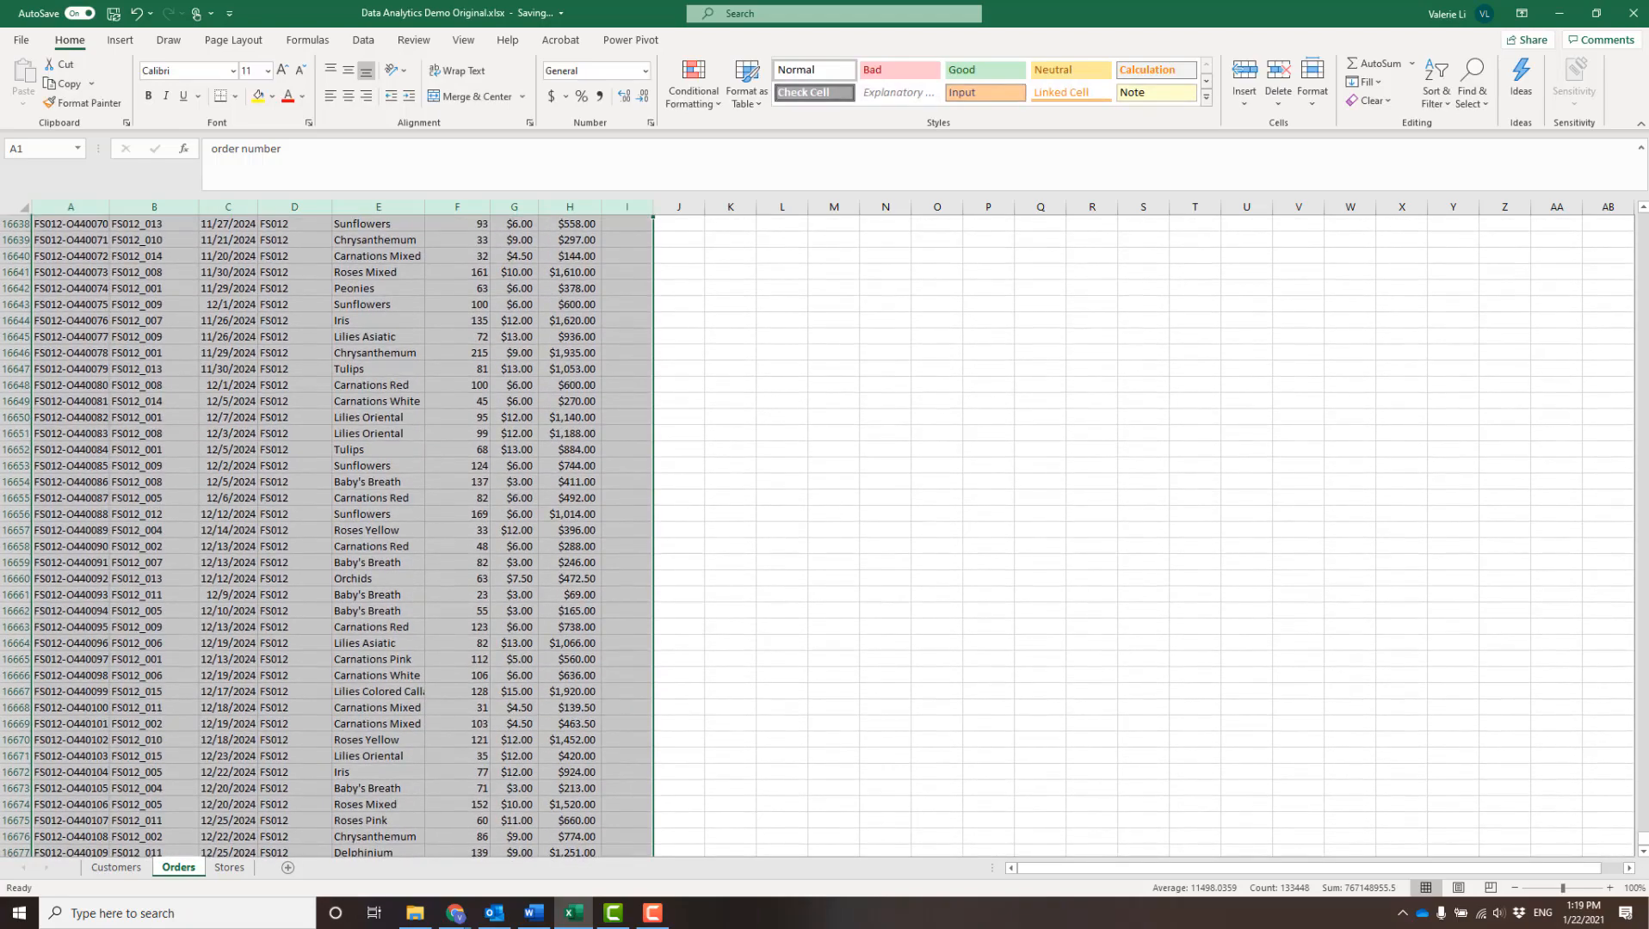
left_click_drag(1643, 844, 1642, 217)
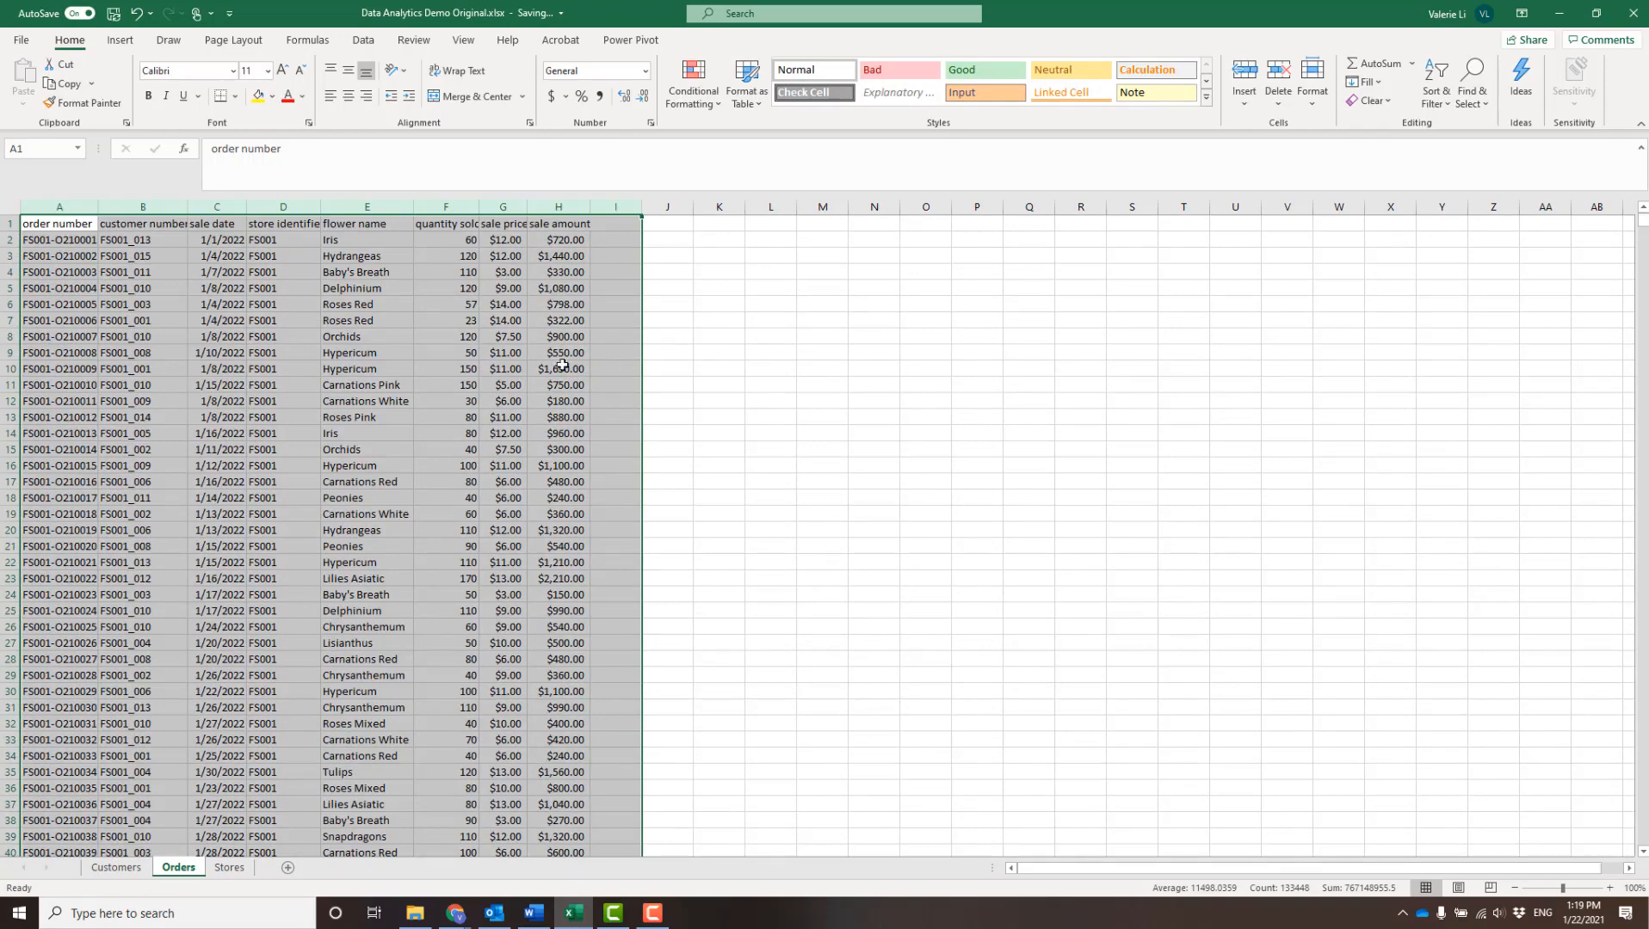
Step: Convert the data on the Orders sheet, range A1:H16681, into a table with headers
left_click(435, 433)
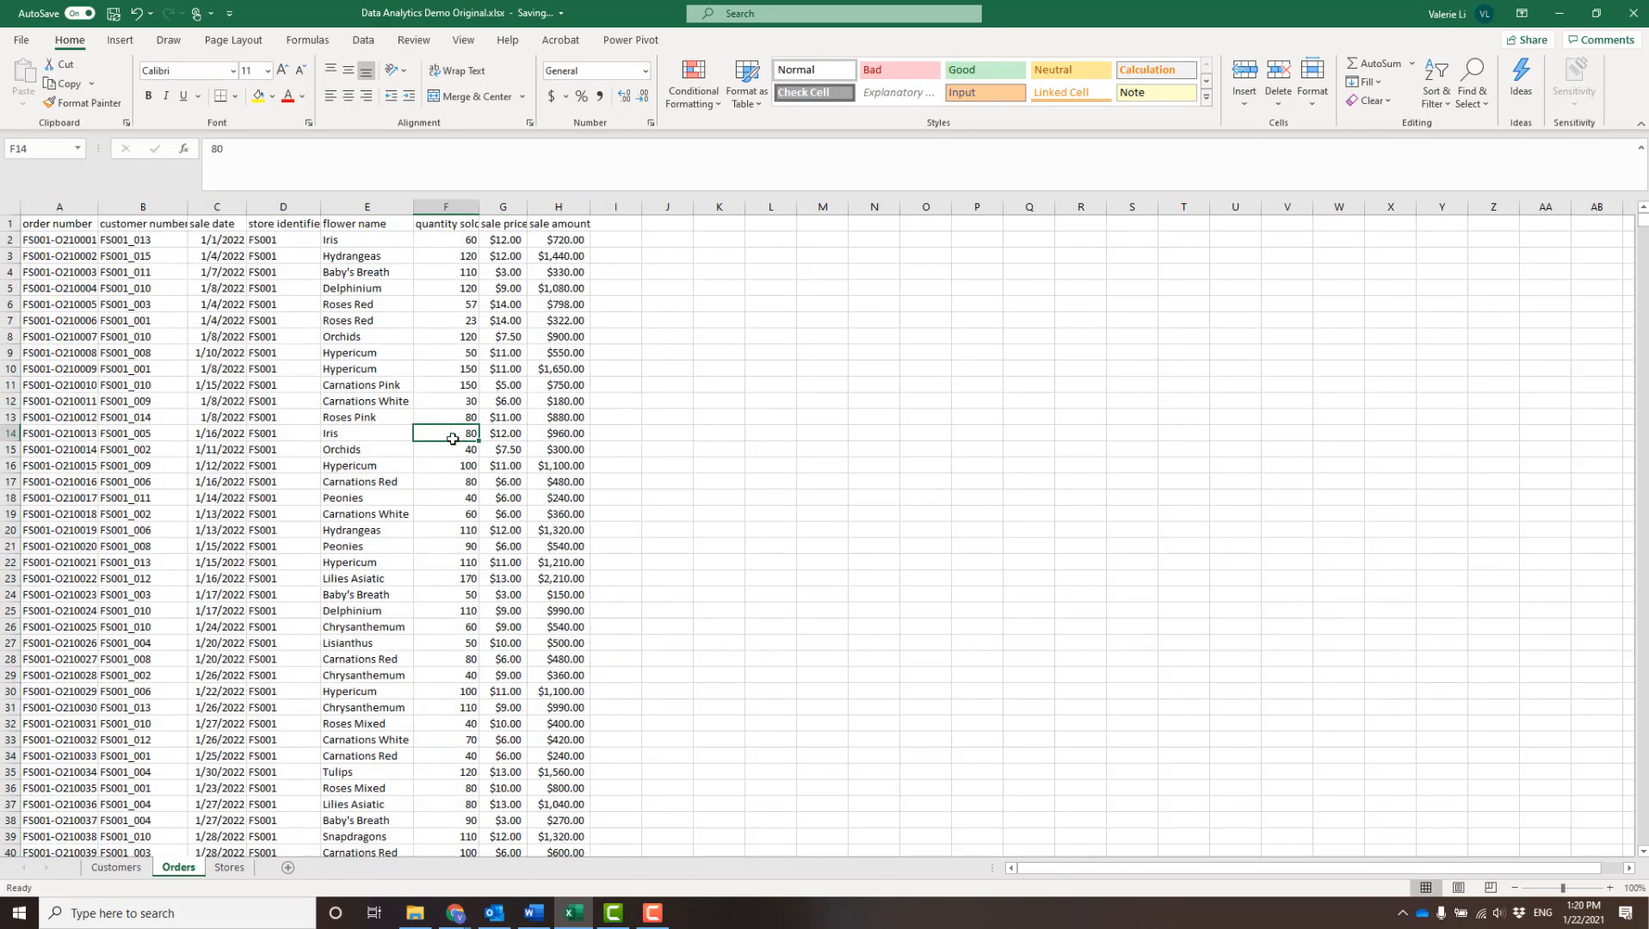
key("ctrl+t")
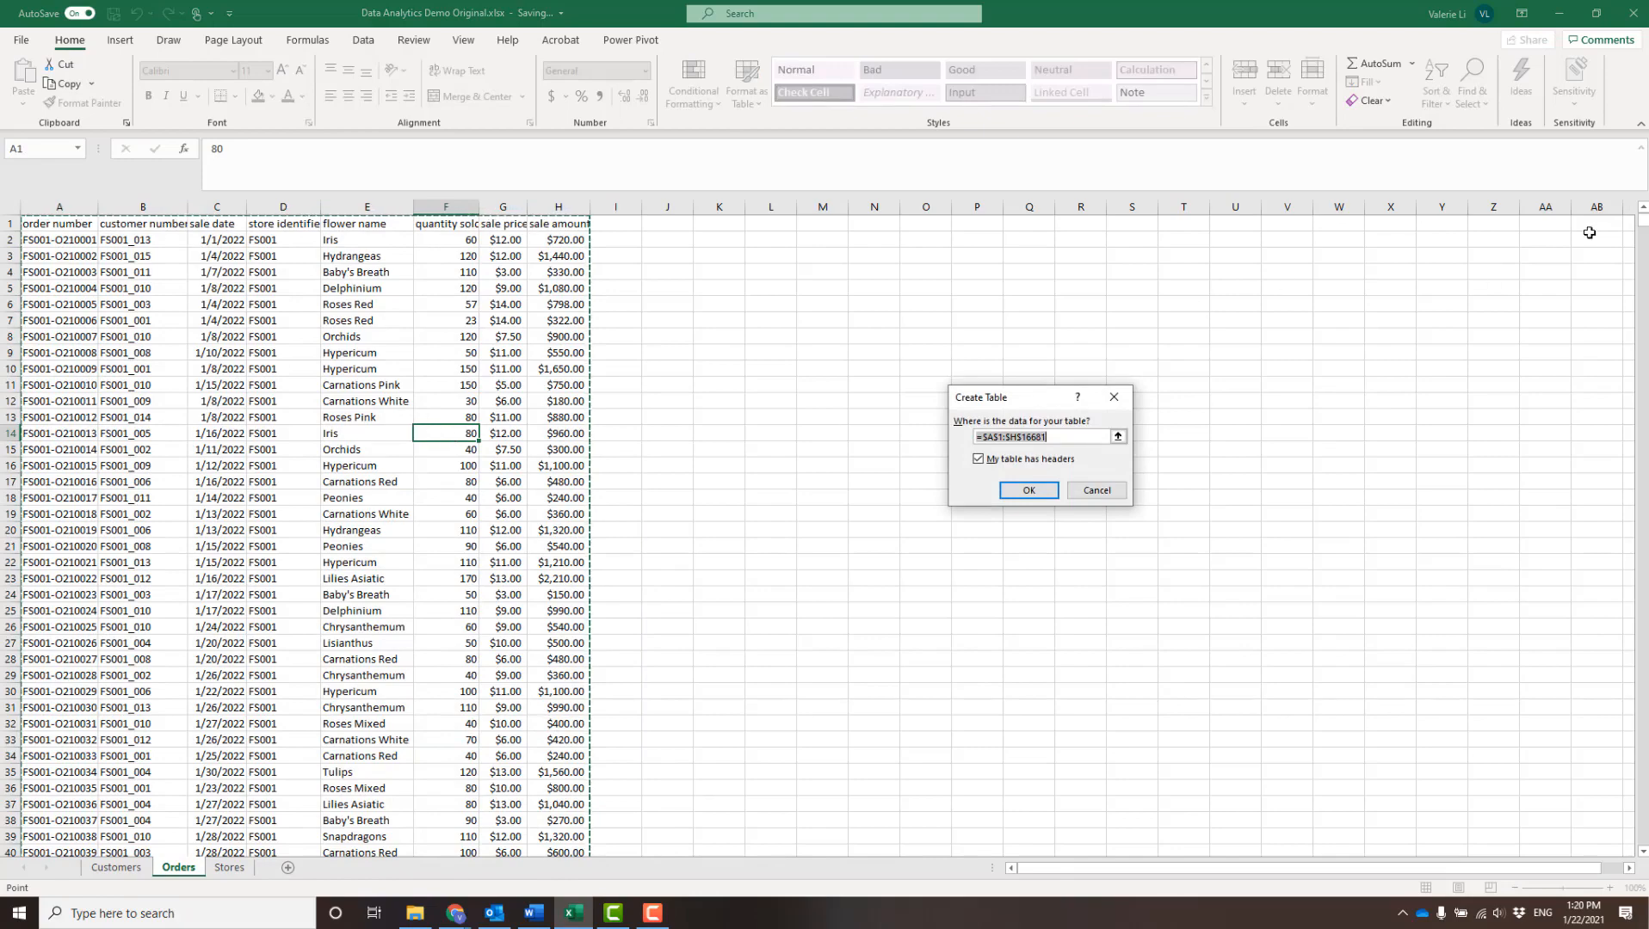
mouse_move(1641, 230)
left_mouse_down()
mouse_move(1640, 866)
mouse_move(1641, 222)
left_mouse_up()
left_click(1035, 492)
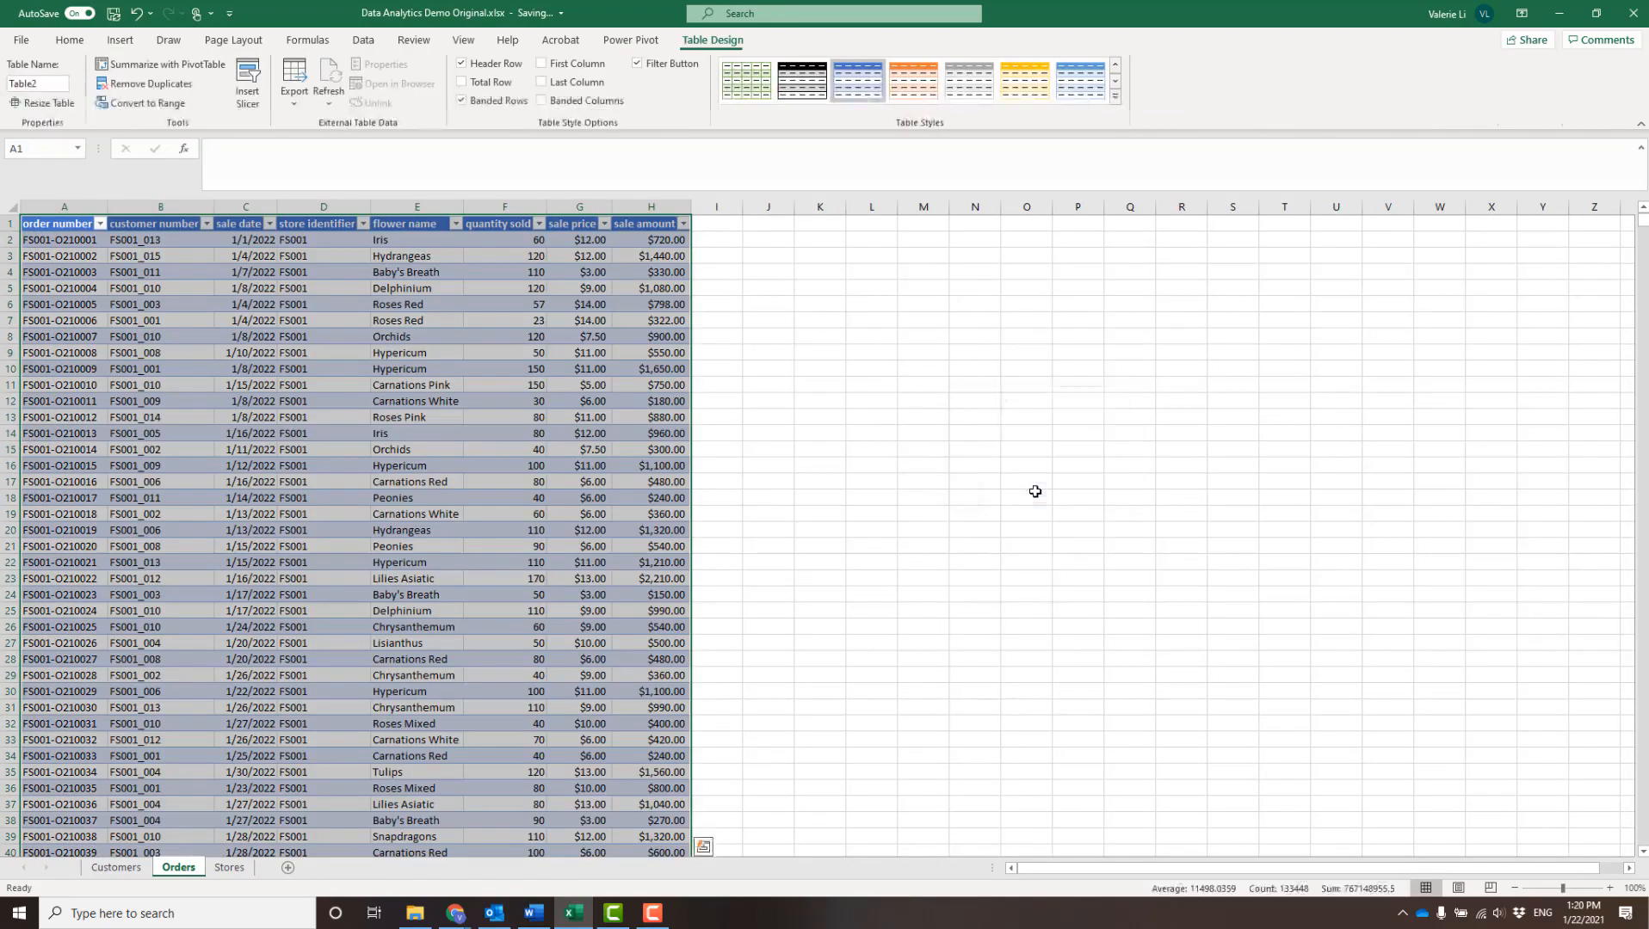
Step: Name the table on the Orders sheet "Orders"
left_click(55, 87)
left_click(8, 84)
double_click(50, 84)
type("Orders")
Step: Convert the data on the Stores sheet, range A1:G13, into a table with headers
left_click(229, 868)
left_click(308, 273)
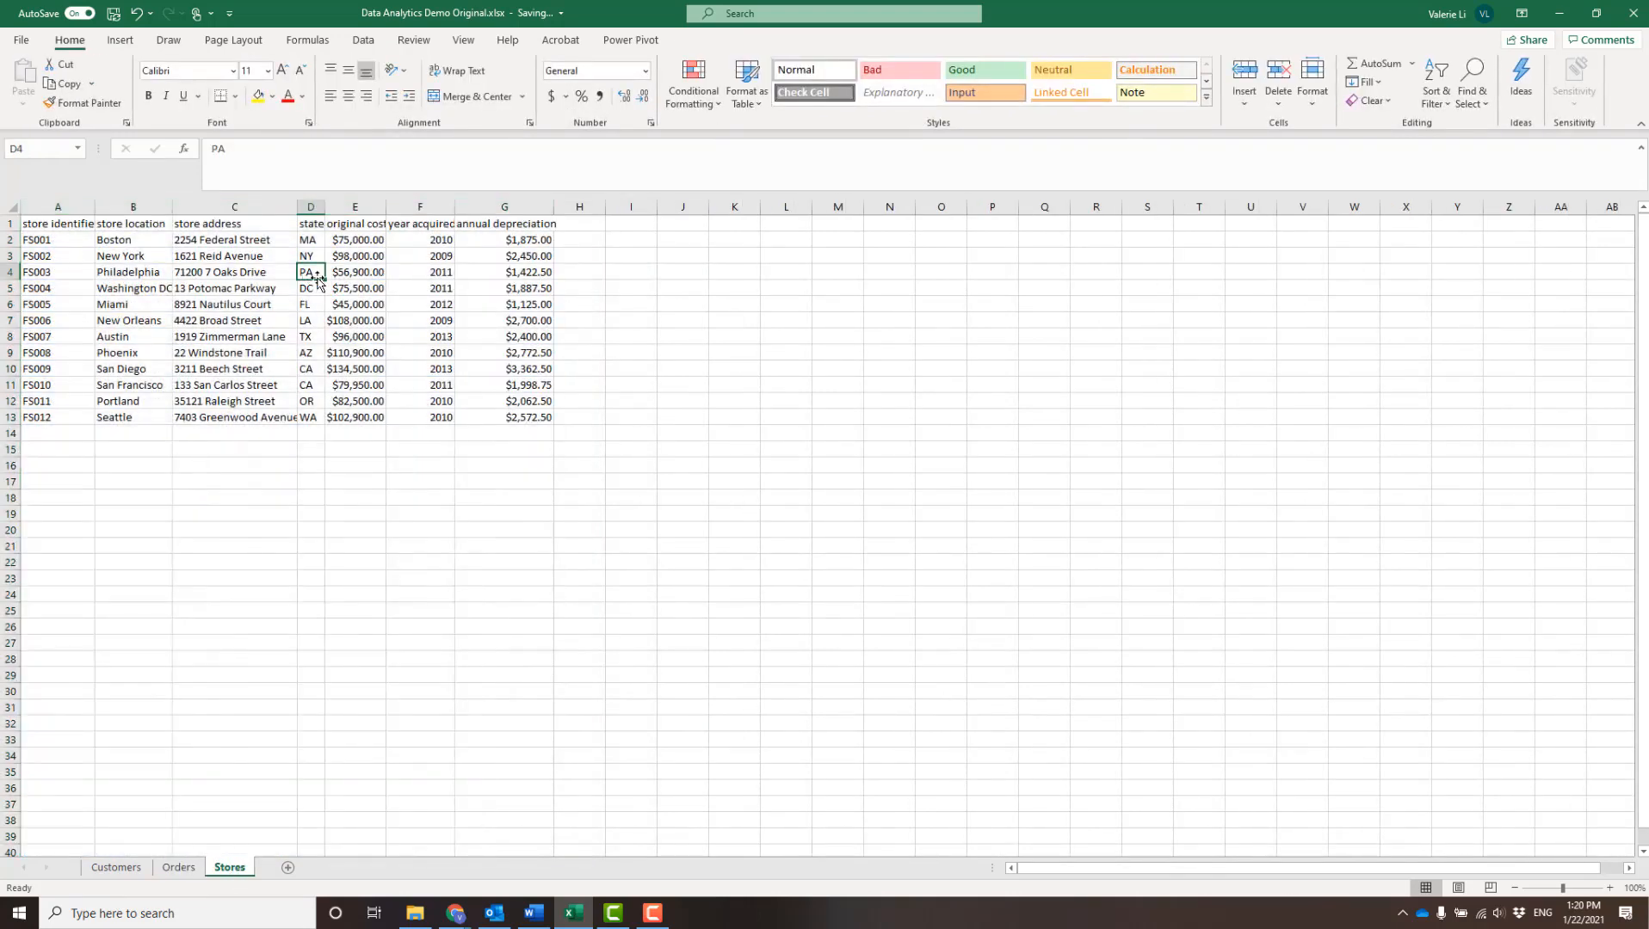
key("ctrl+t")
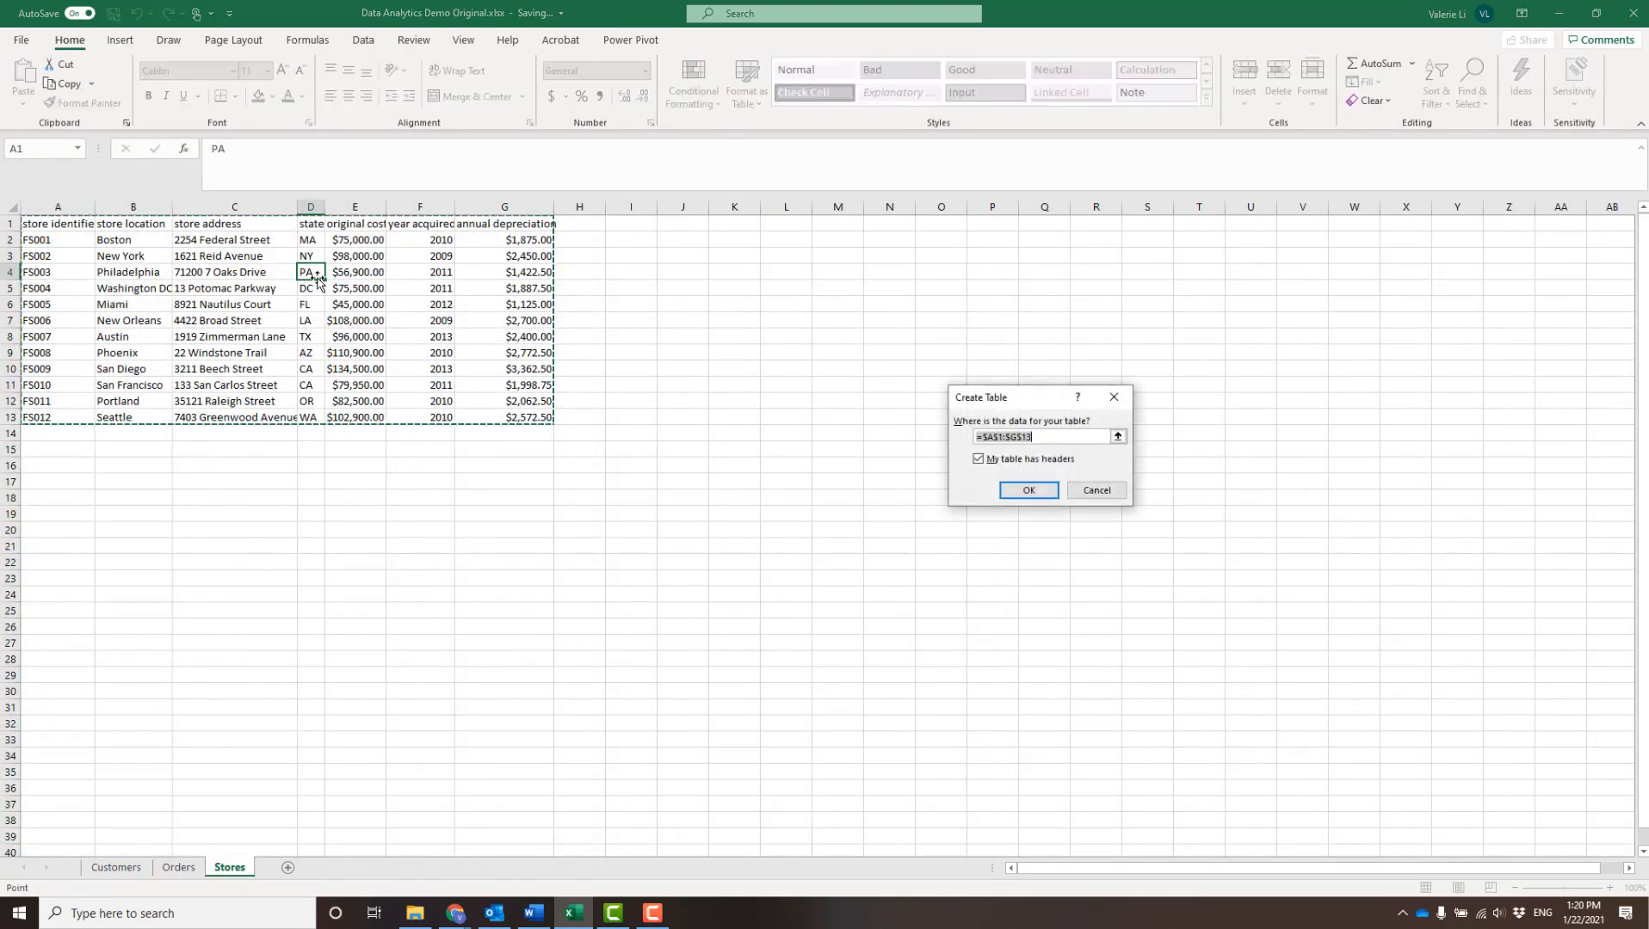
left_click(1028, 490)
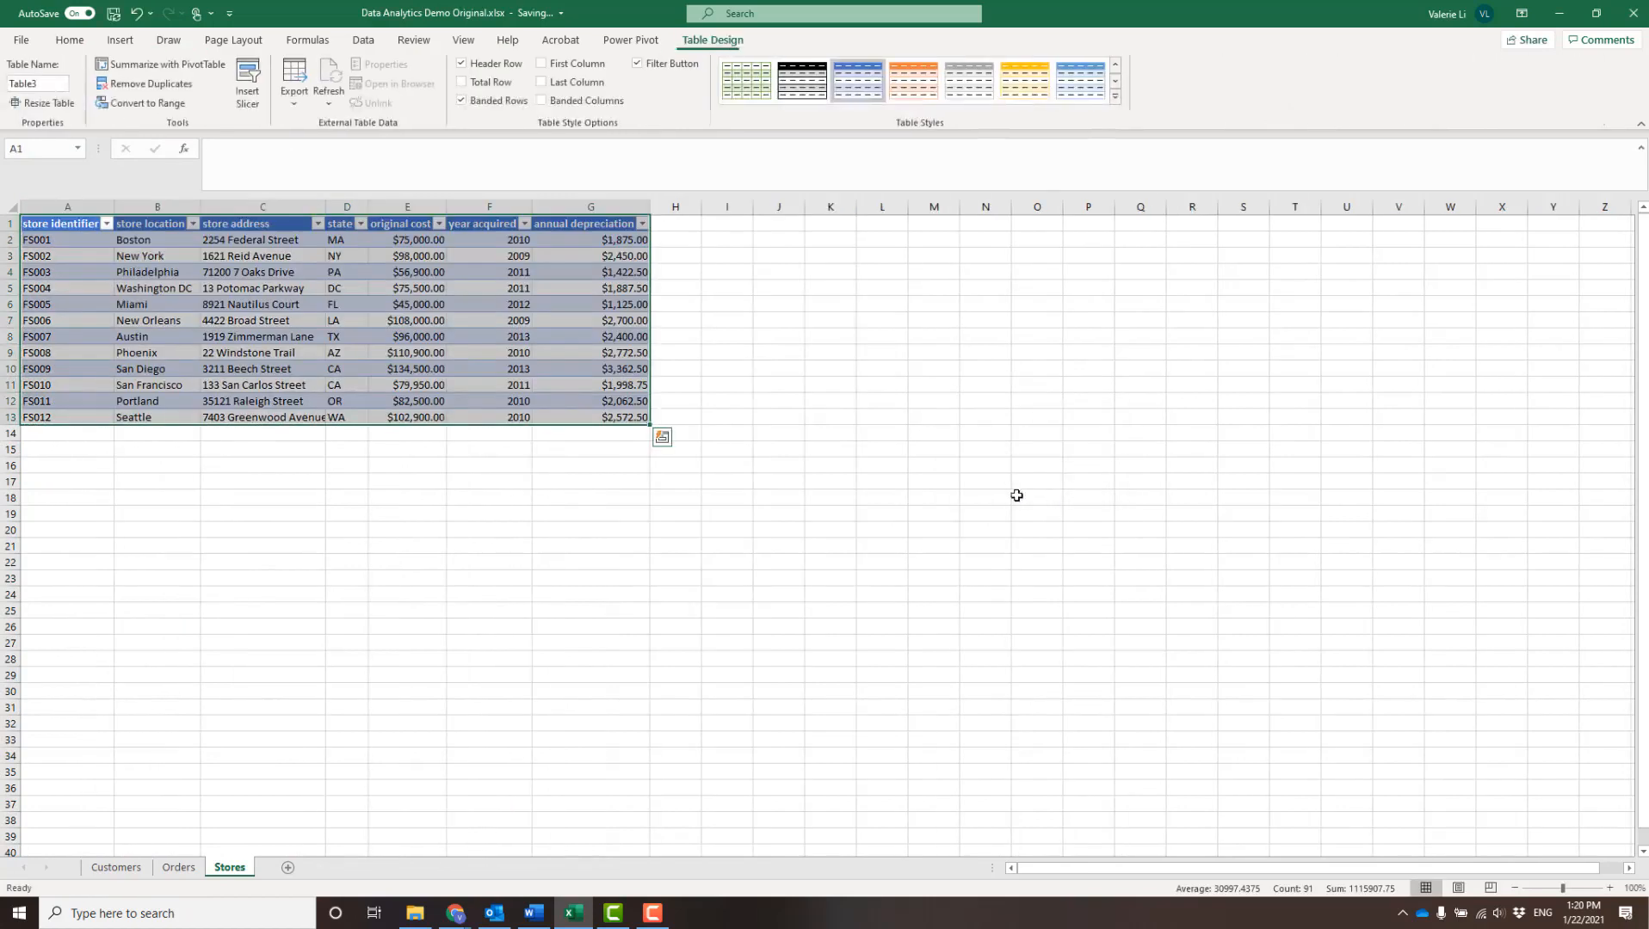
Step: Name the table on the Stores sheet "Stores" followed directly by the author's full name without spaces
left_click(21, 85)
double_click(33, 85)
type("S")
type("ot")
key("BackSpace")
key("BackSpace")
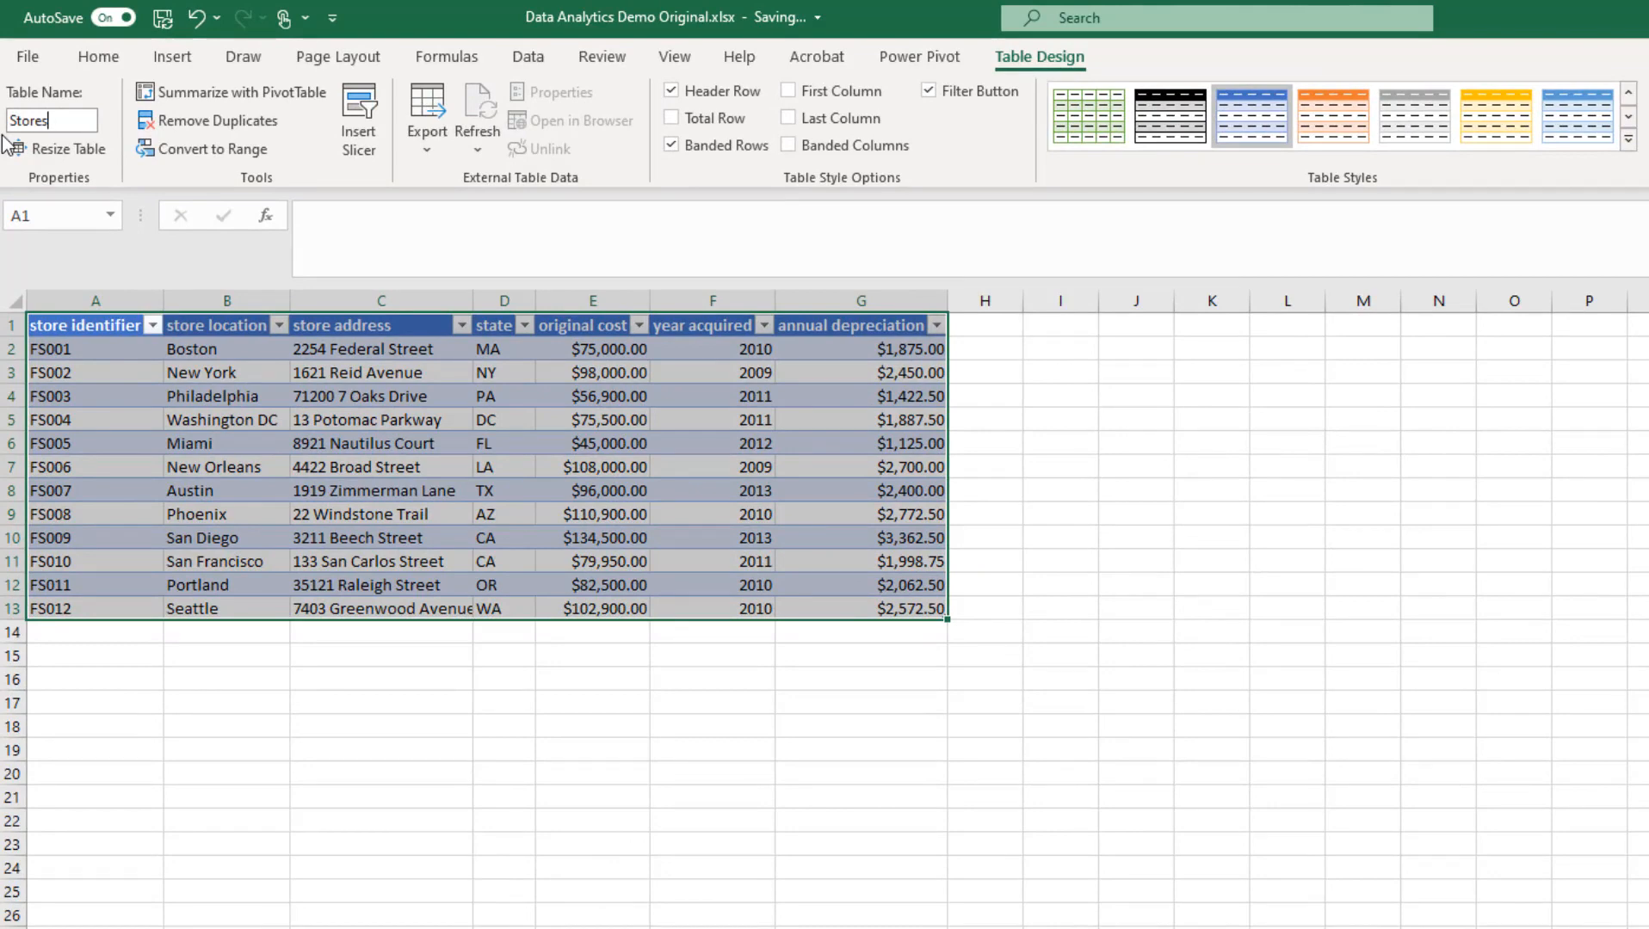
type("alerieLi")
left_click(563, 645)
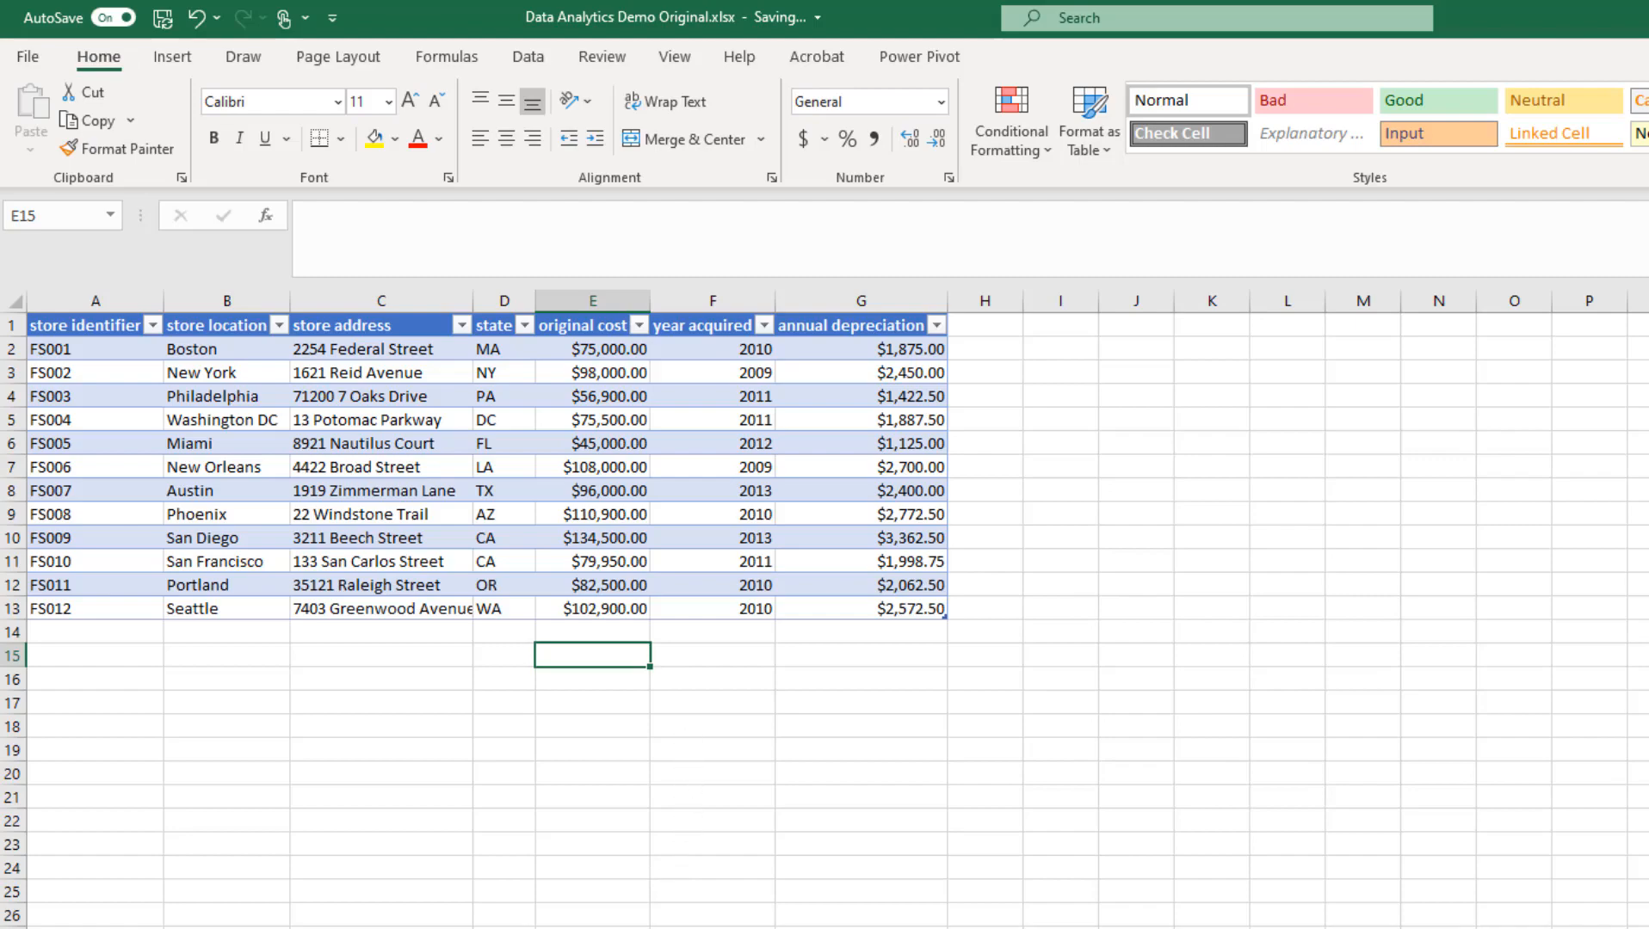
Step: Read the Primary Key and Foreign Key definitions in the Word assignment document and return to the Excel workbook
key("alt+Tab")
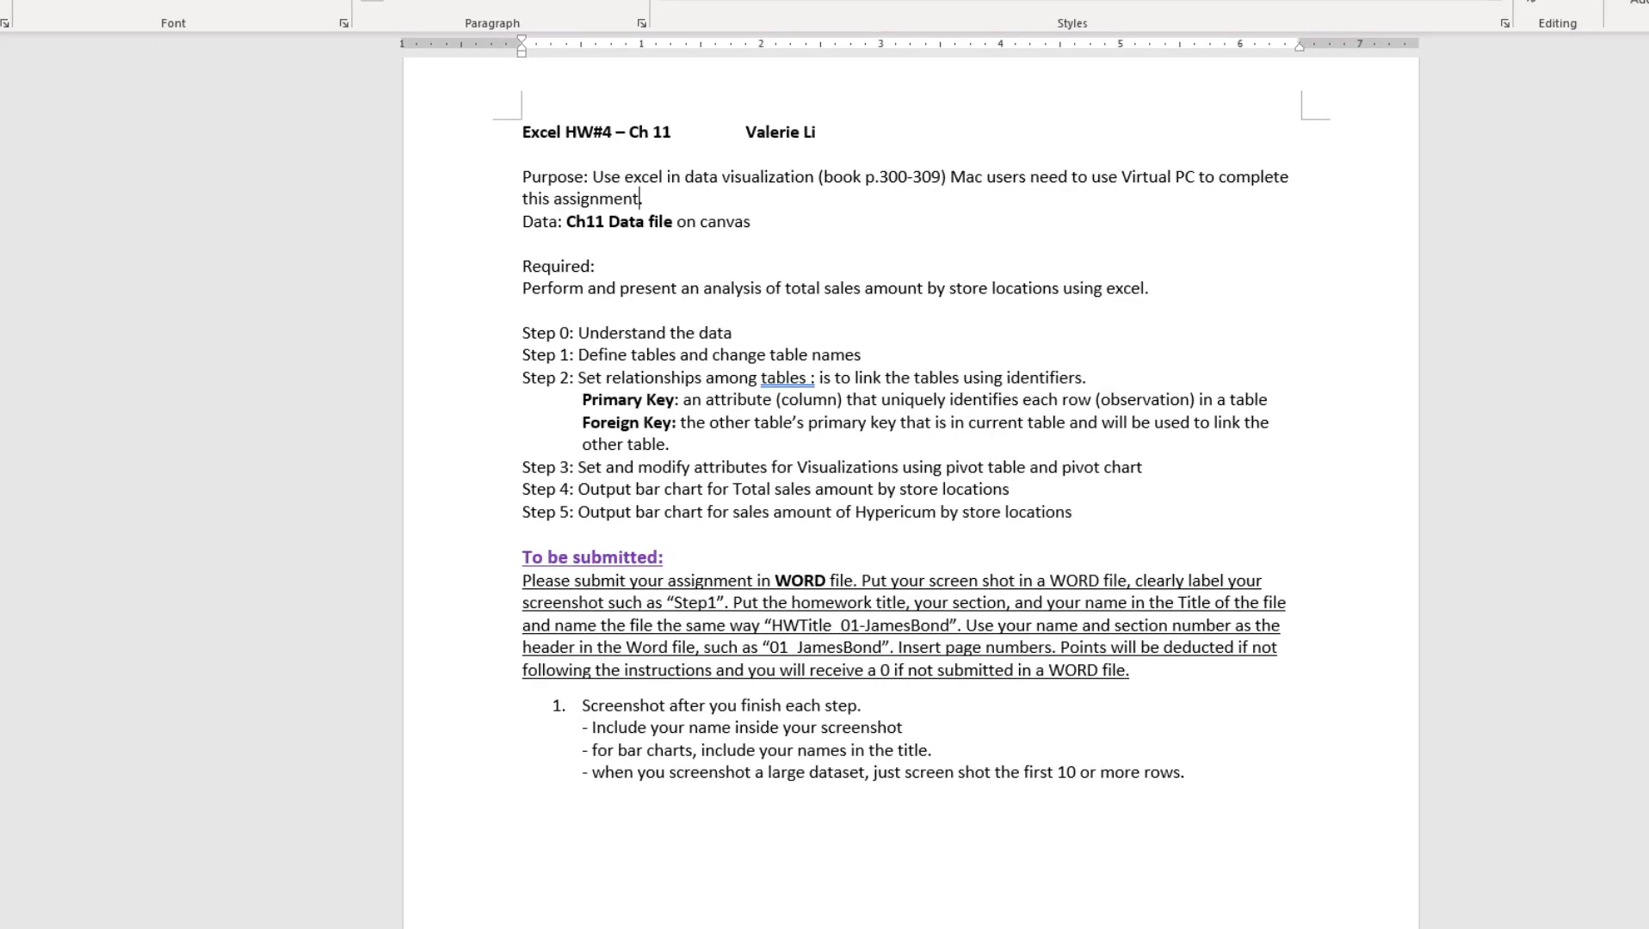
scroll(910, 491, "up", 1)
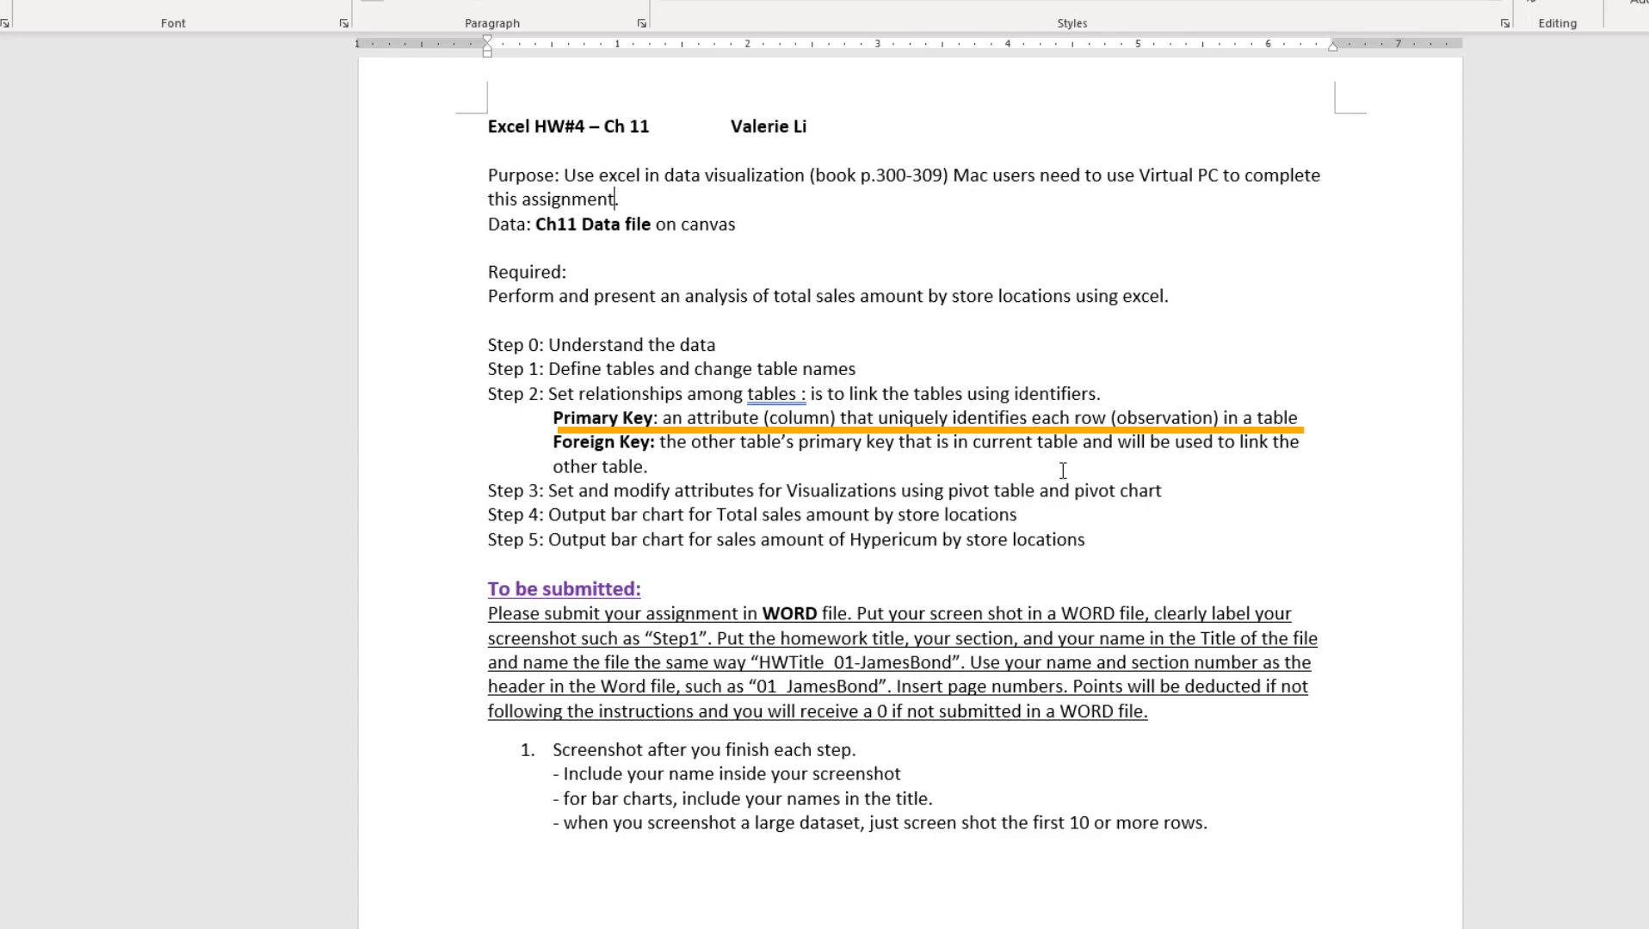
key("alt+Tab")
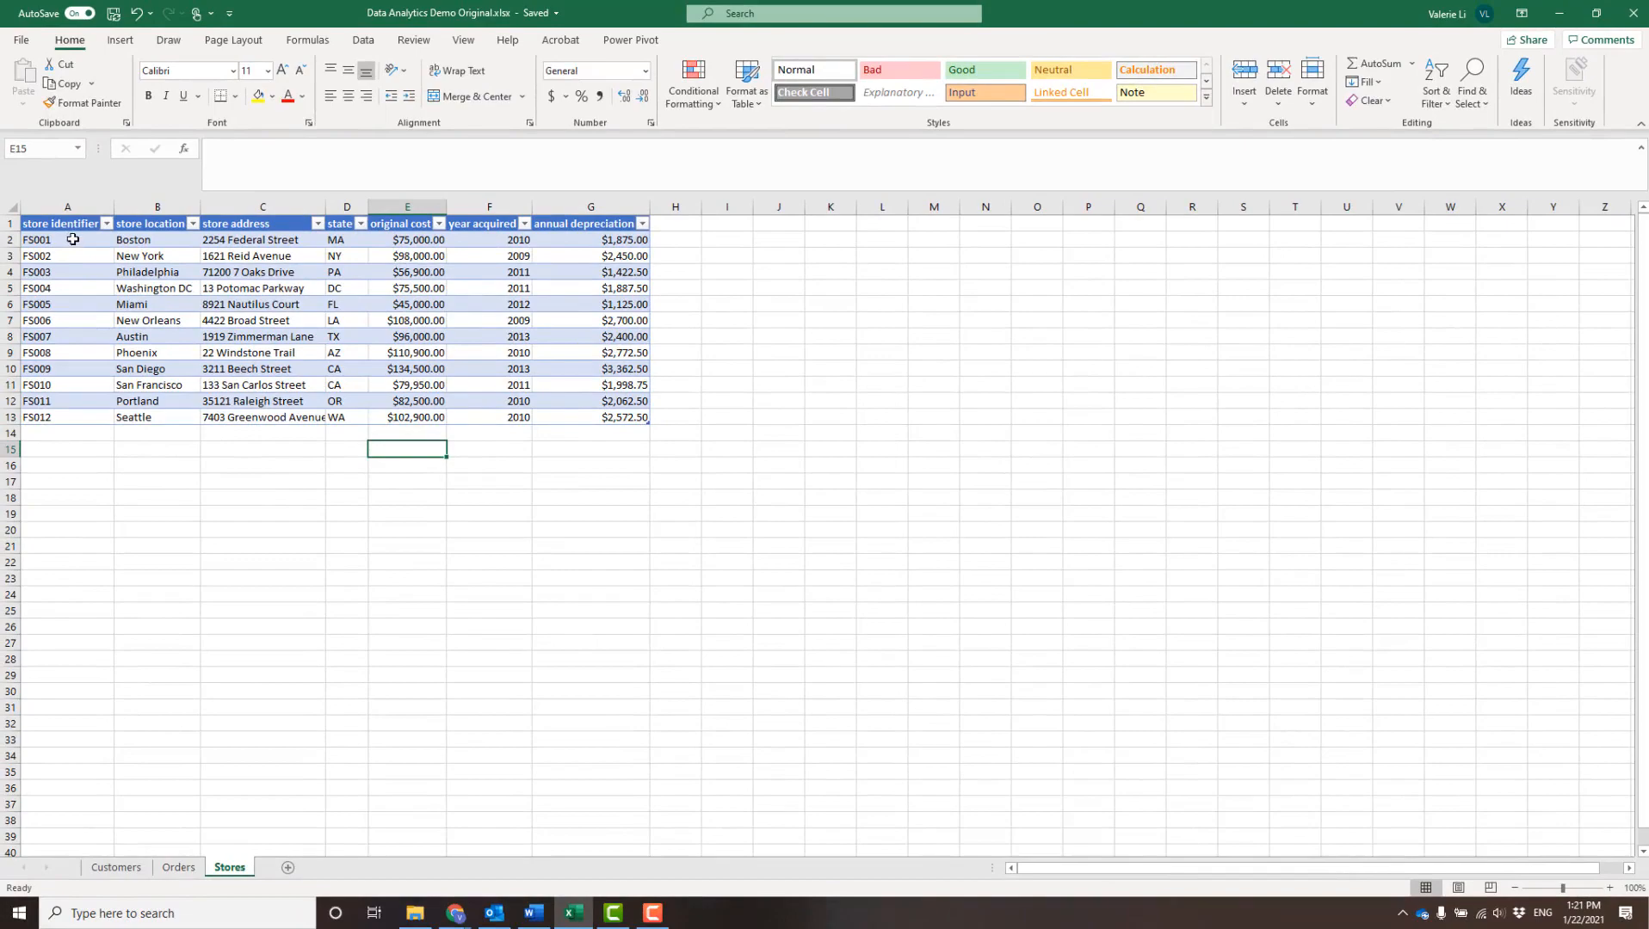
Step: Examine the first rows of the Stores table, comparing store identifier with store location as a unique key for each row
left_click(73, 239)
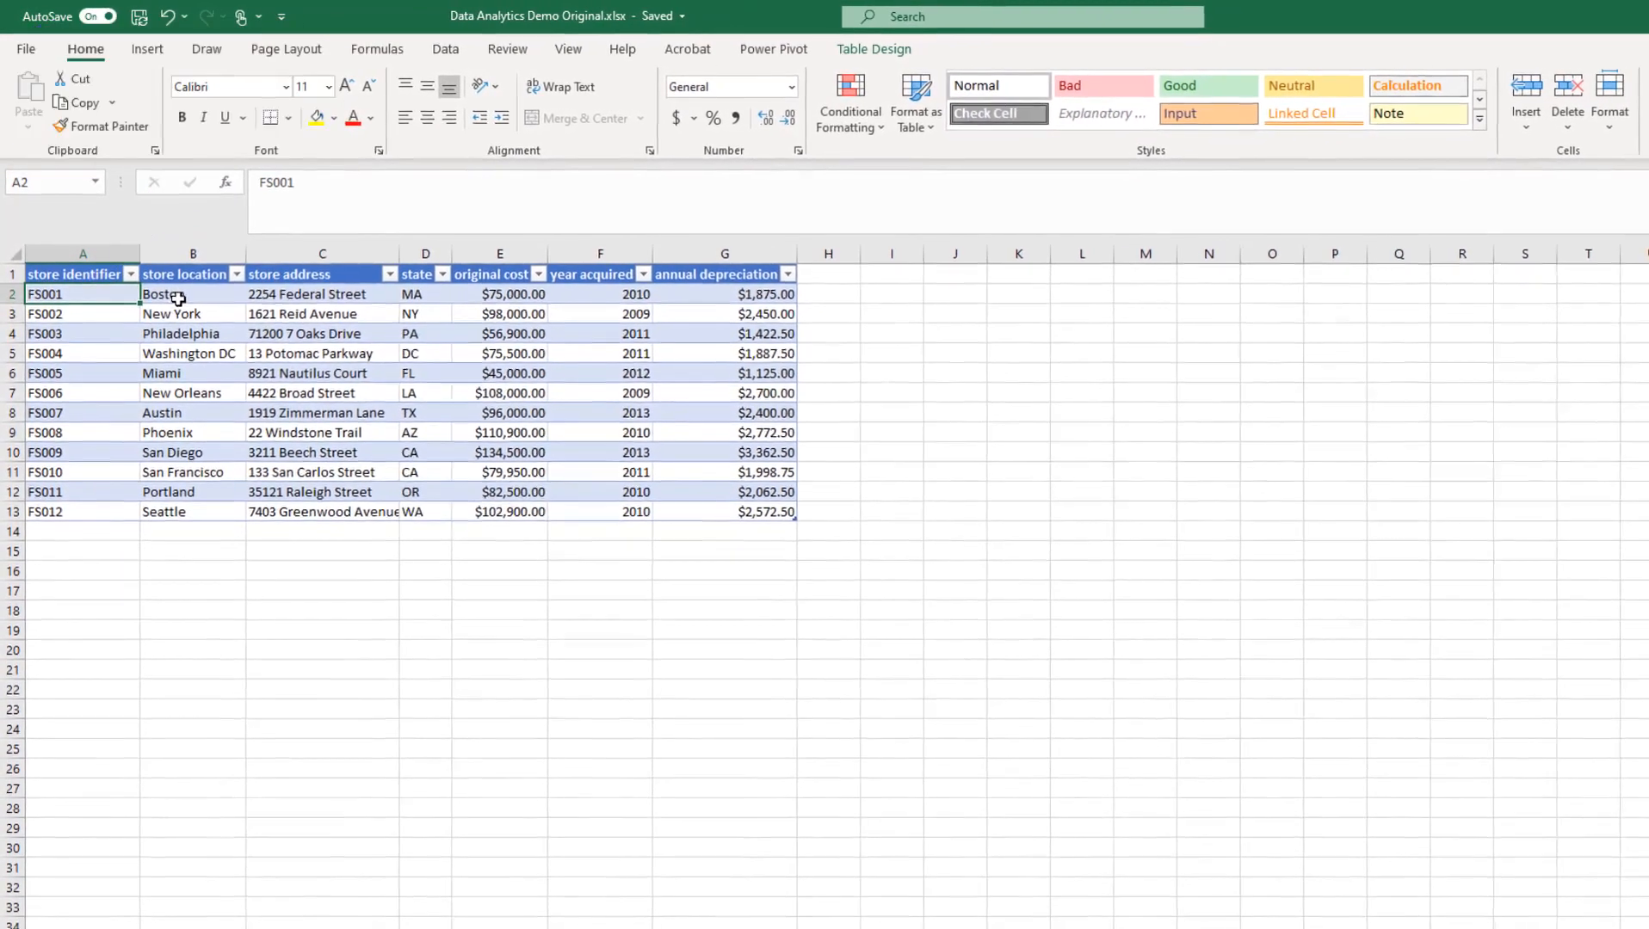
left_click(207, 305)
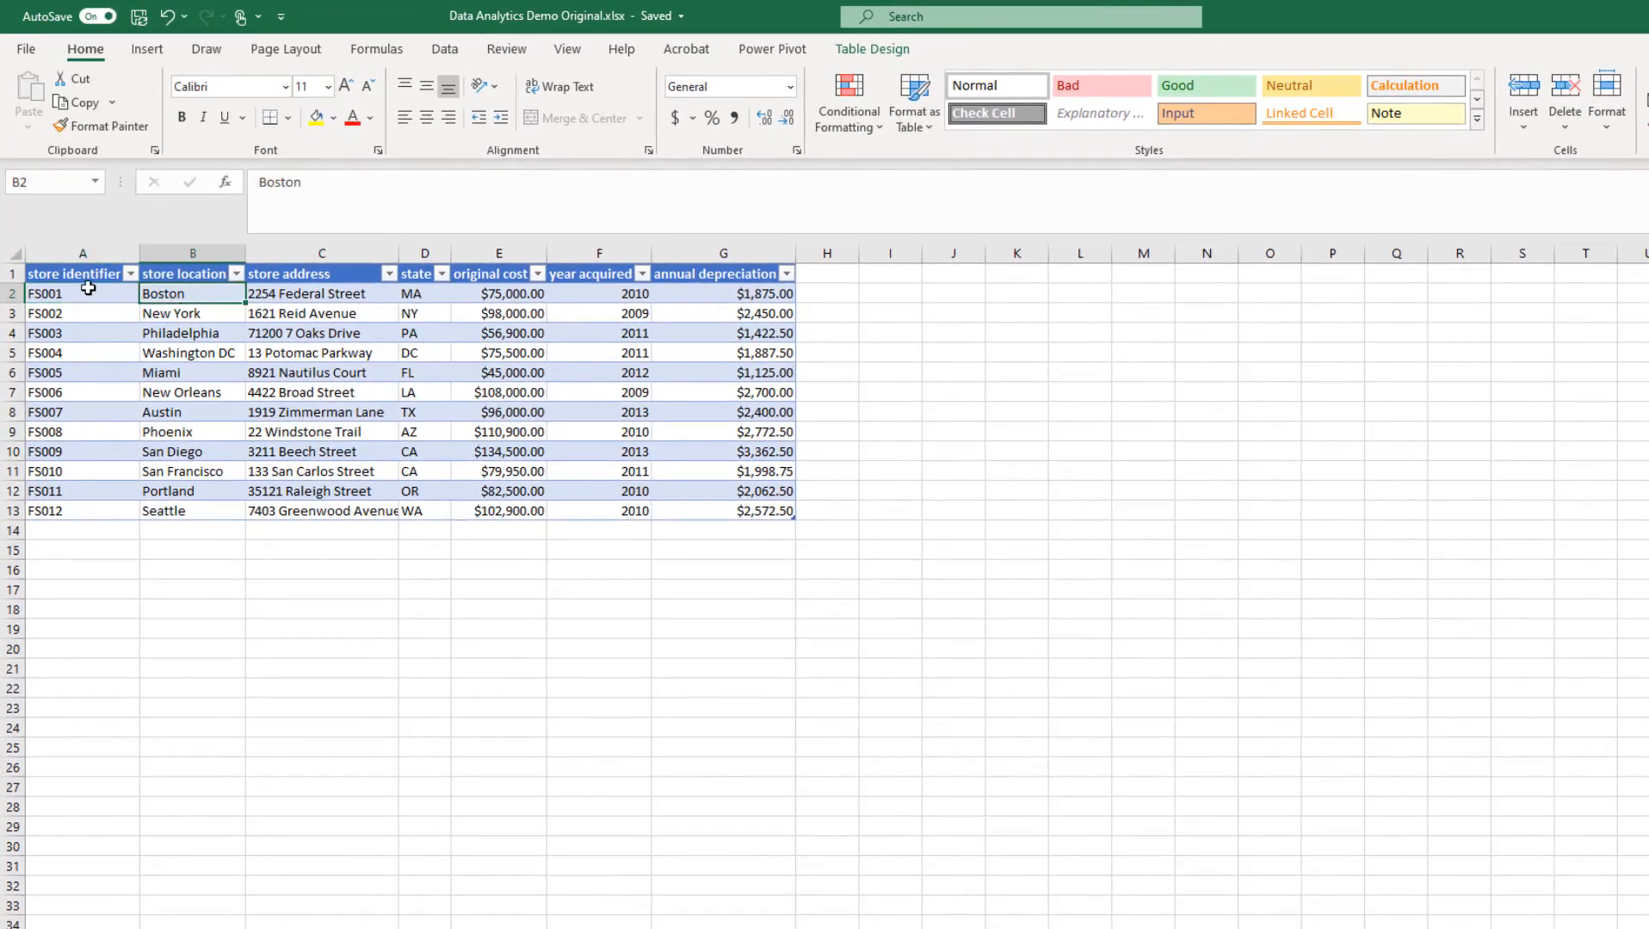
left_click(35, 293)
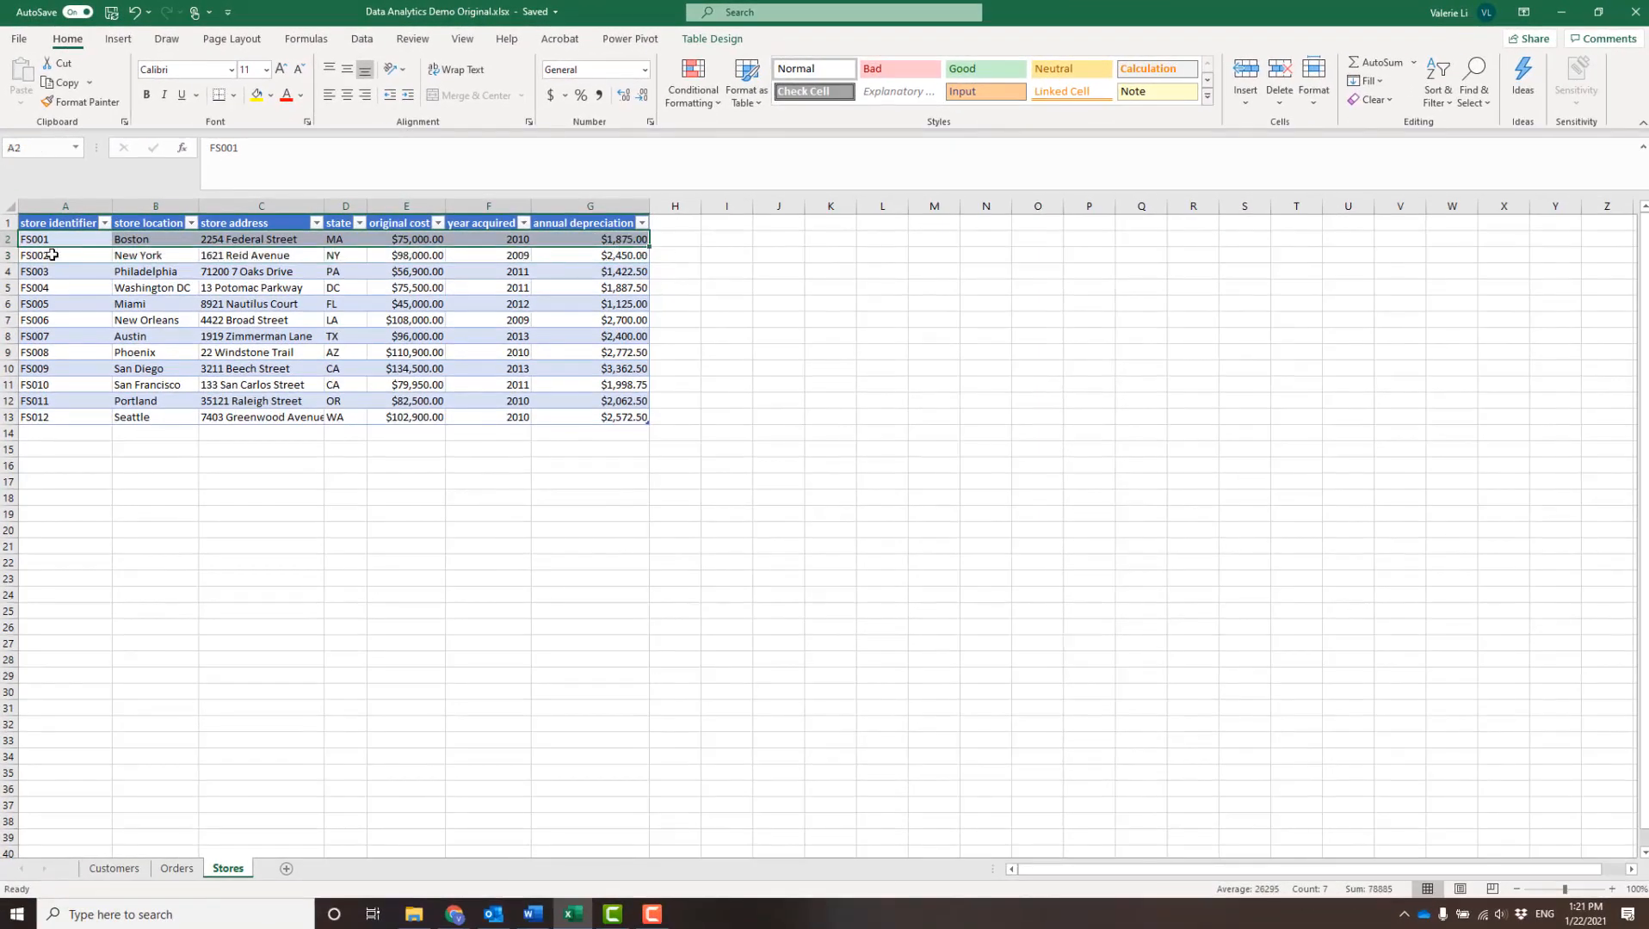
left_click_drag(51, 255, 631, 255)
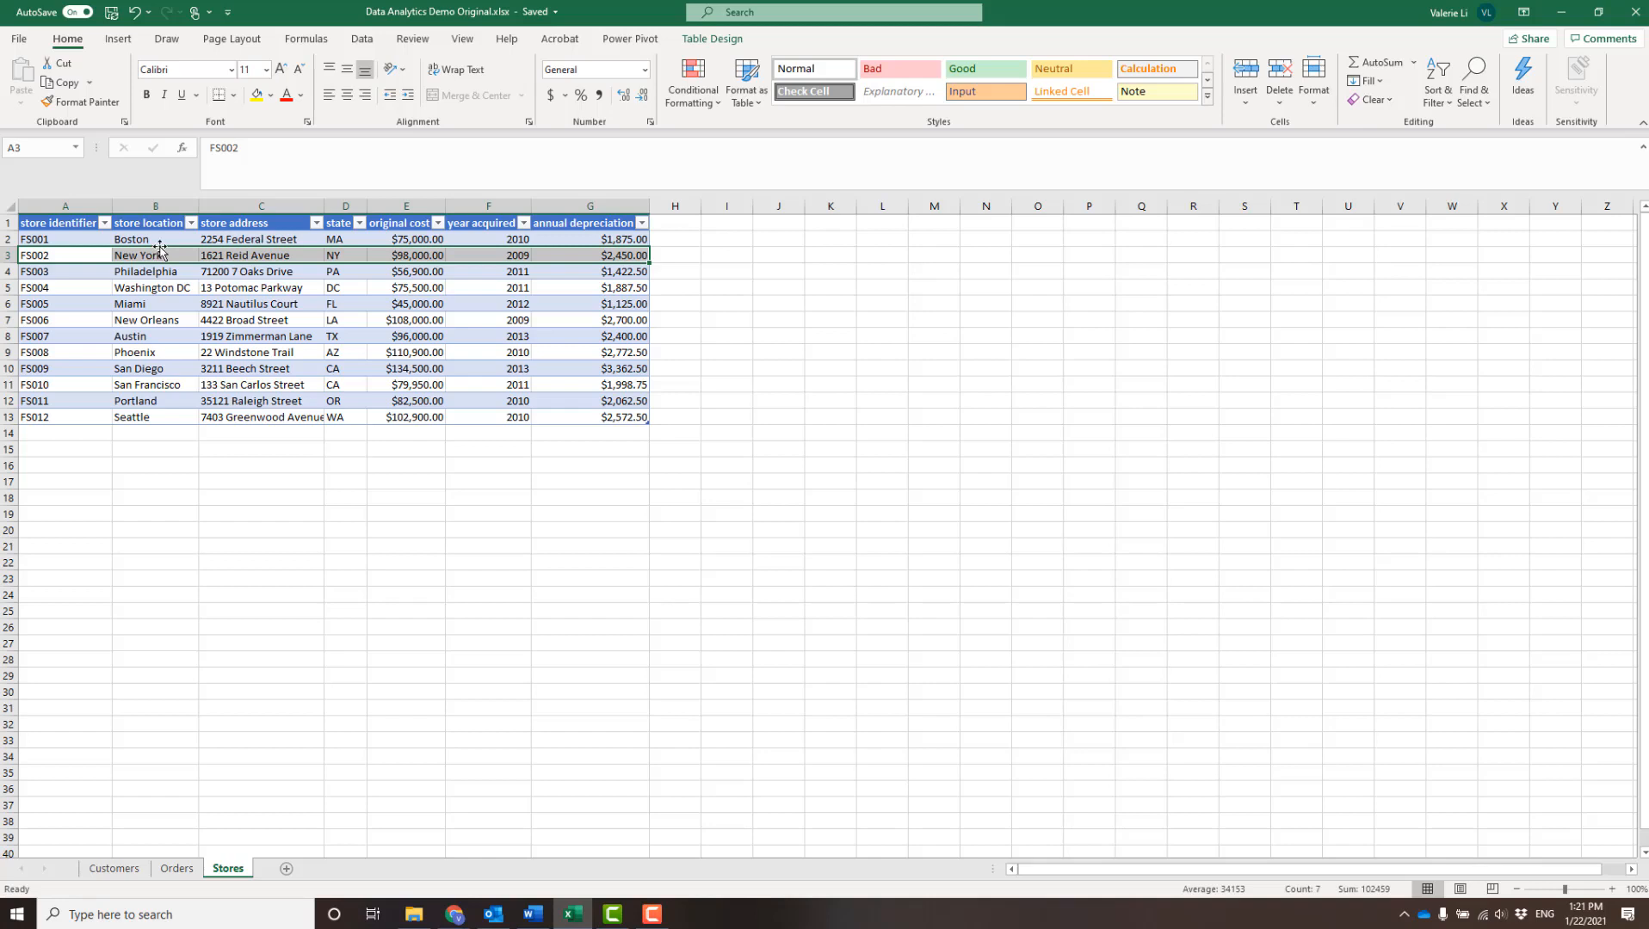
left_click(160, 239)
left_click(75, 233)
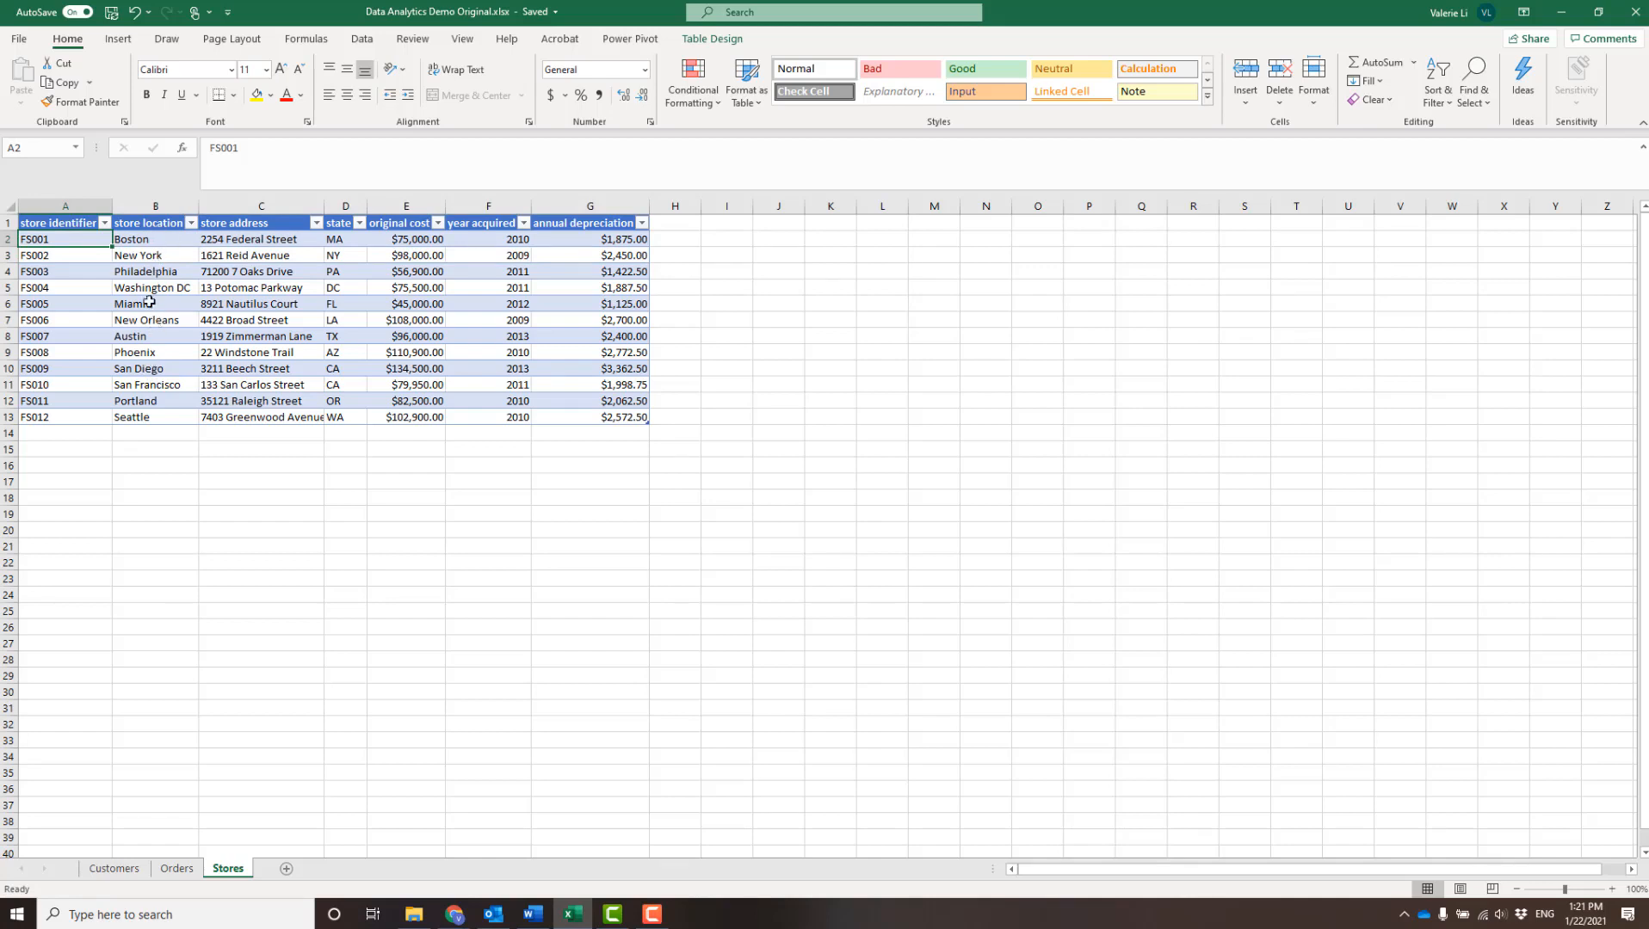
left_click(156, 241)
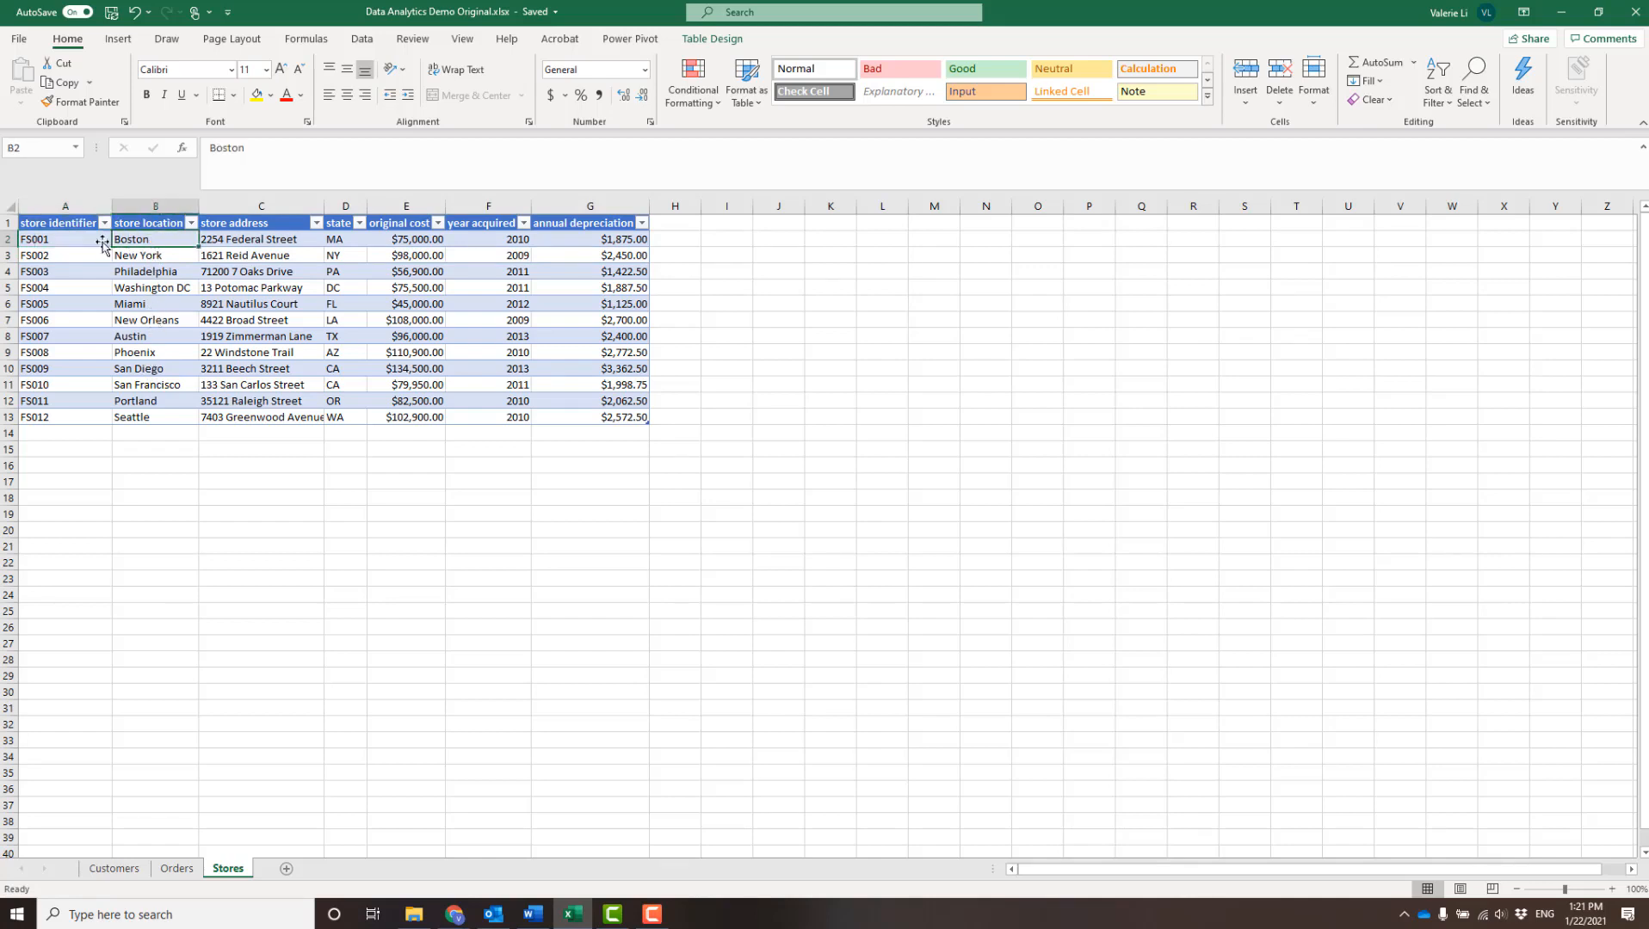
left_click(56, 240)
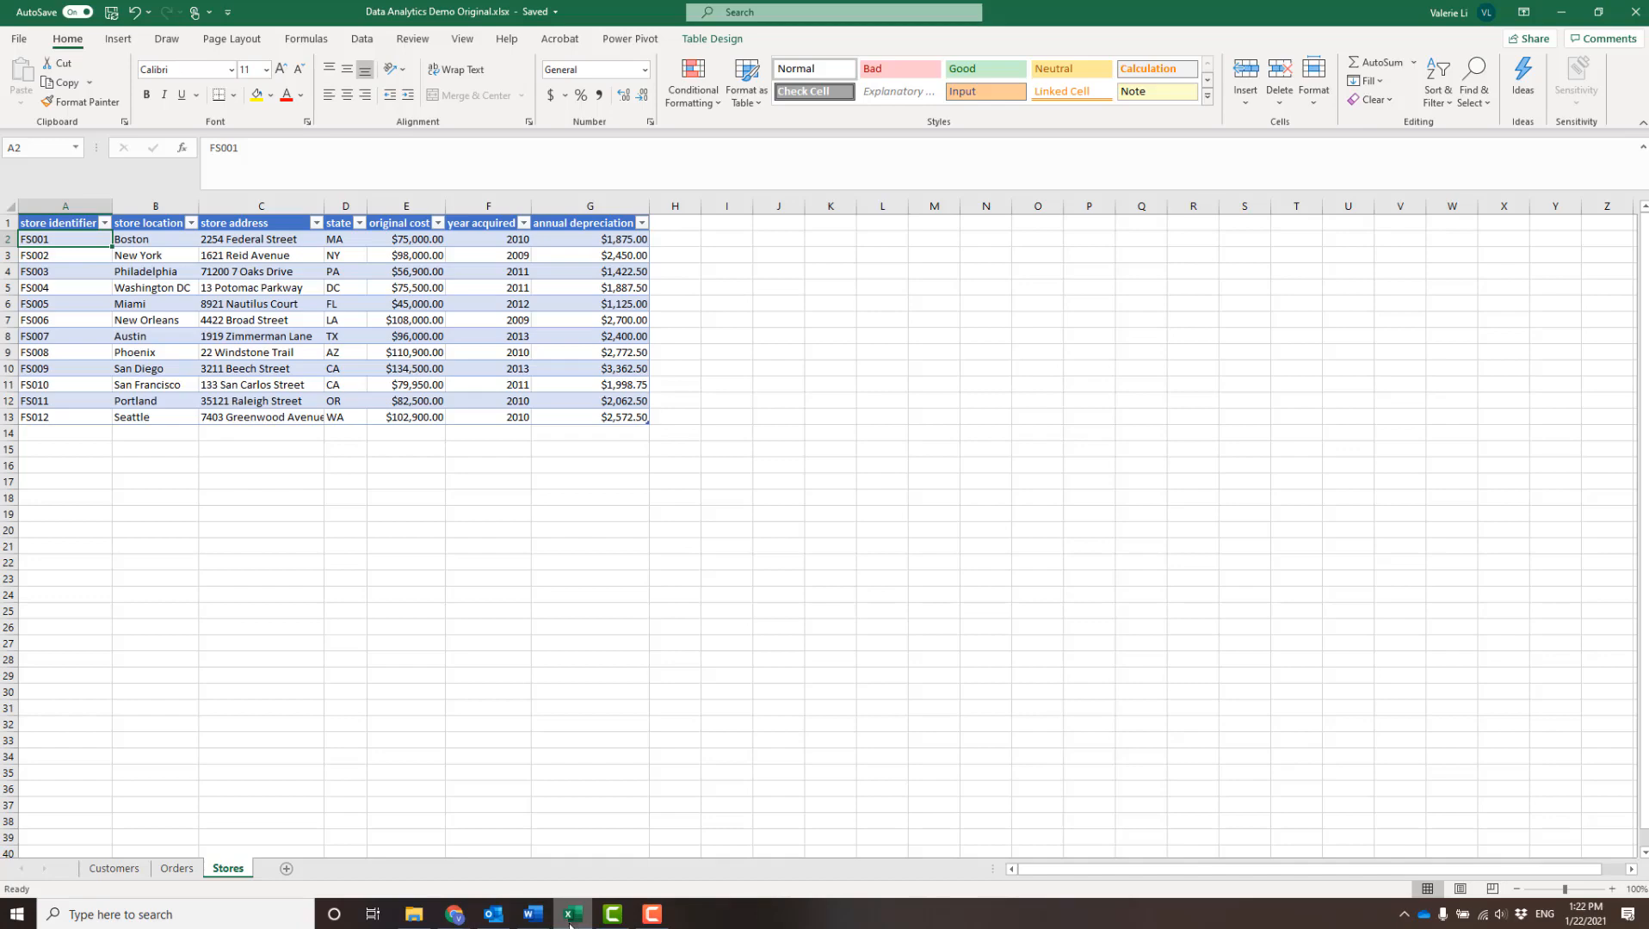
Step: Recheck the foreign key definition in the Word assignment and switch back to the Excel workbook
left_click(533, 914)
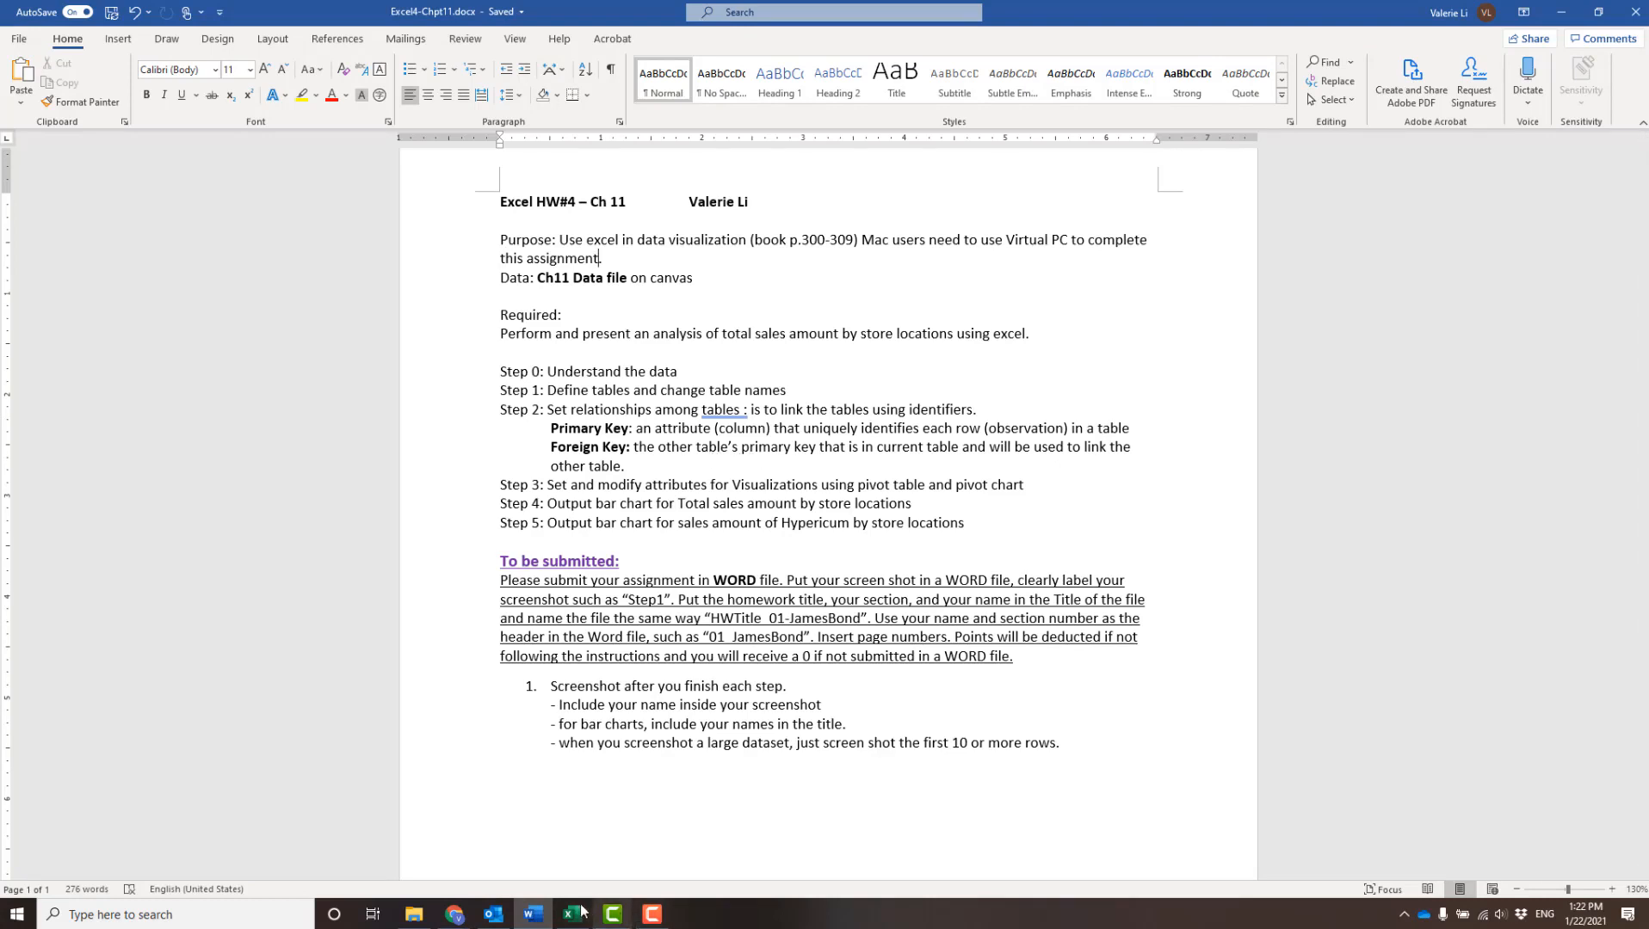
mouse_move(575, 919)
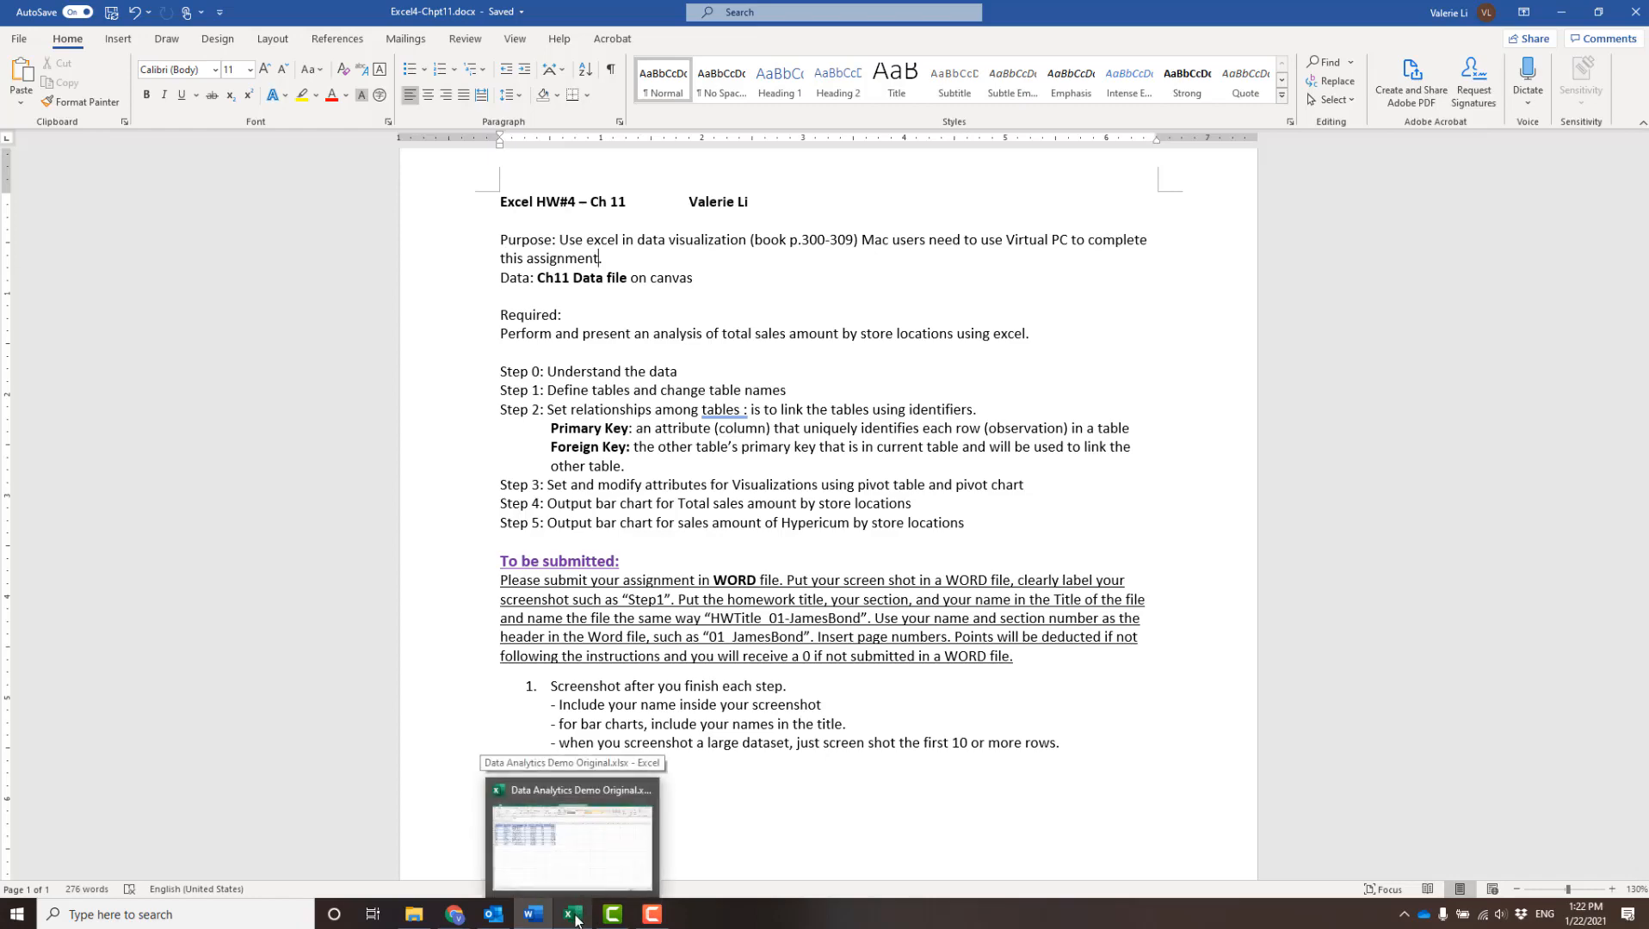
left_click(576, 920)
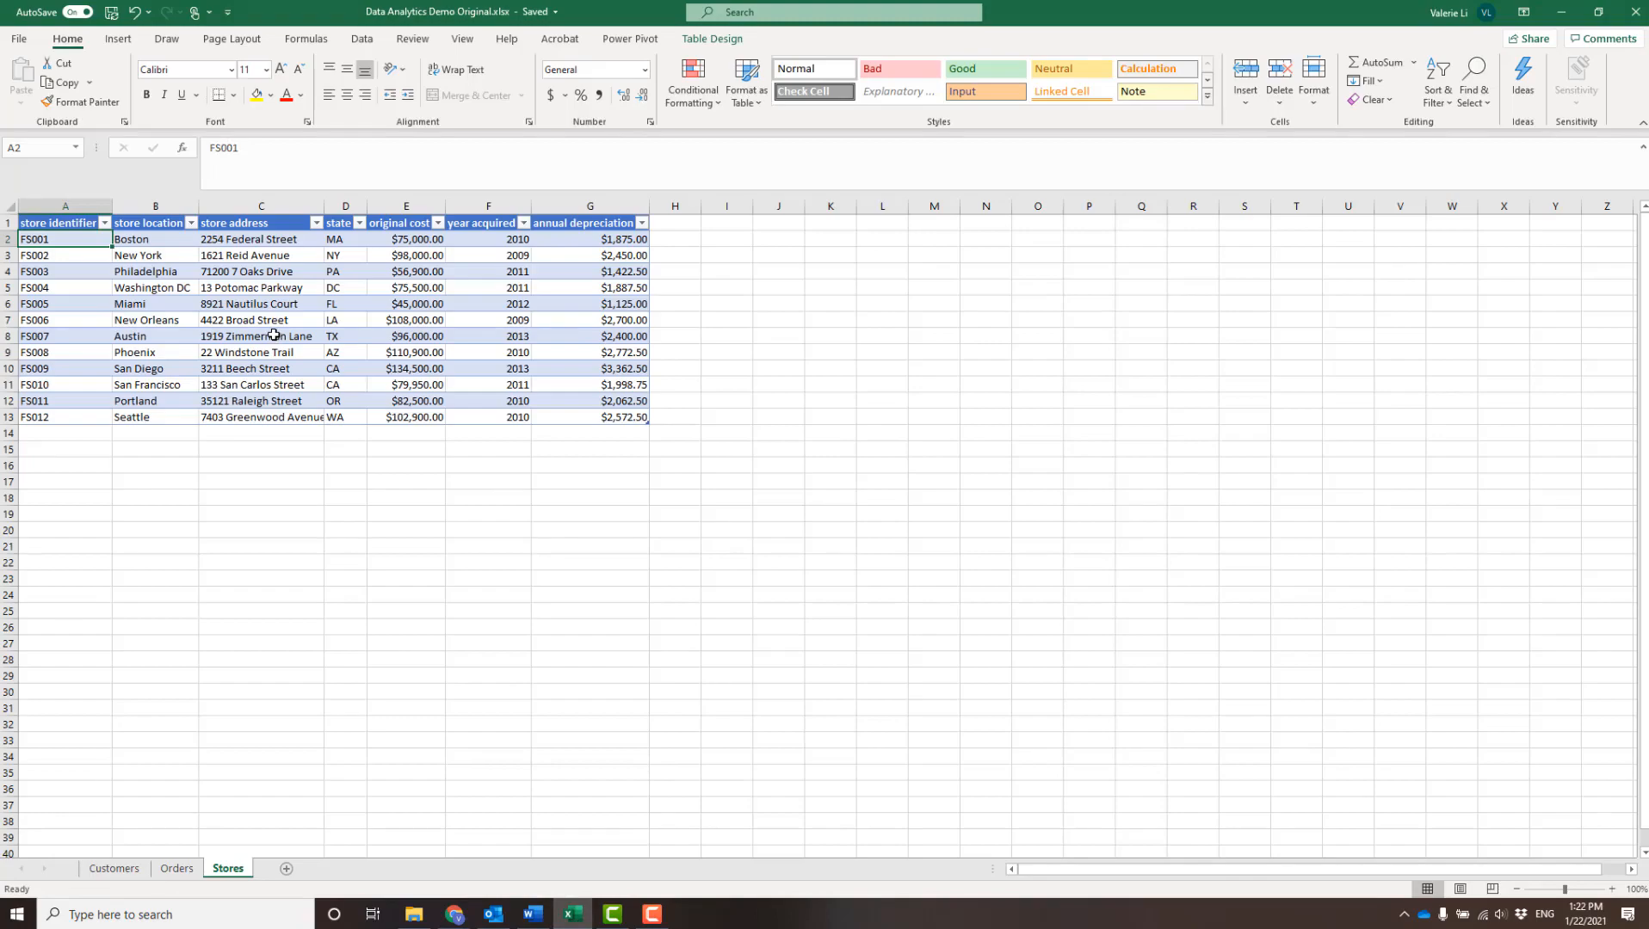
Step: Examine the order number and store identifier columns on the Orders sheet, comparing the store identifier with the Stores sheet
left_click(183, 869)
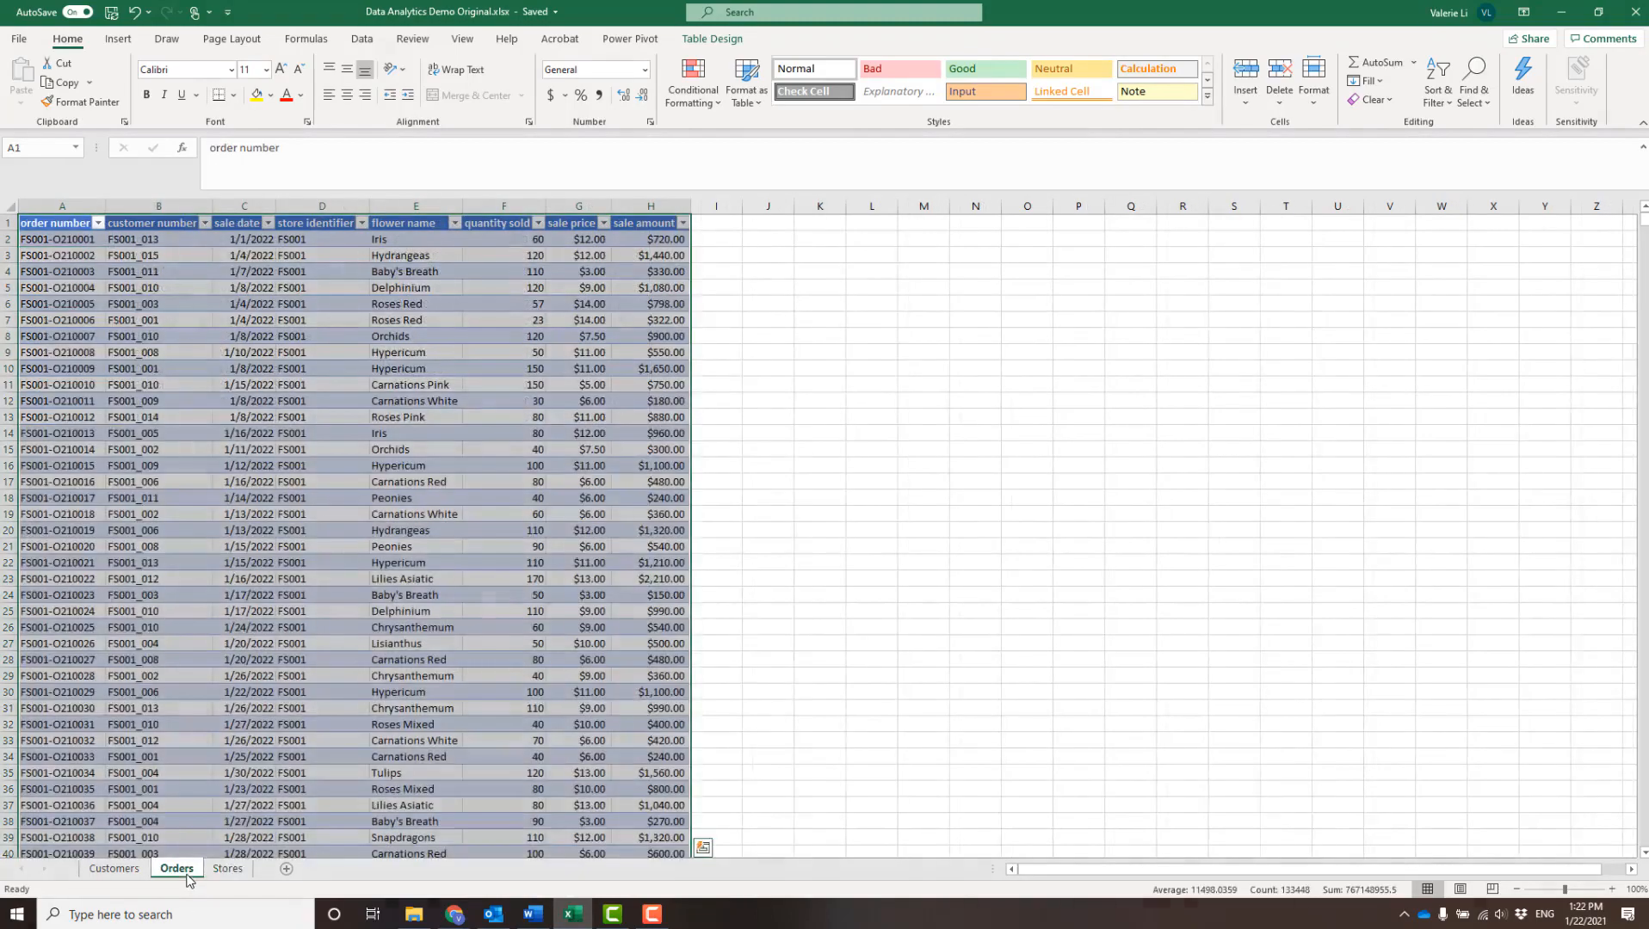
left_click(270, 548)
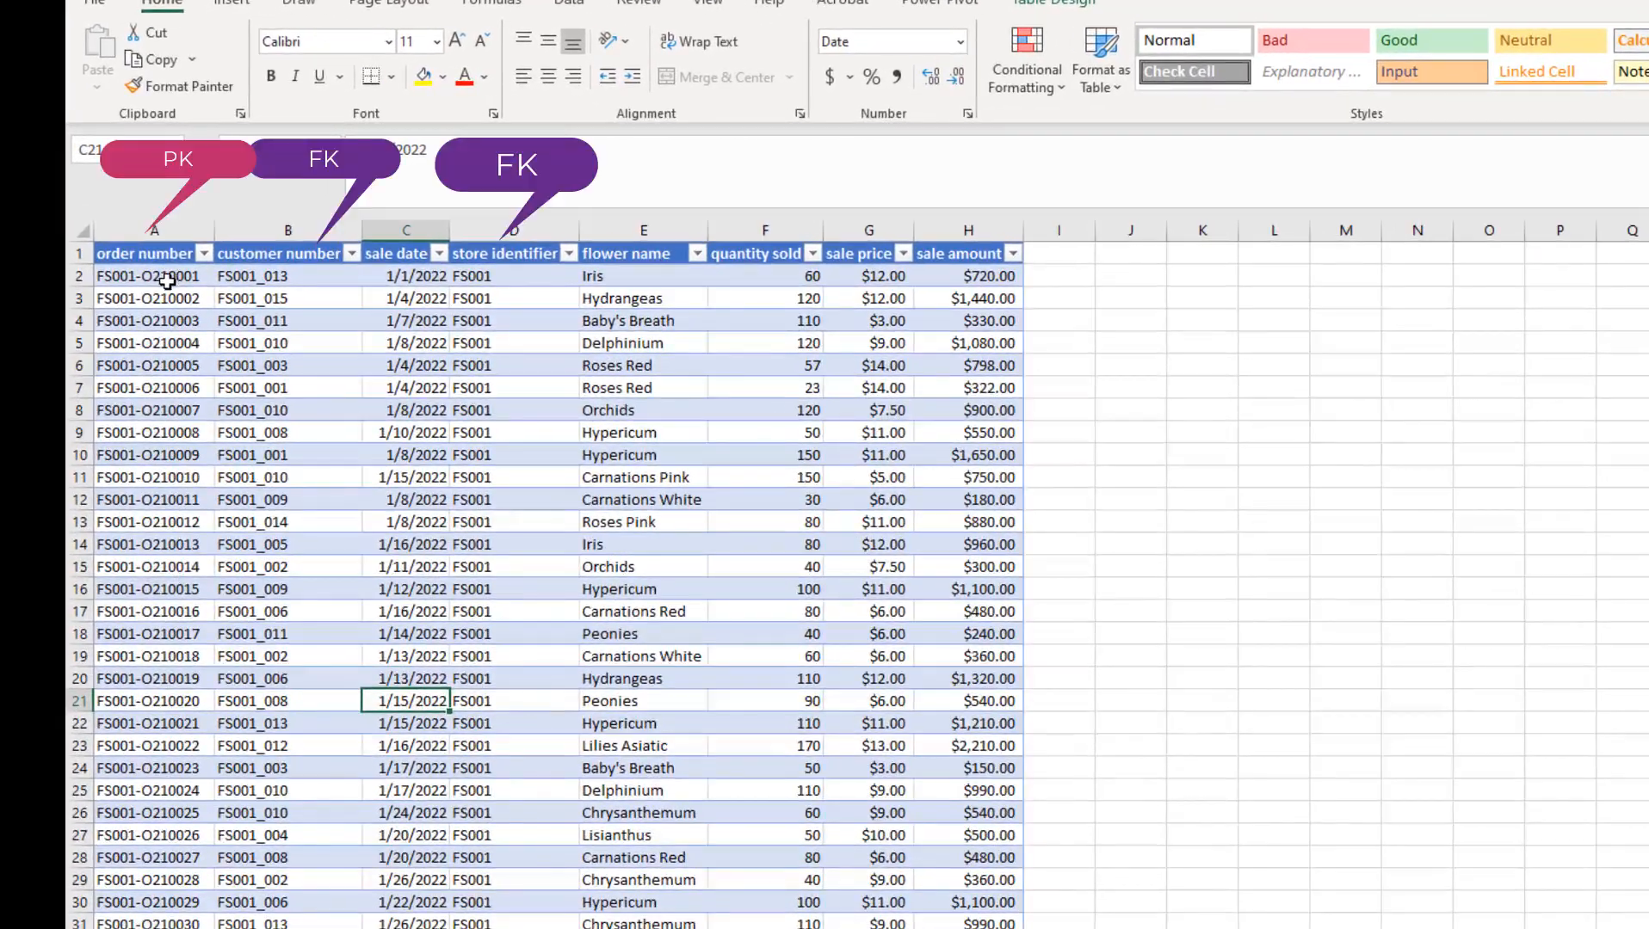
left_click(146, 277)
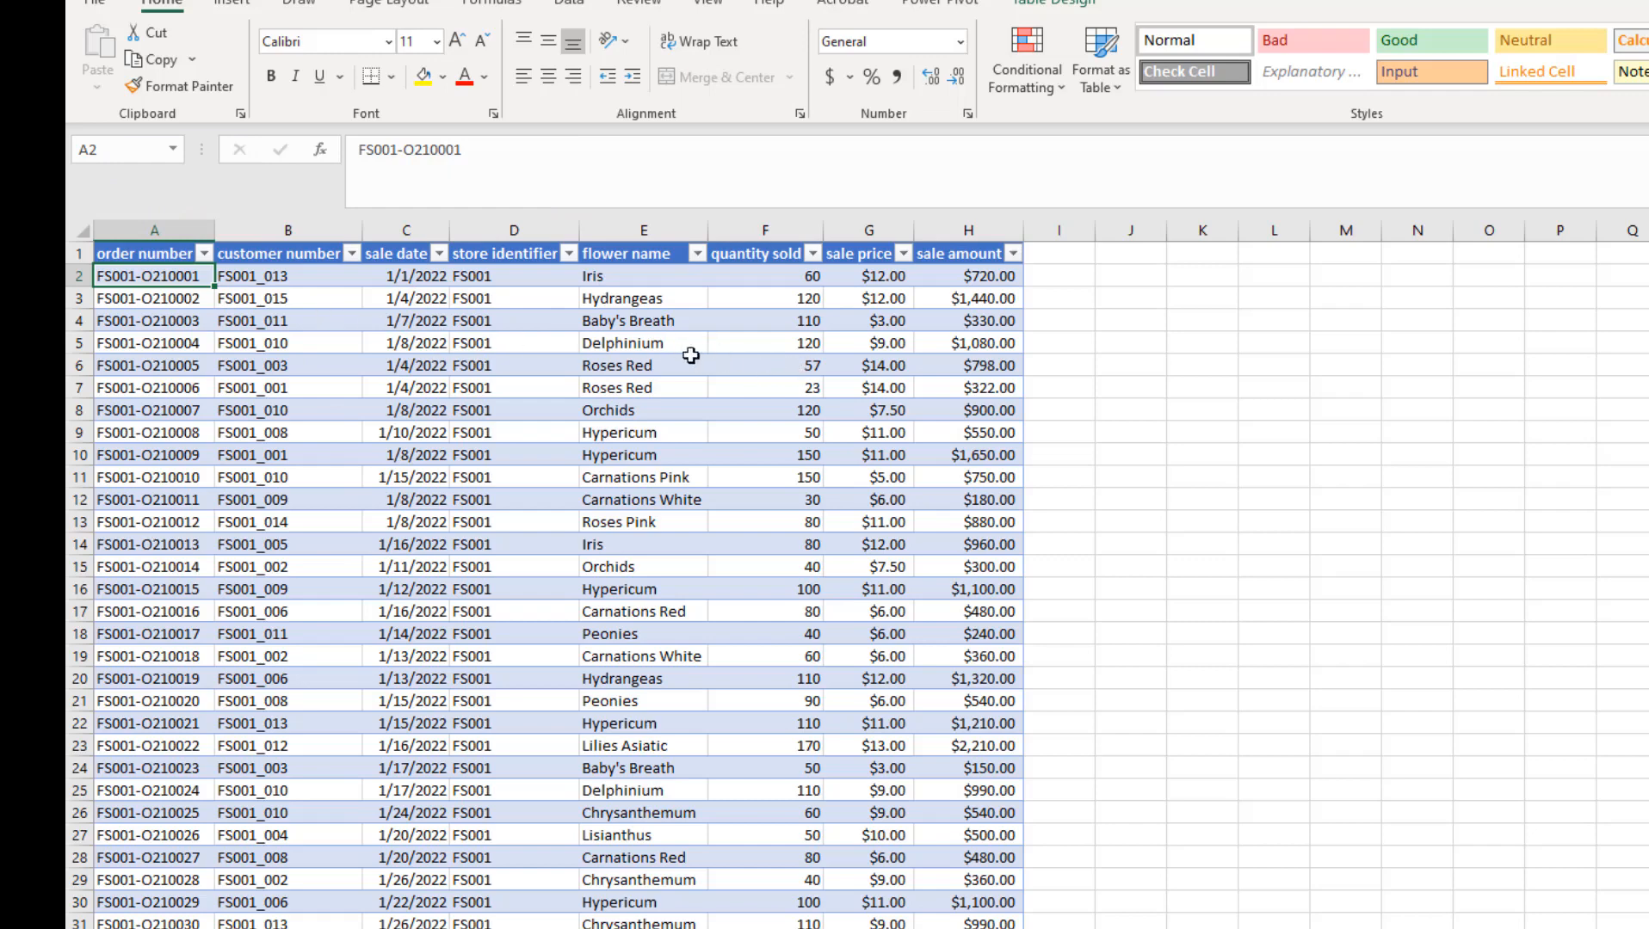
left_click(498, 278)
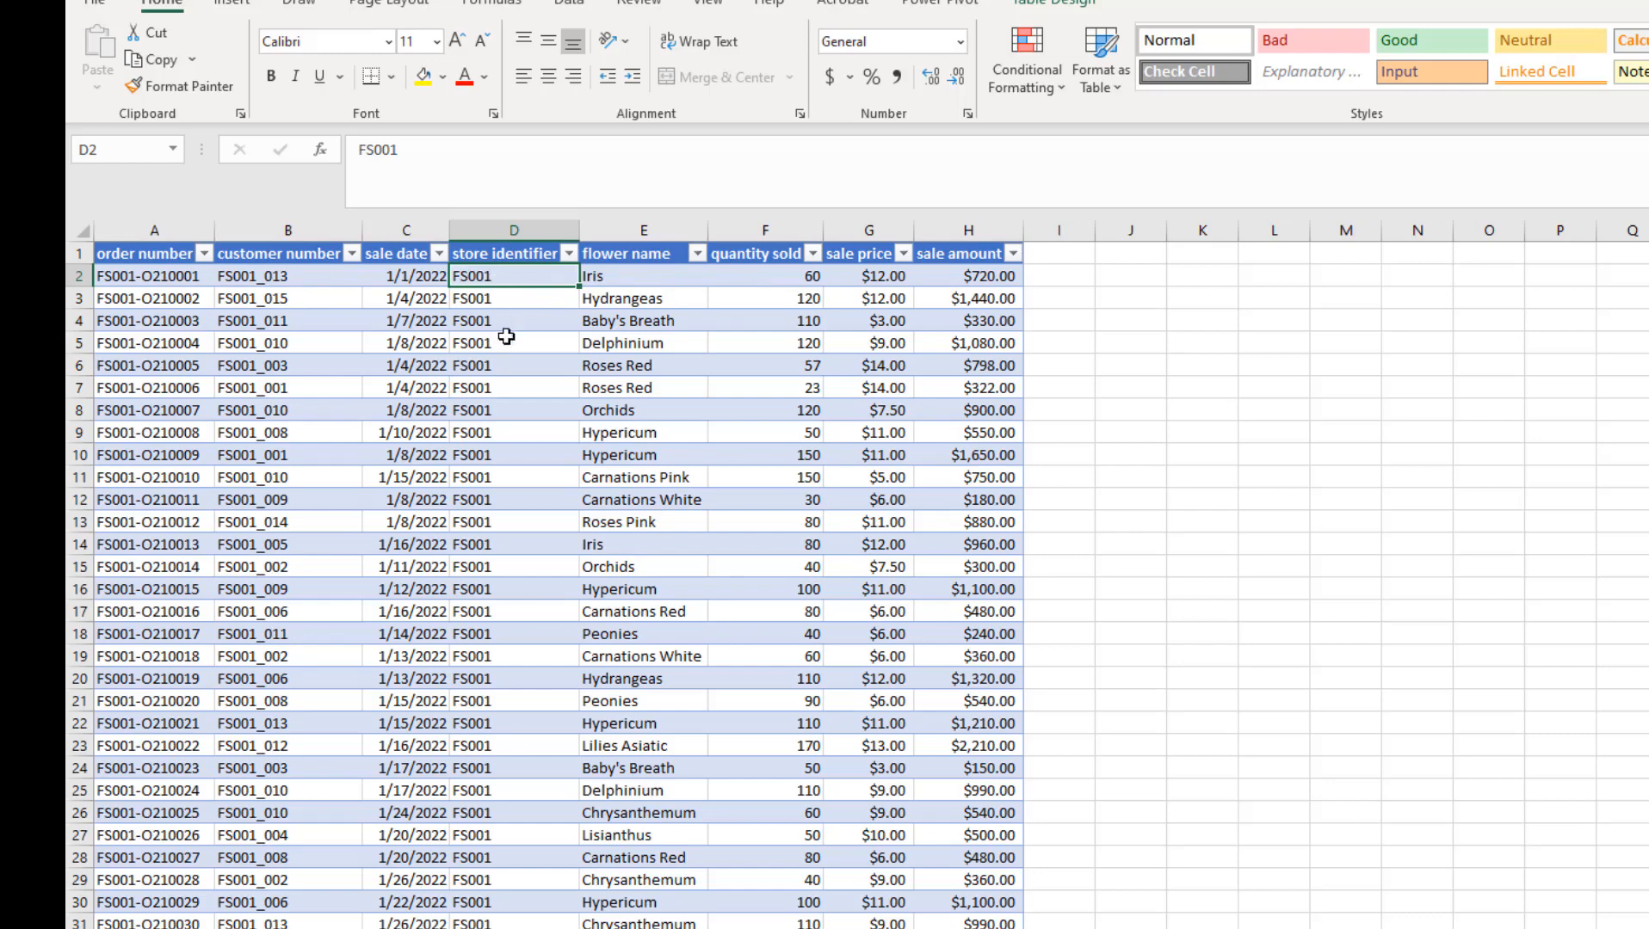
key("ctrl+Page_Down")
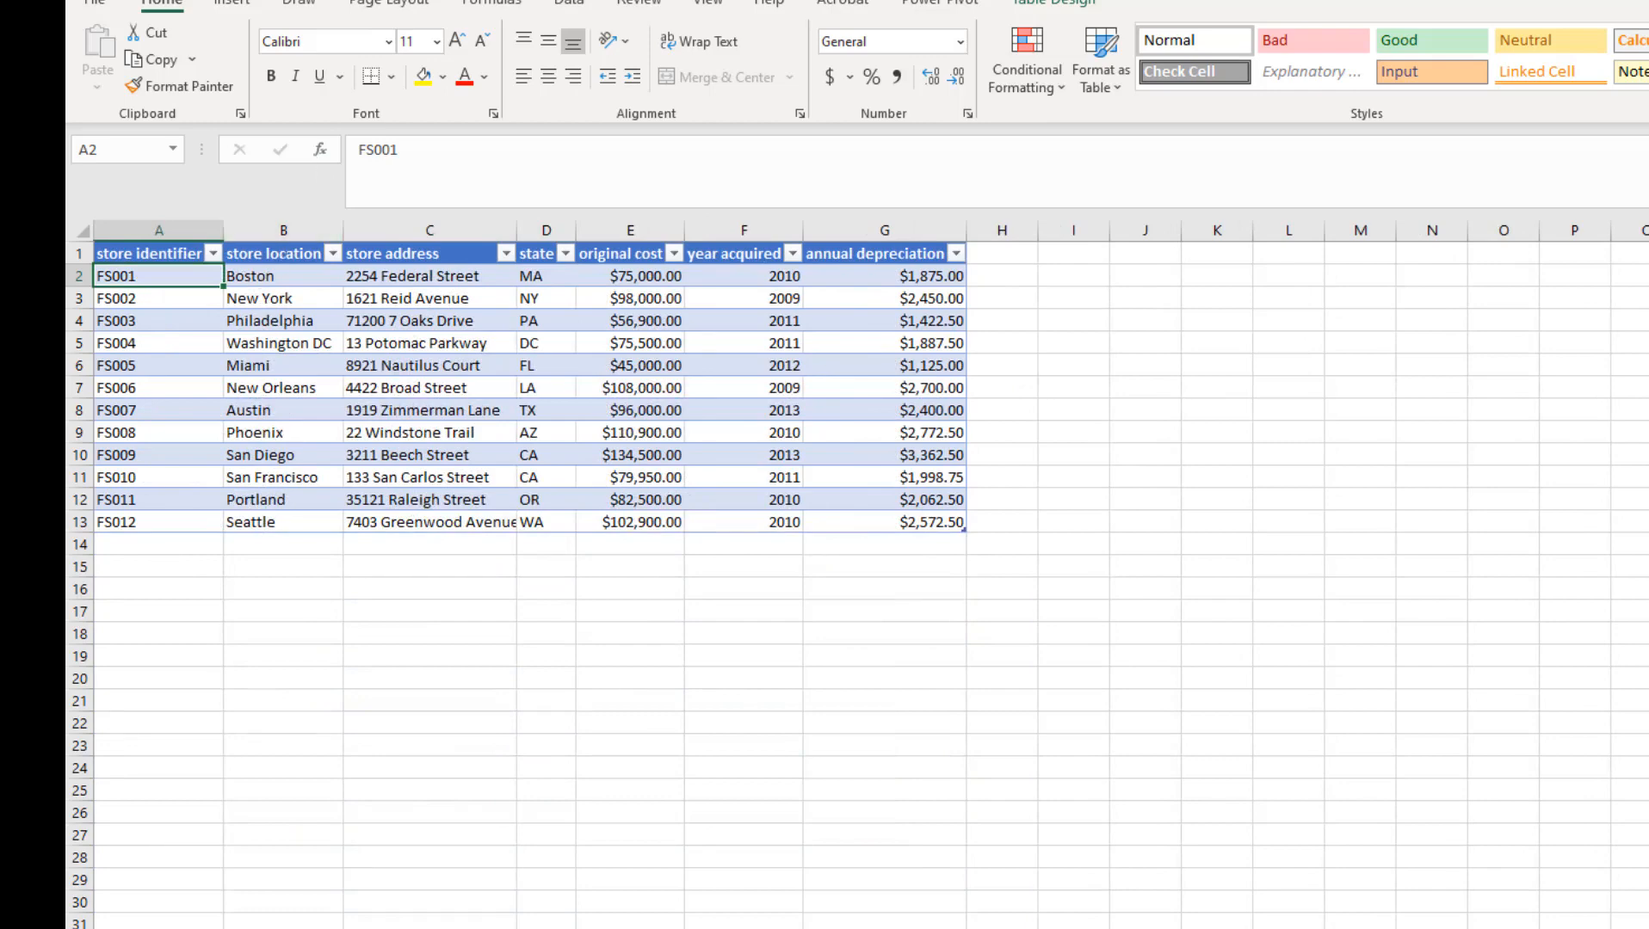
key("ctrl+Page_Up")
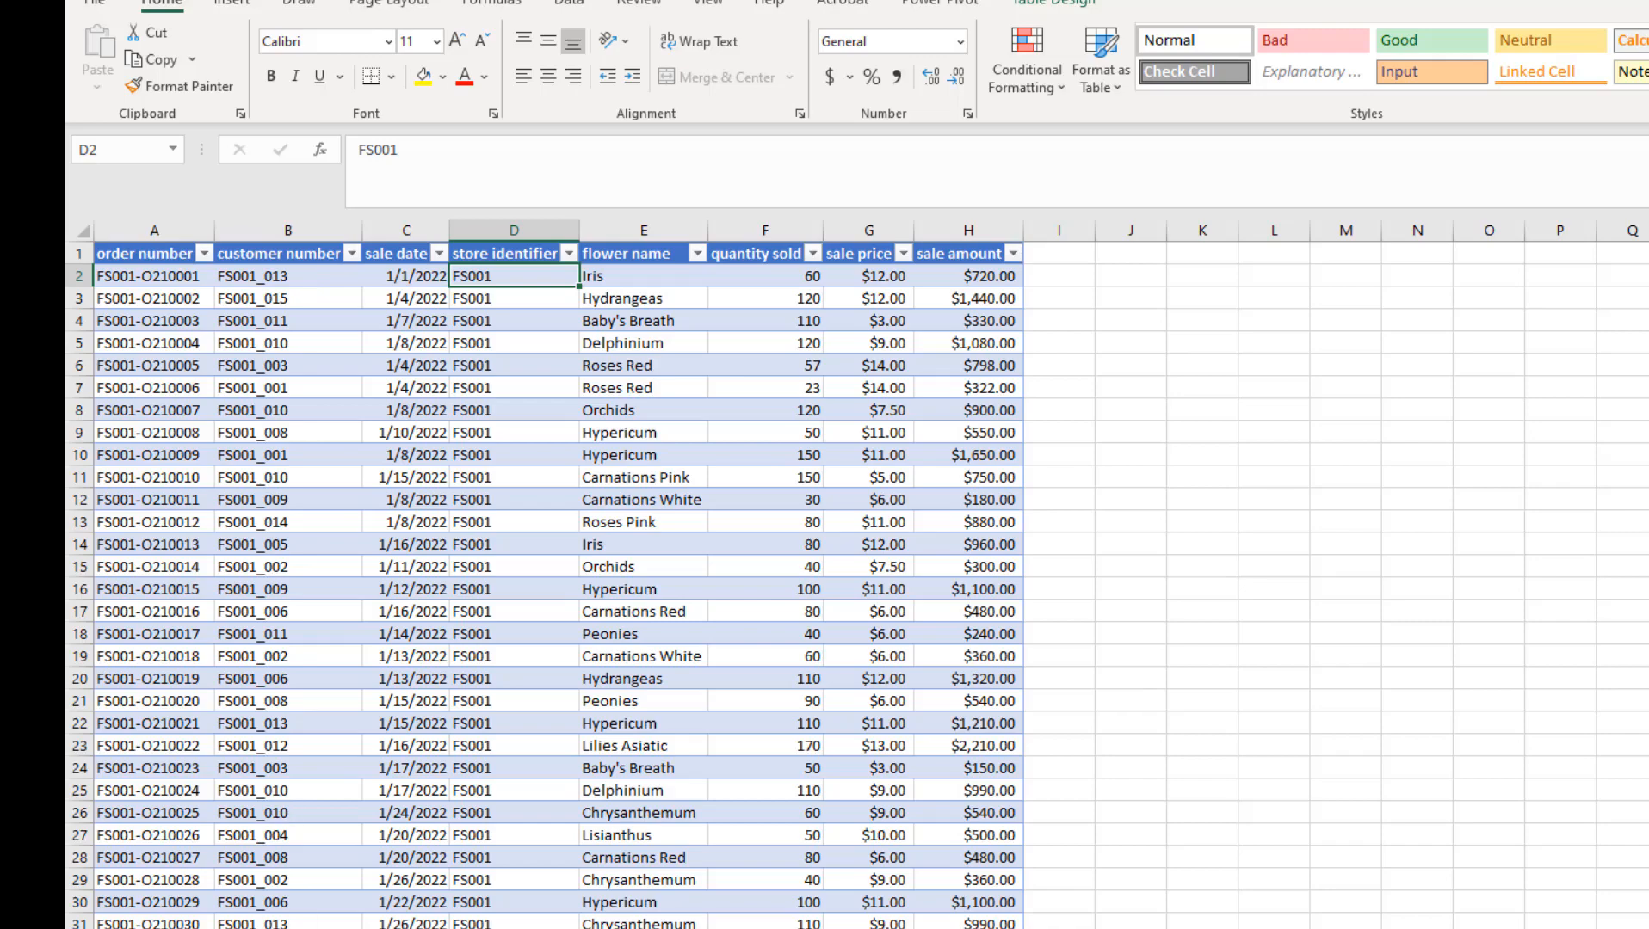
Step: View the Customers sheet and consult Step 2 of the Word assignment on setting relationships among tables
key("ctrl+Page_Down")
left_click(356, 746)
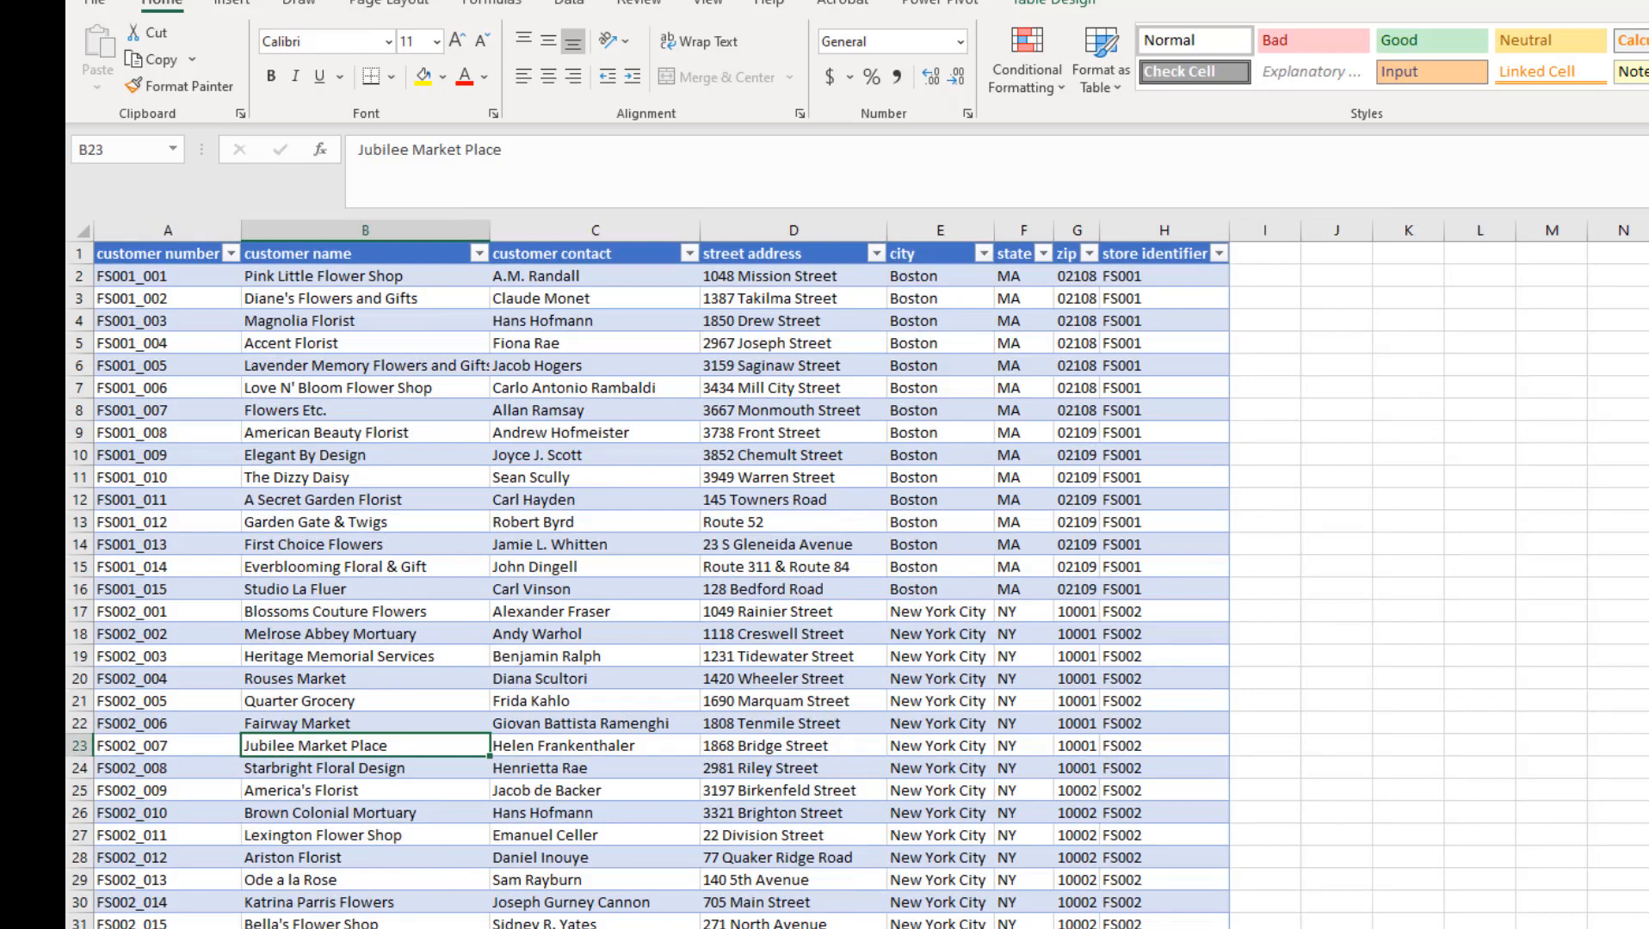
key("alt+Tab")
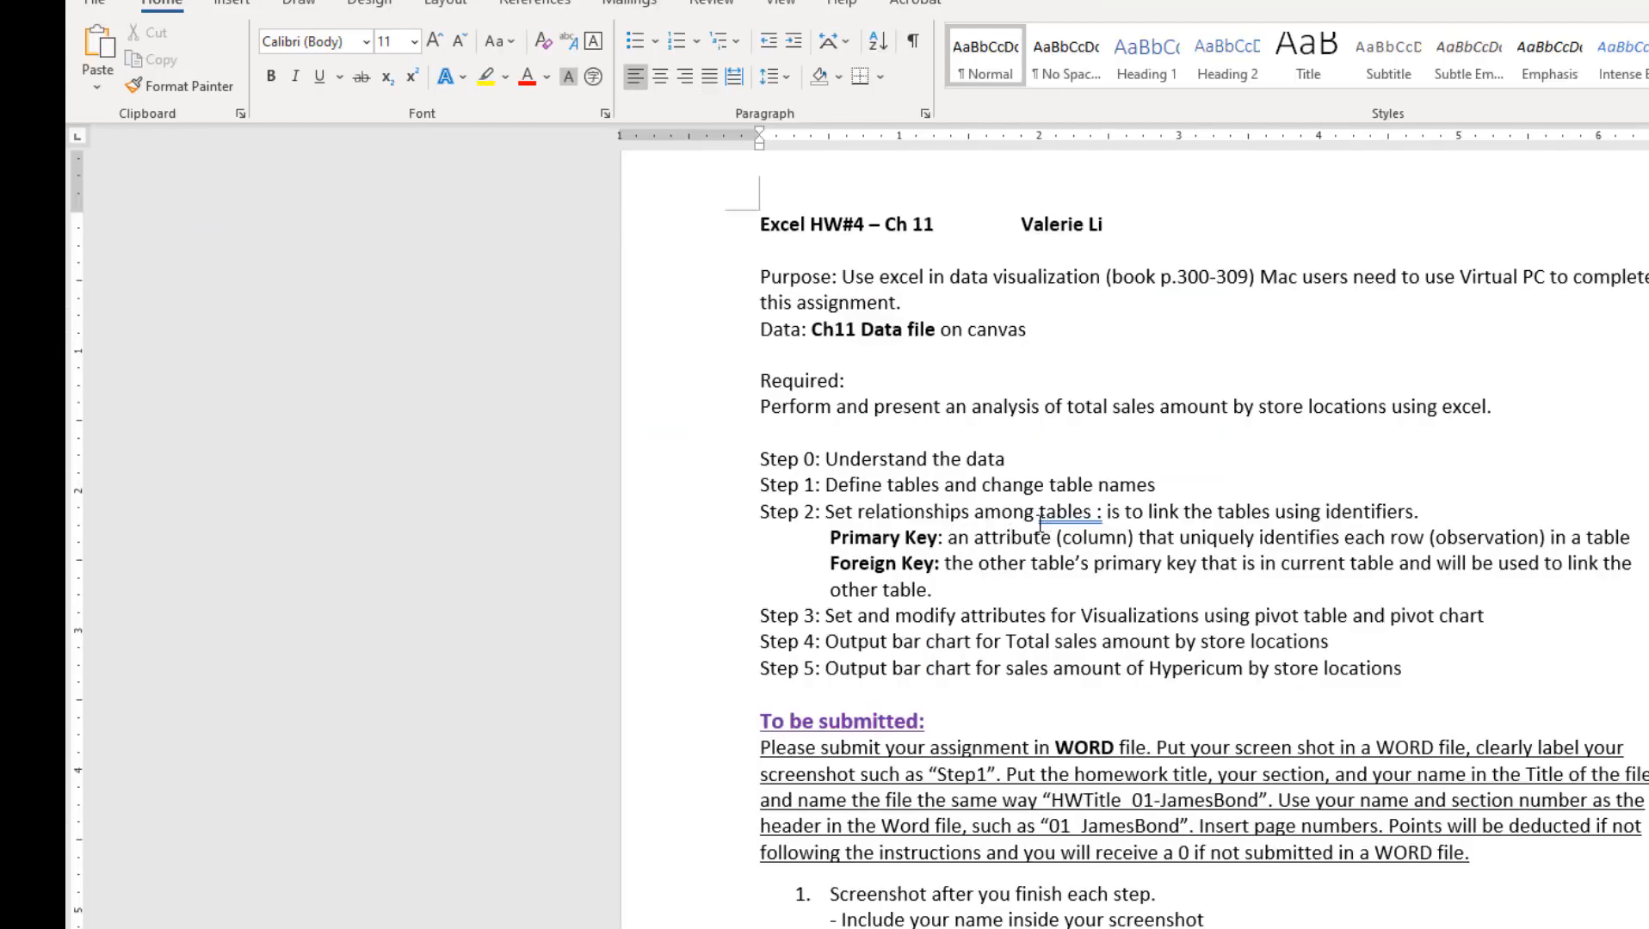
key("alt+Tab")
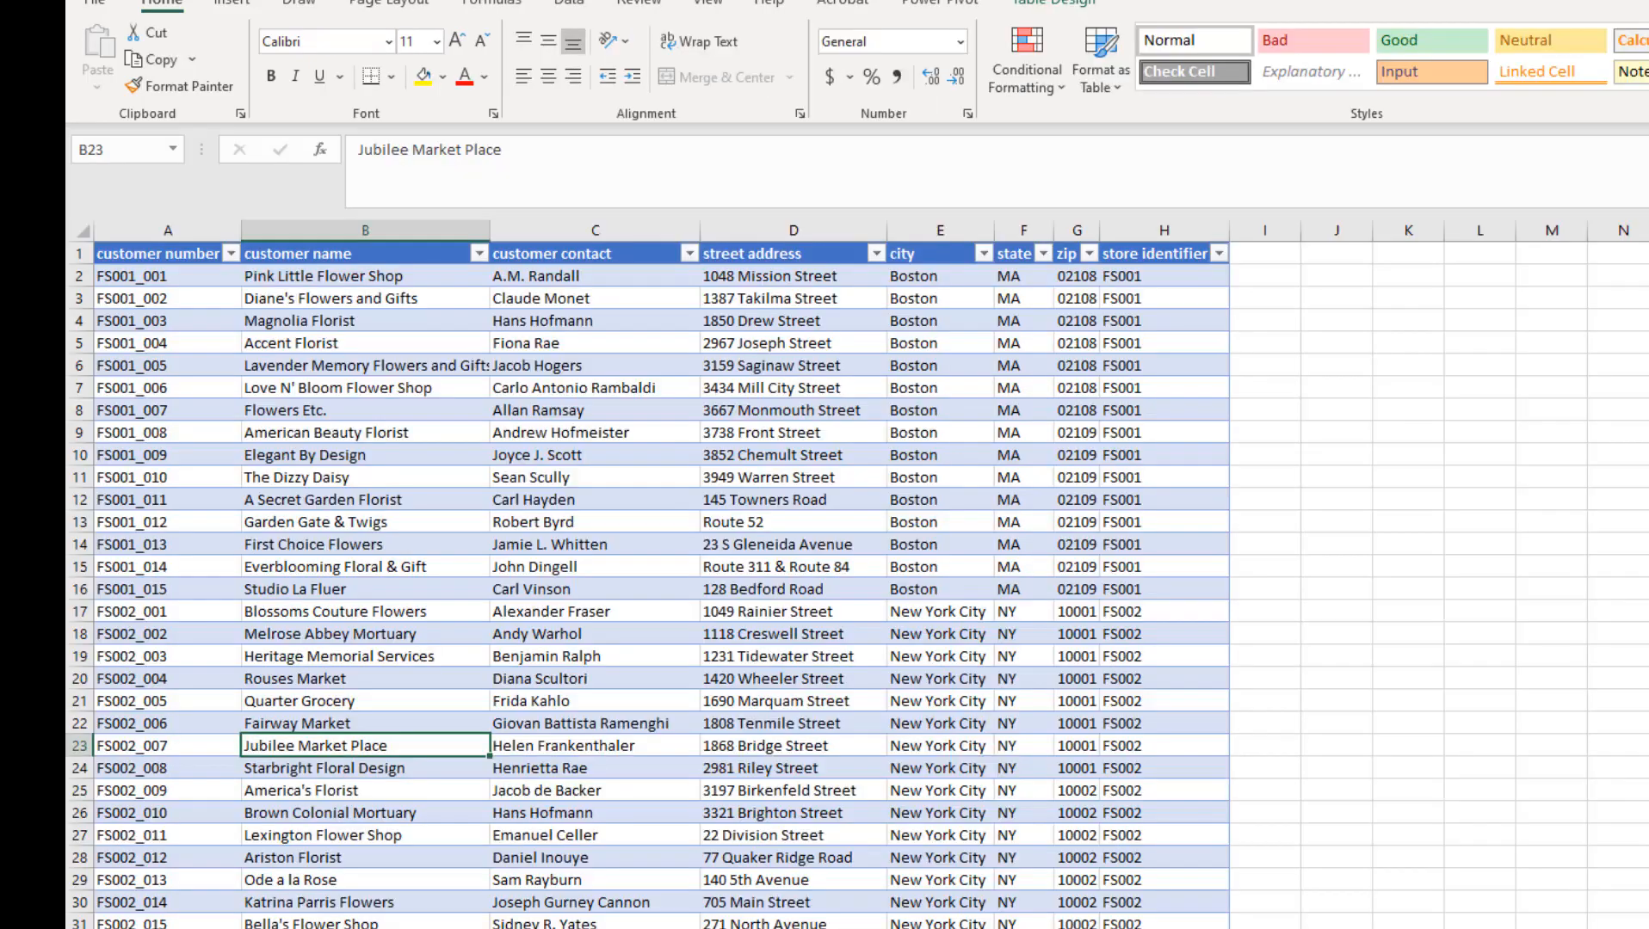
Step: Start a new table relationship with Orders as the table and store identifier as its foreign column
left_click(672, 456)
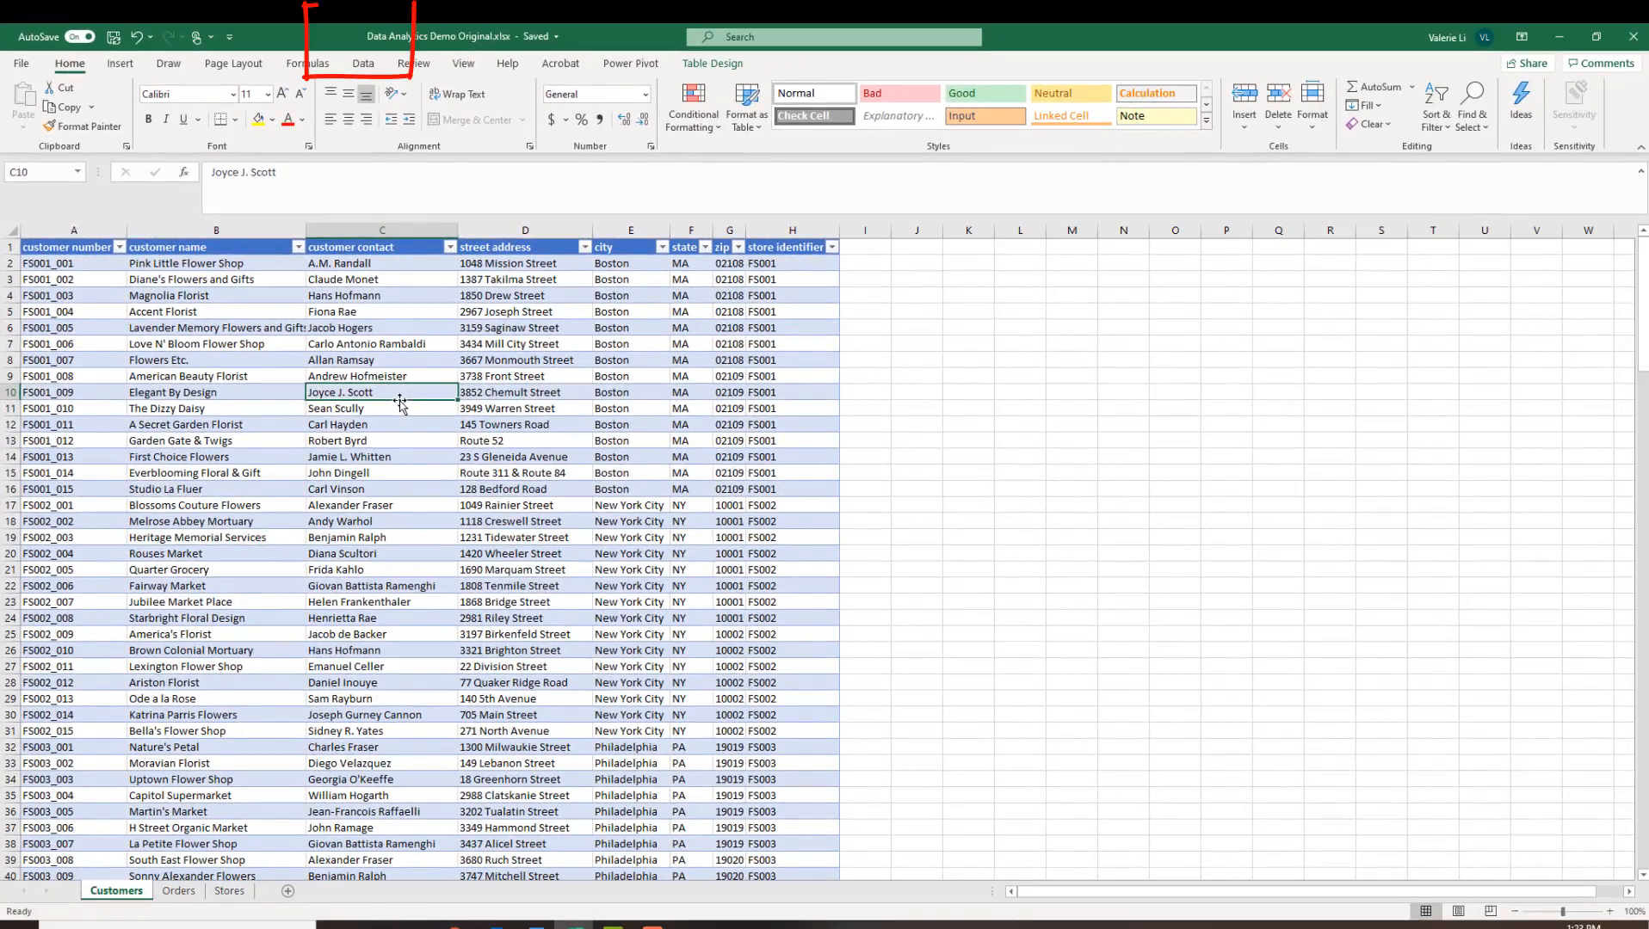
left_click(365, 64)
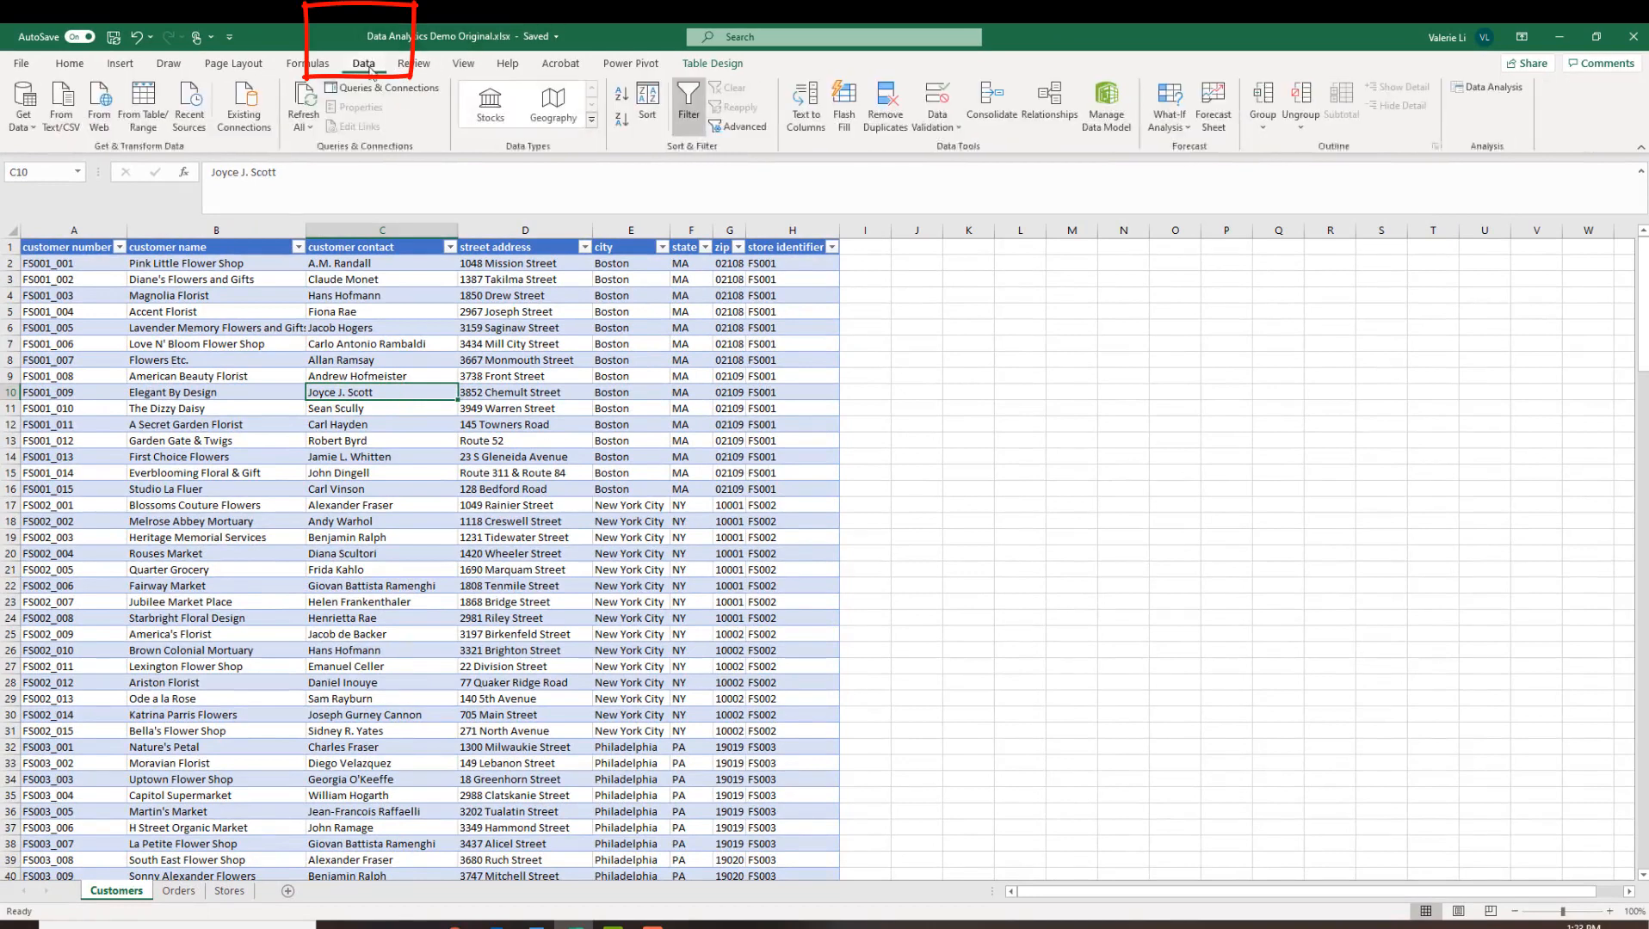
left_click(1042, 110)
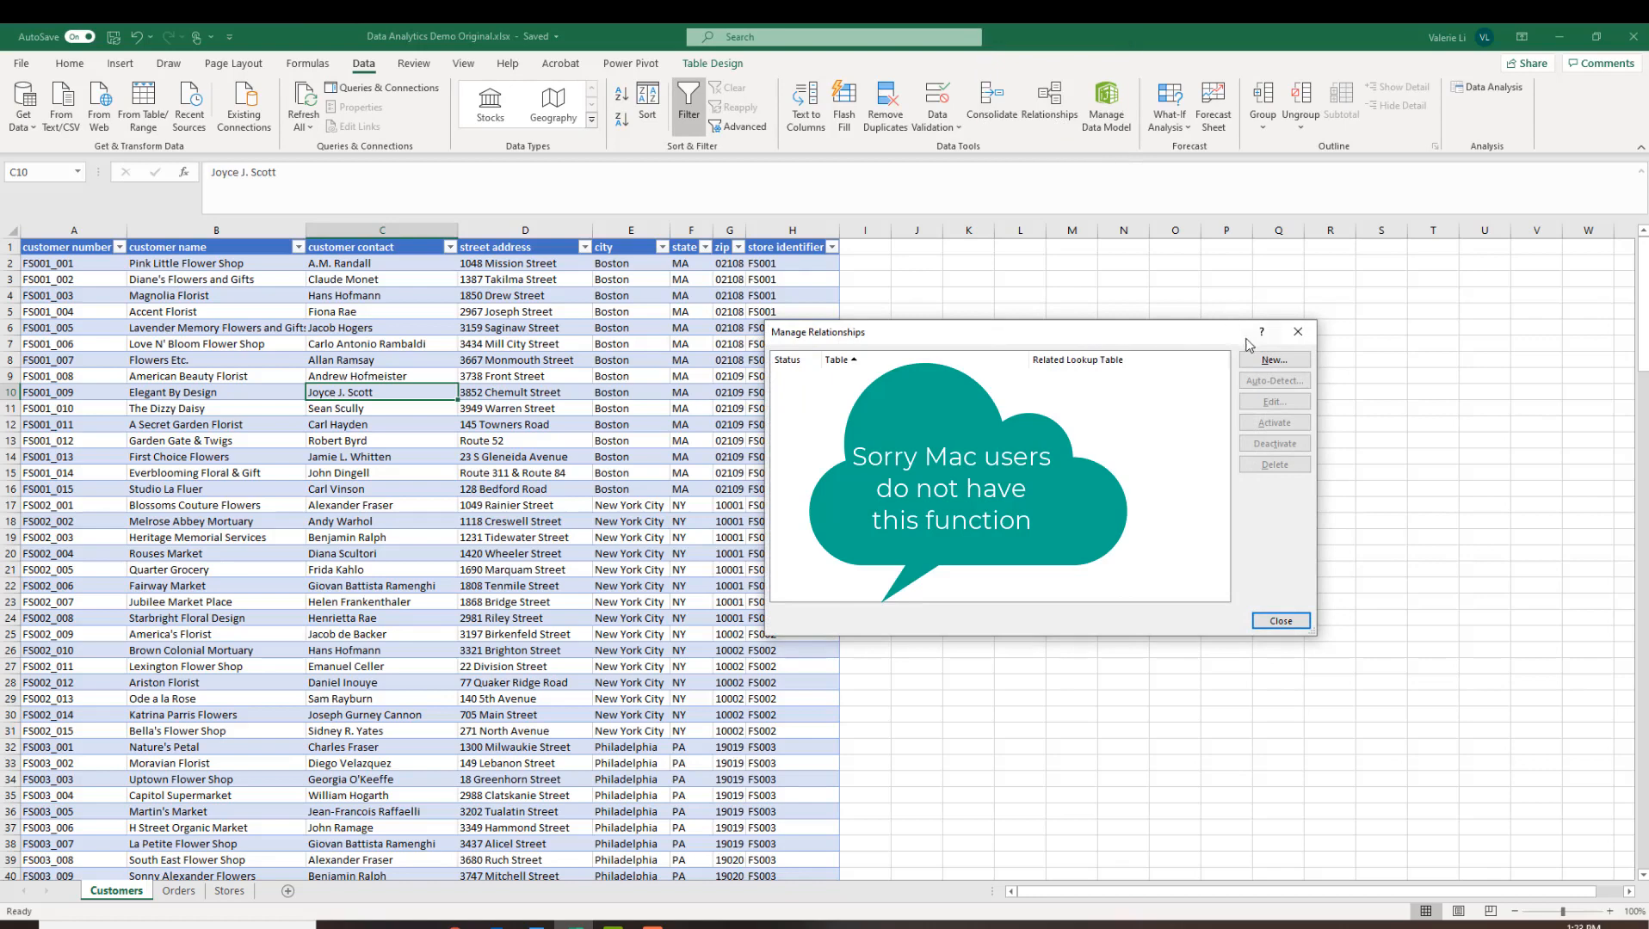
left_click(1271, 361)
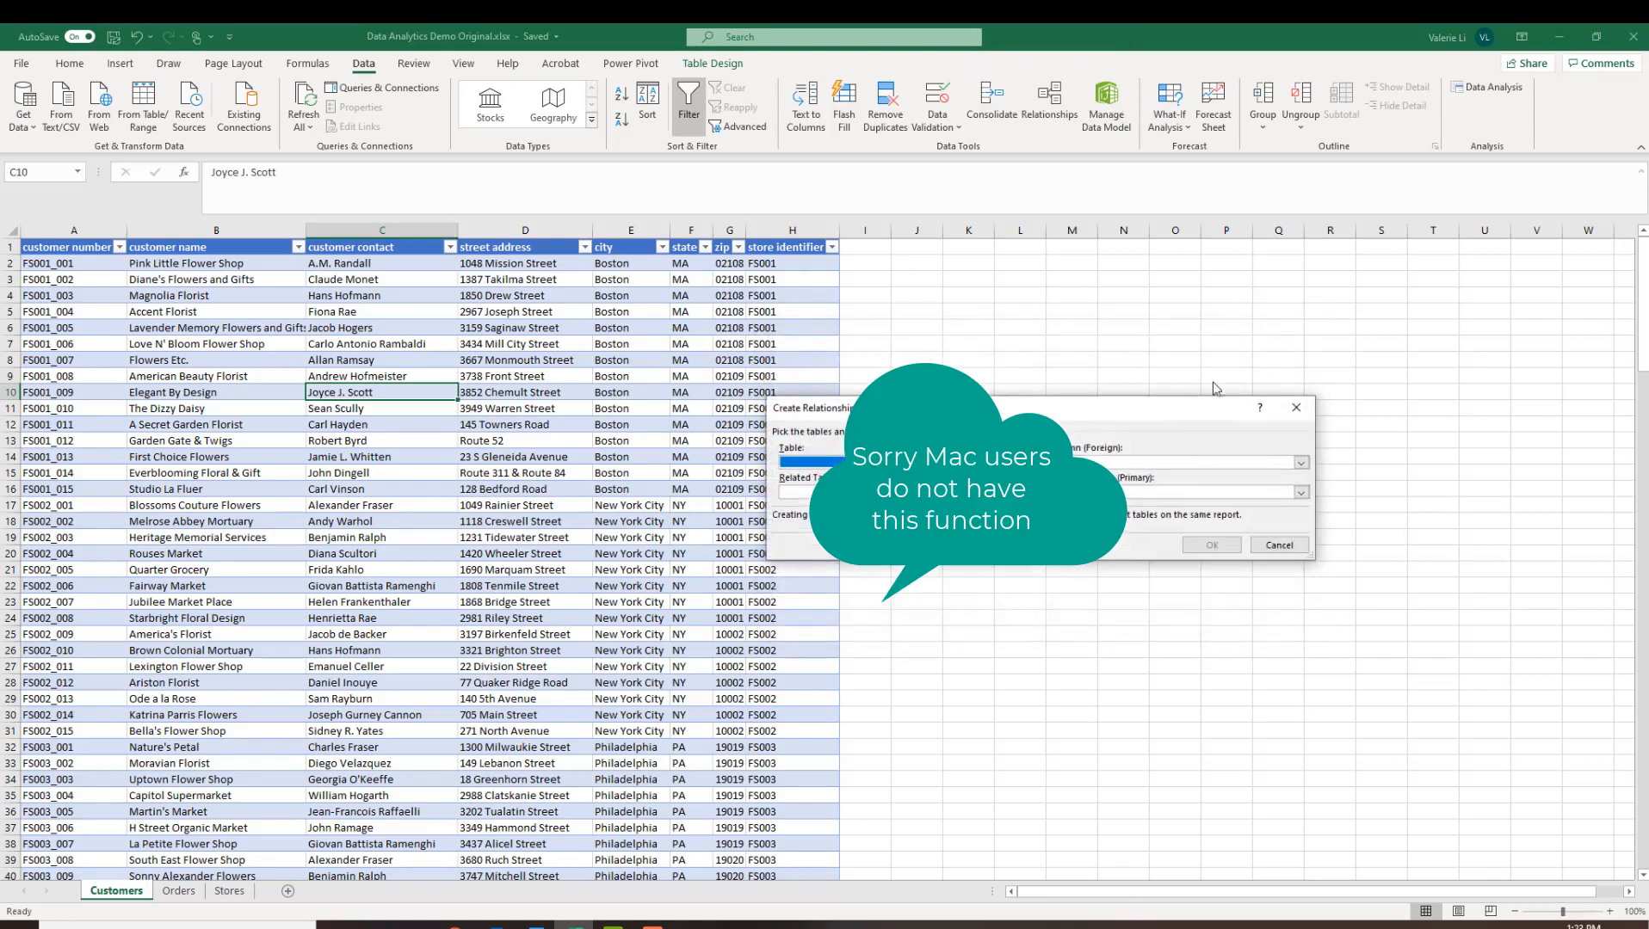
left_click_drag(1159, 417, 1259, 376)
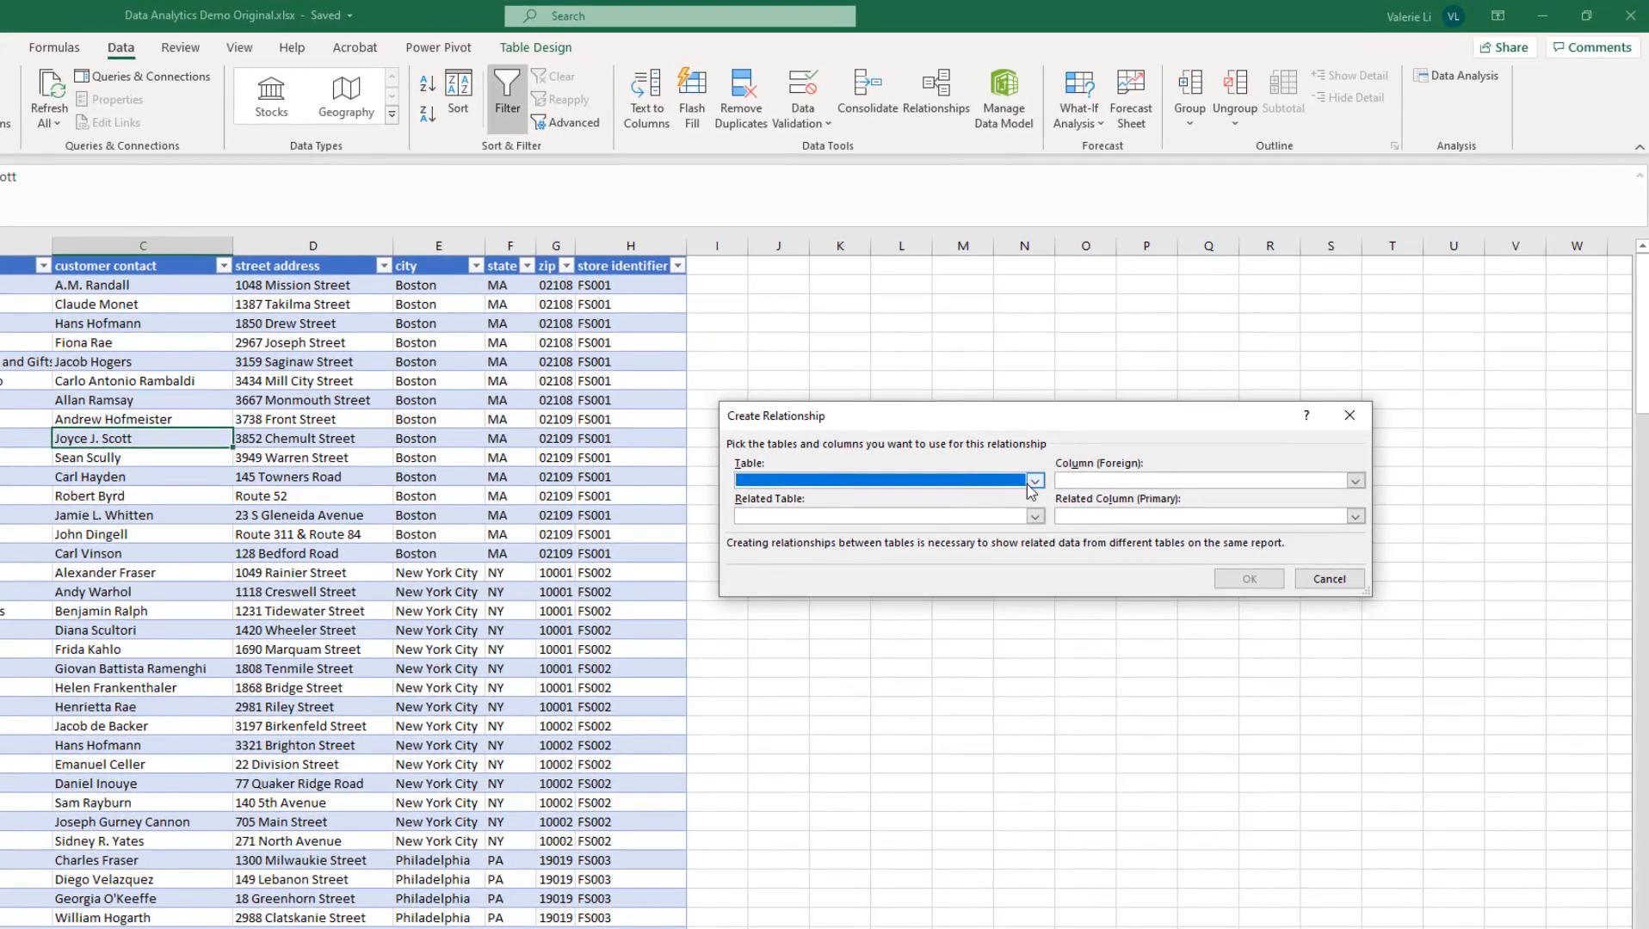
left_click(1035, 482)
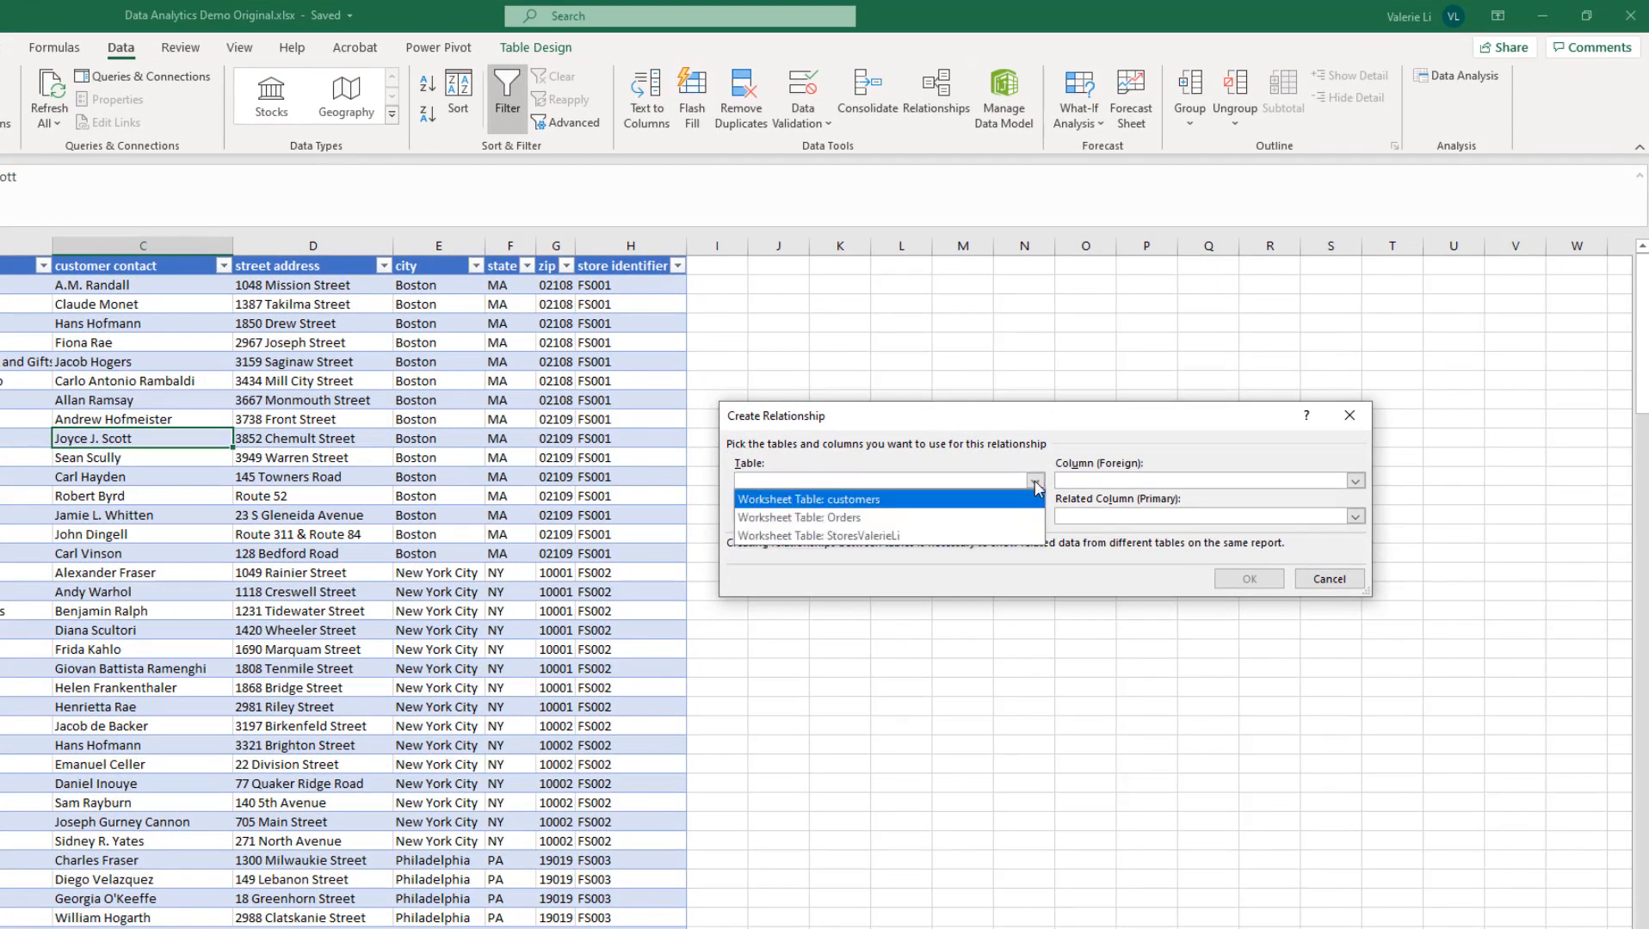
left_click(893, 516)
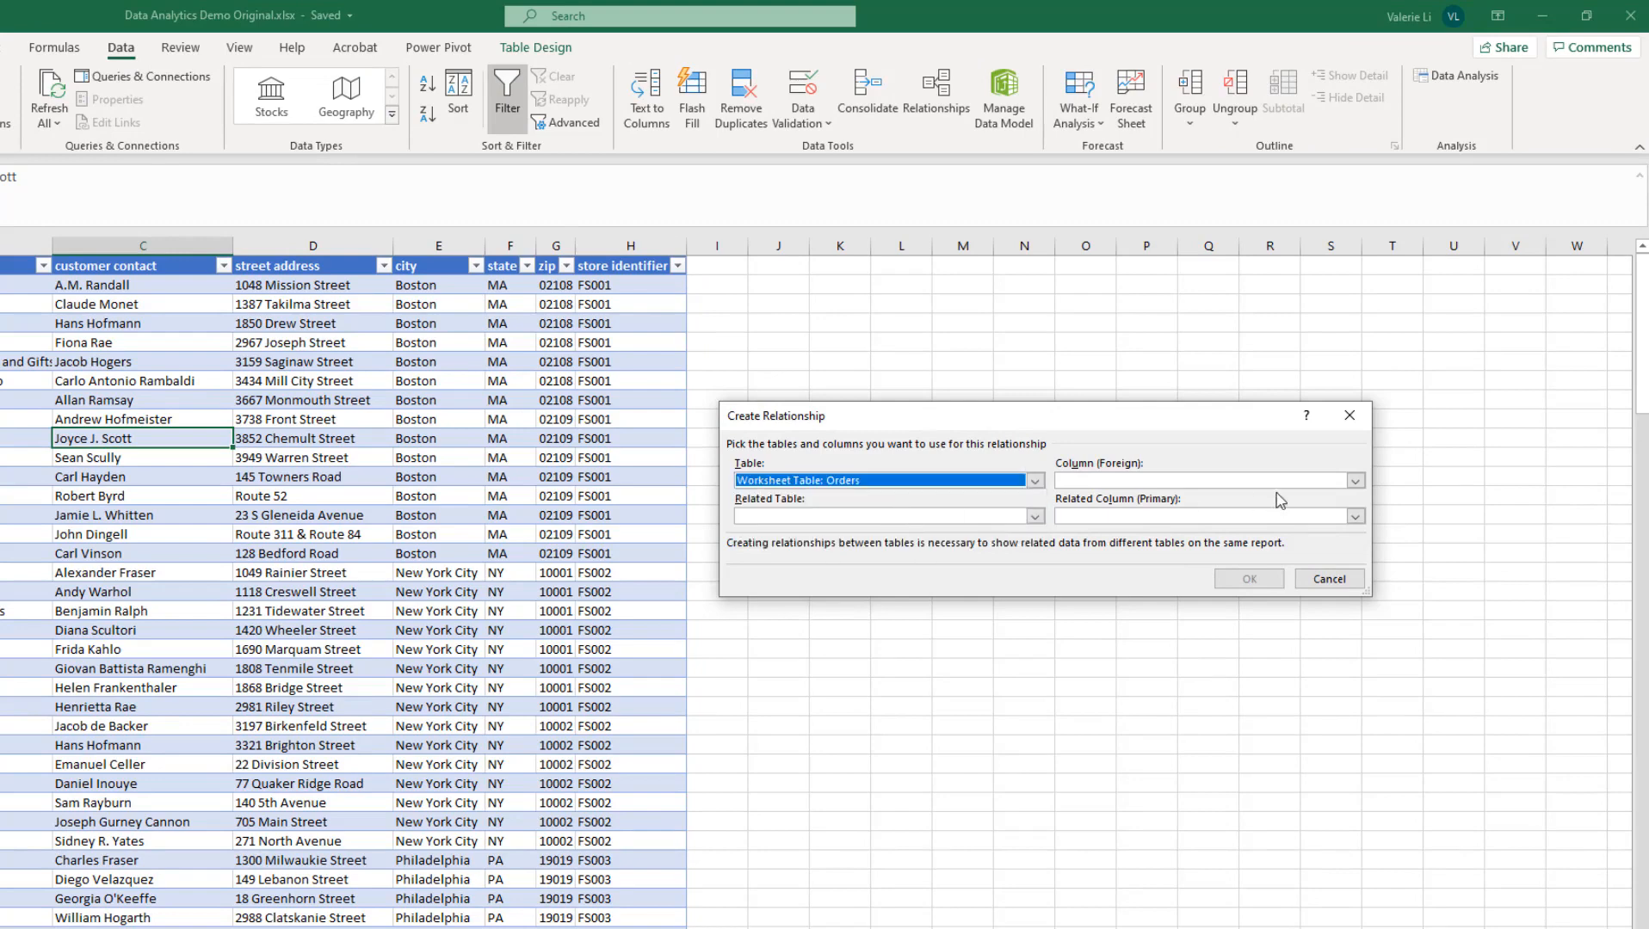
left_click(1355, 481)
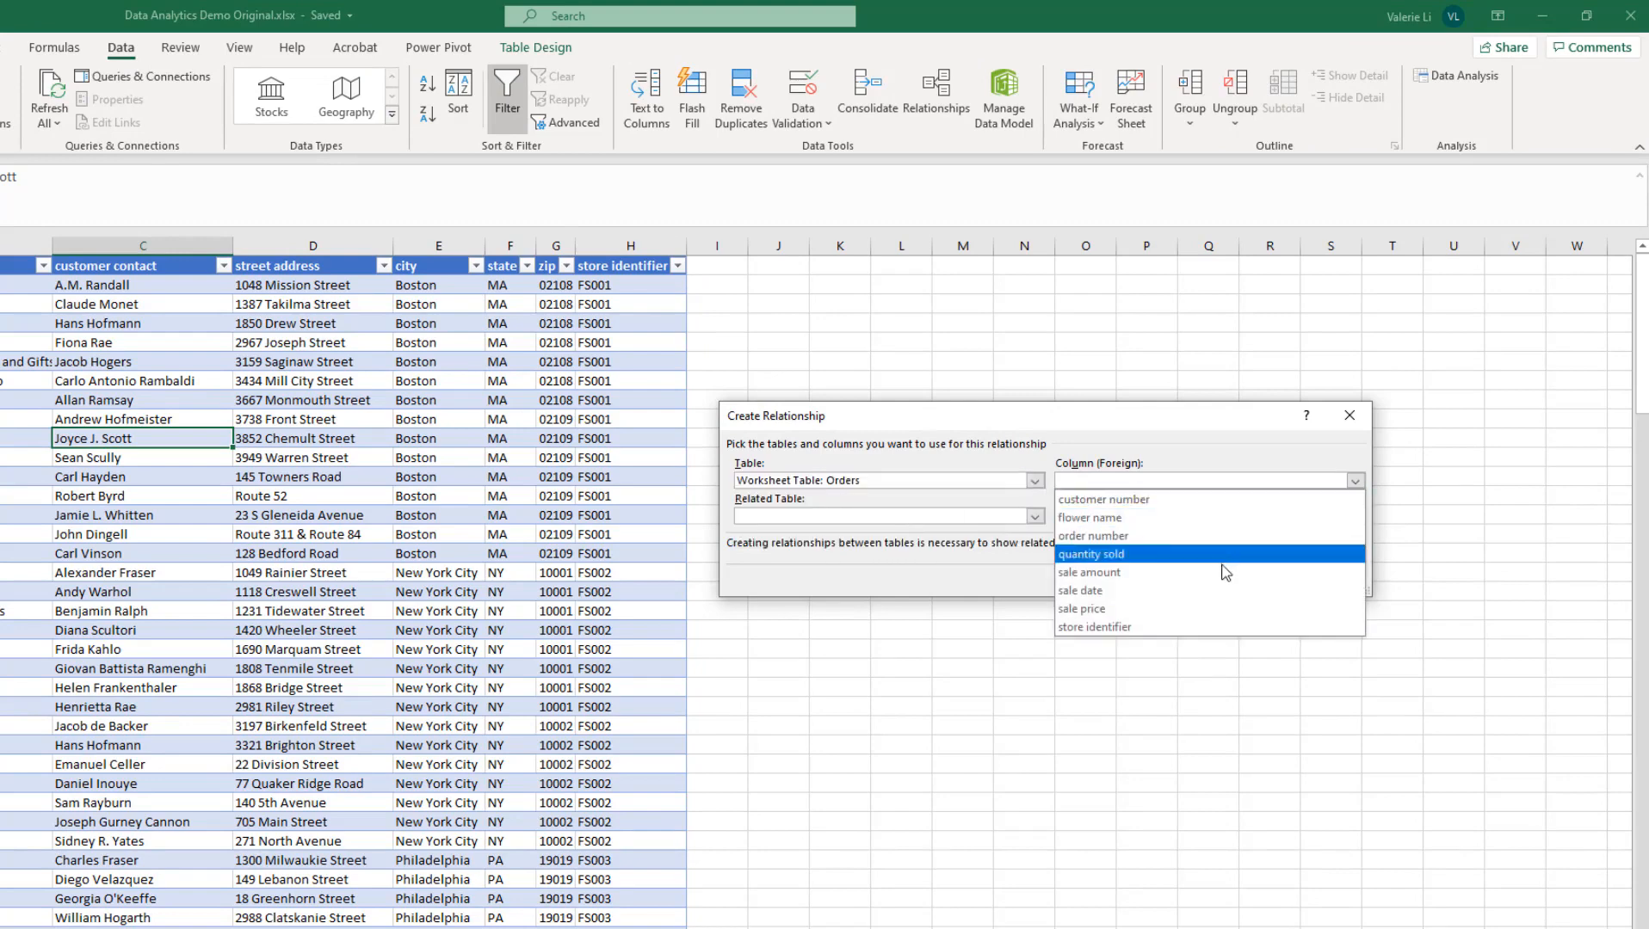
Step: Set the stores table as the related table, with store identifier as its primary related column
left_click(1035, 516)
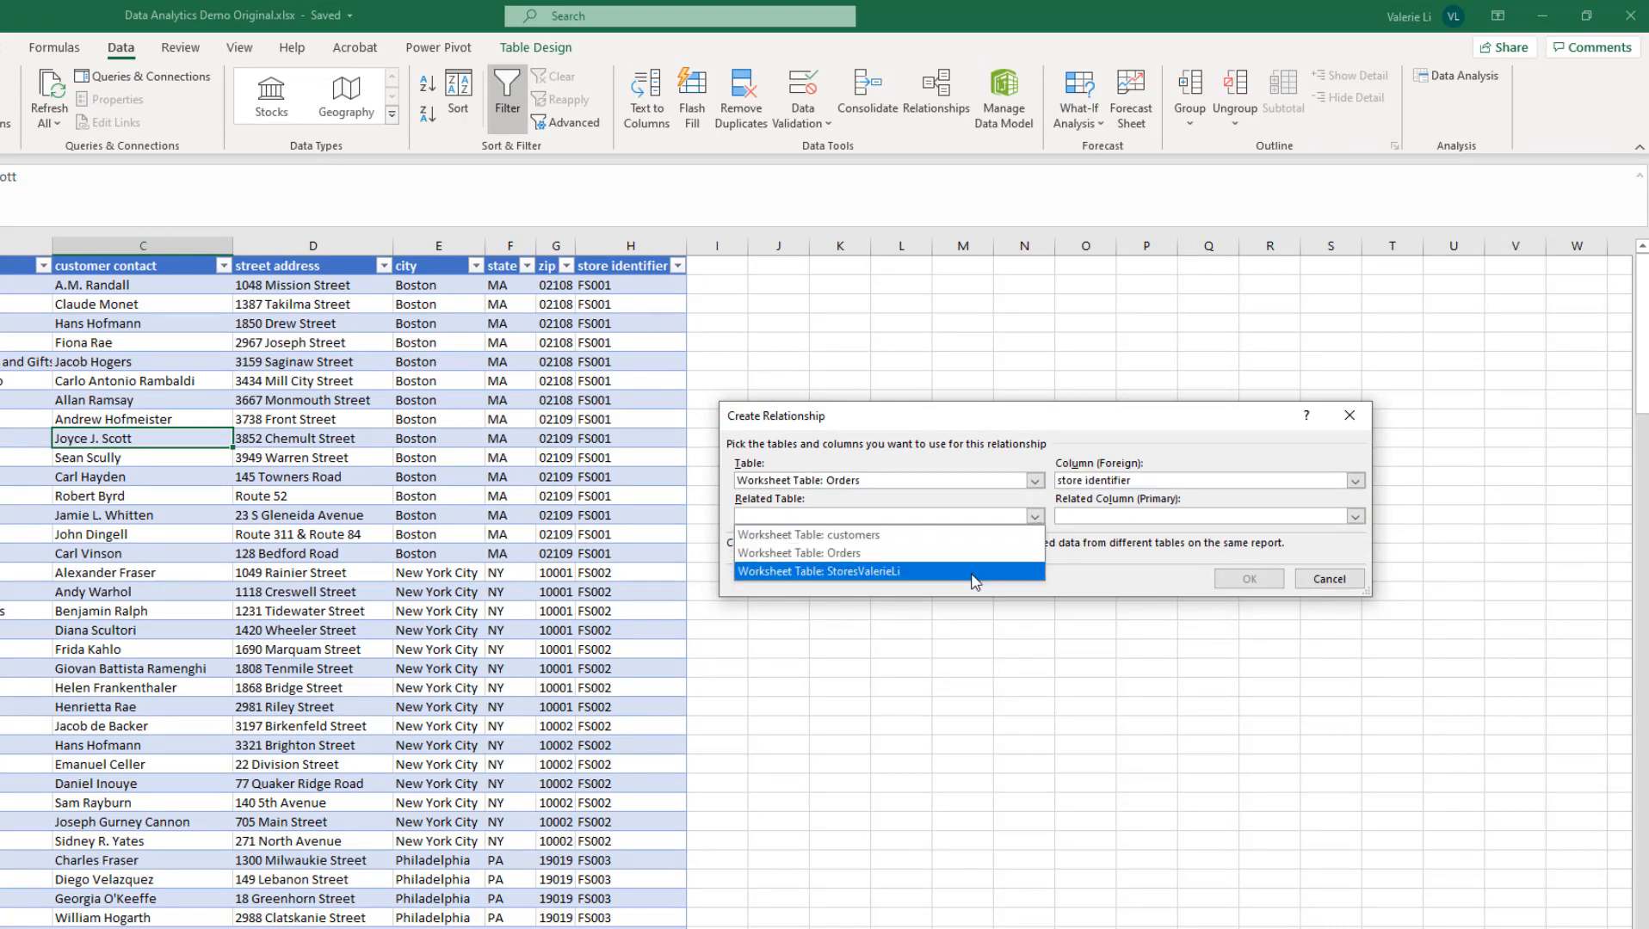
left_click(972, 571)
left_click(1355, 517)
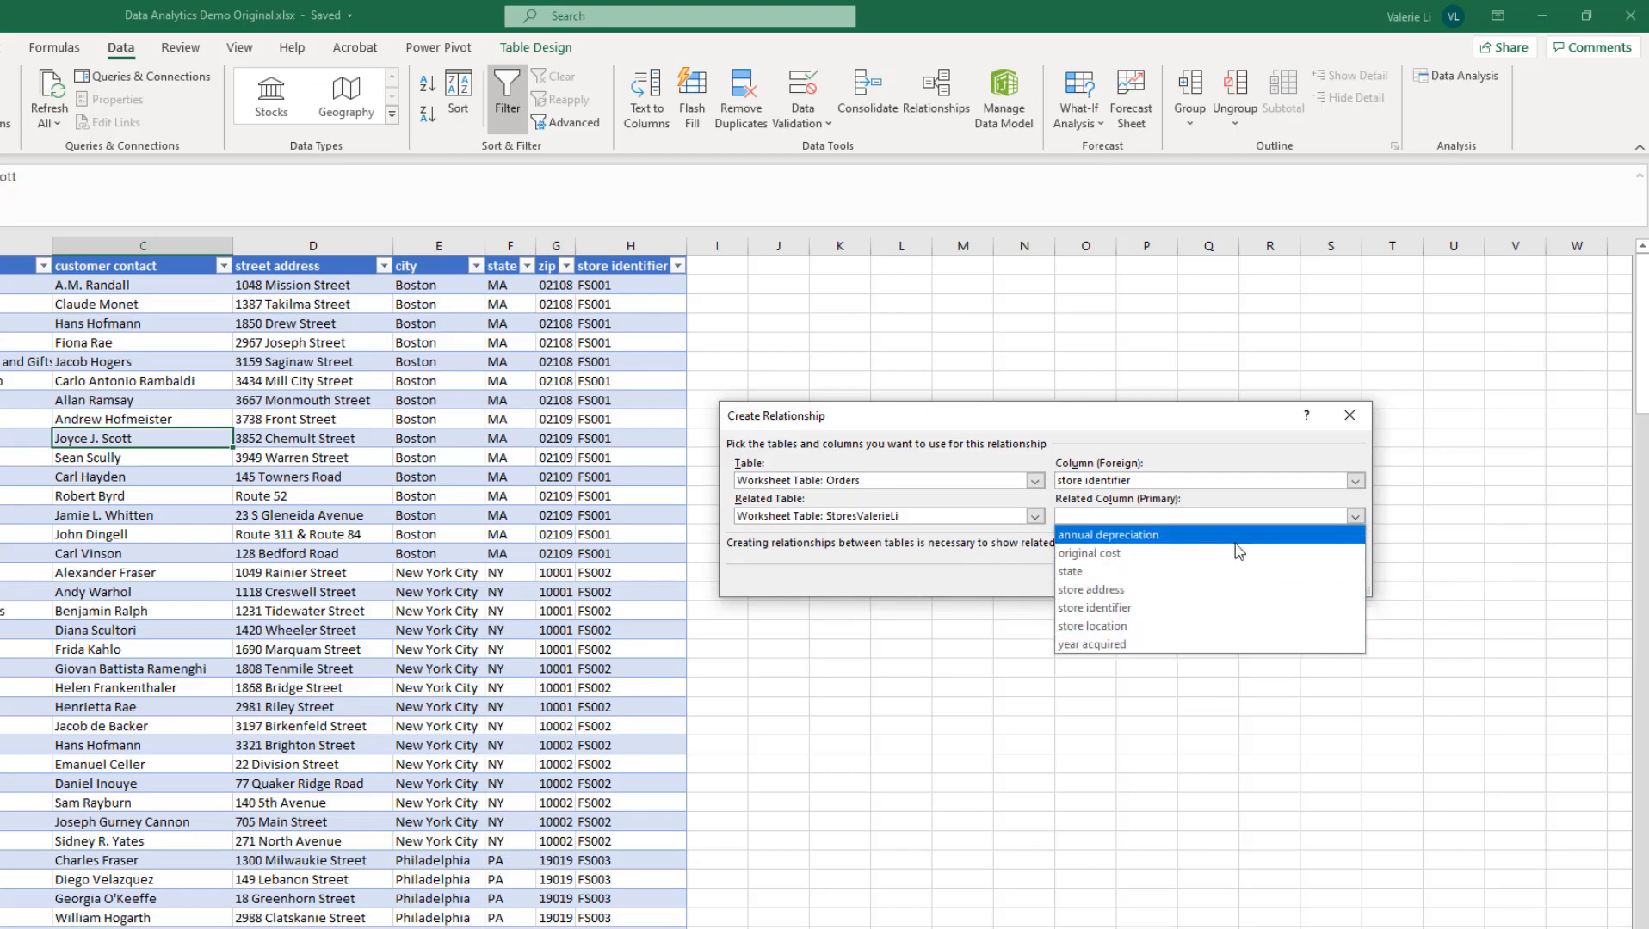
left_click(1215, 611)
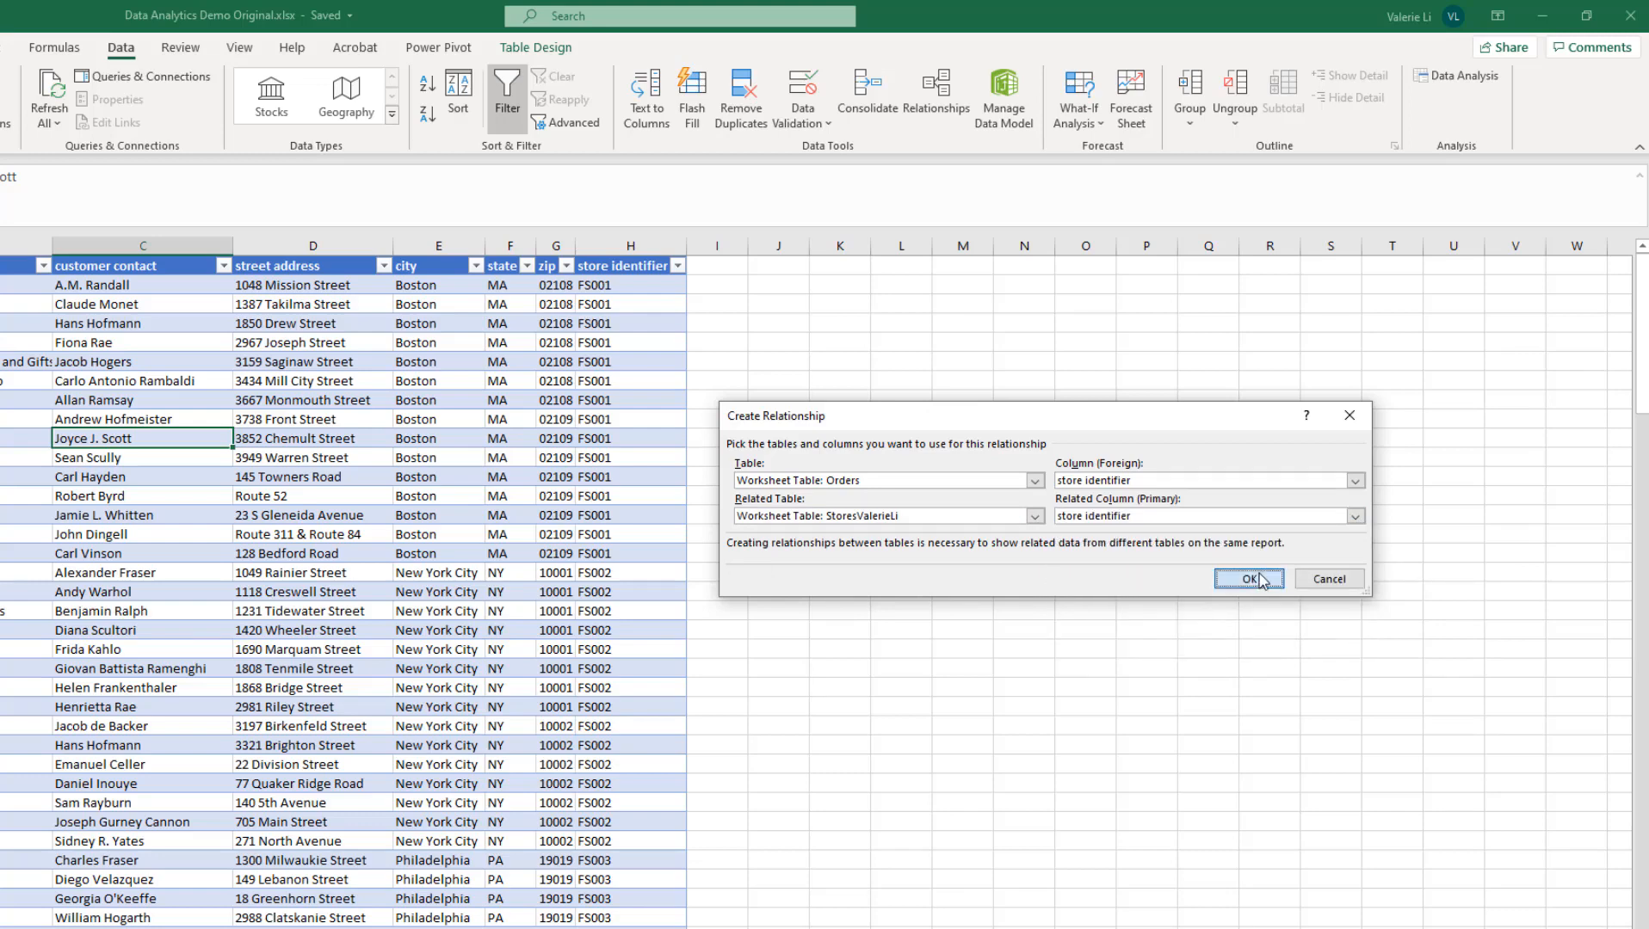
Step: Confirm the Orders-to-stores relationship and start another with the data model table Orders and customer number as its foreign column
left_click(1262, 586)
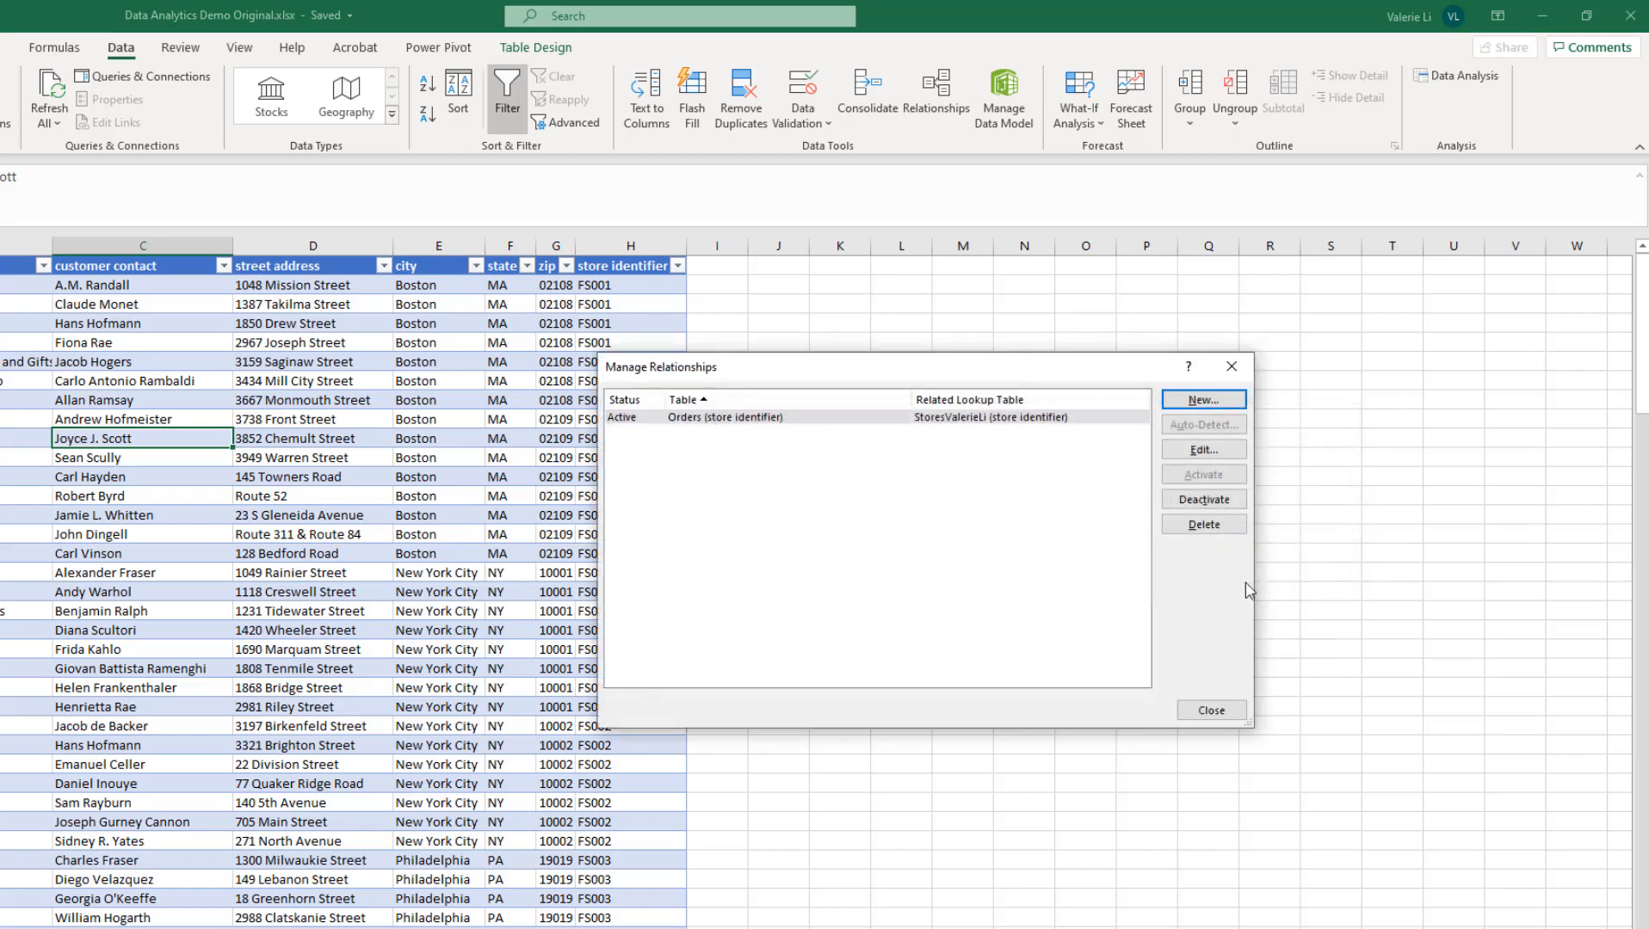
left_click_drag(1044, 372, 1231, 370)
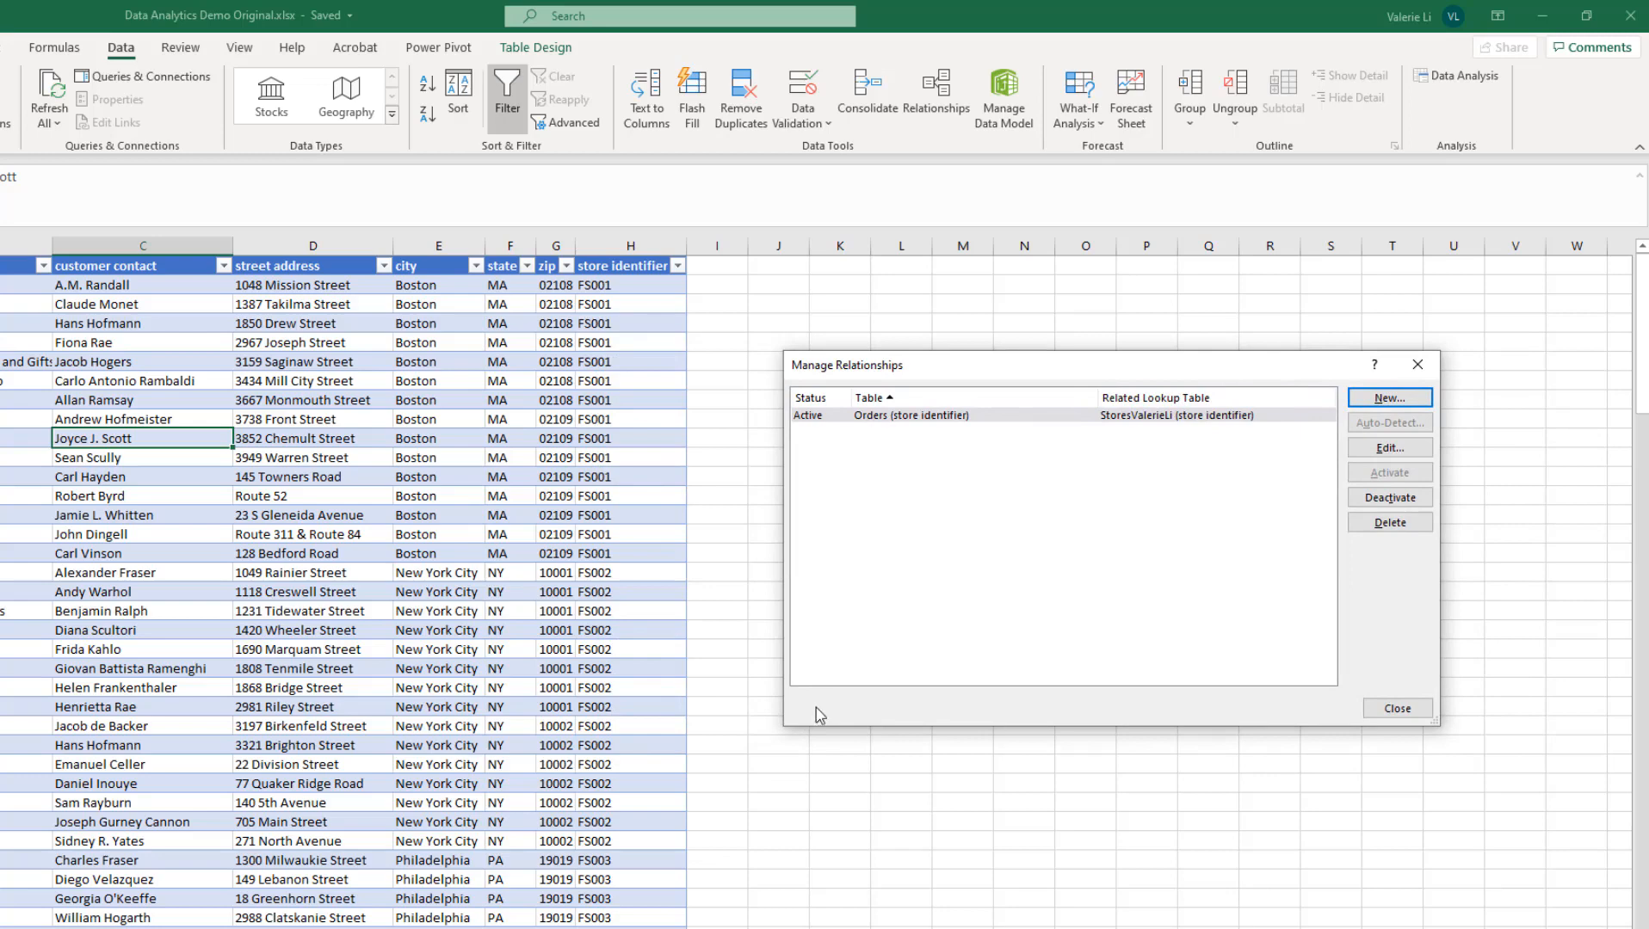
left_click(1389, 399)
left_click(1035, 481)
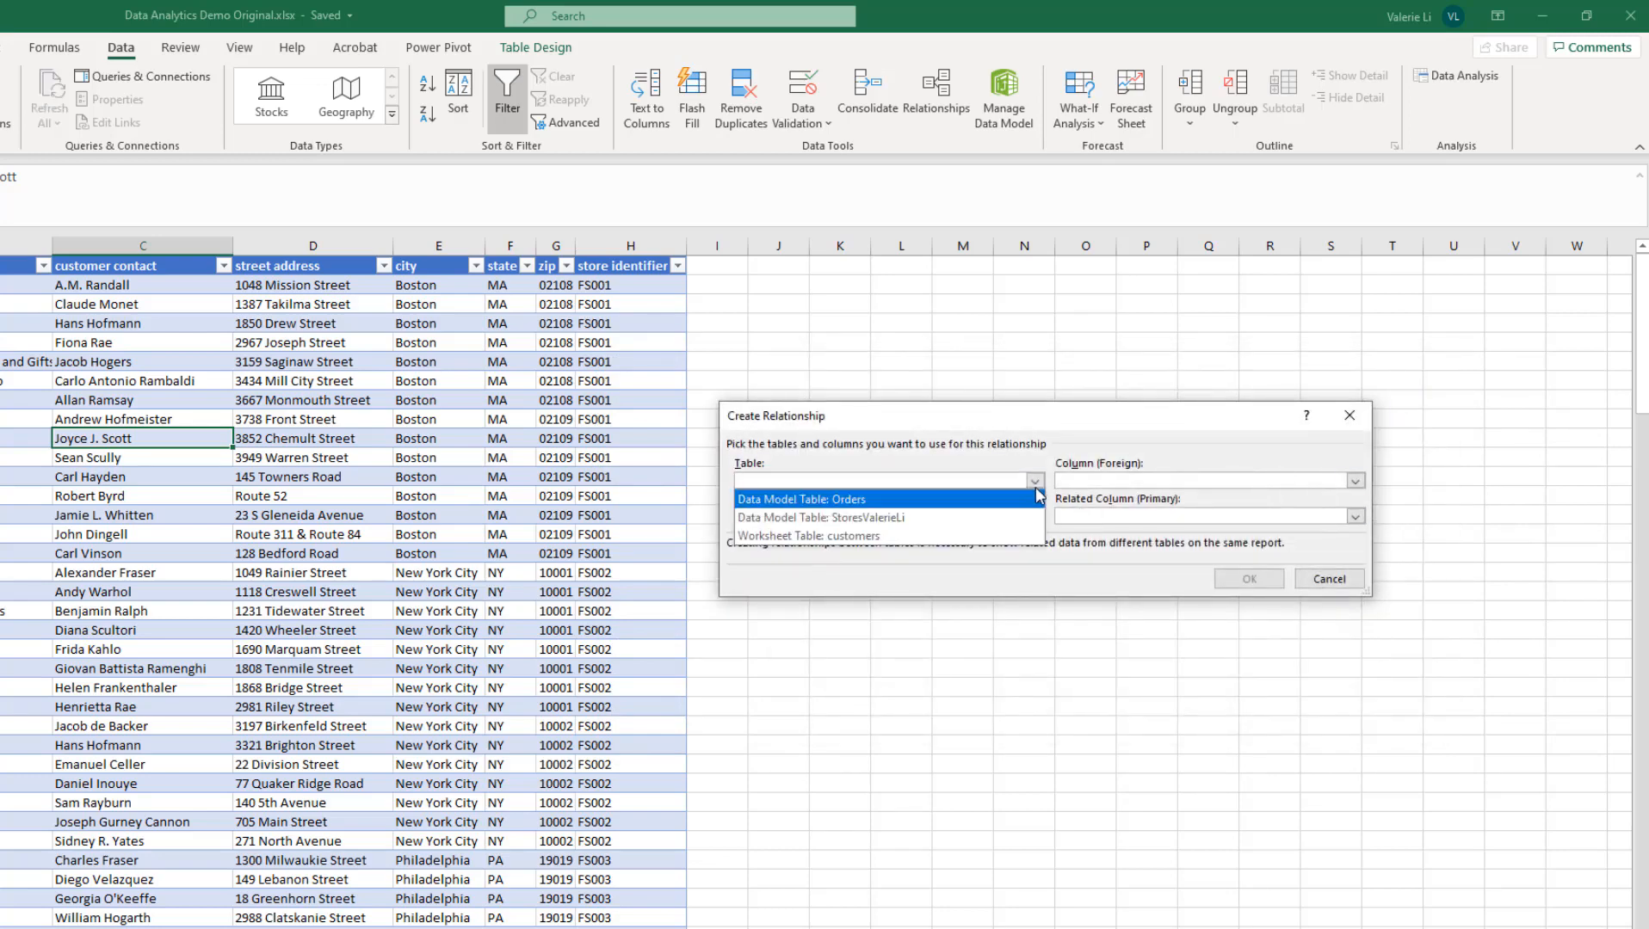
left_click(938, 500)
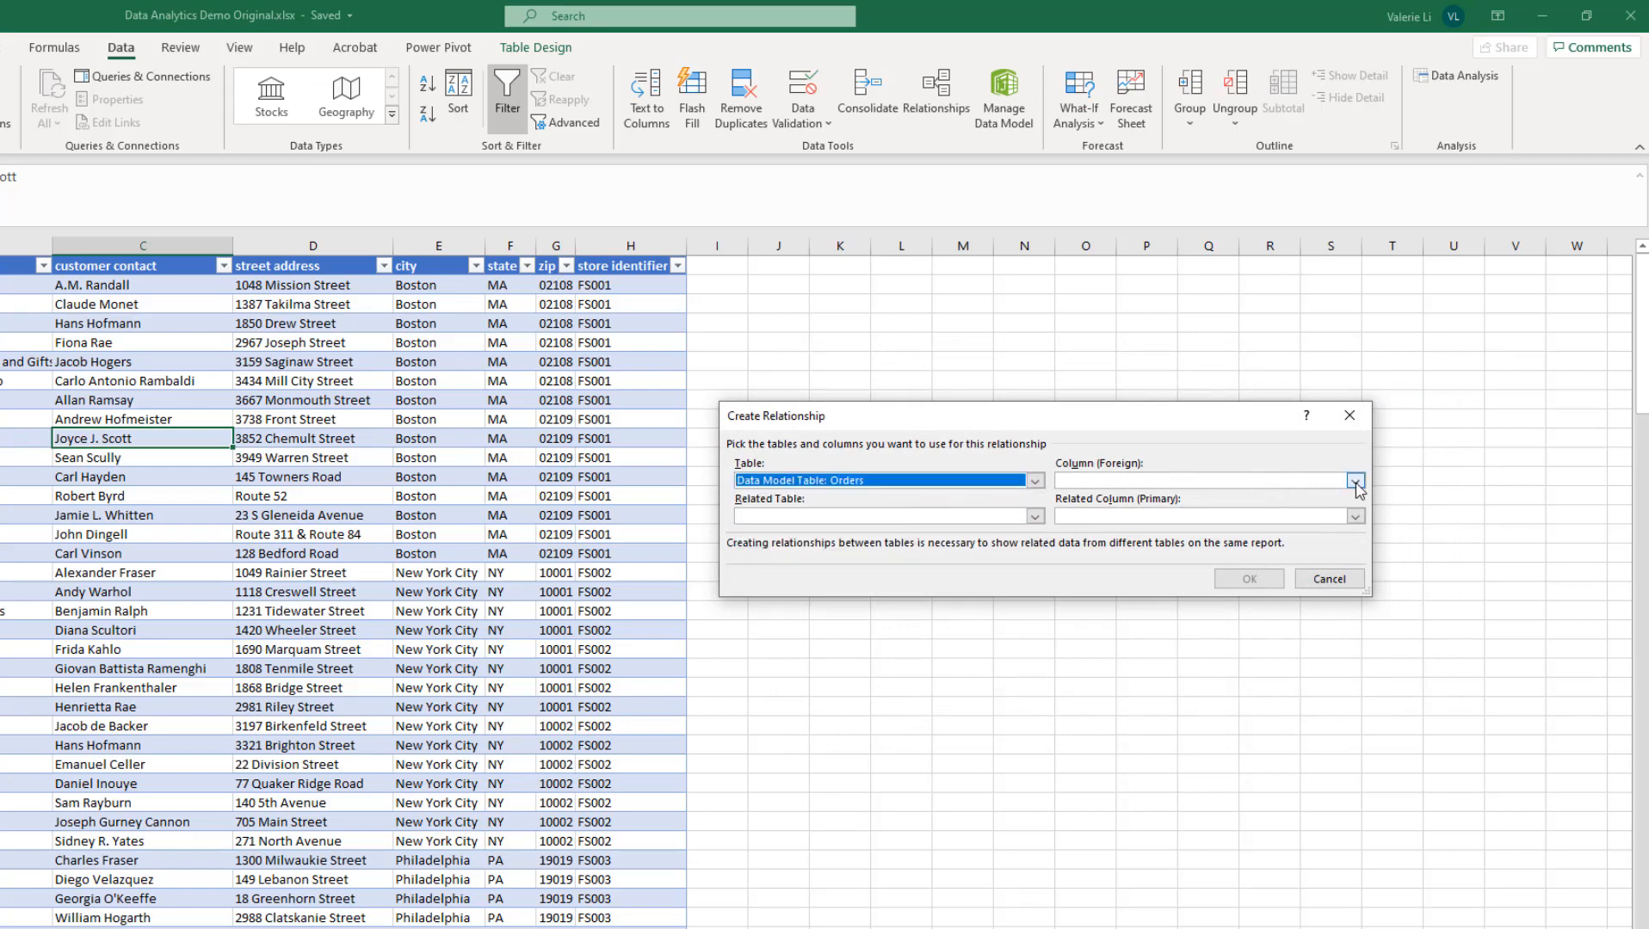
left_click(1355, 483)
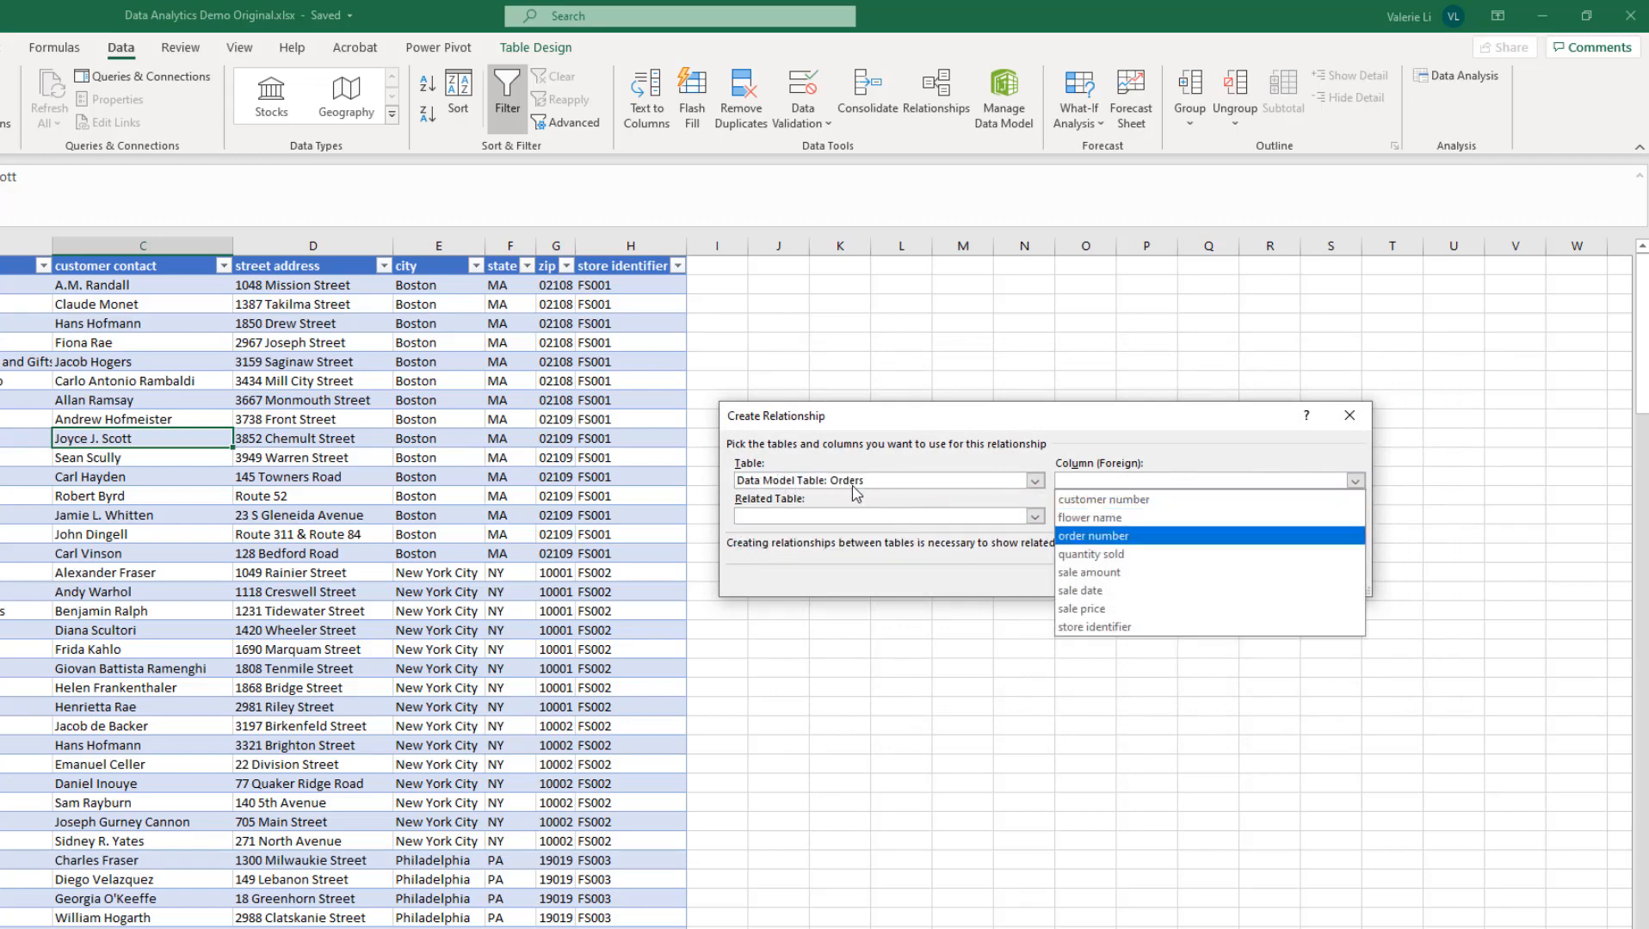
left_click(1129, 500)
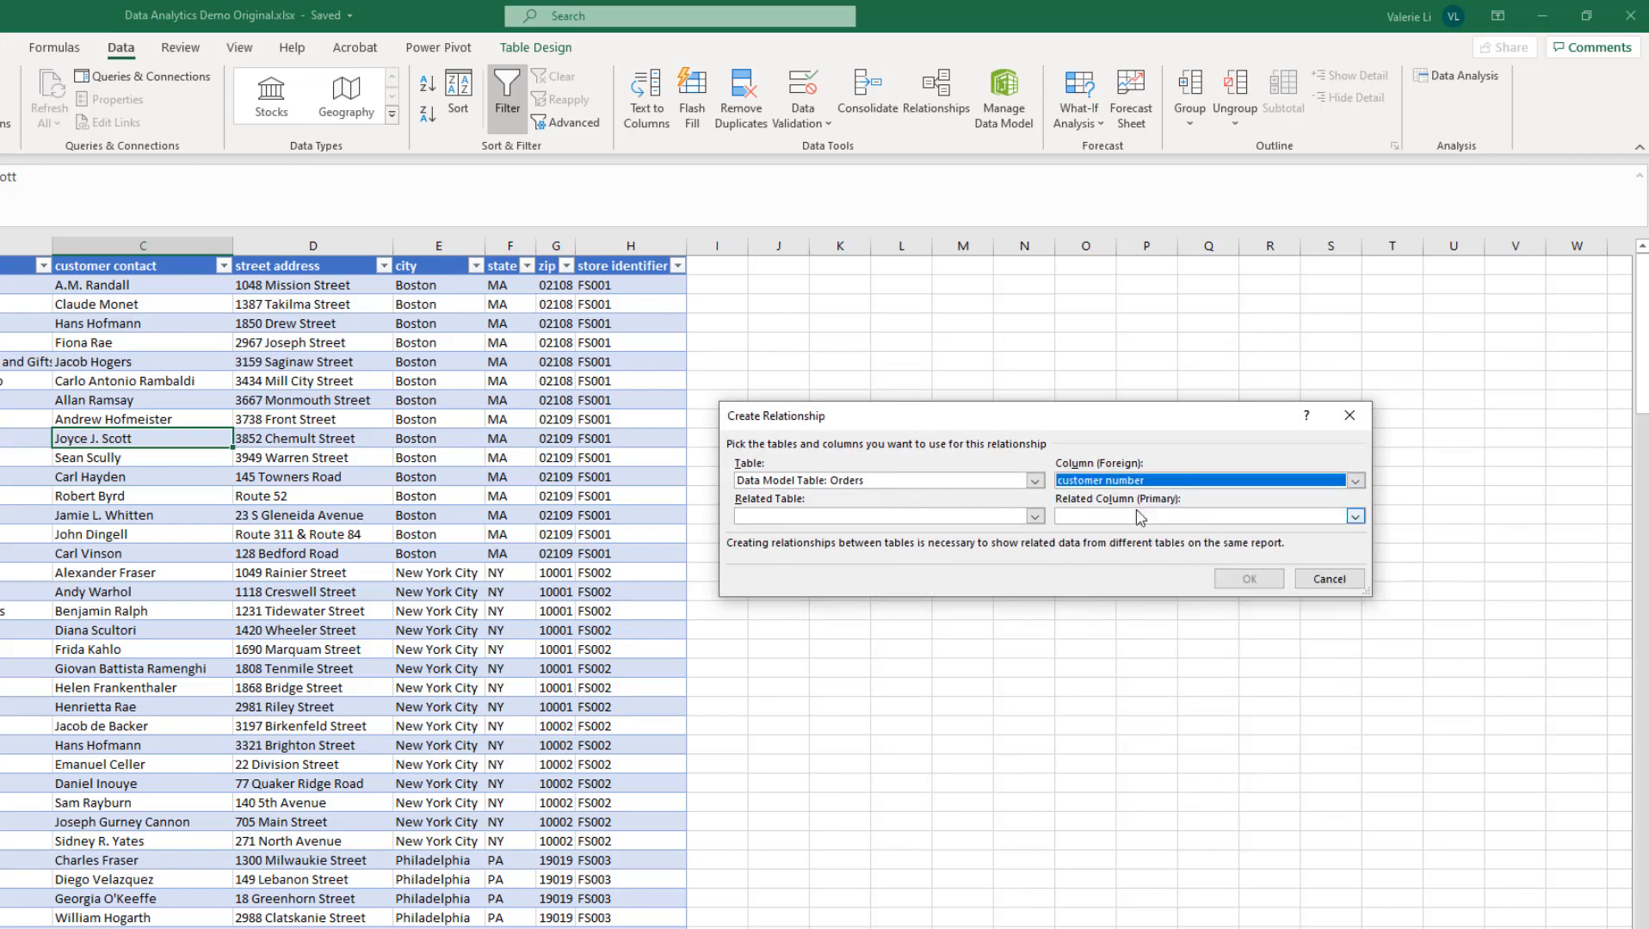
Step: Set the customers table as the related table with customer number as primary column, and create the relationship
left_click(1037, 519)
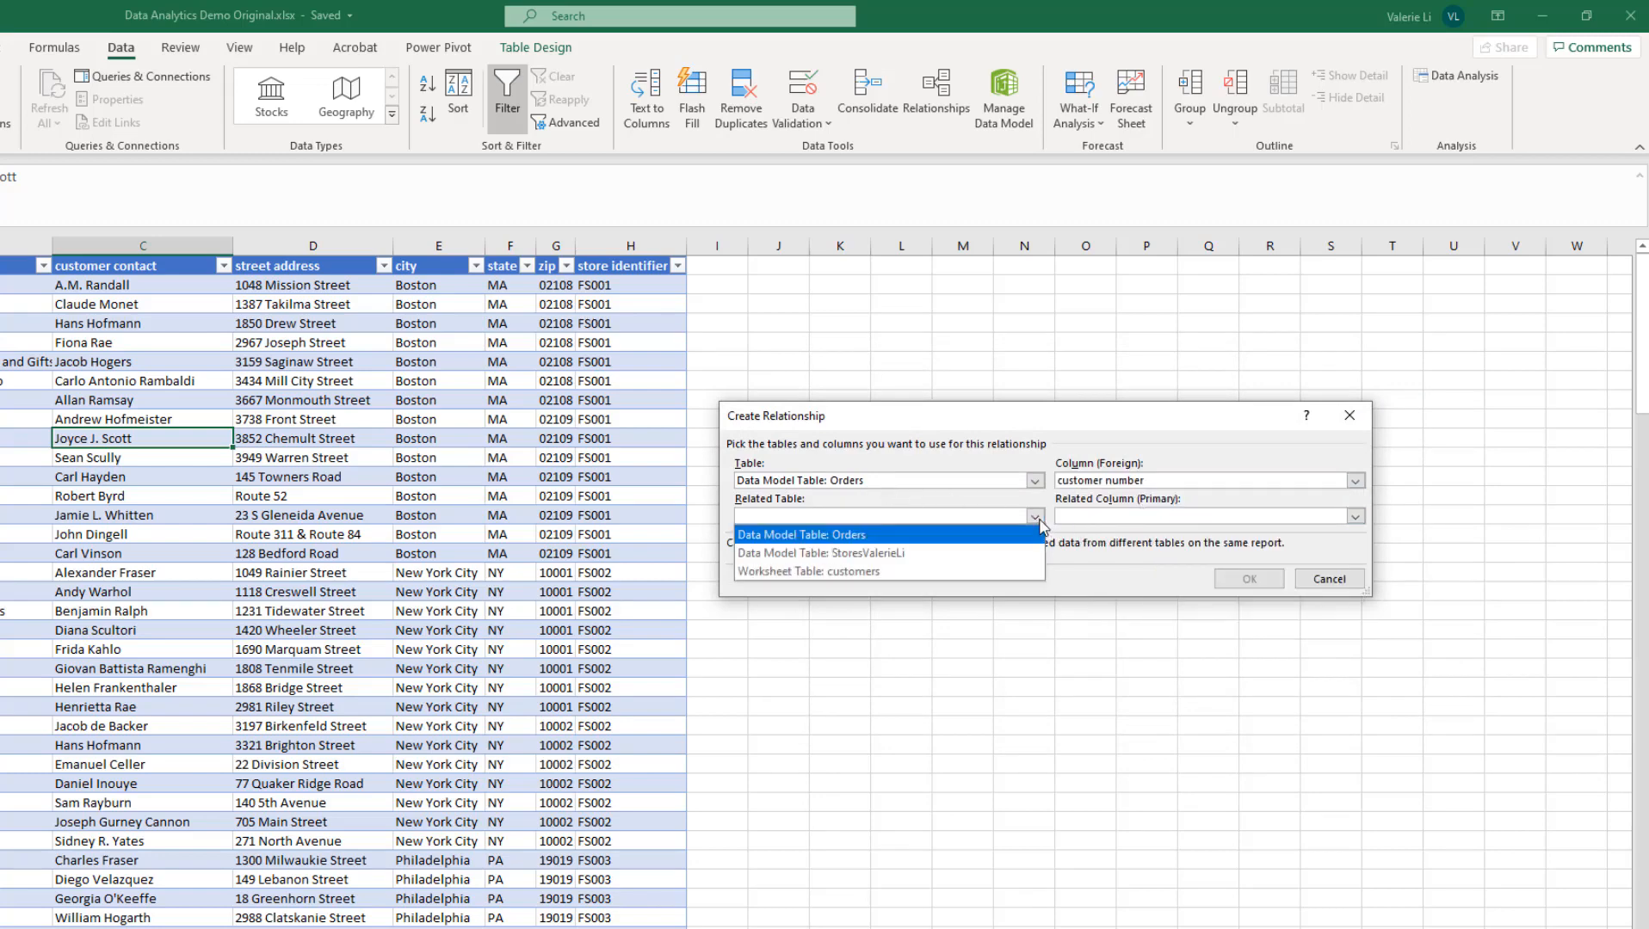
left_click(918, 578)
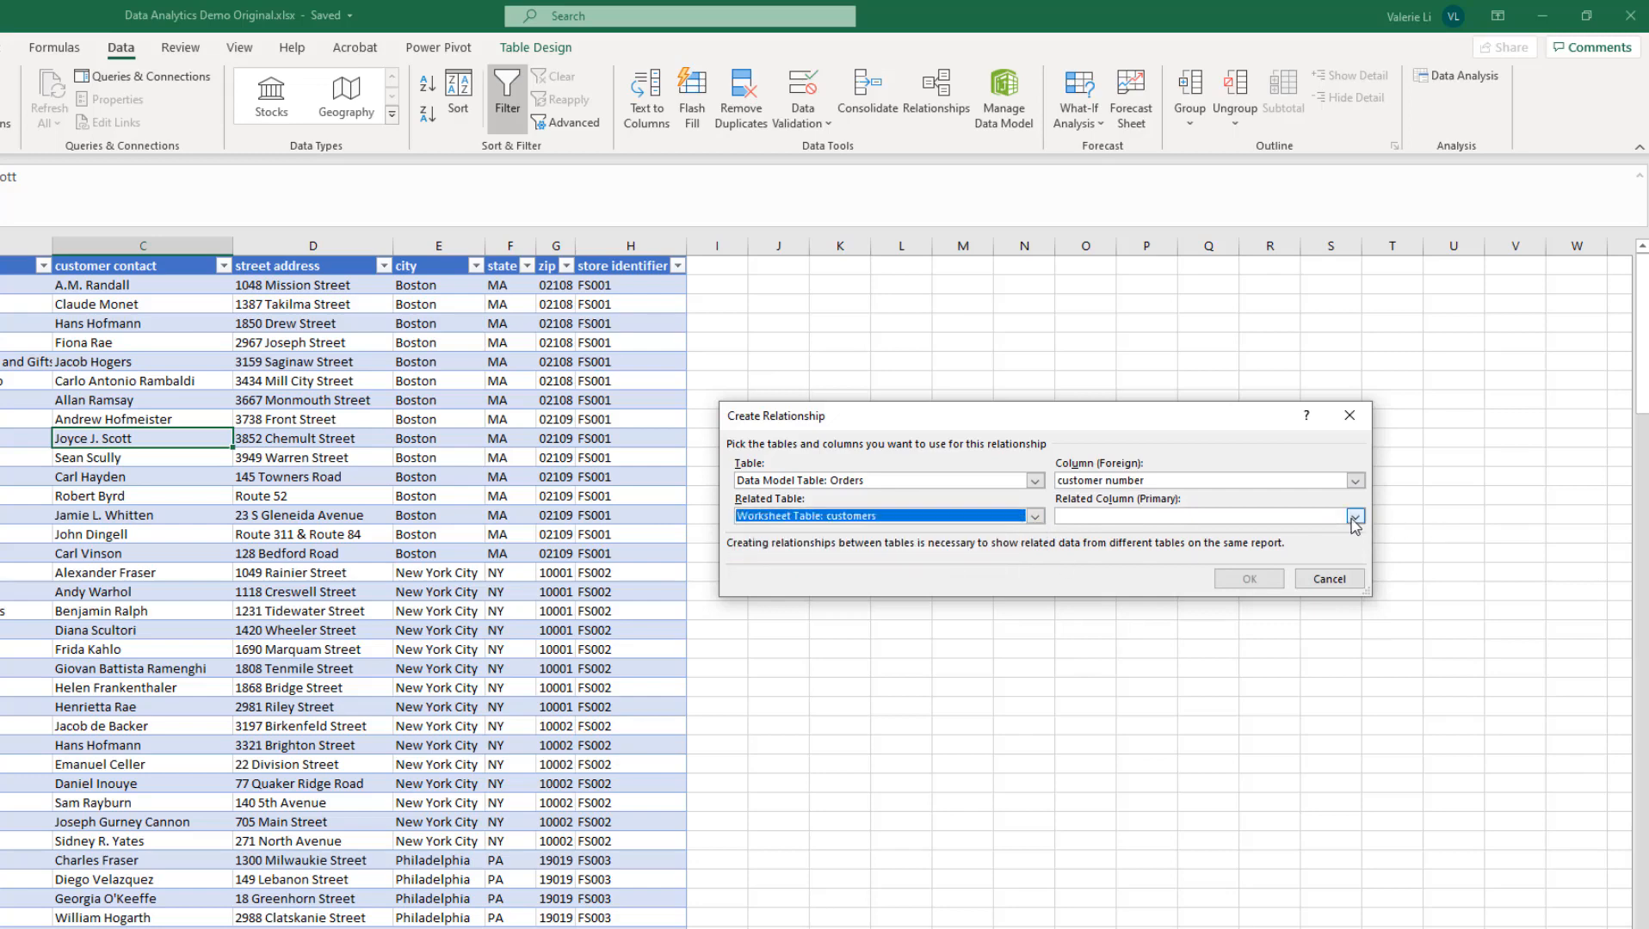
left_click(1350, 520)
left_click(1216, 590)
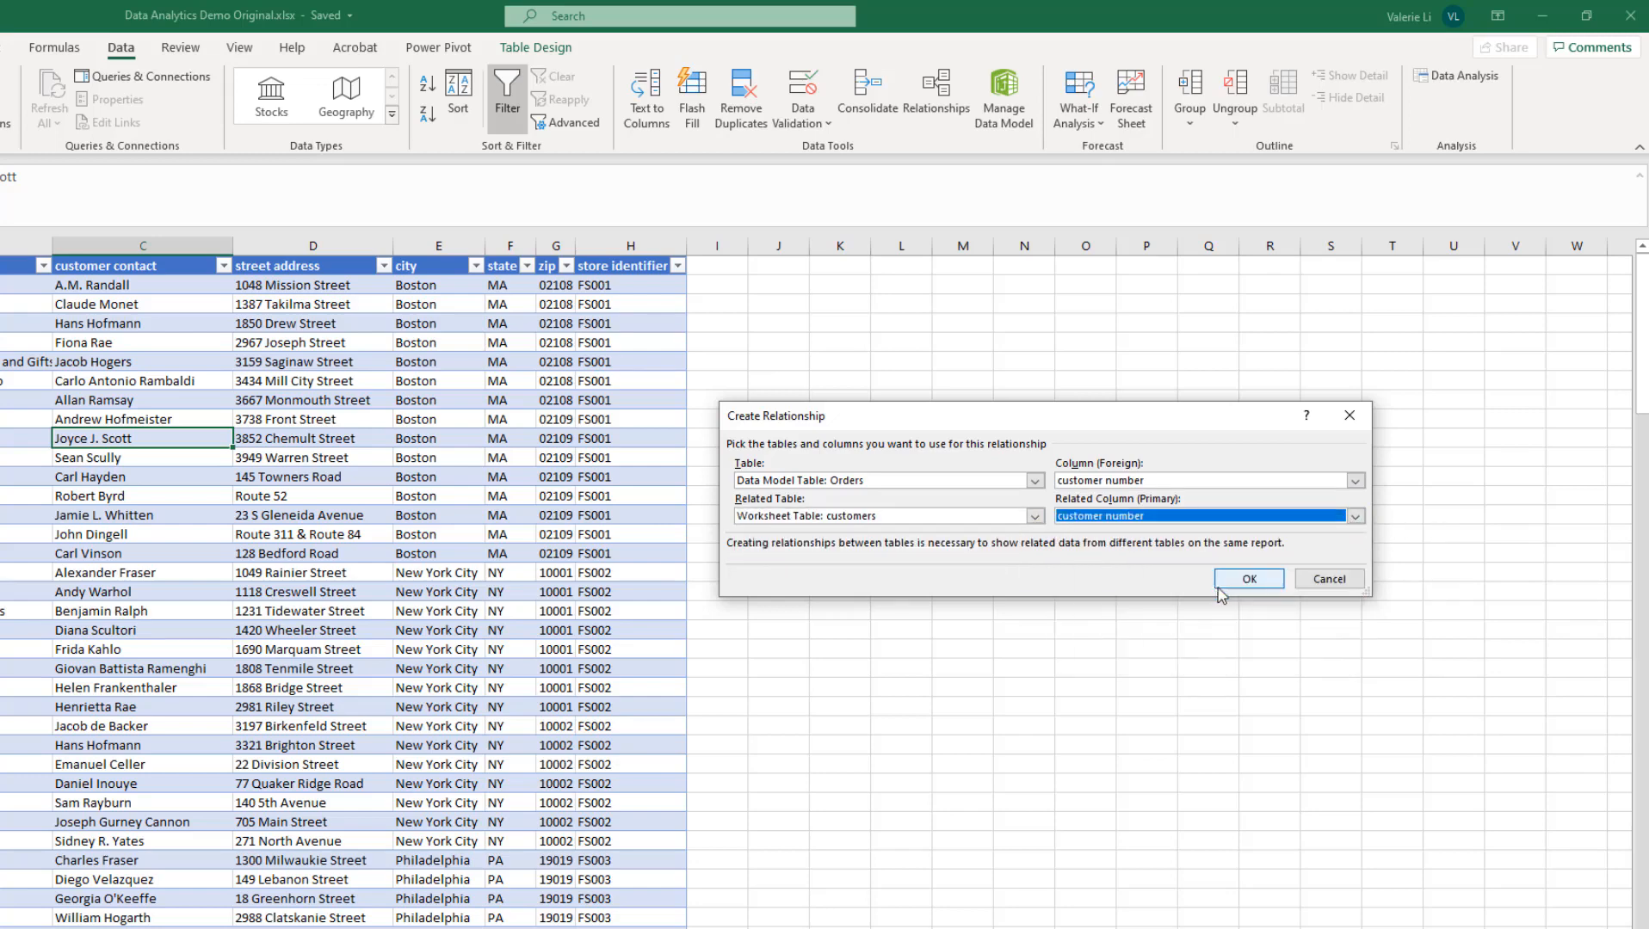
left_click(1259, 585)
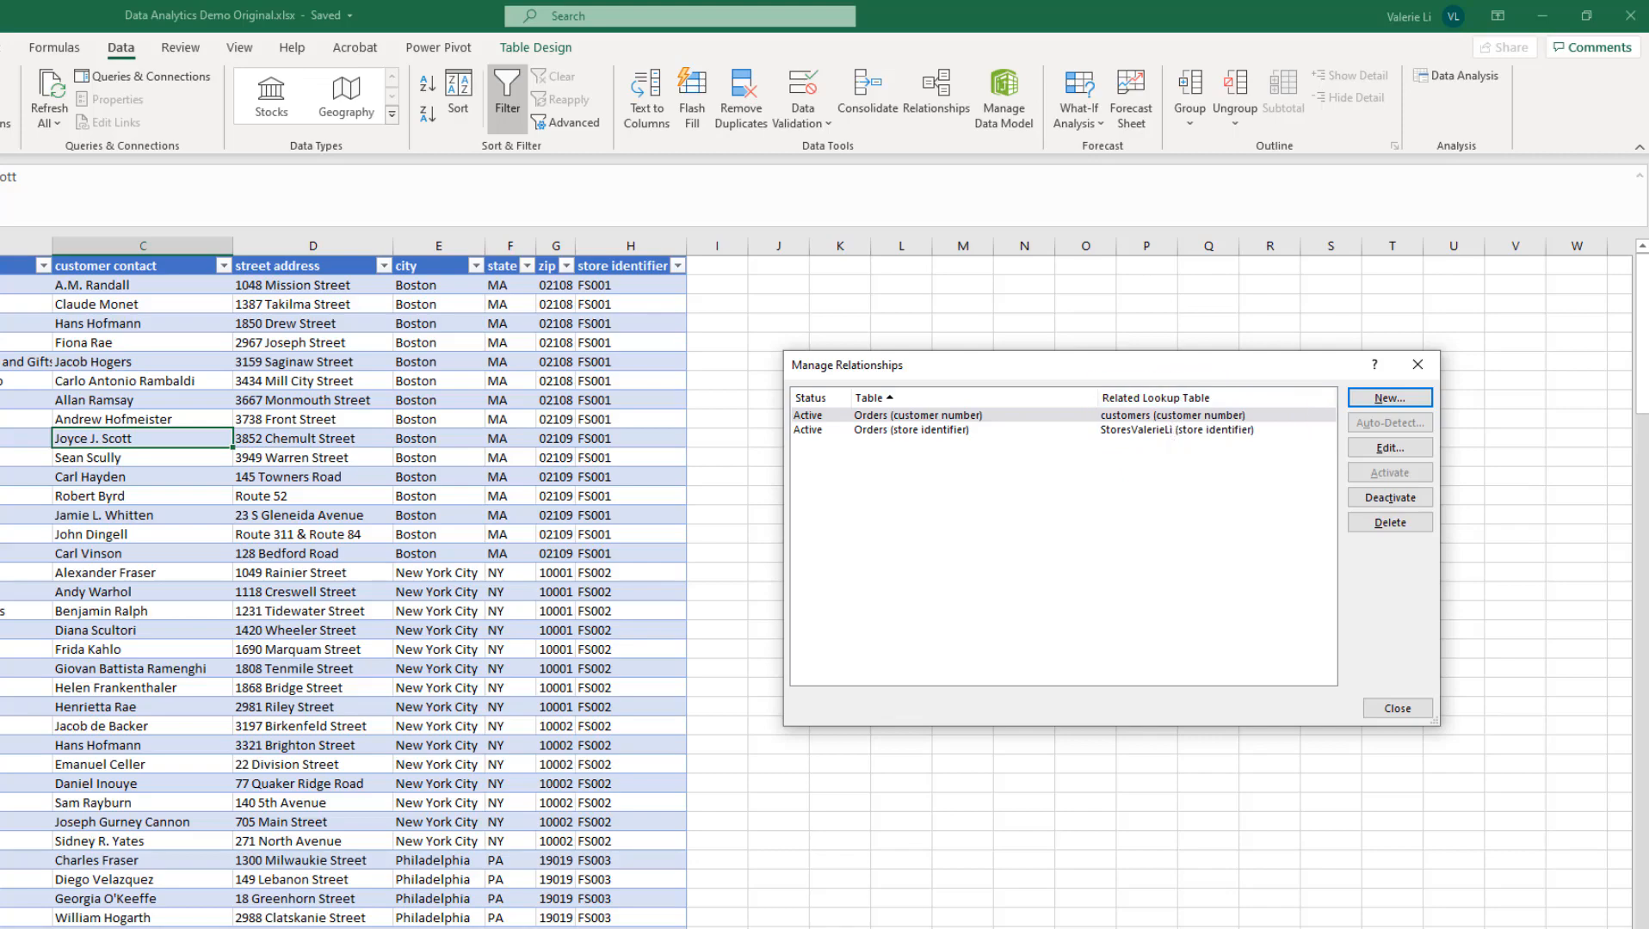
Step: Consult the assignment steps and screenshot instructions in the Word document, and return to the relationship list in Excel
key("alt+Tab")
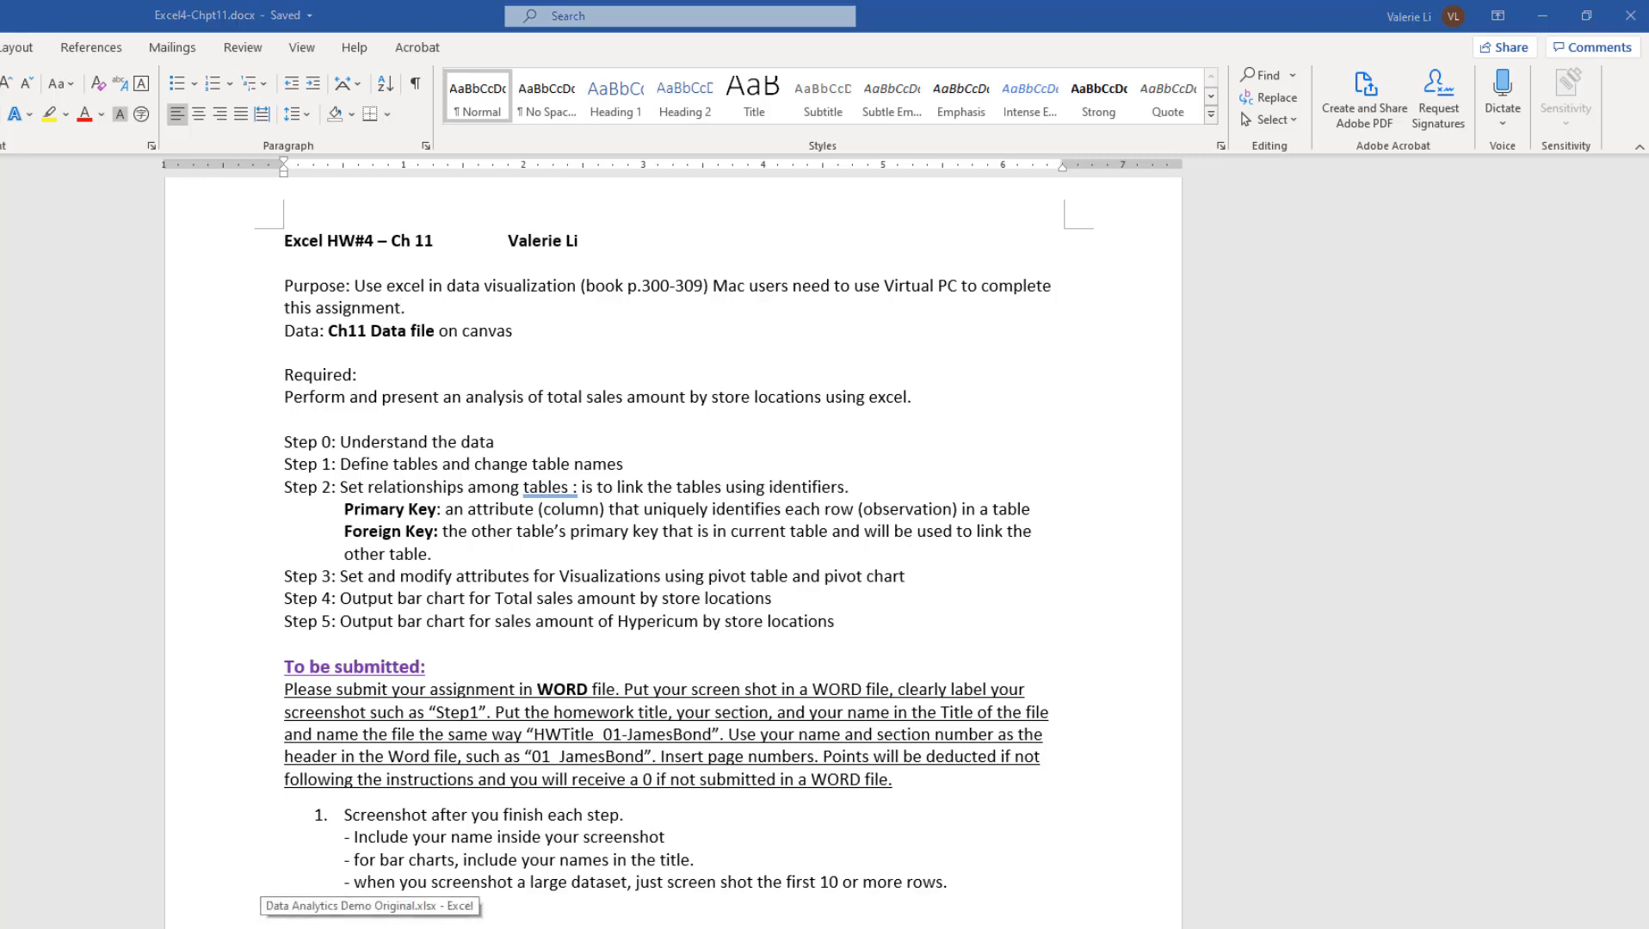
right_click(370, 928)
left_click(572, 372)
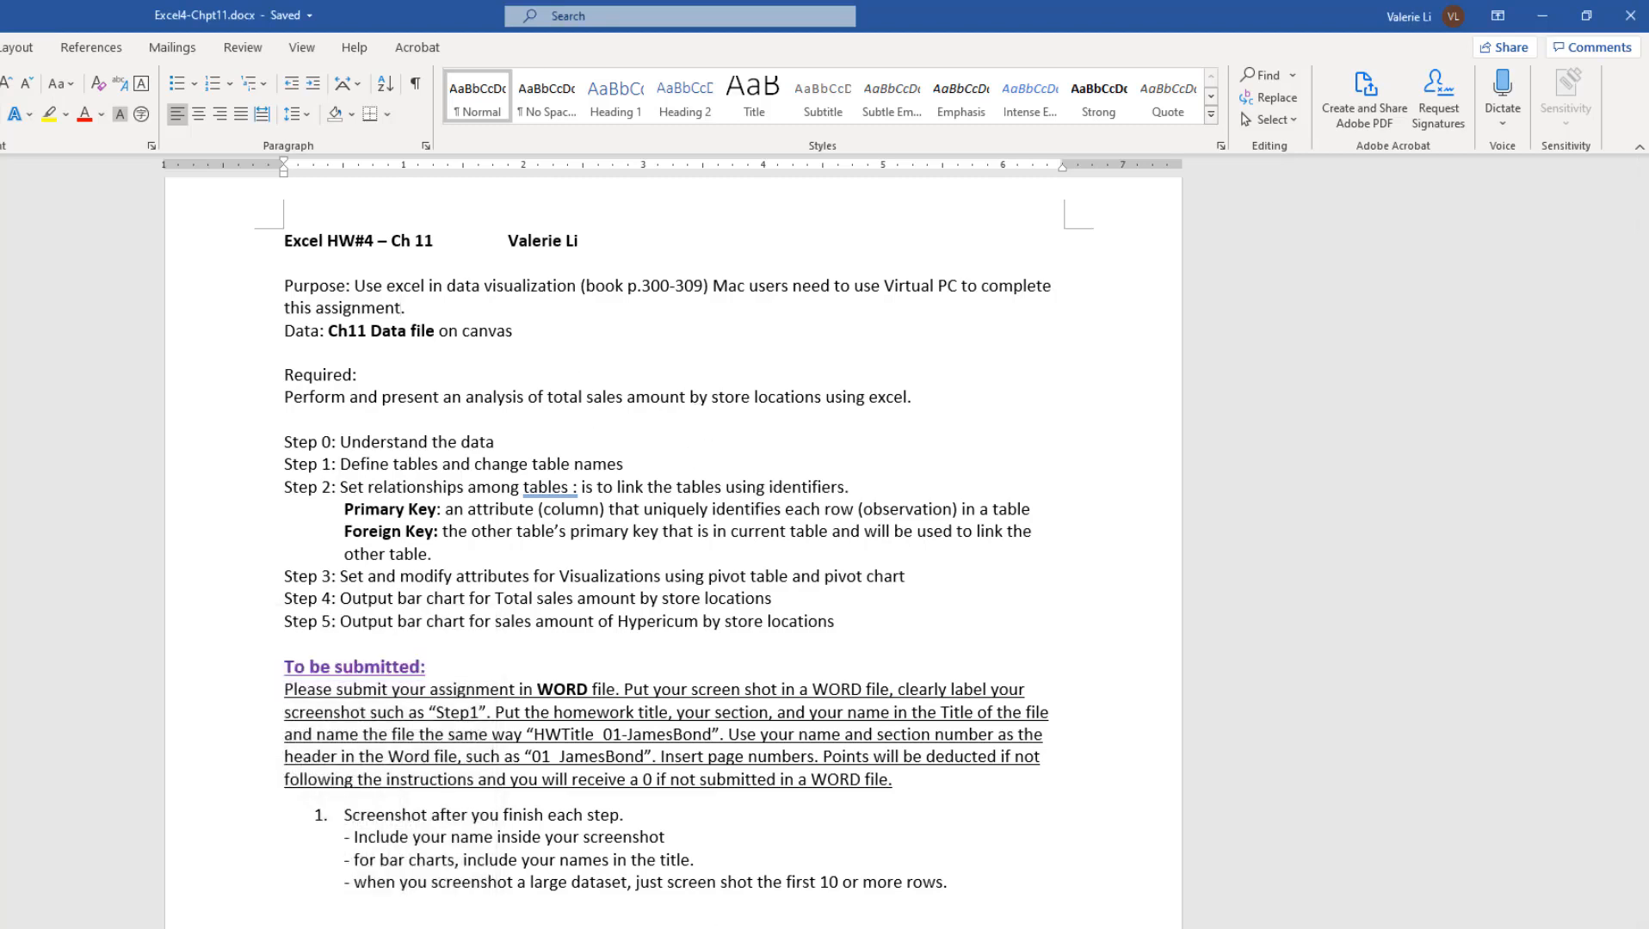
key("alt+Tab")
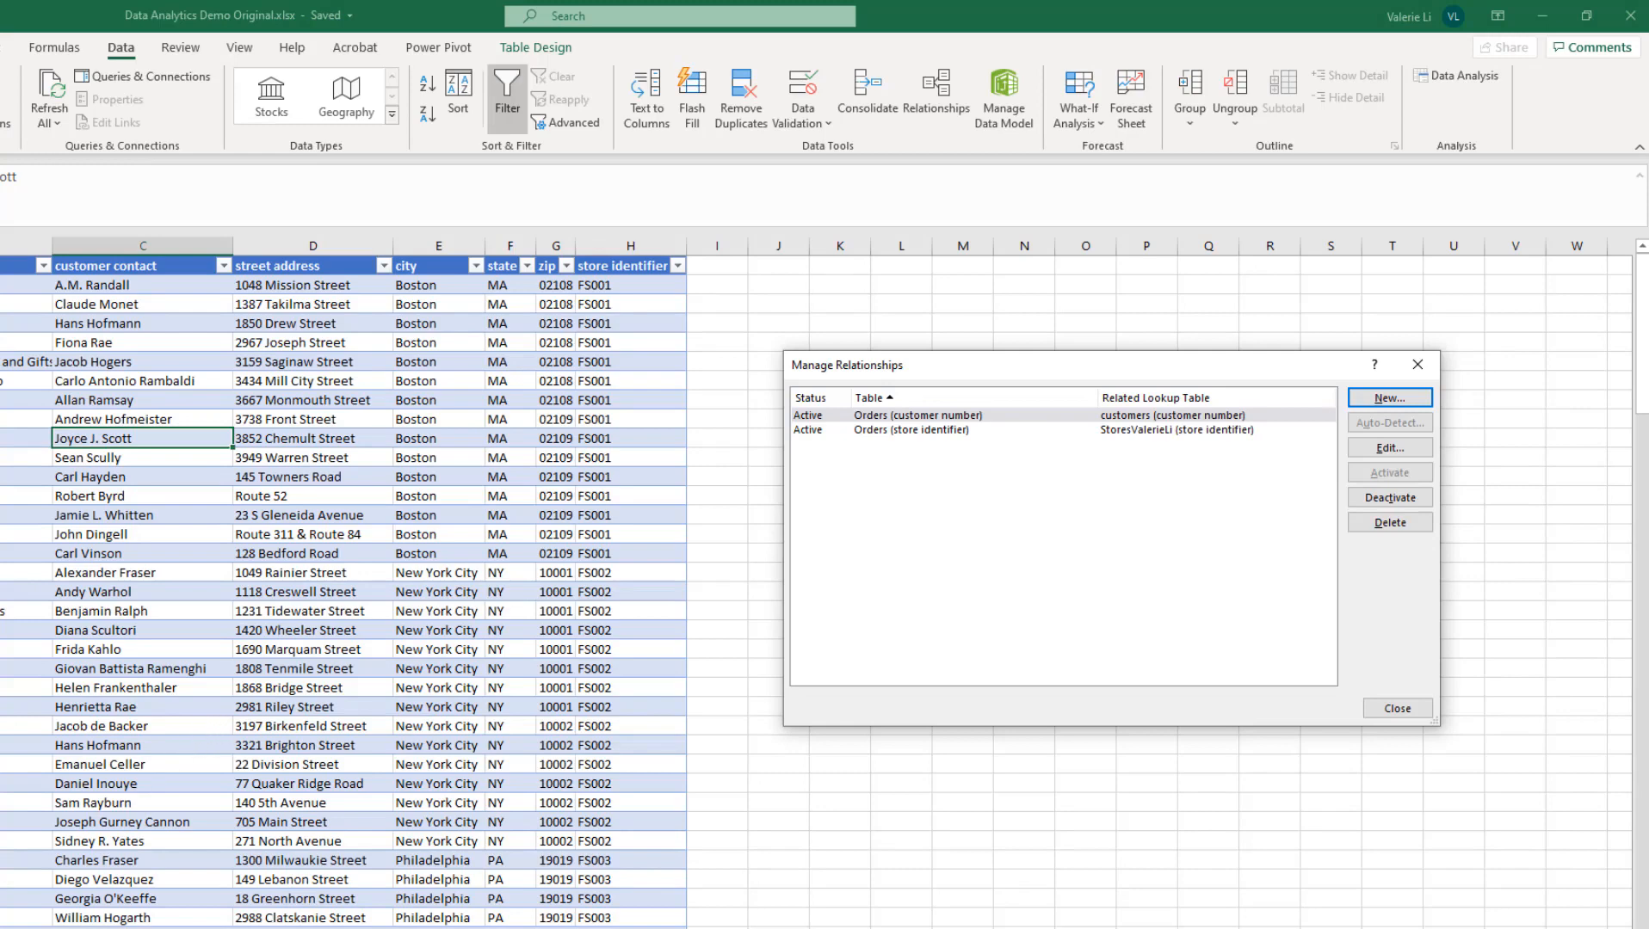
key("alt+Tab")
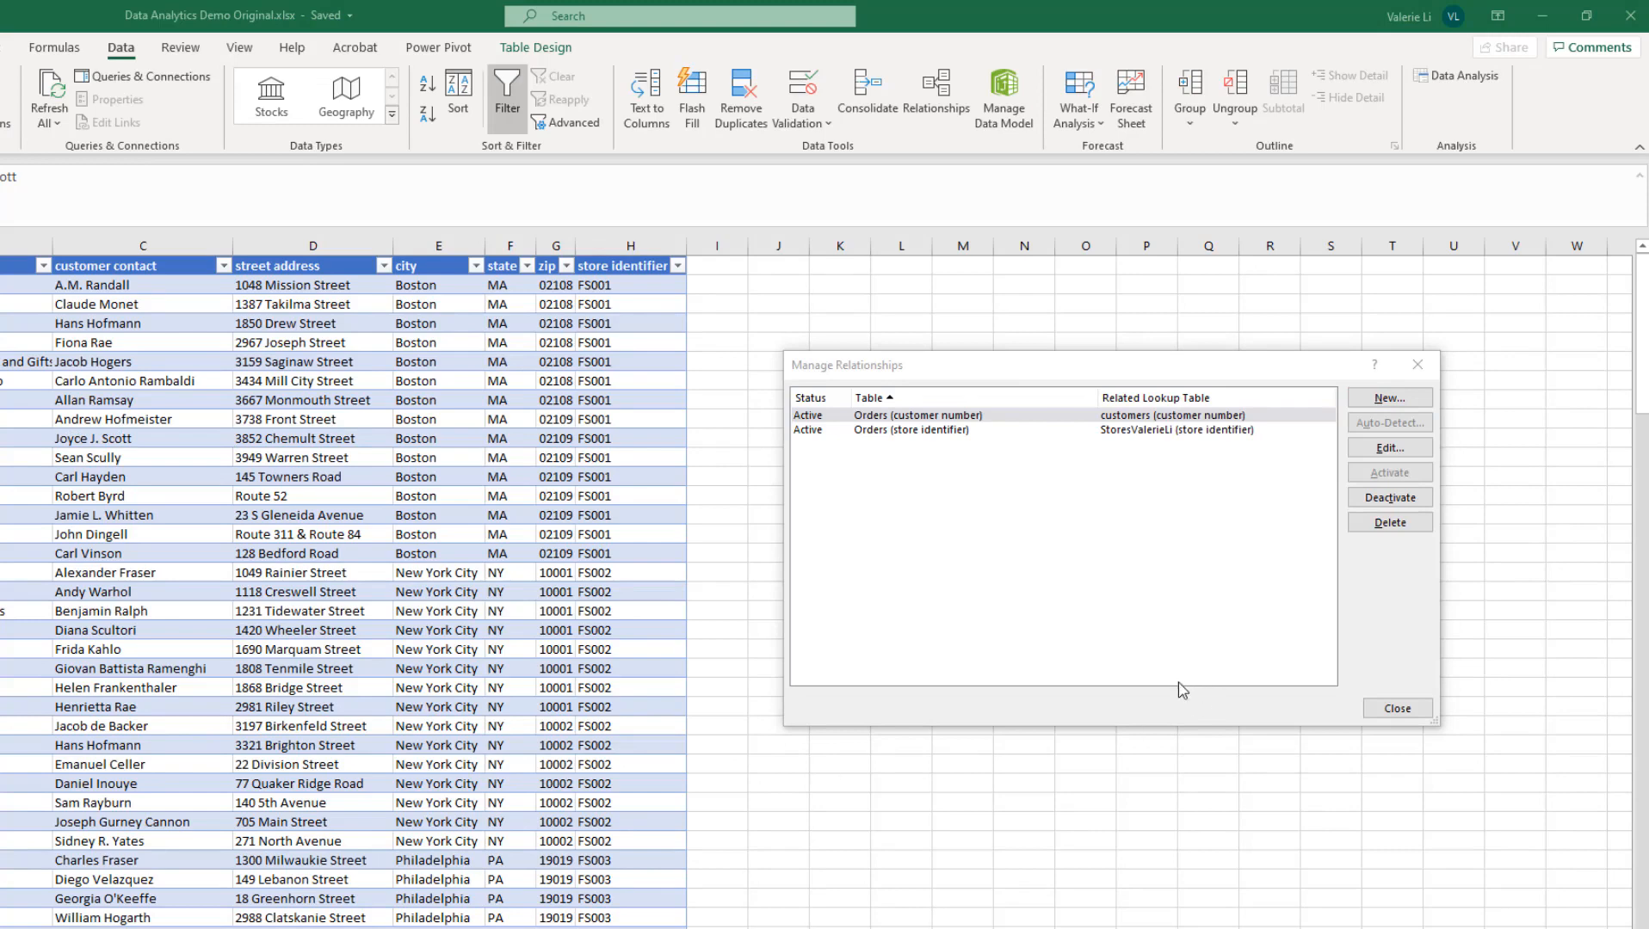
Step: Close the relationship manager and create a PivotTable from the workbook's Data Model on a new worksheet
left_click(1397, 708)
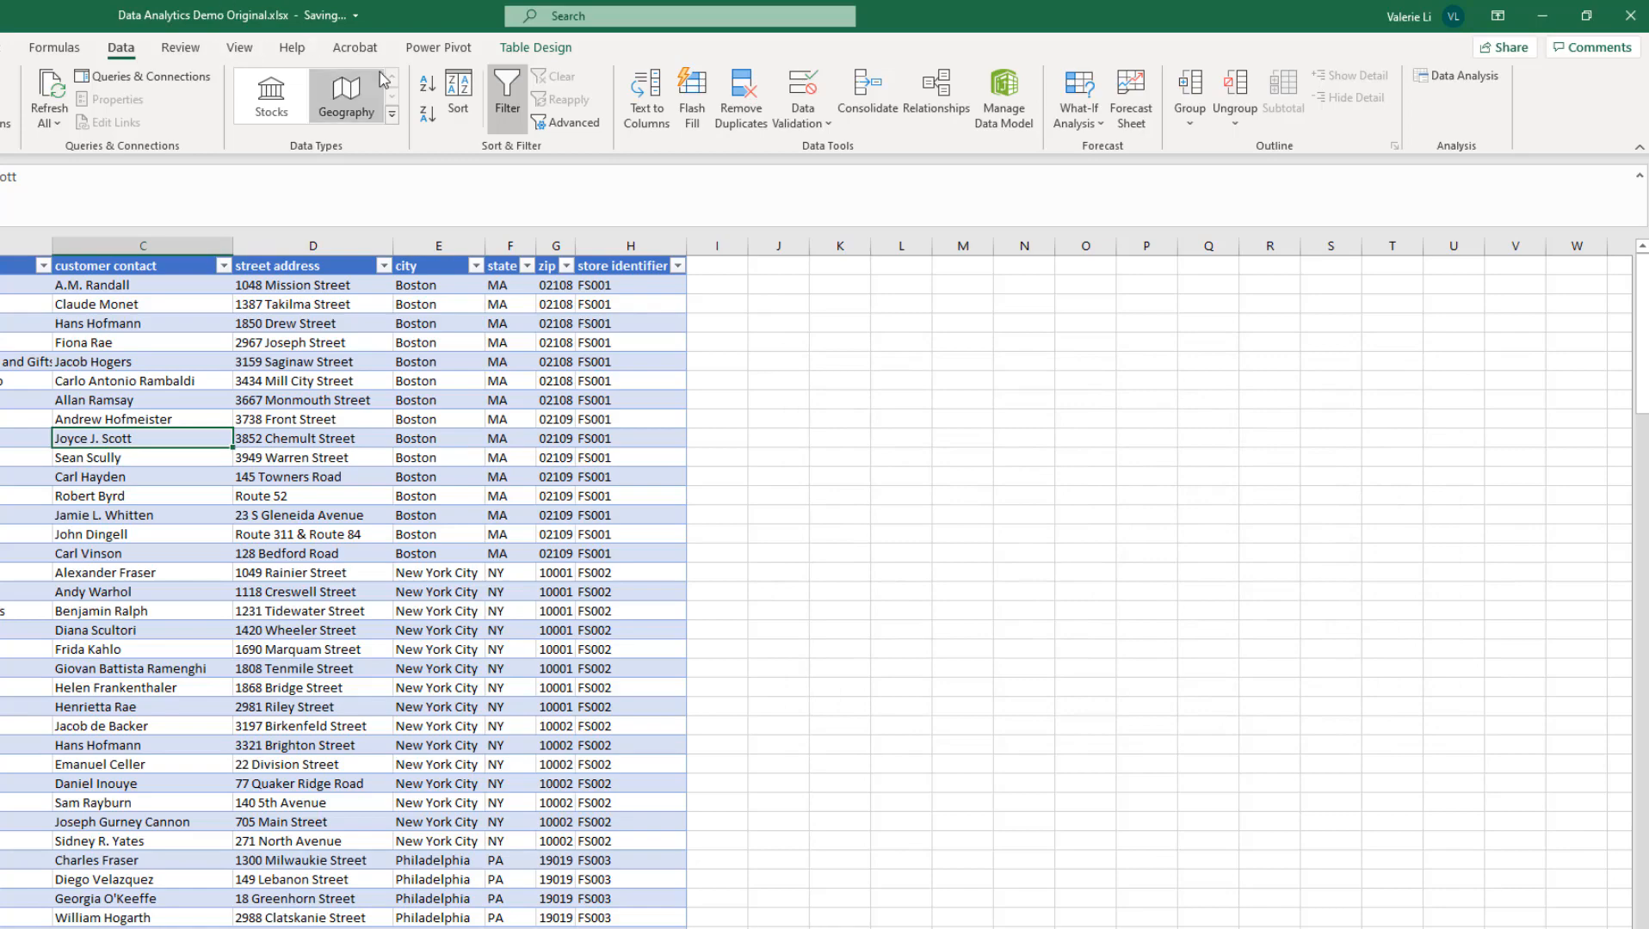
left_click(120, 535)
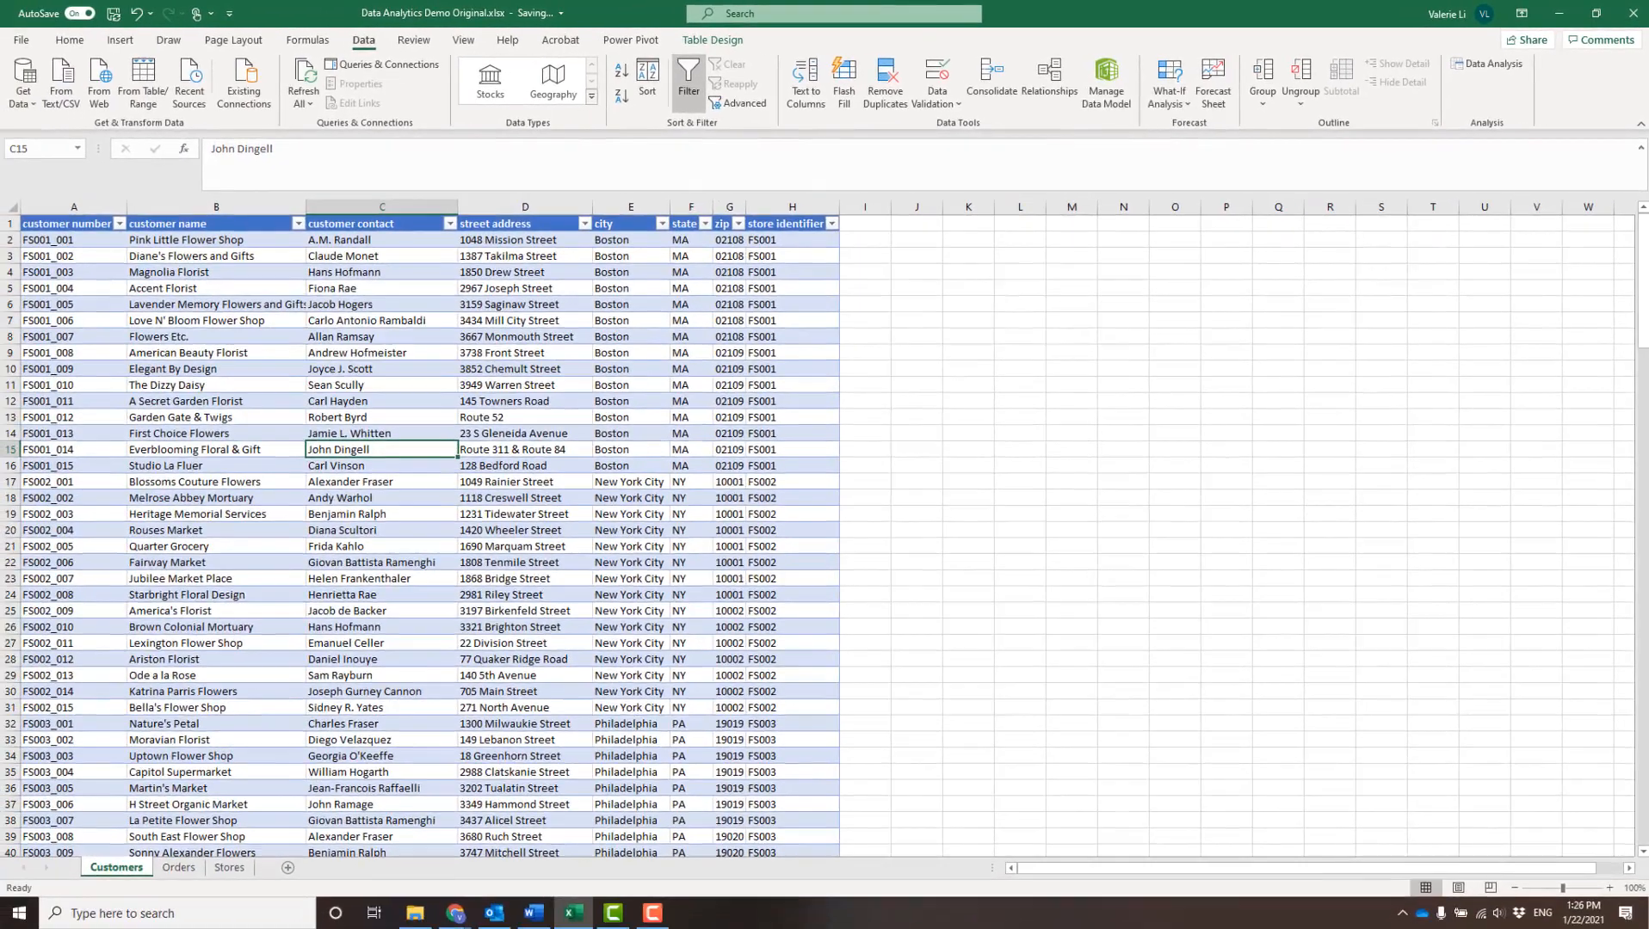
scroll(359, 645, "down", 1)
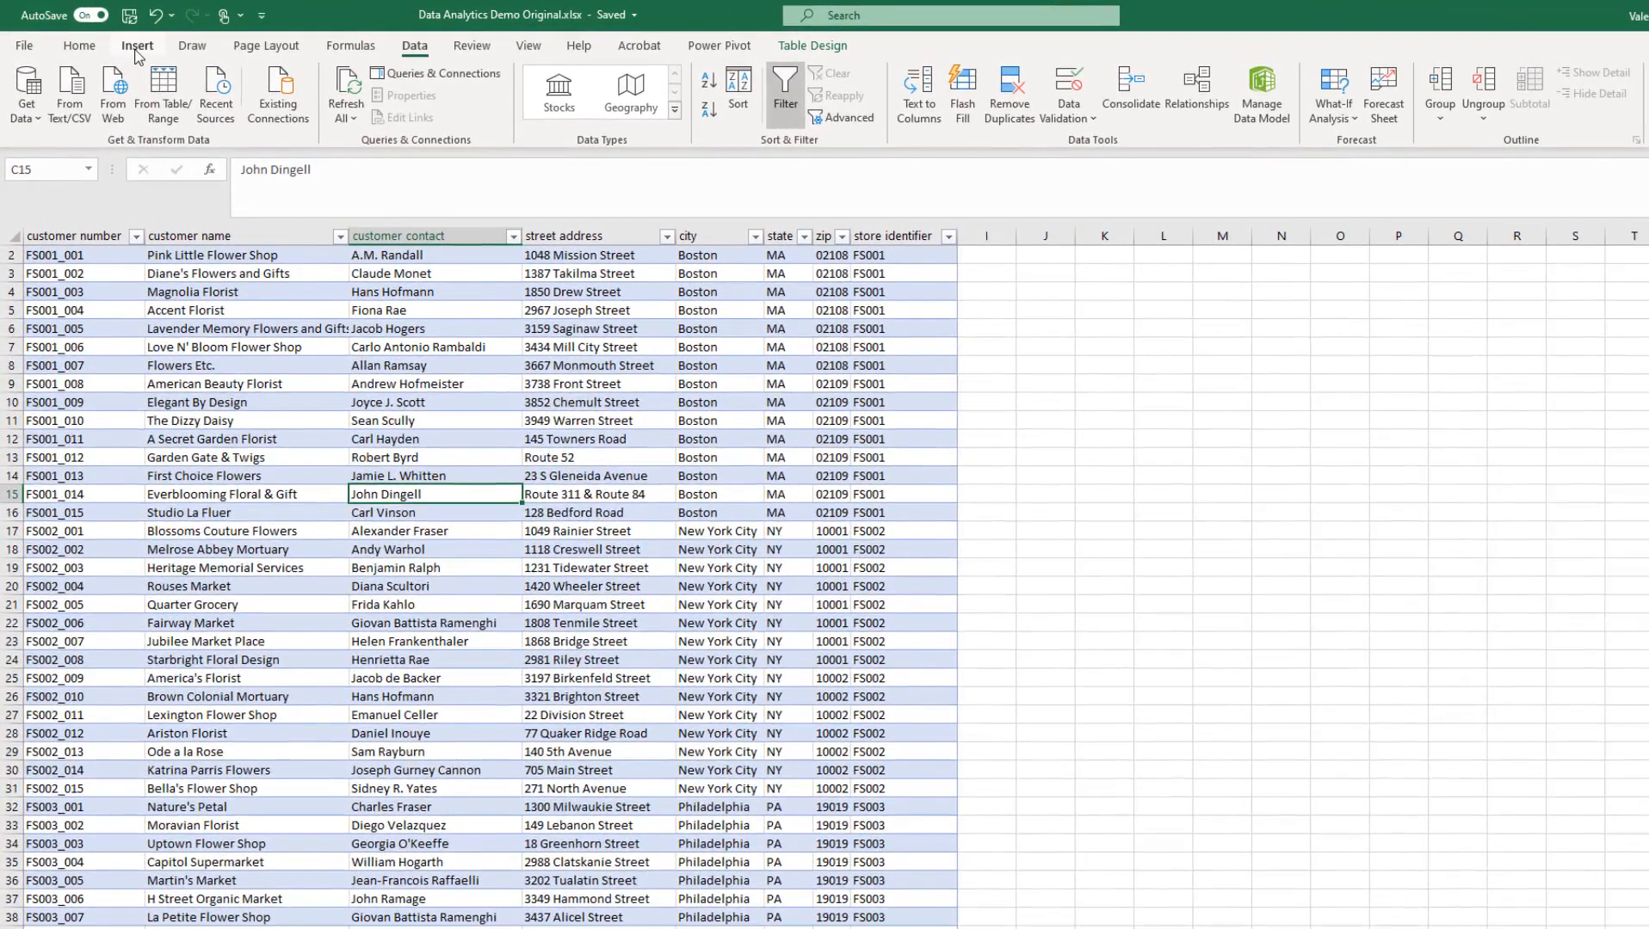
left_click(121, 45)
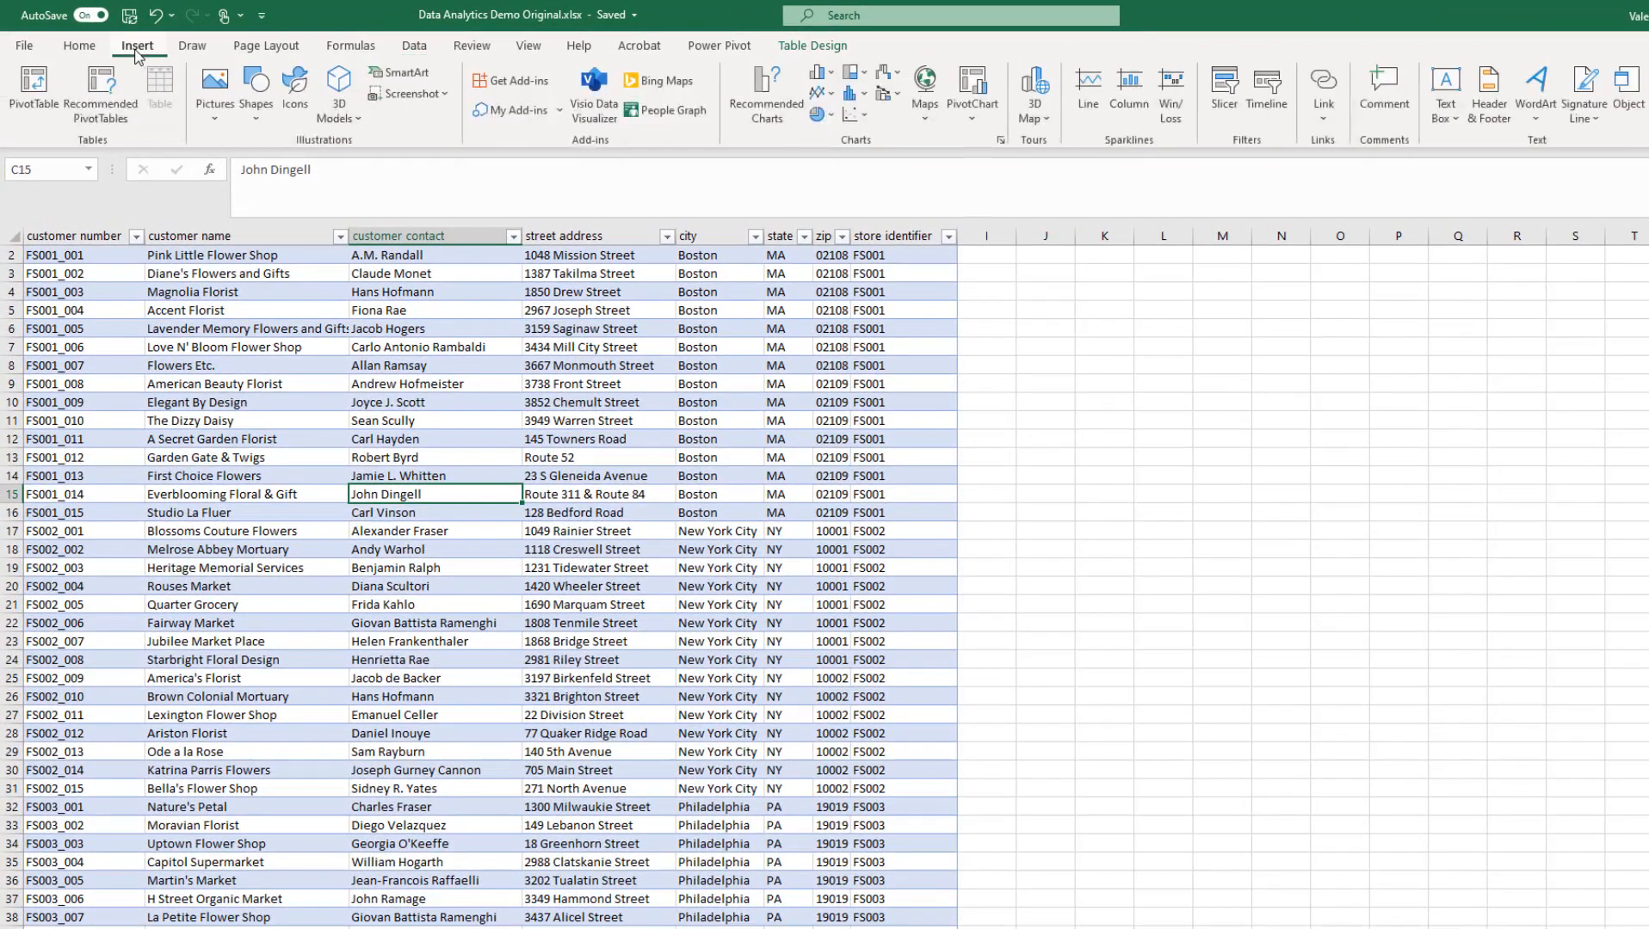
left_click(41, 105)
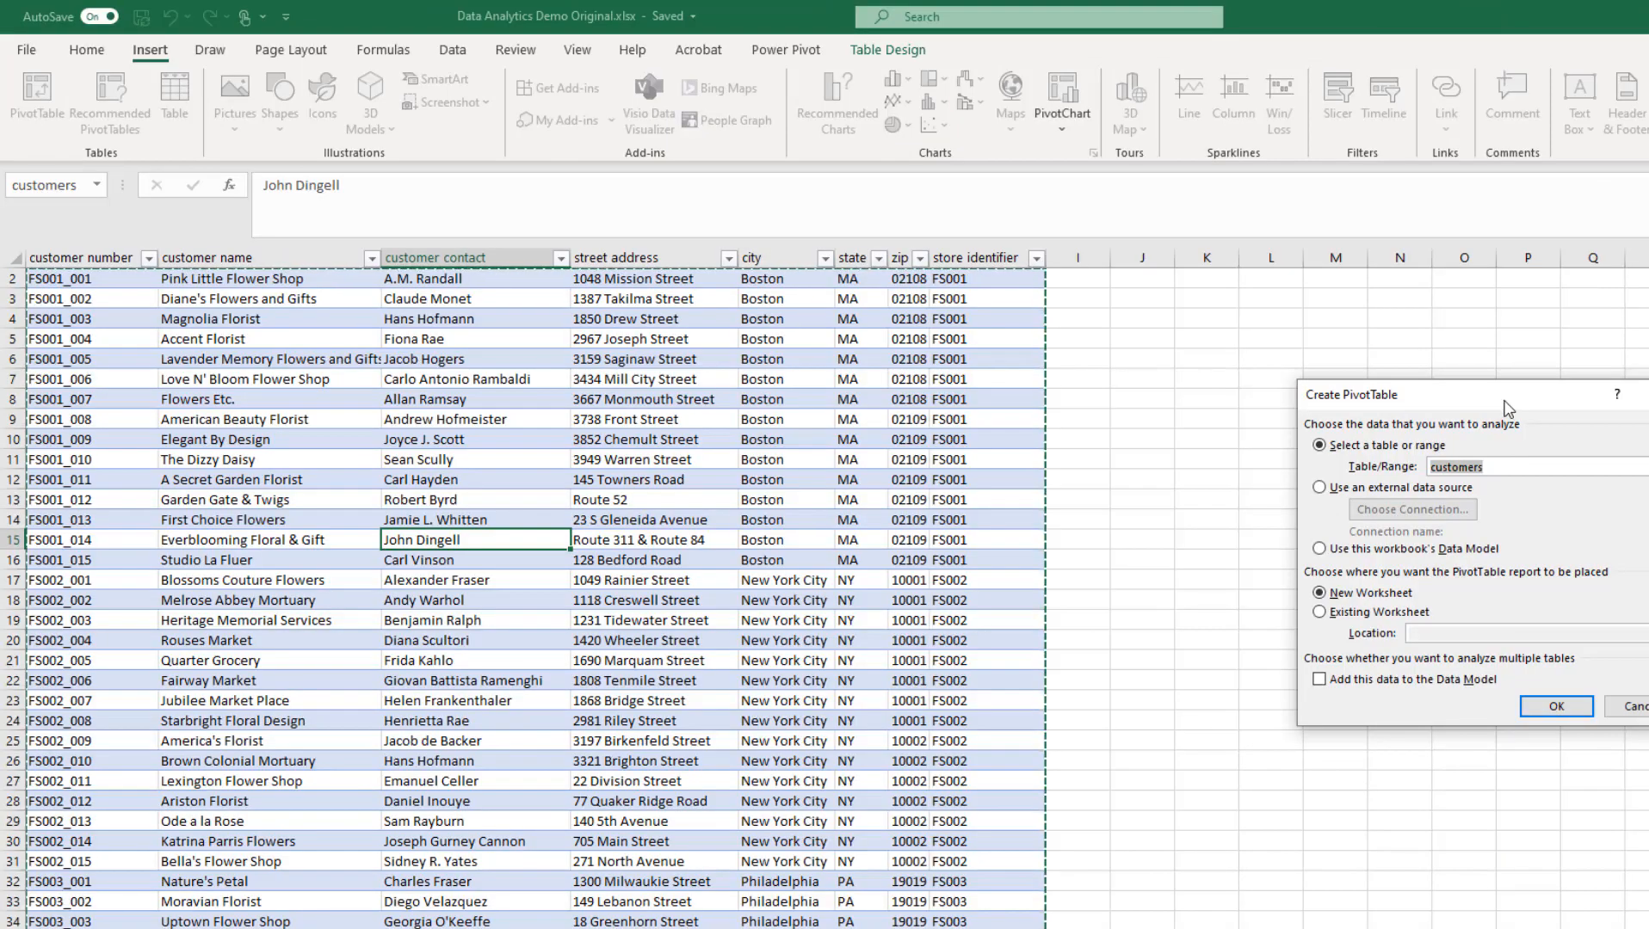
left_click_drag(1088, 408, 954, 437)
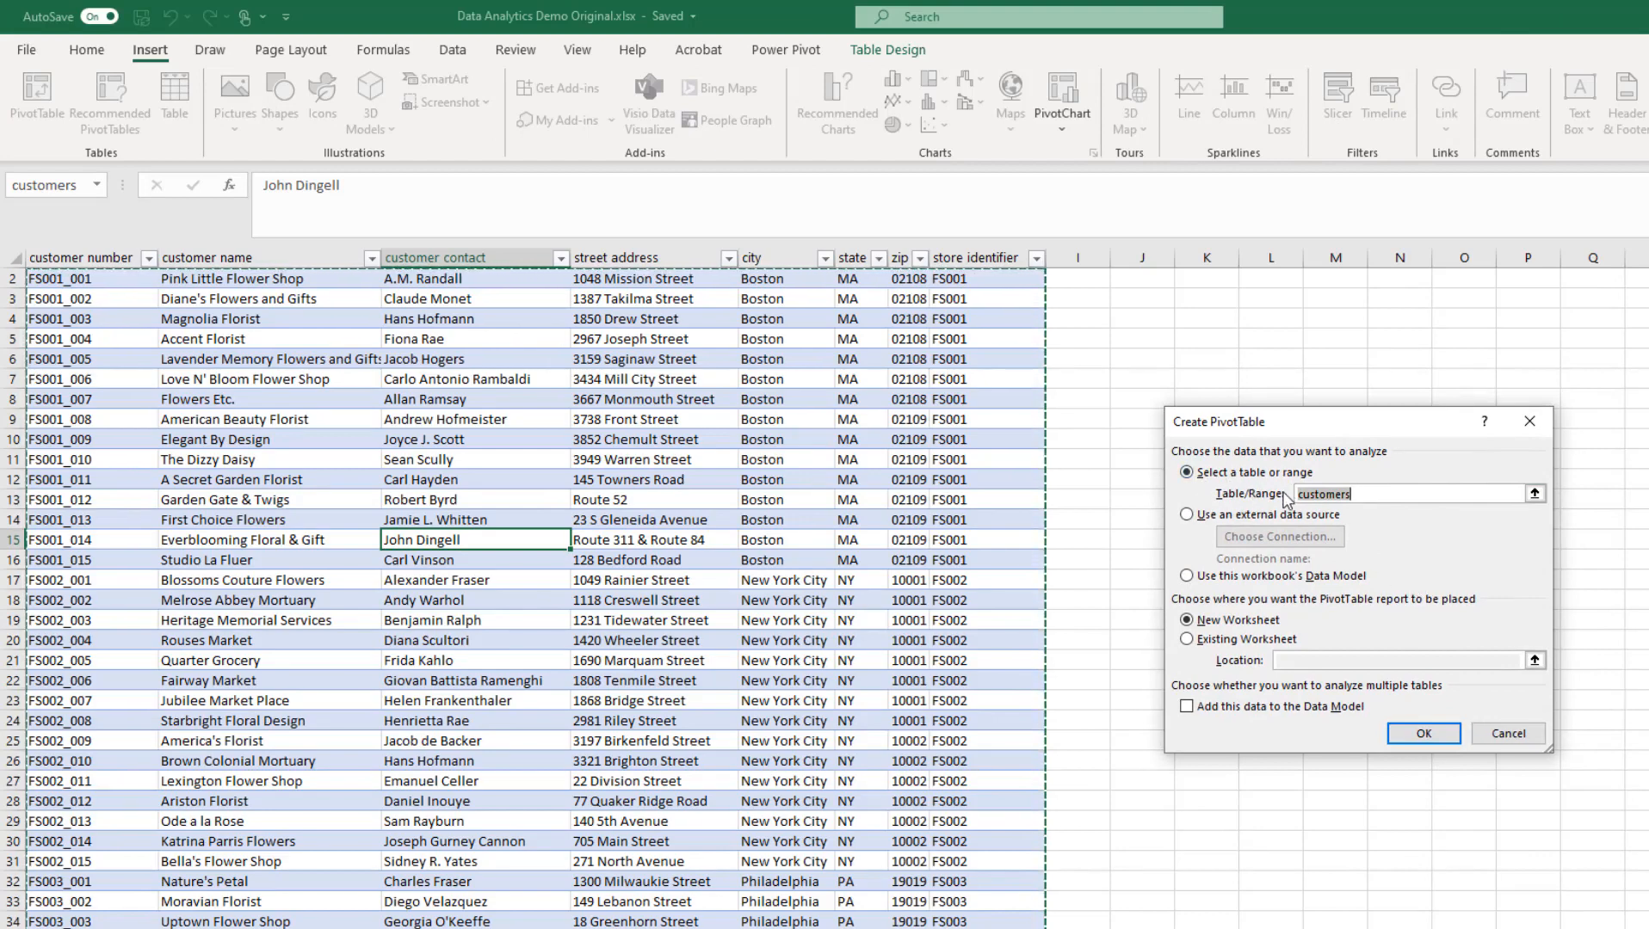
left_click(1192, 576)
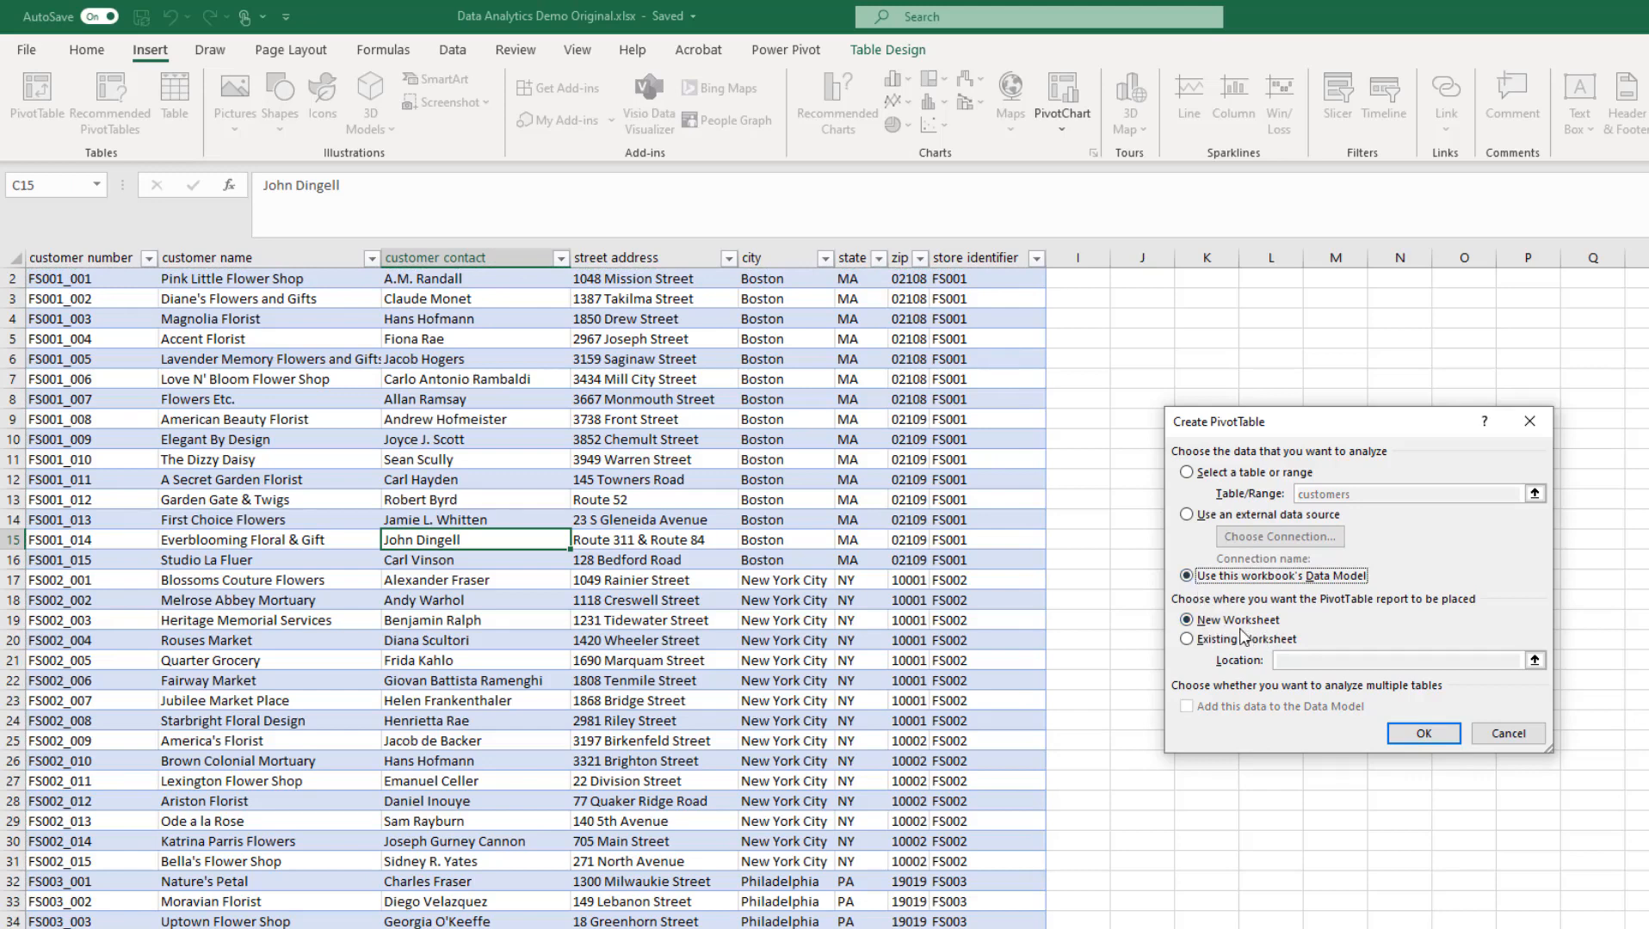
left_click(1443, 736)
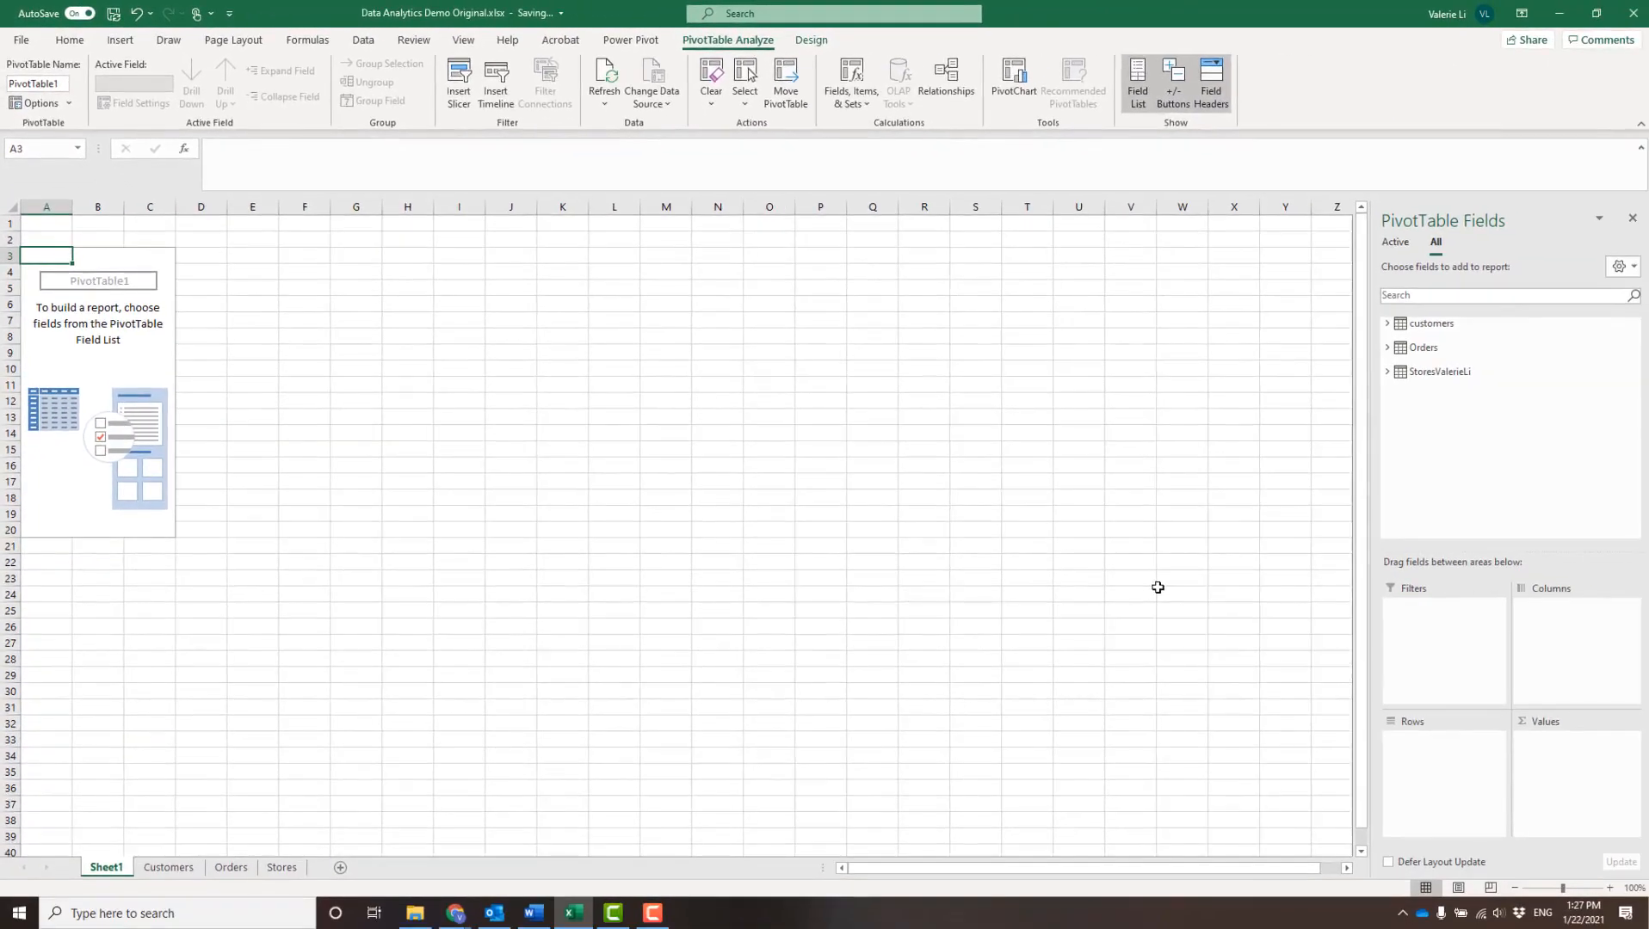
Step: Expand the customers, Orders and stores tables in the PivotTable field list to show their fields
left_click(1387, 325)
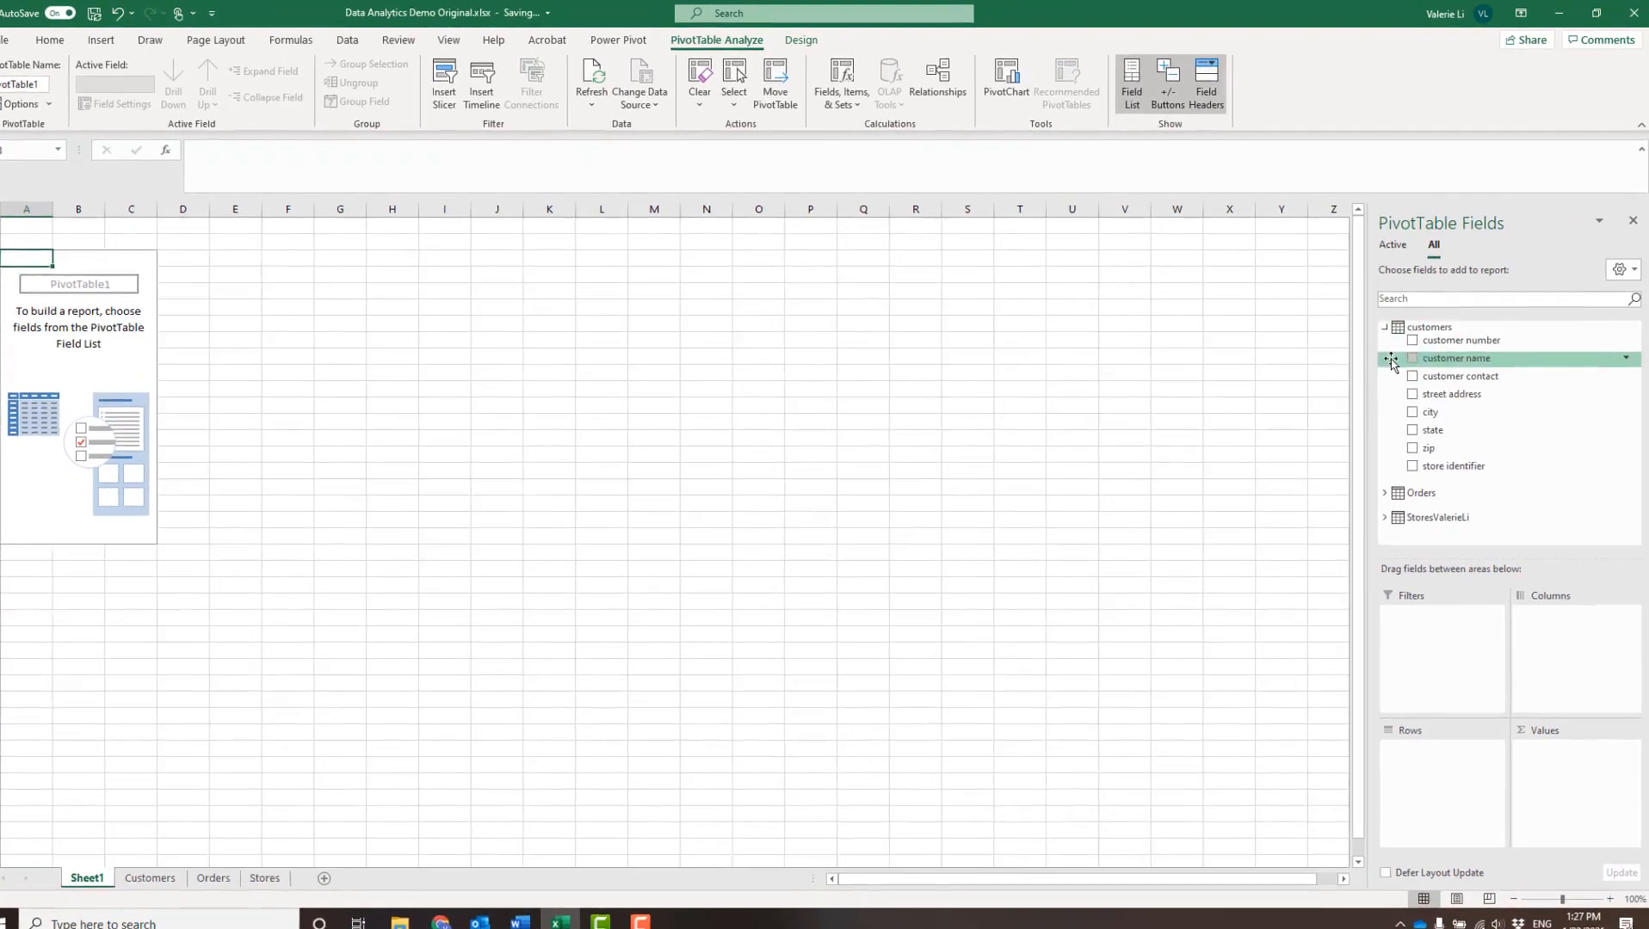
left_click(1404, 484)
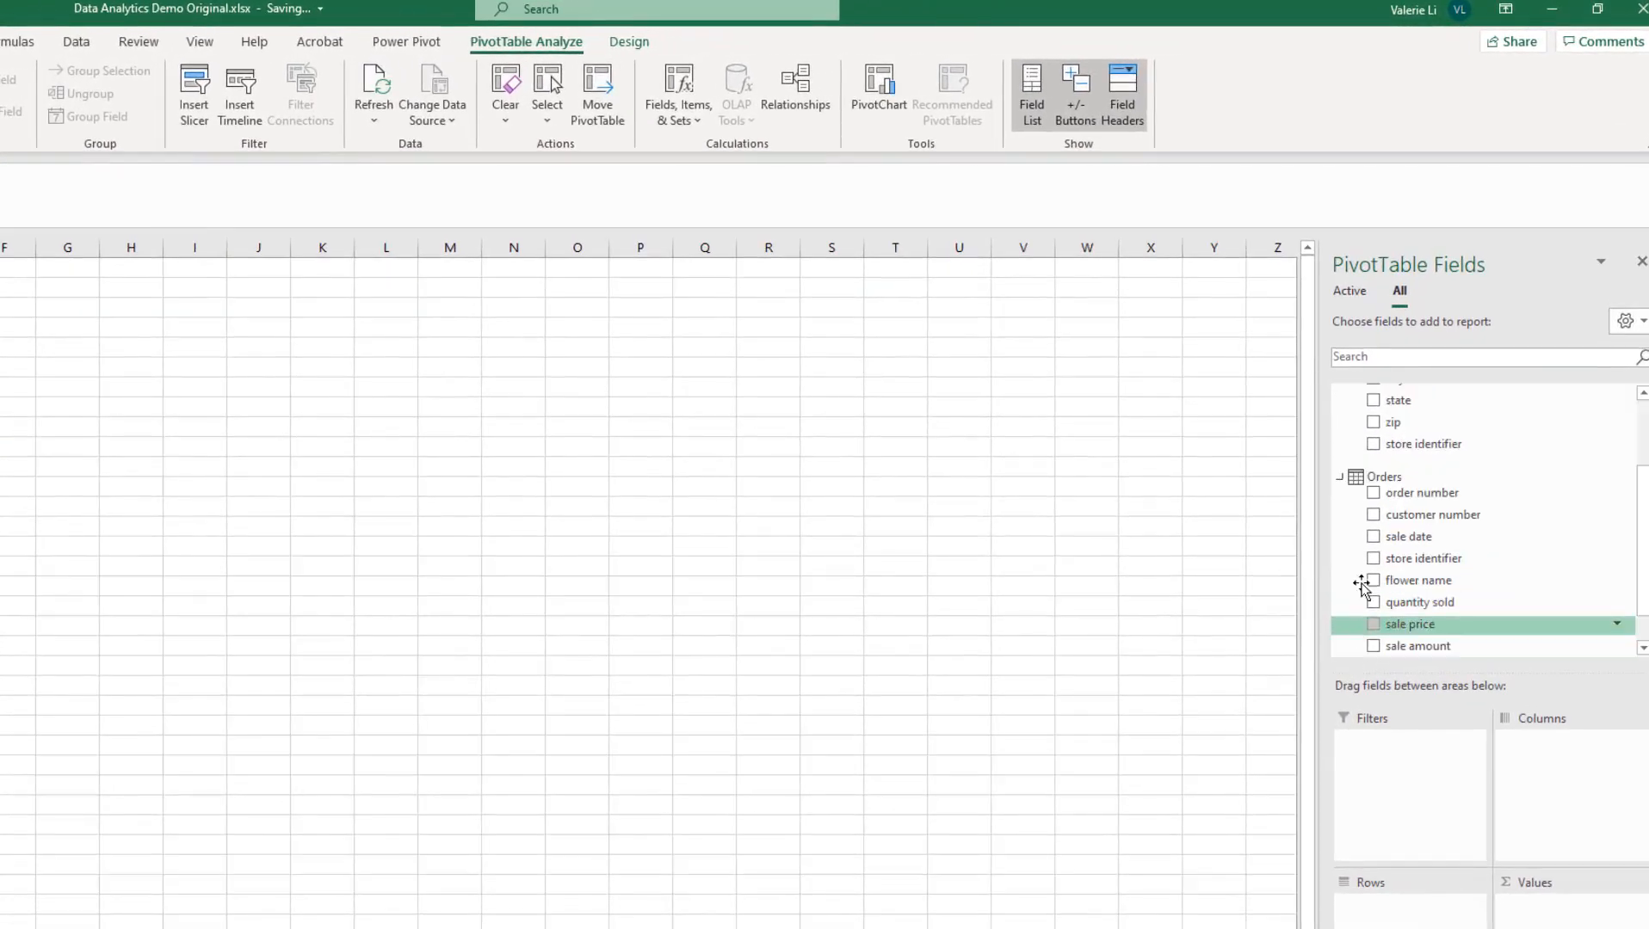
scroll(1377, 568, "down", 2)
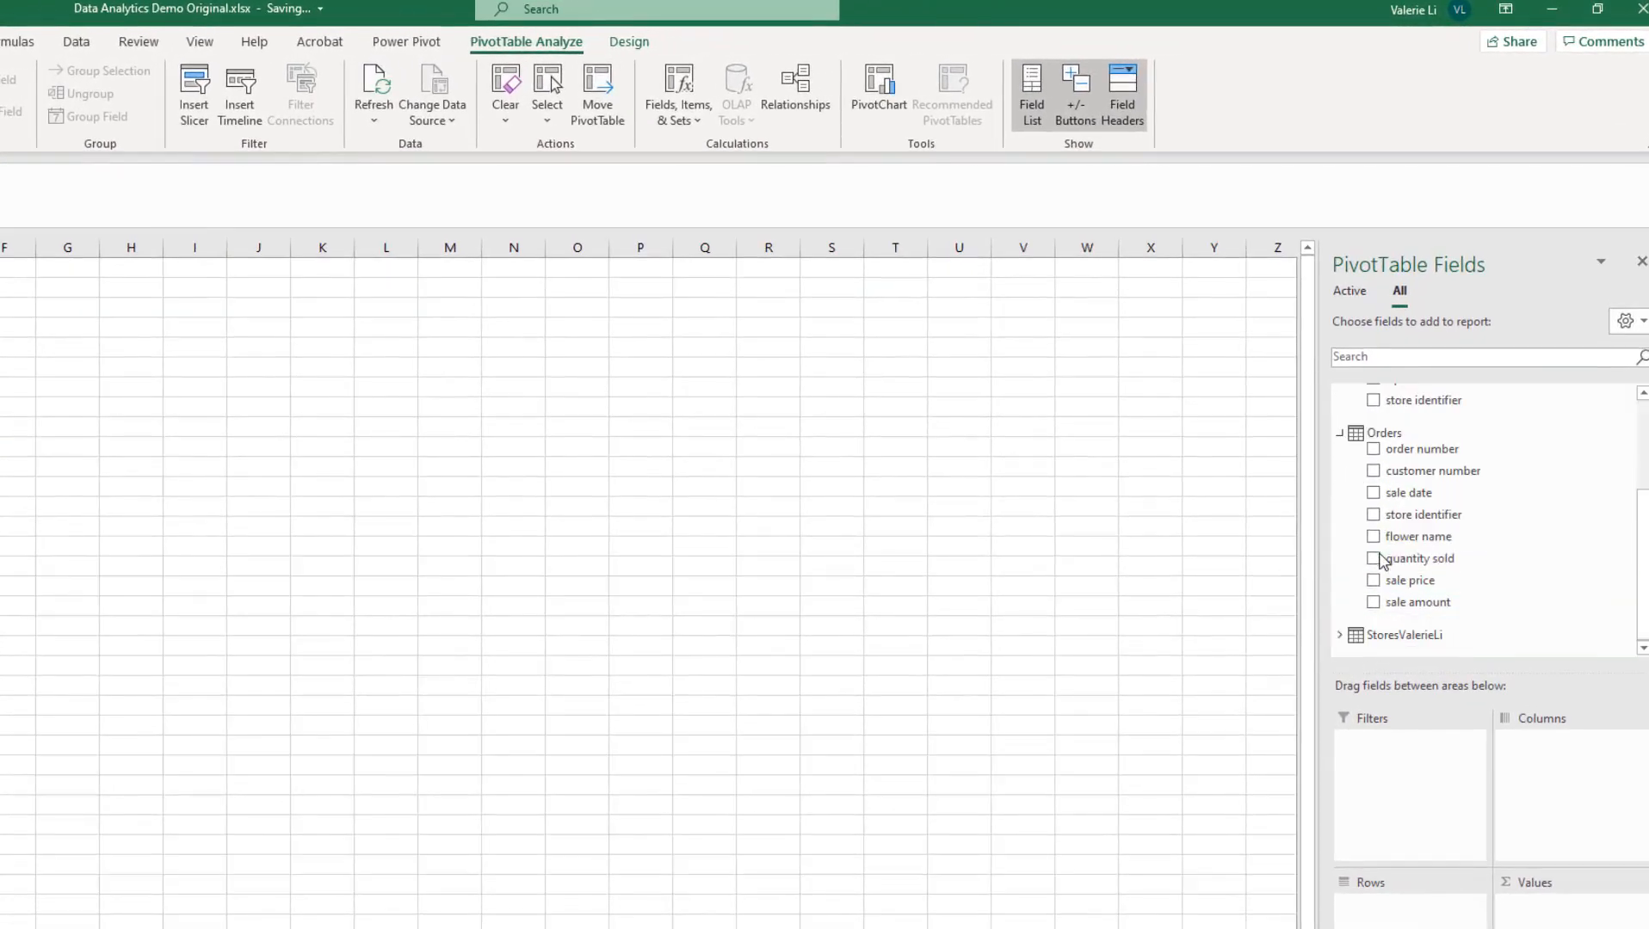
left_click(1347, 637)
scroll(1353, 618, "up", 10)
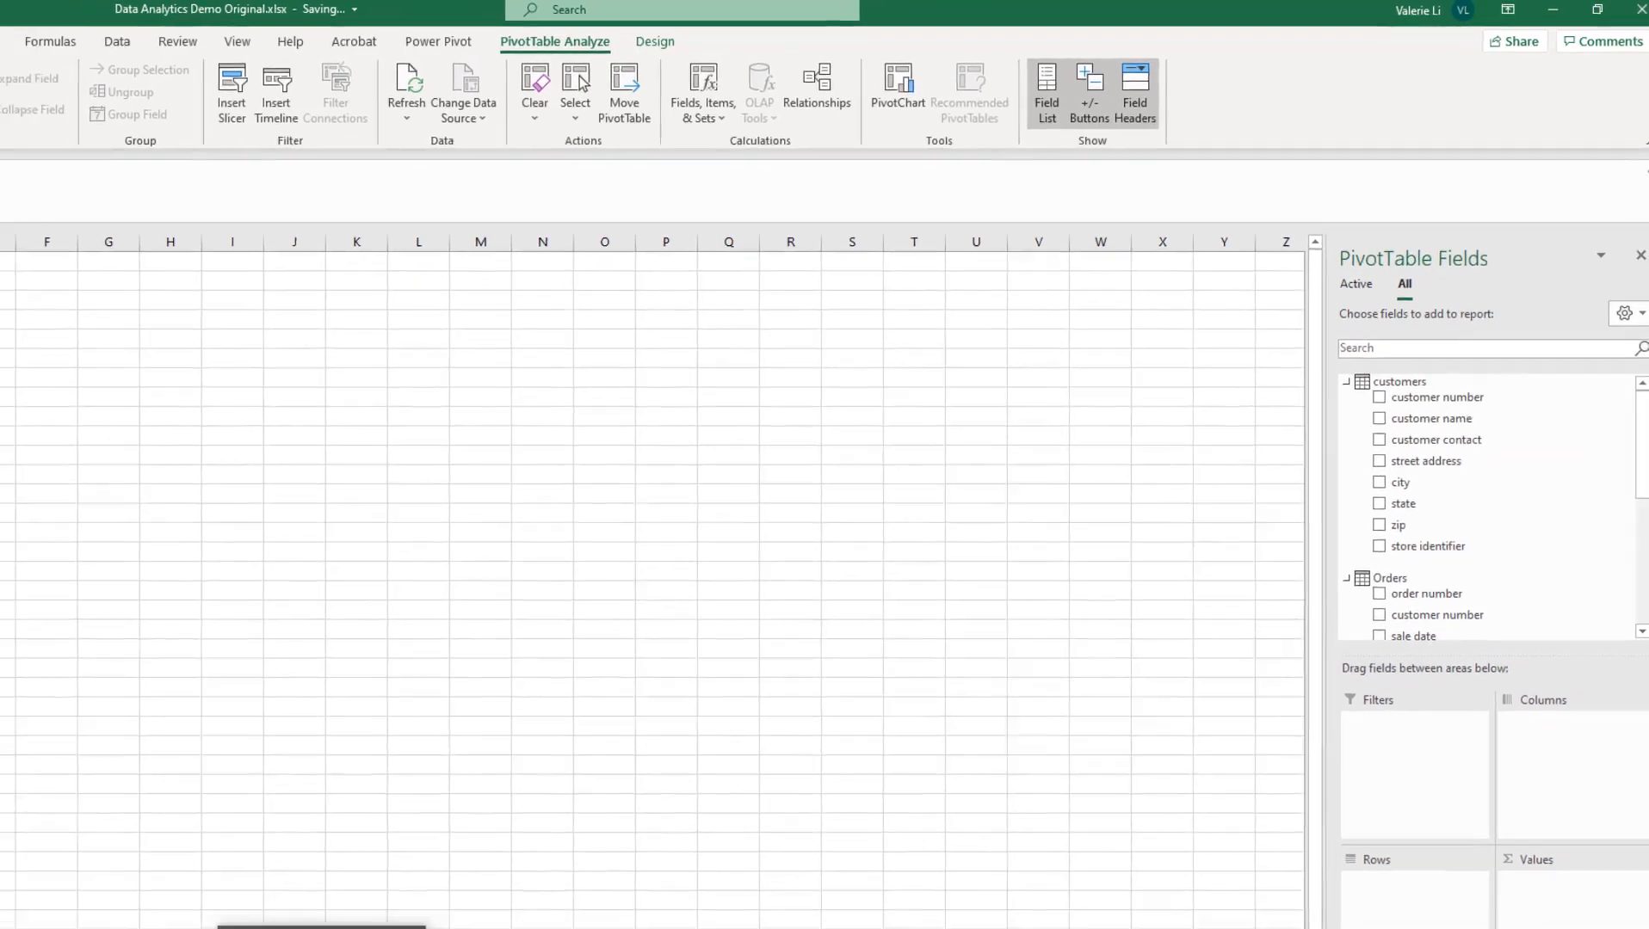
Step: Check the pivot table and bar chart steps of the assignment in Word, and return to the Excel PivotTable
mouse_move(535, 923)
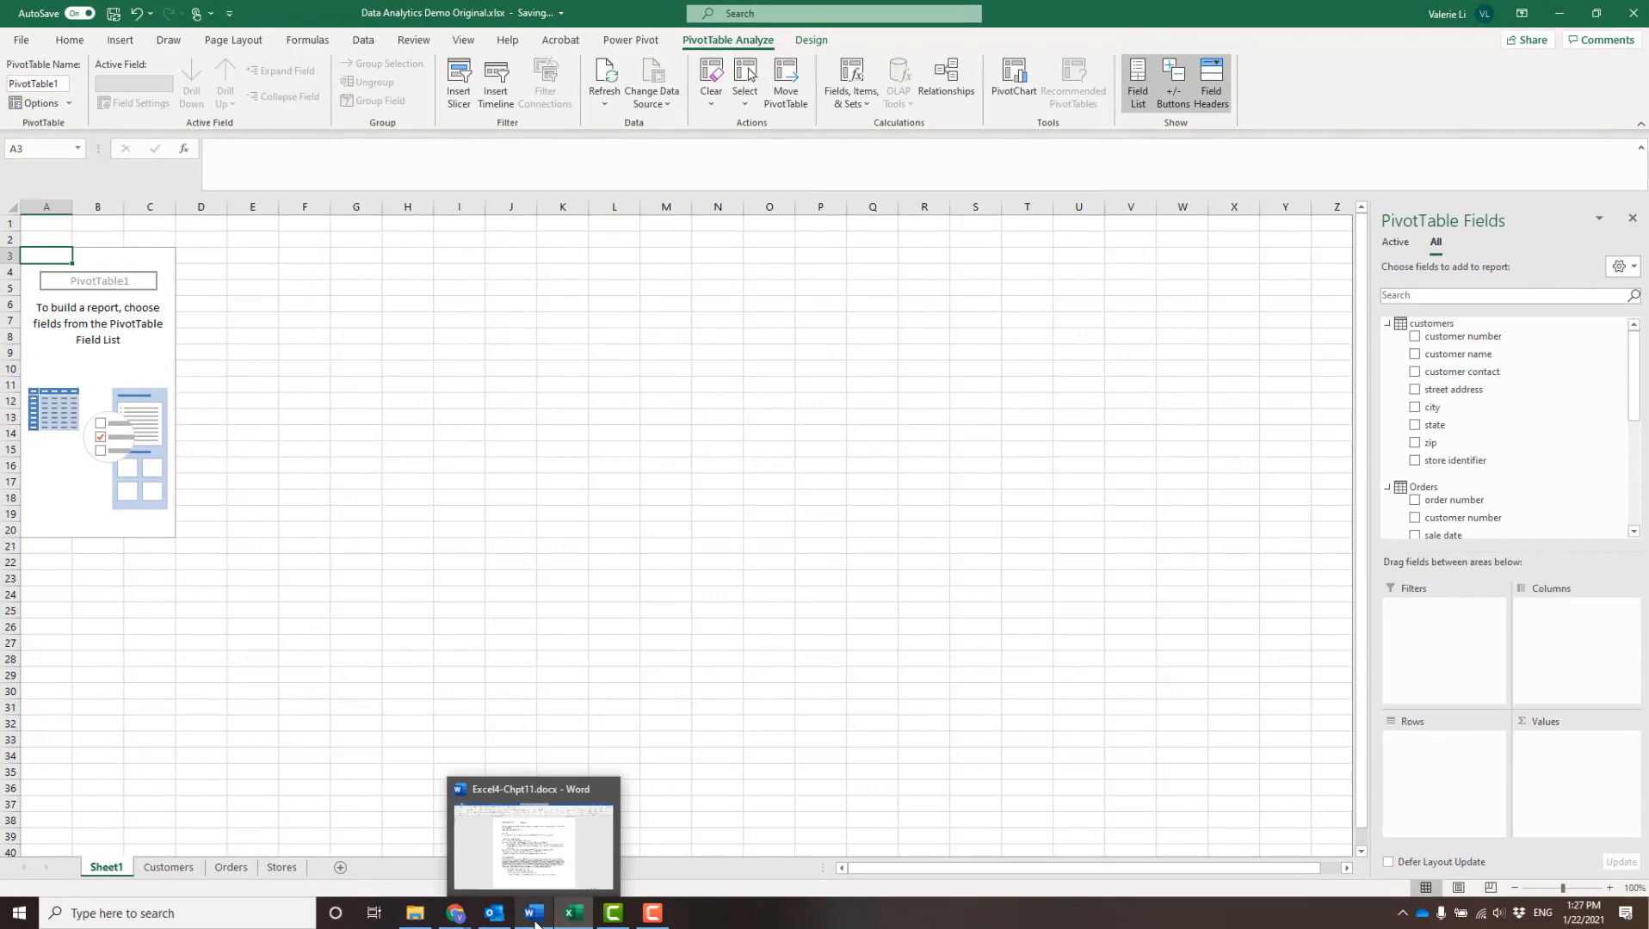
left_click(534, 843)
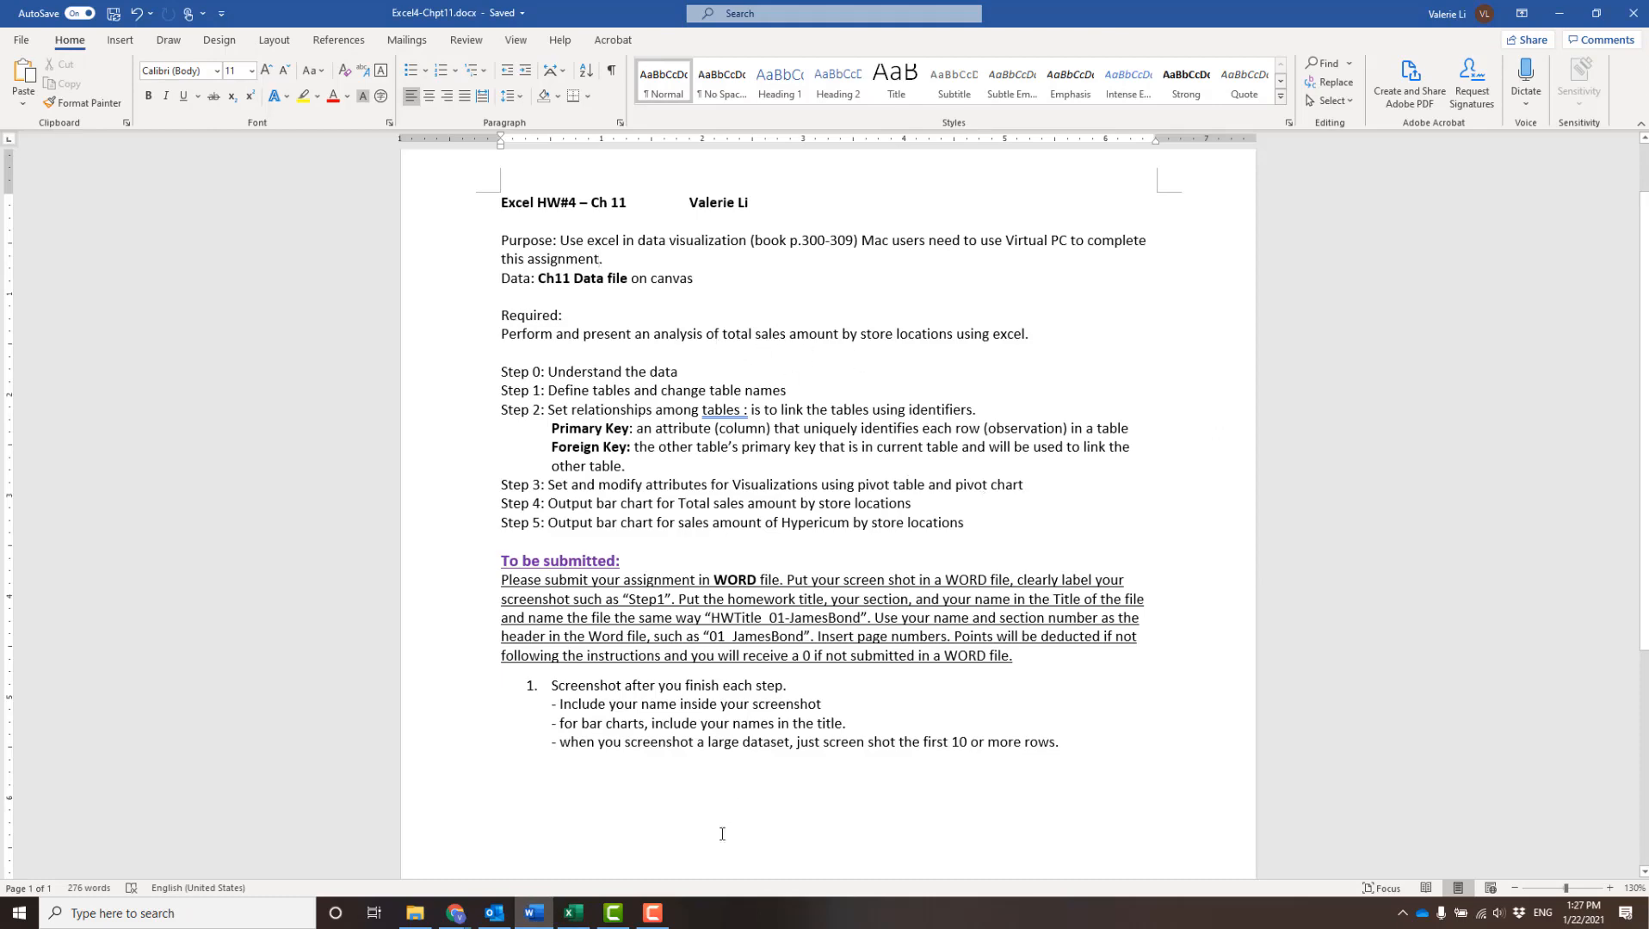
left_click(582, 919)
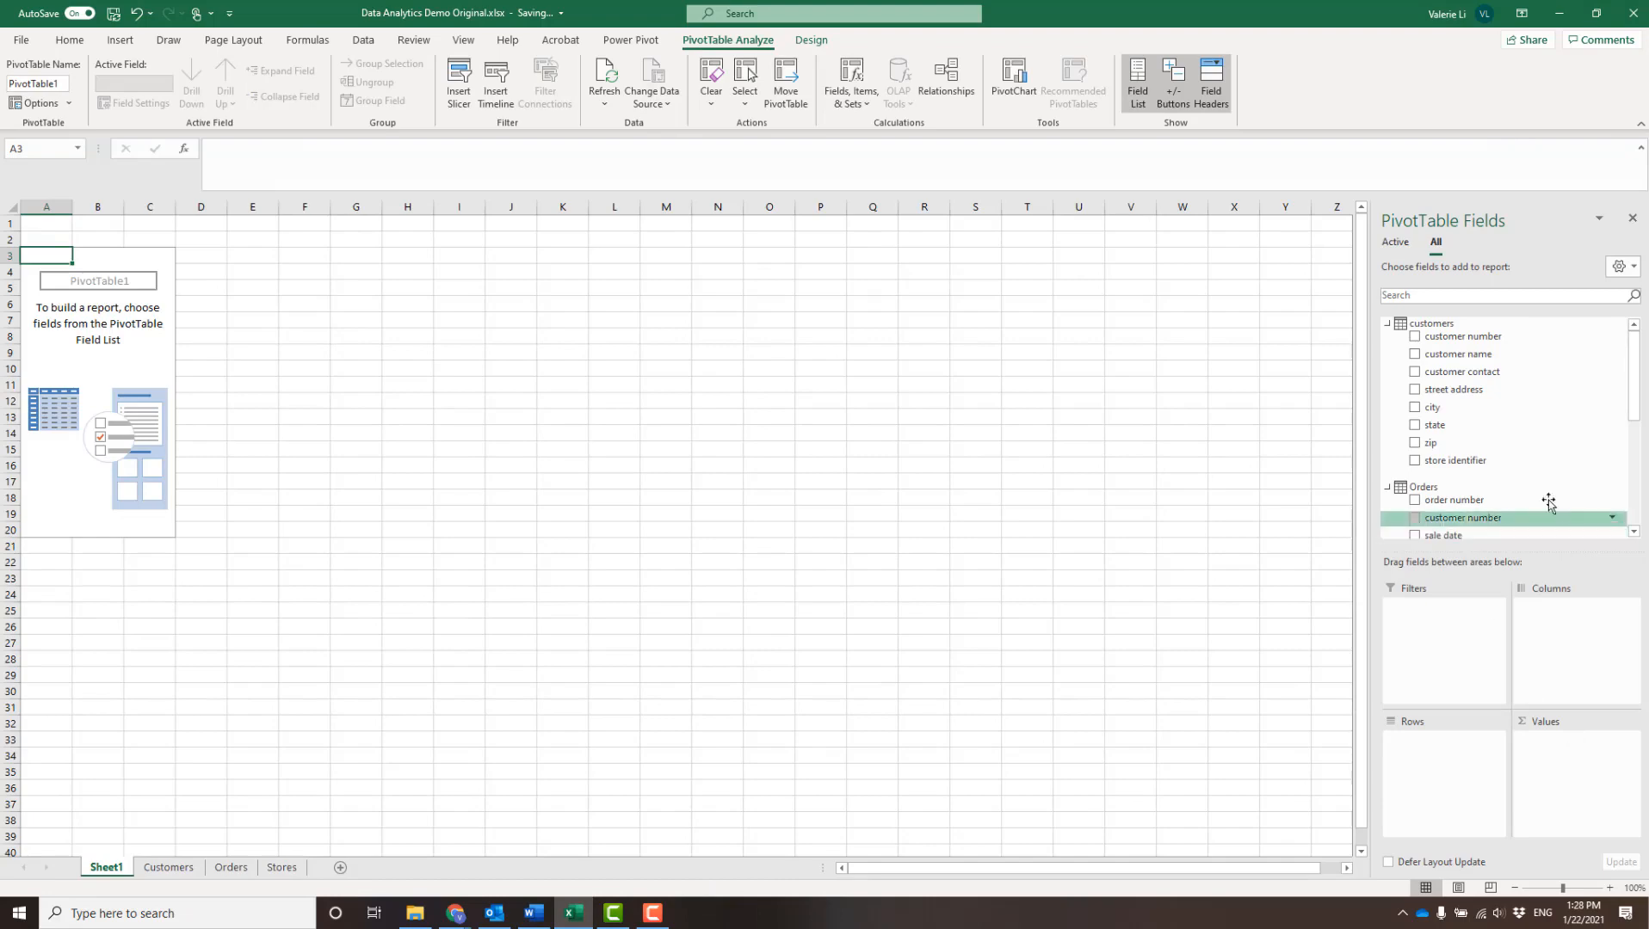
Step: Add the store location field from the stores table to the PivotTable's rows
scroll(1539, 430, "down", 4)
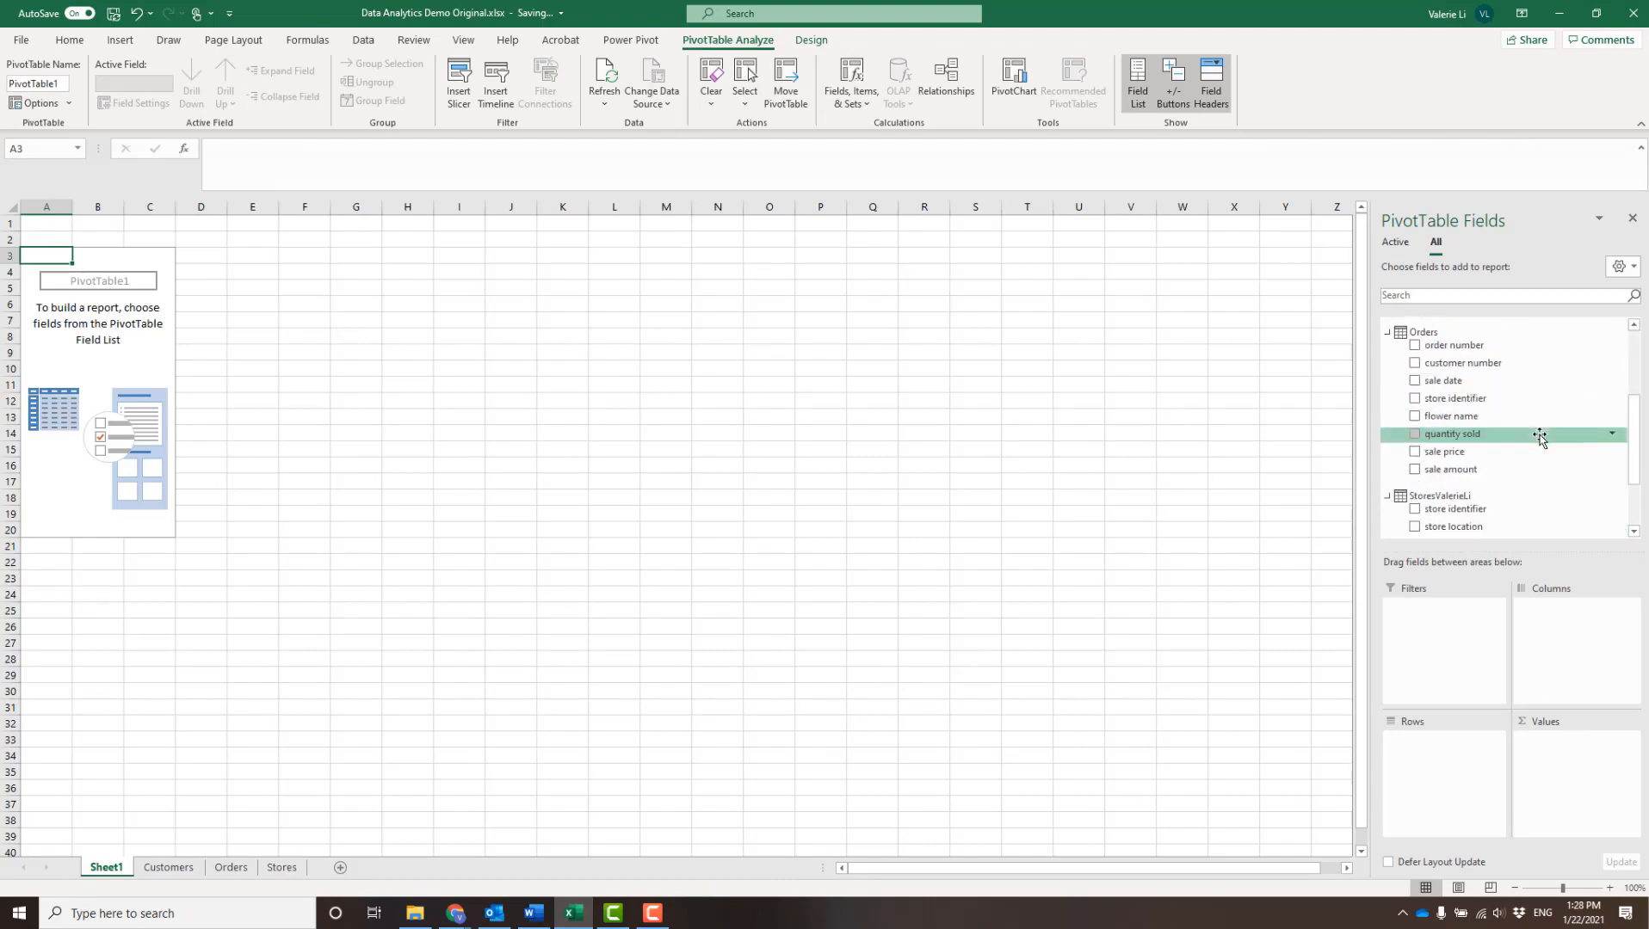
scroll(1534, 441, "down", 2)
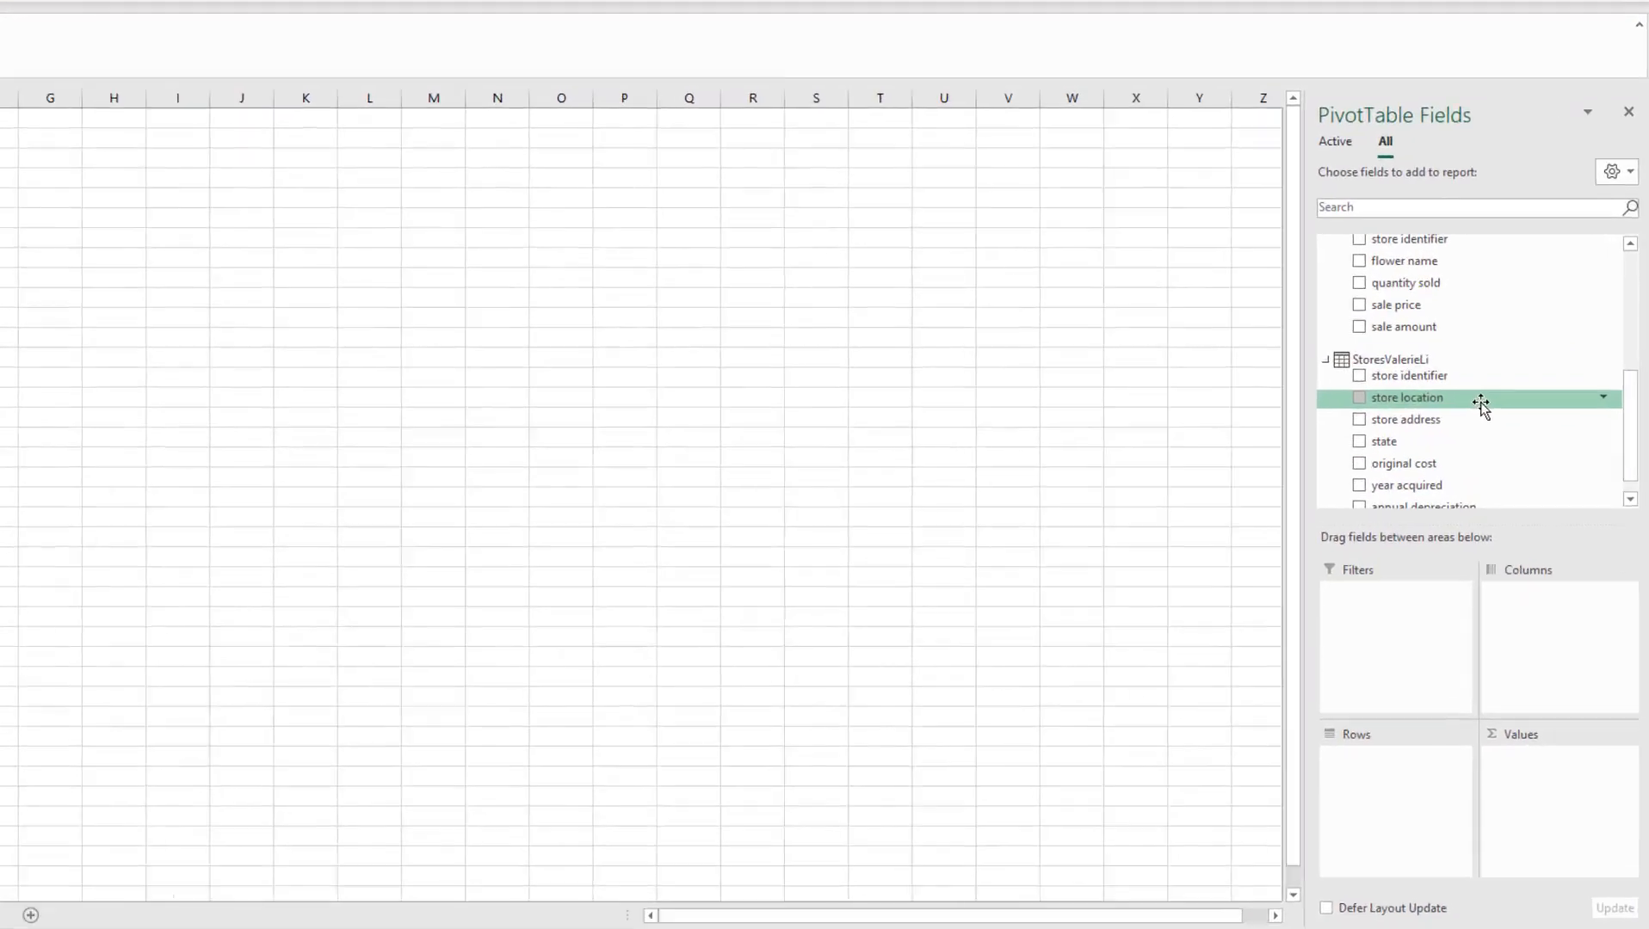
left_click_drag(1510, 453, 1479, 508)
left_click_drag(1412, 442, 1353, 804)
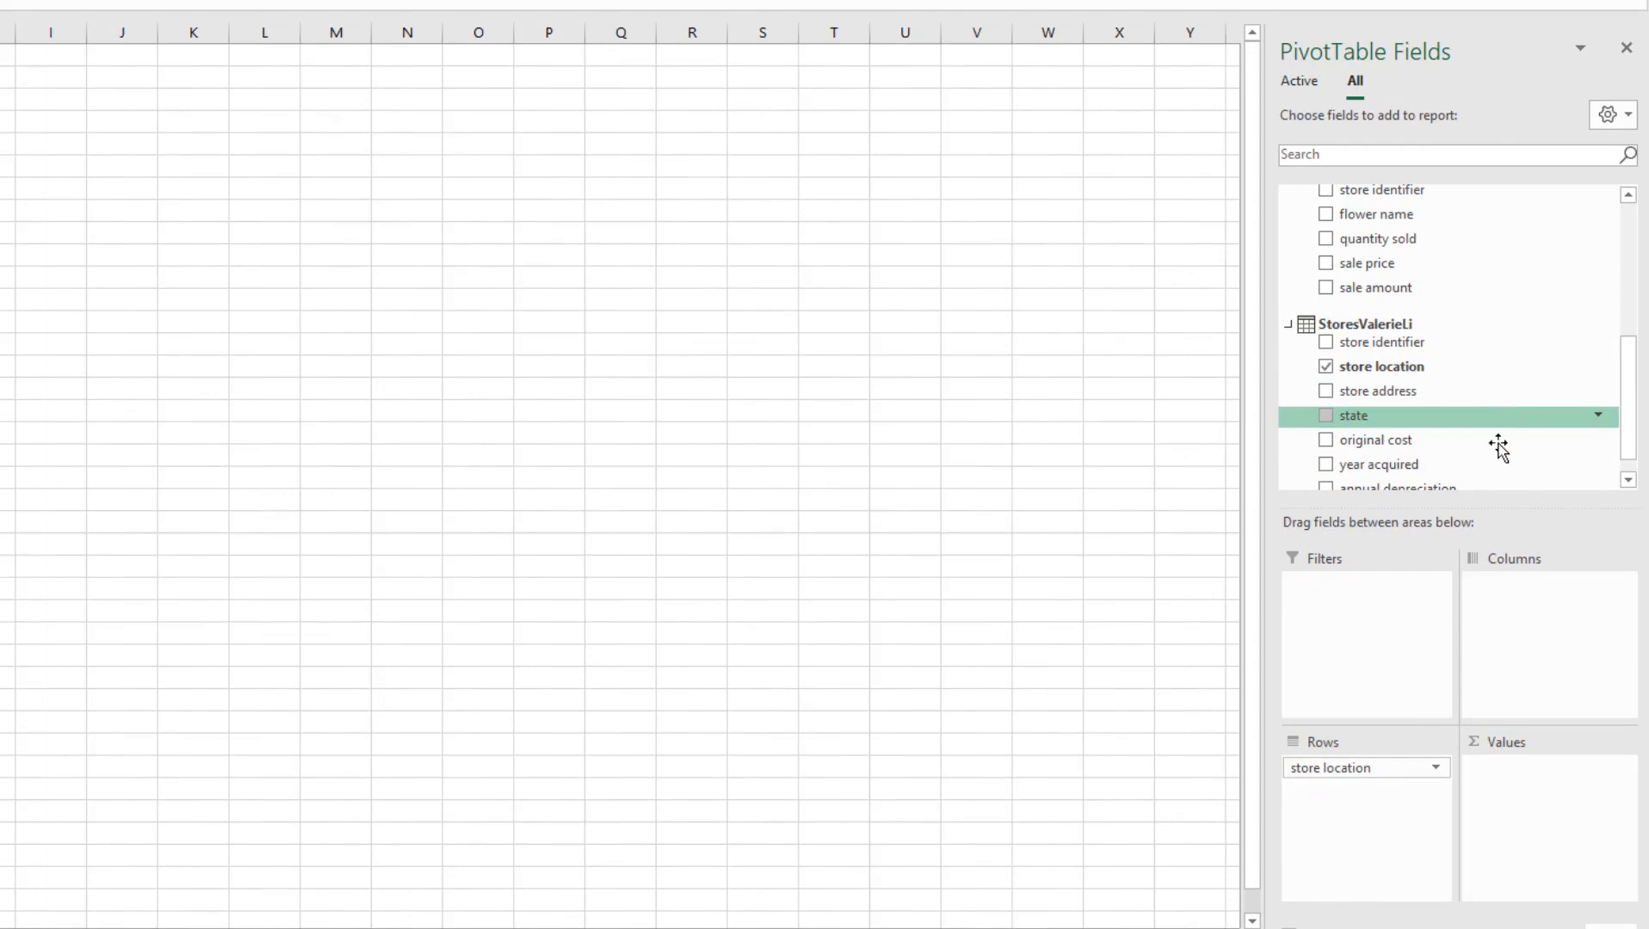
Step: Add the sale amount field from the Orders table to the PivotTable's values
scroll(1560, 405, "up", 1)
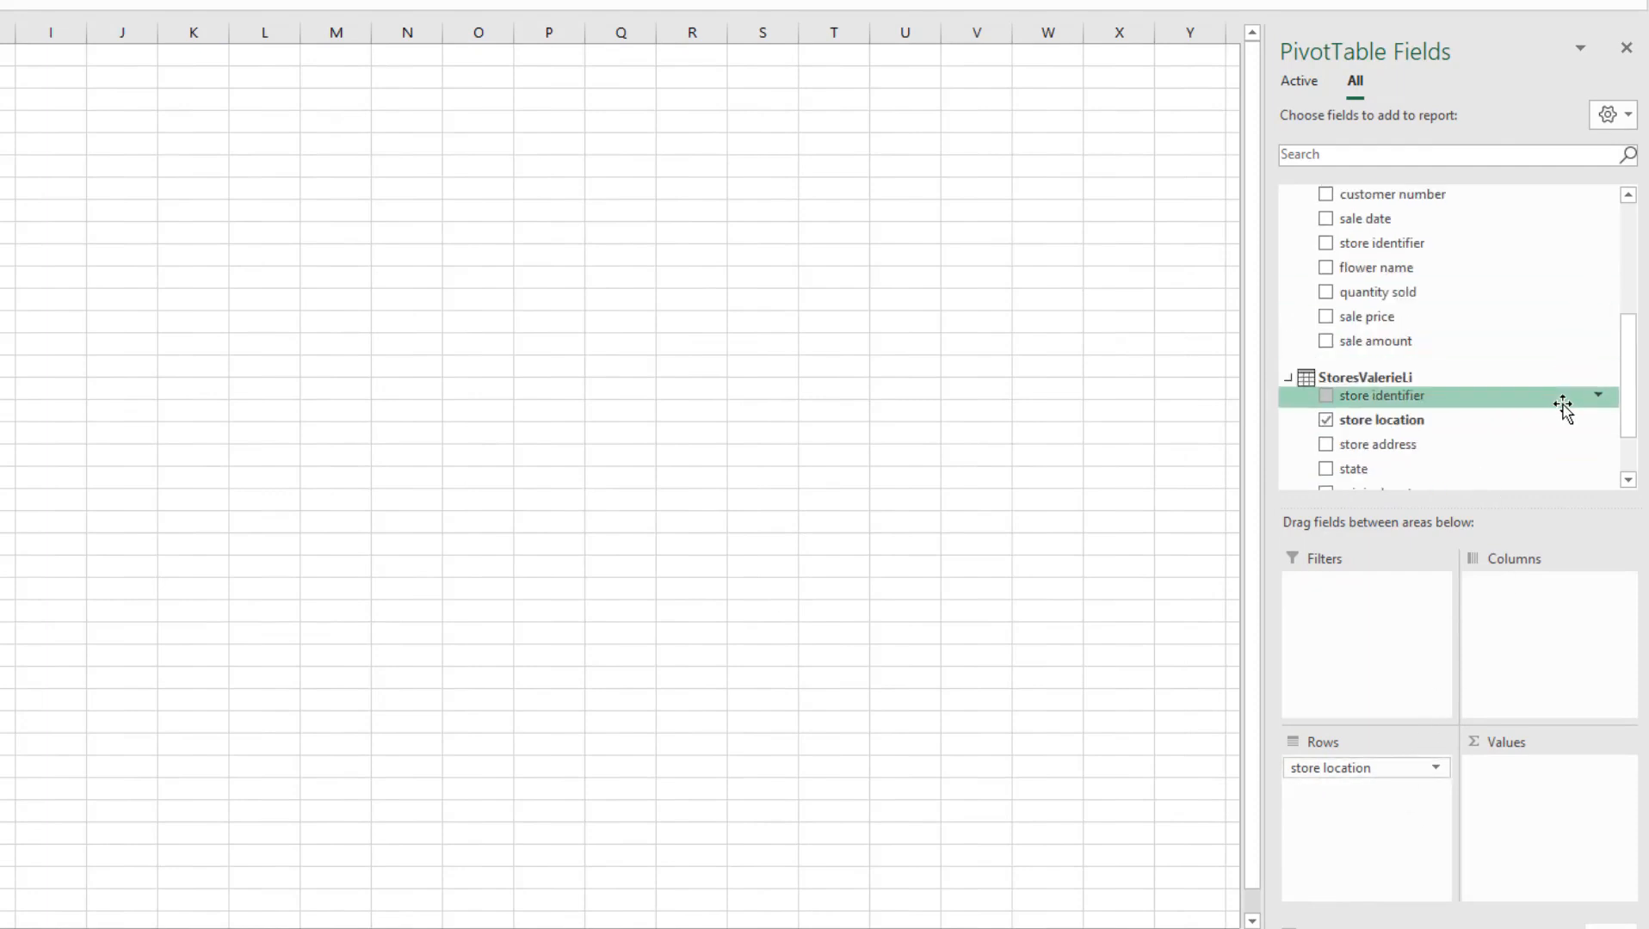
scroll(1563, 406, "up", 1)
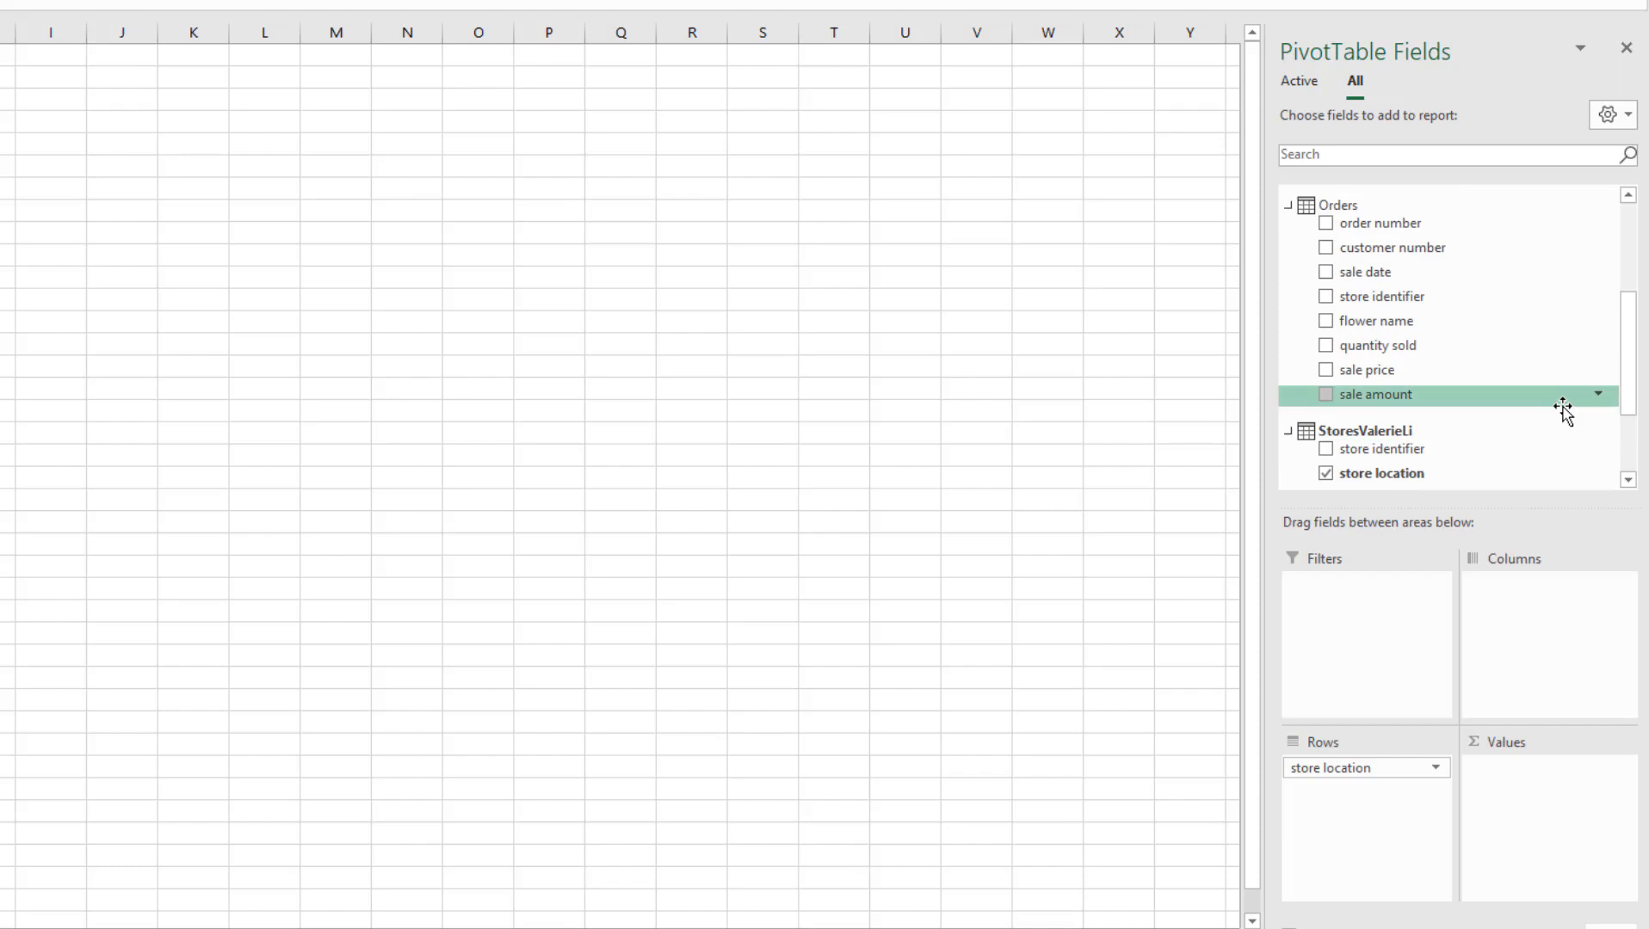
scroll(1562, 407, "down", 1)
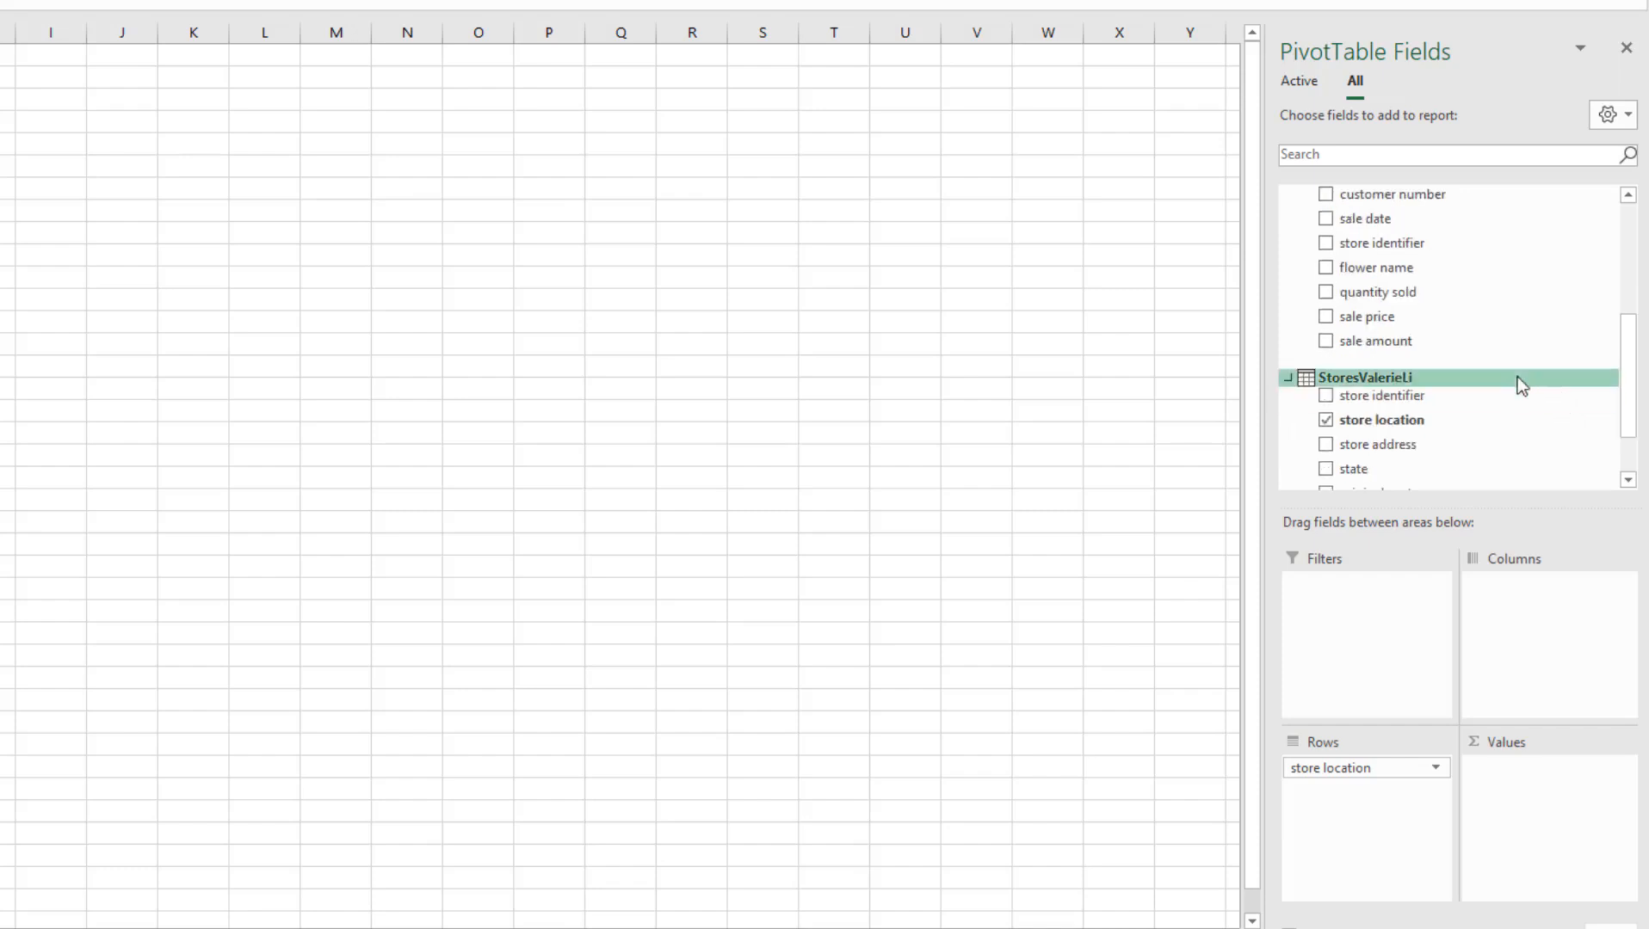
left_click_drag(1470, 341, 1546, 800)
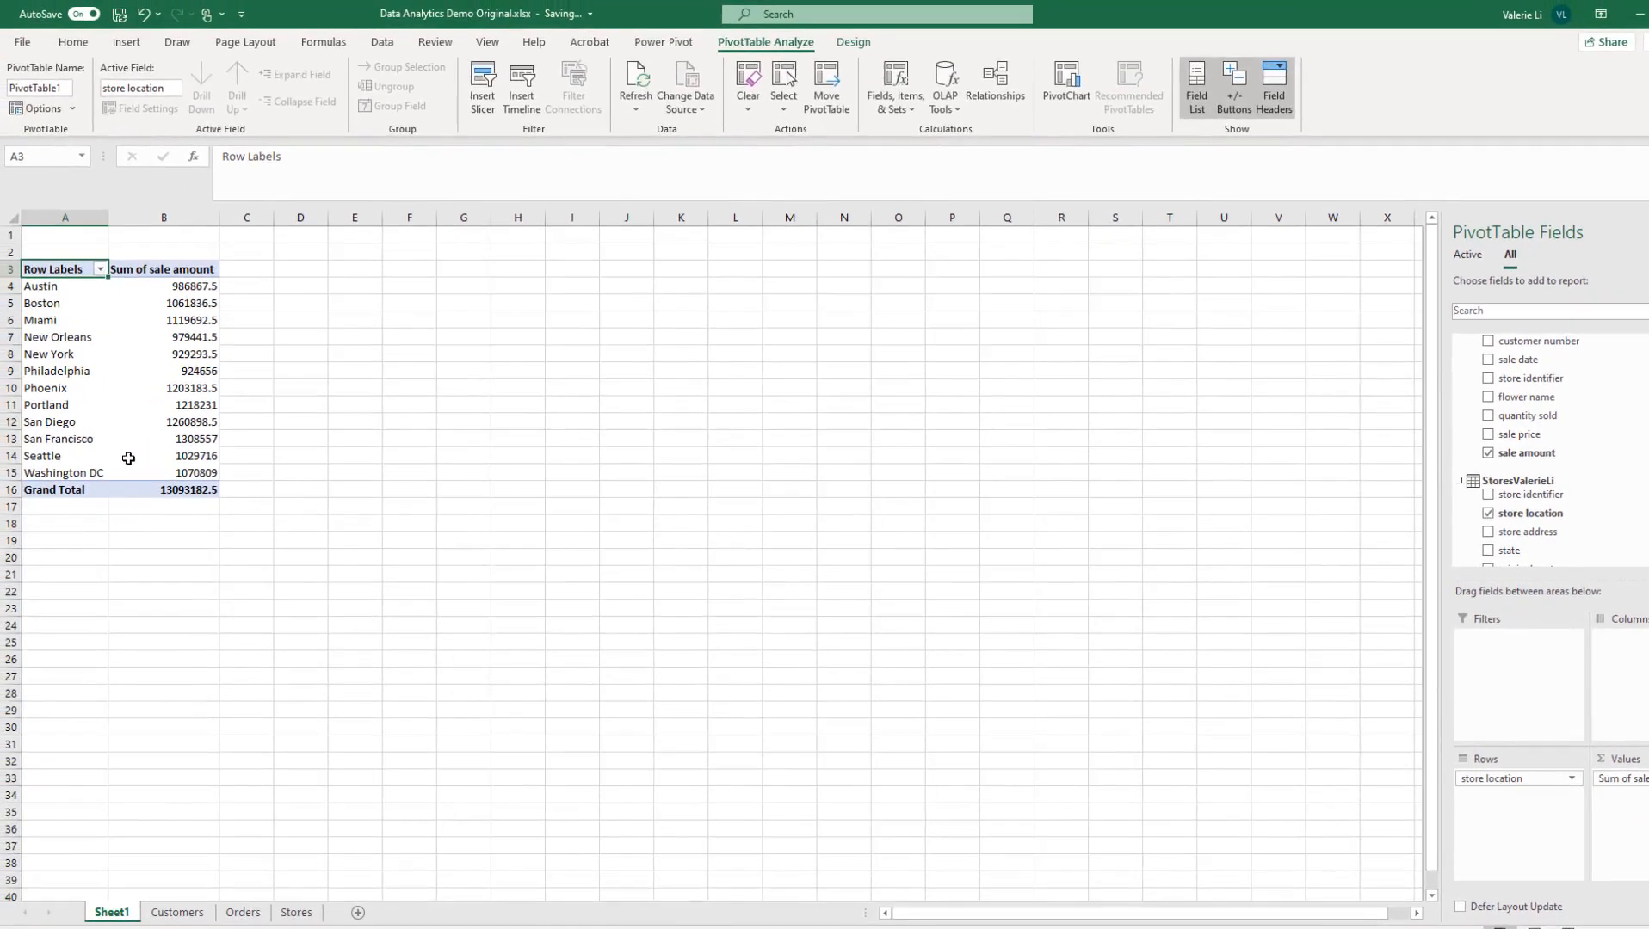
Step: Rename the summed sale amount value field as "Total Sales"
mouse_move(139, 300)
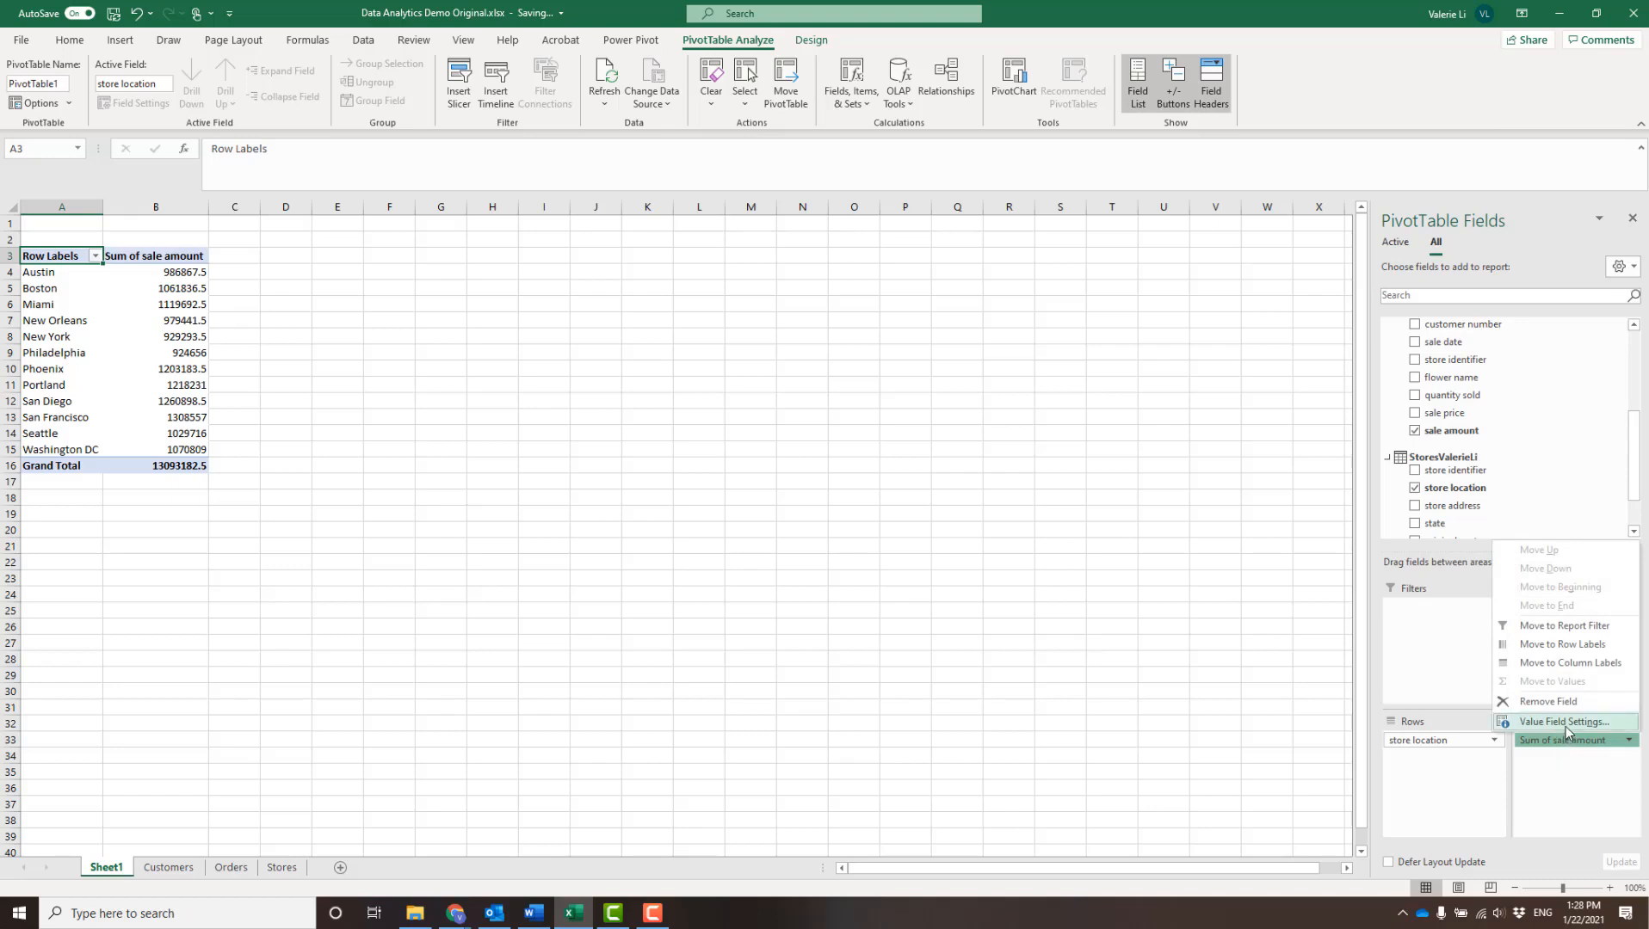
left_click(1565, 724)
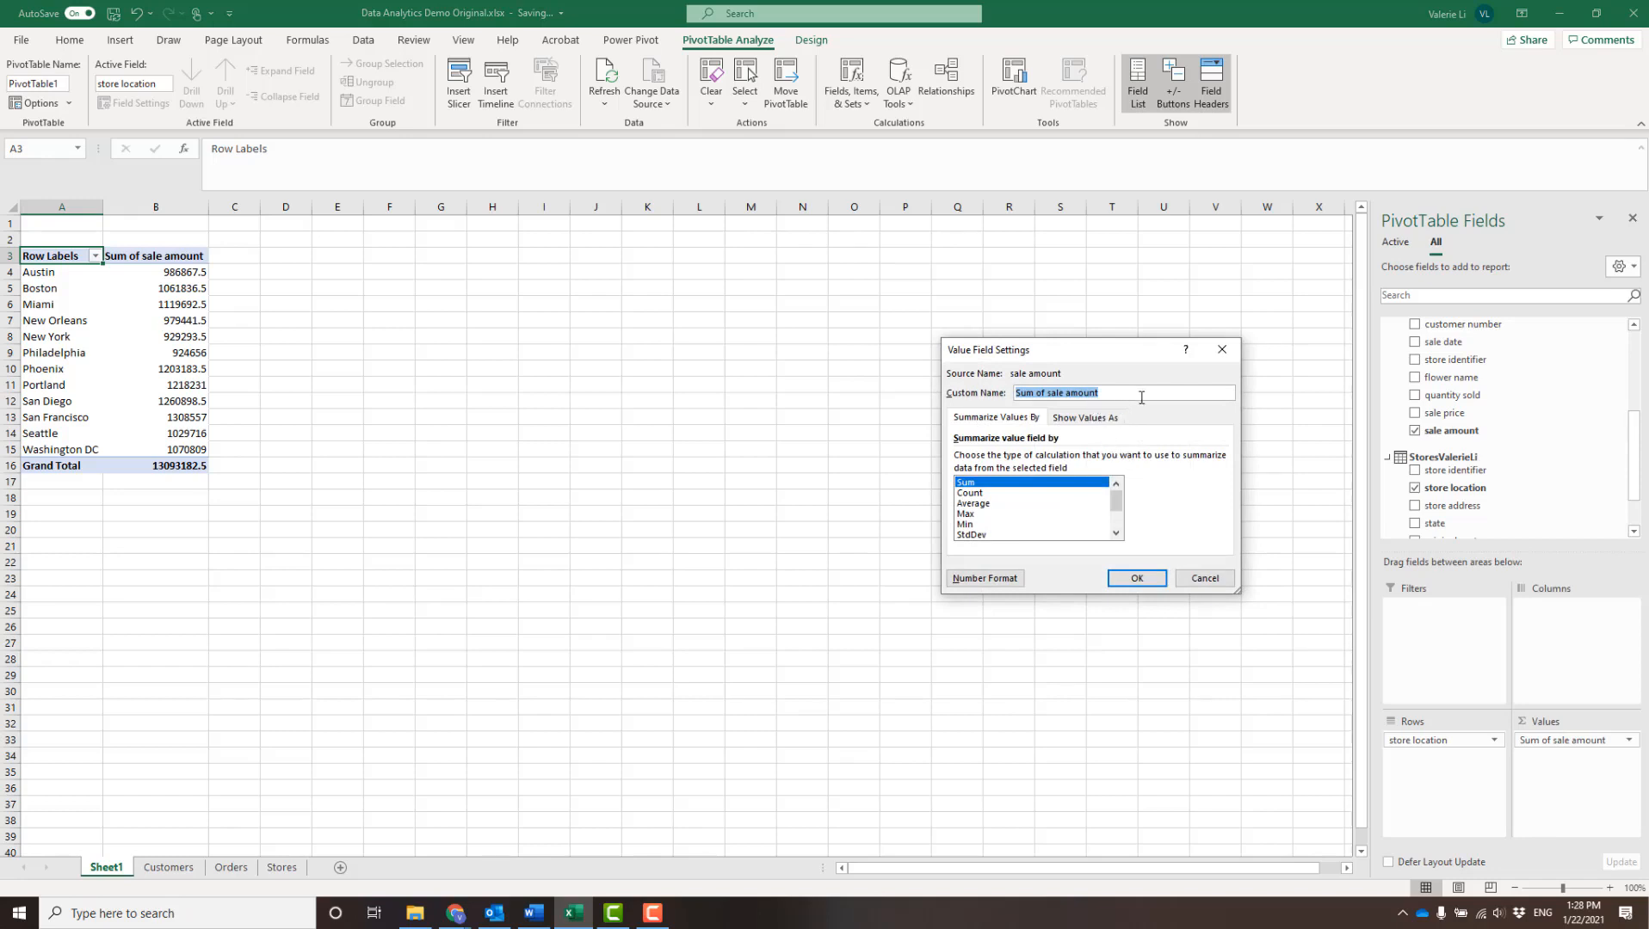
type("Total Sales")
left_click(1137, 577)
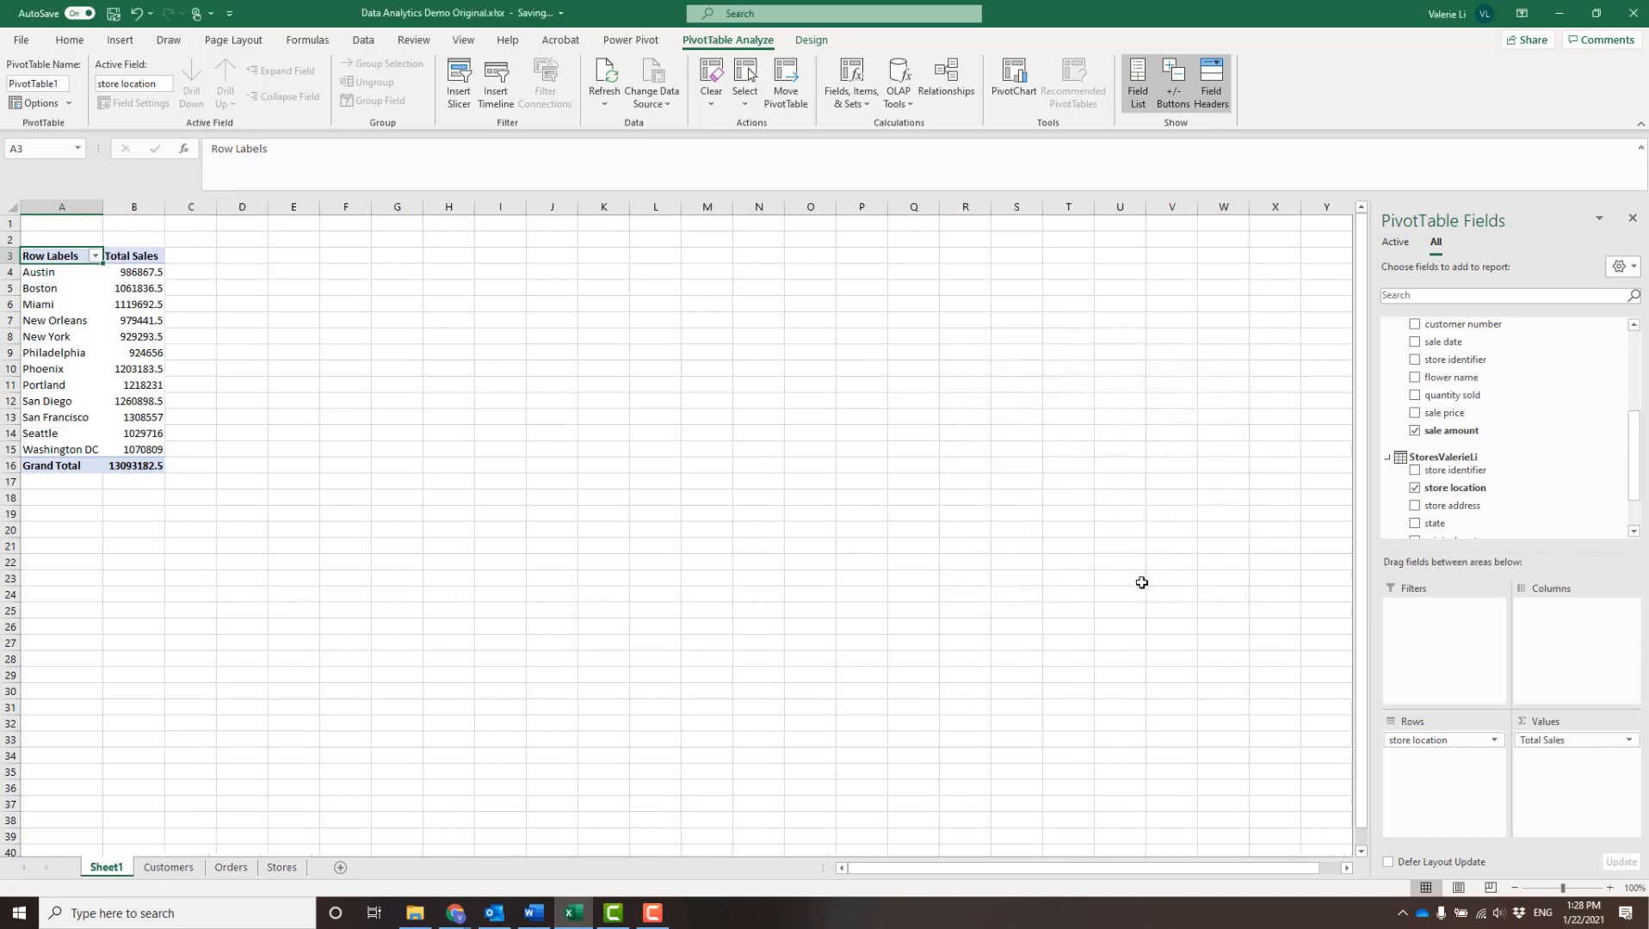
Step: Format Boston's total sales cell as Currency with two decimal places and the $ symbol
left_click_drag(140, 293, 143, 305)
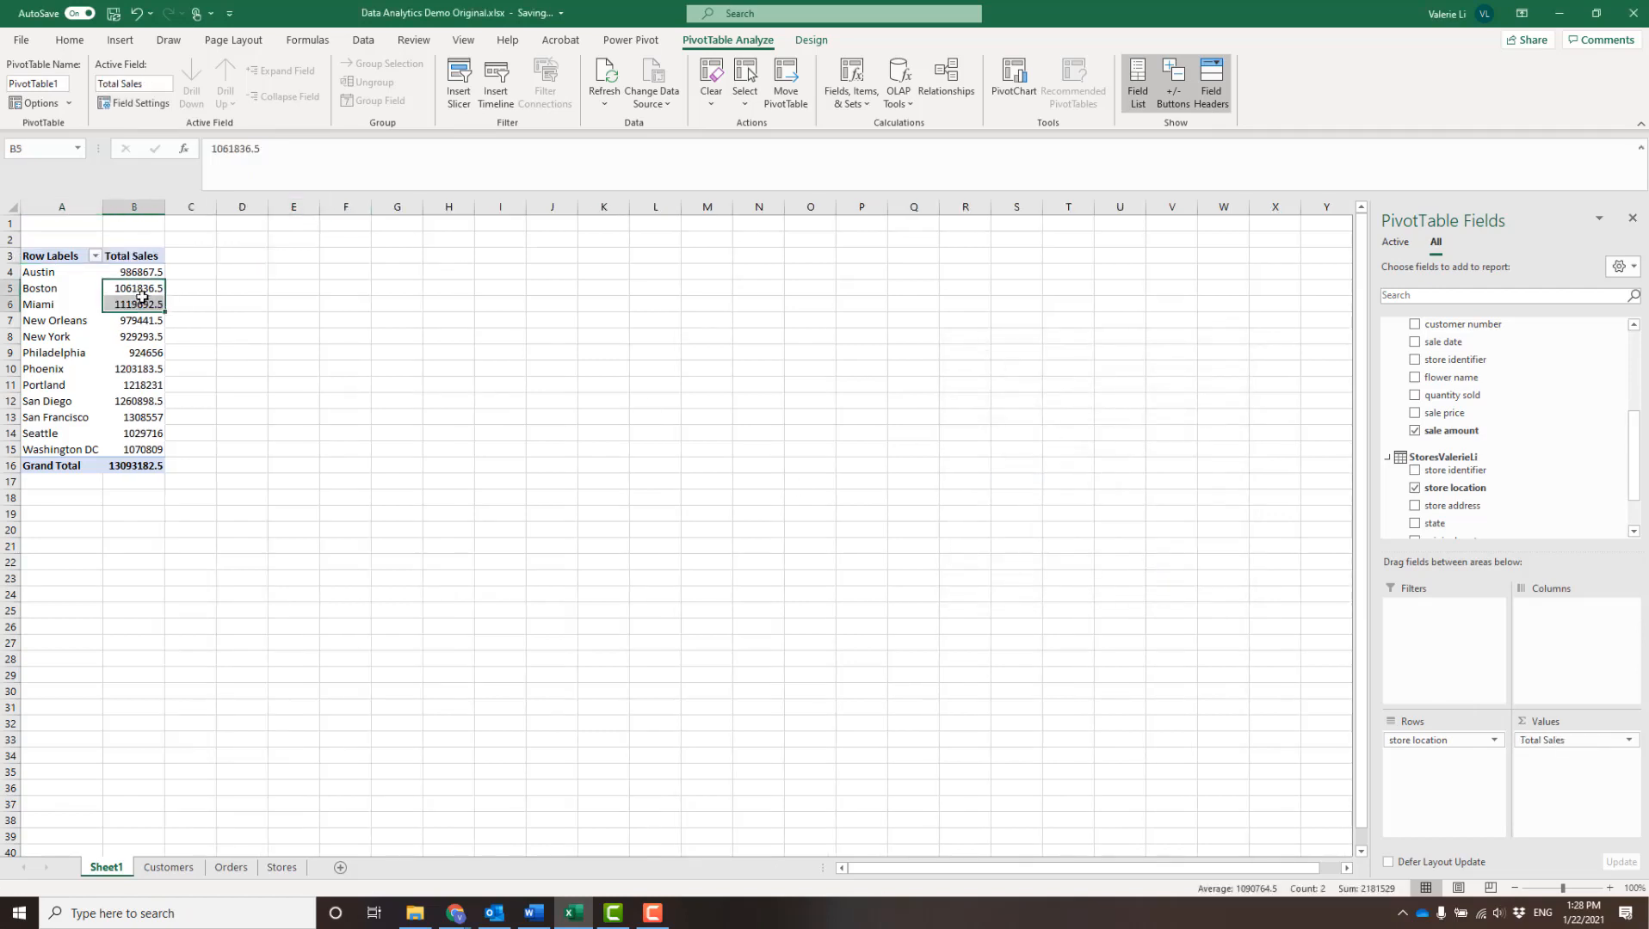
left_click(144, 290)
right_click(148, 292)
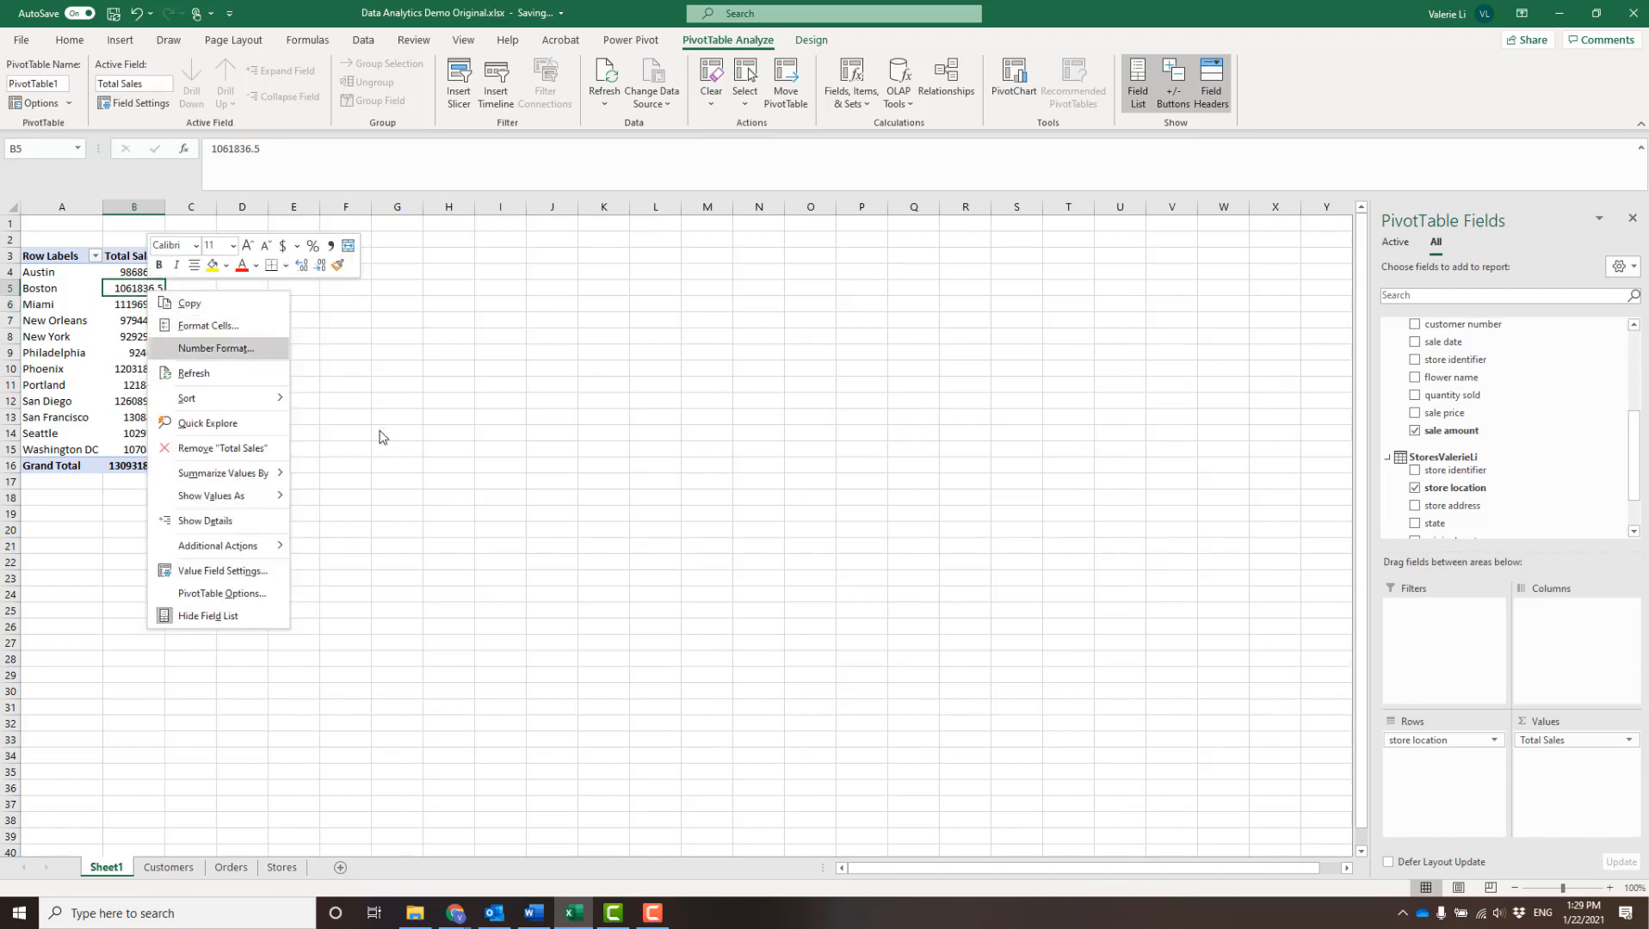
left_click(207, 325)
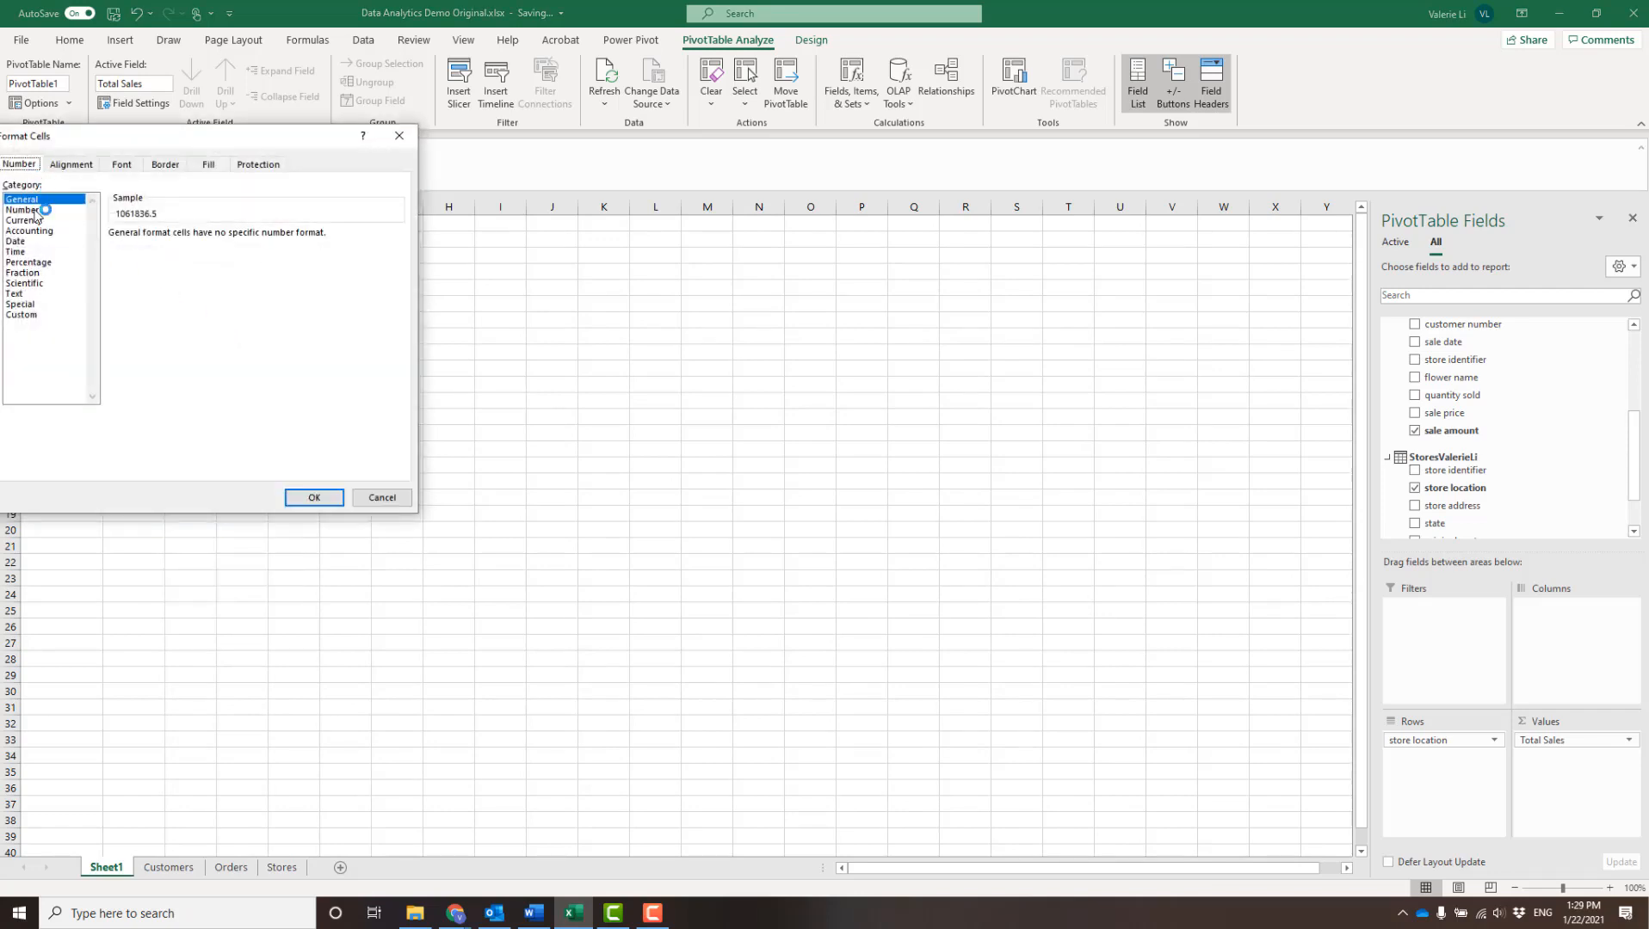
left_click(36, 210)
left_click(314, 499)
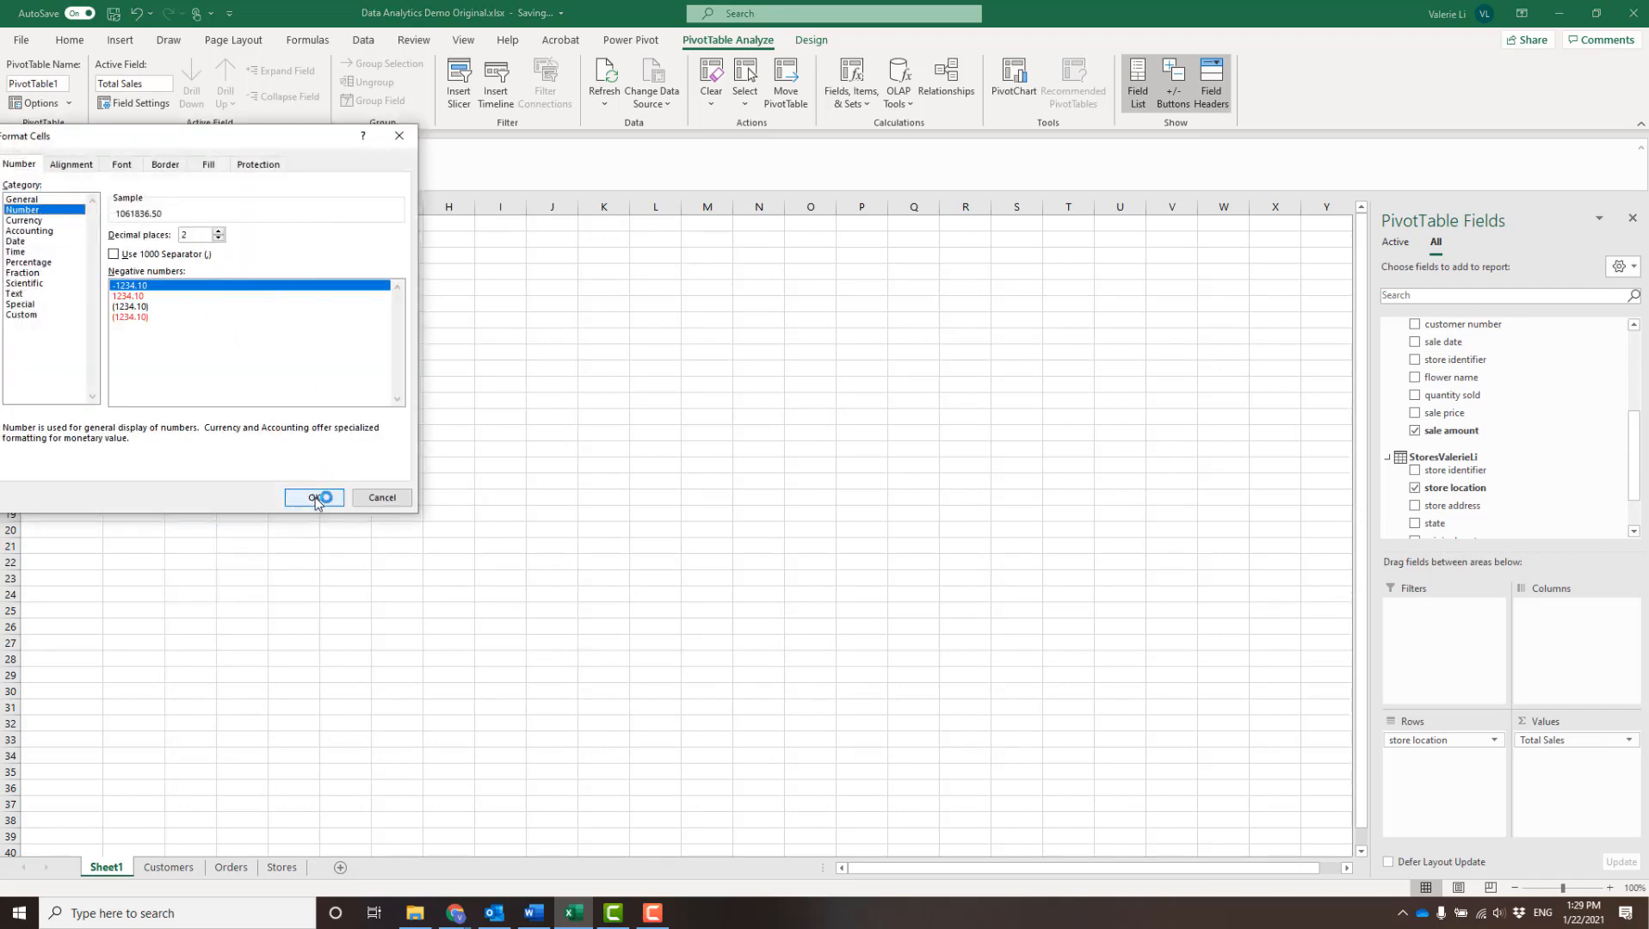
left_click(55, 221)
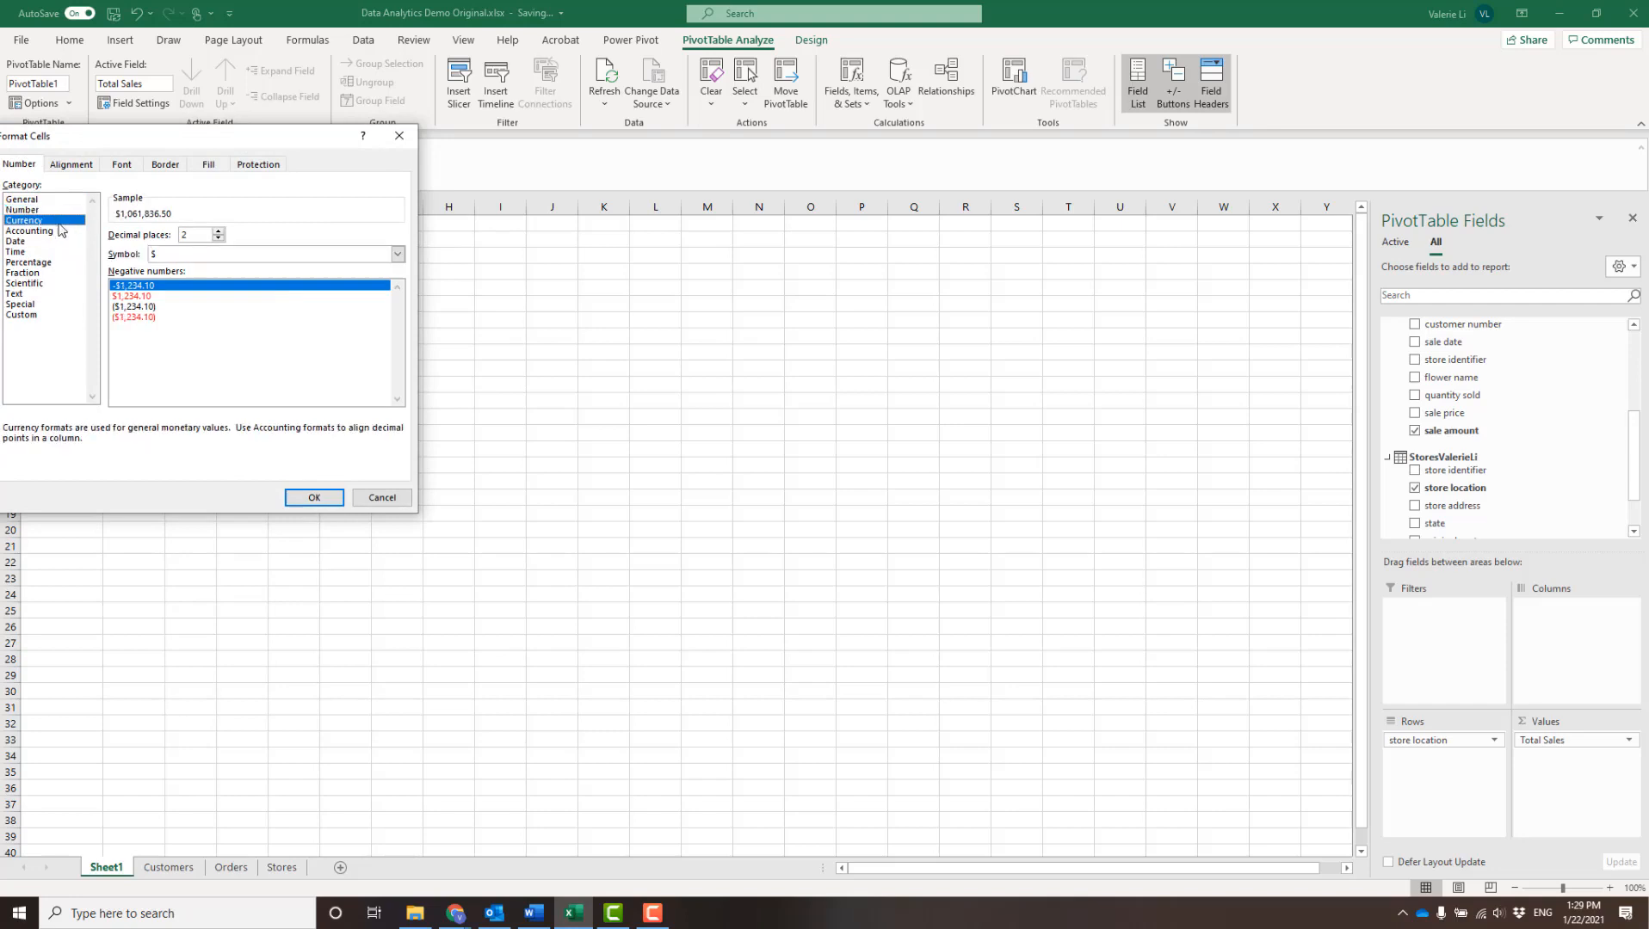
left_click(334, 499)
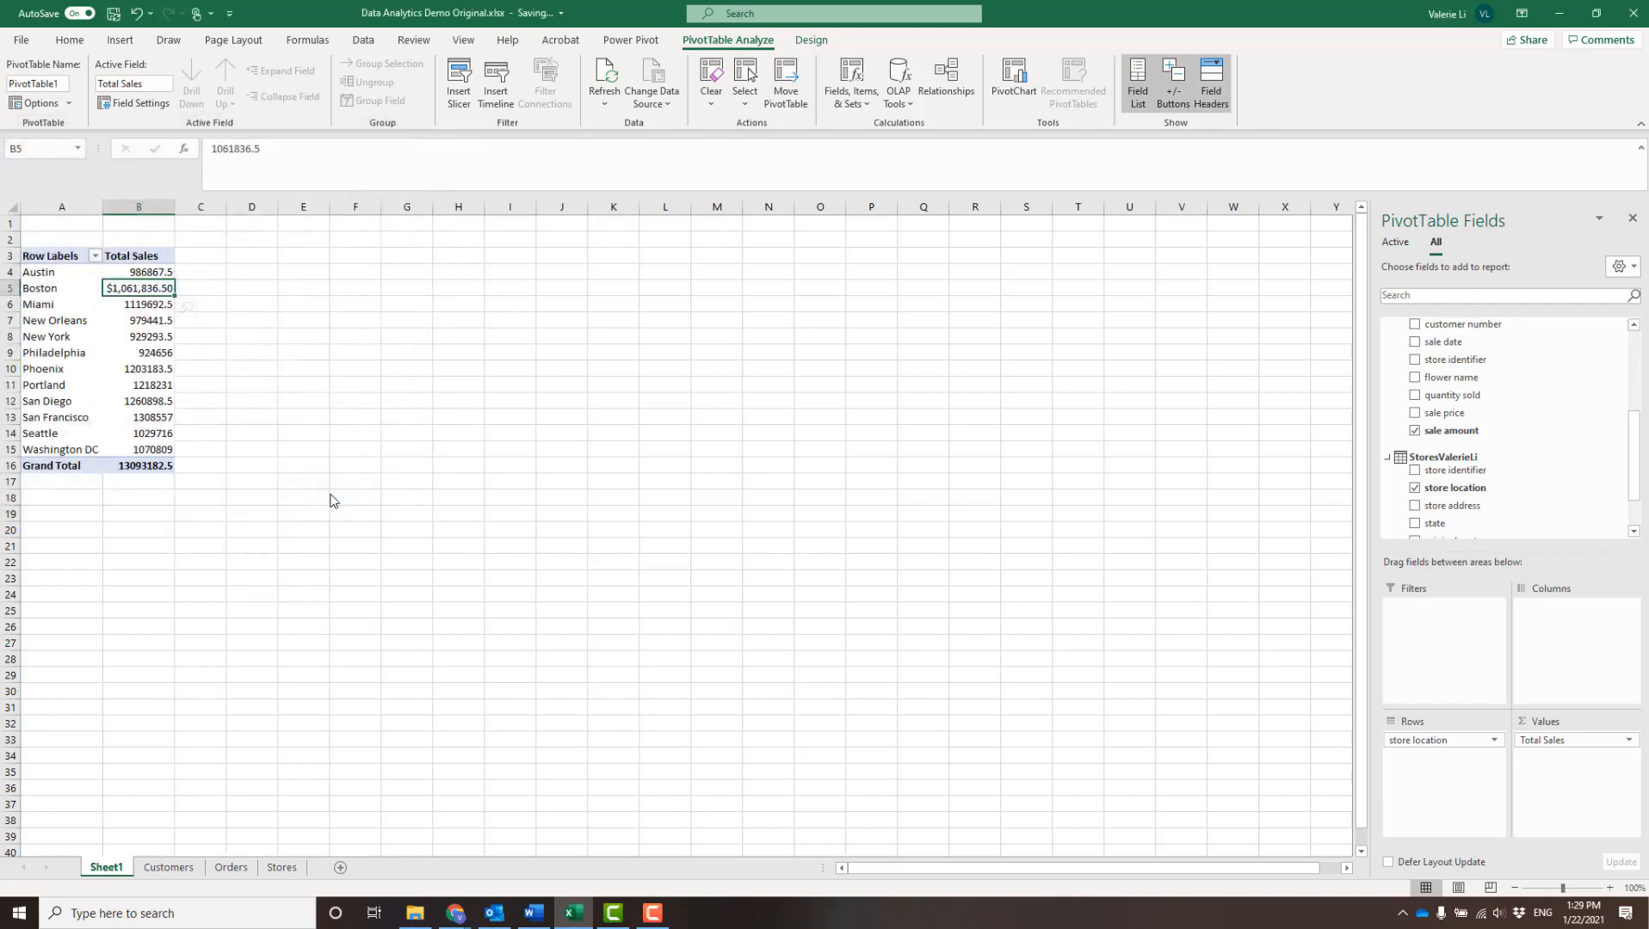
Step: Set the number format of the whole Total Sales value field to Currency with two decimal places and the $ symbol
left_click(155, 259)
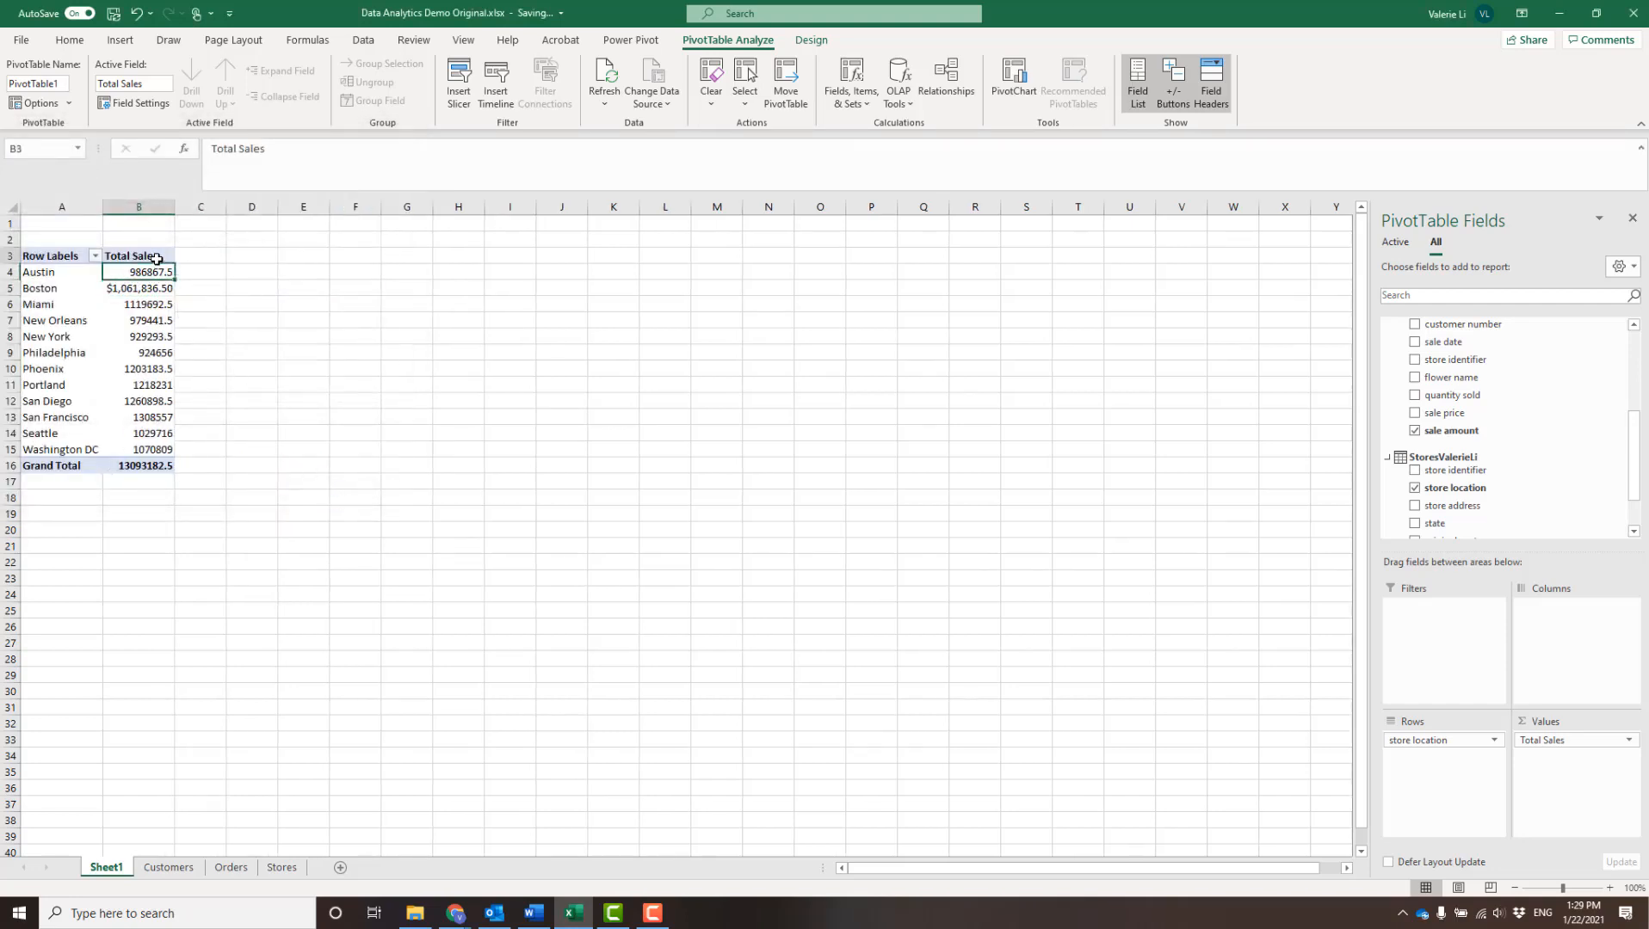
right_click(156, 259)
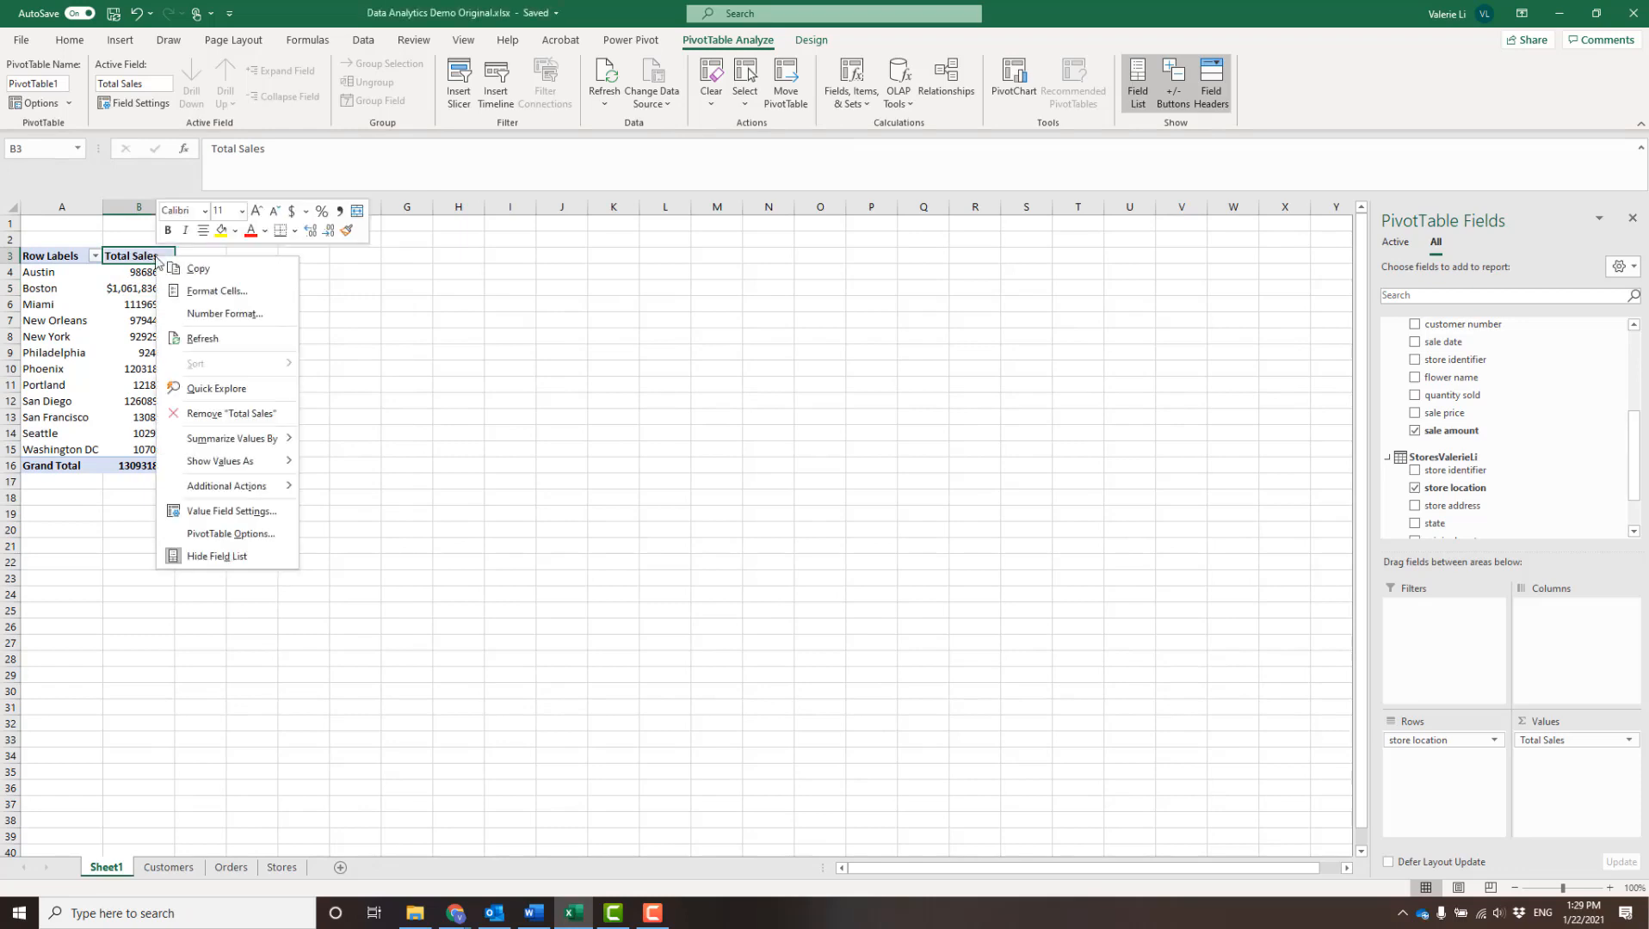
left_click(1629, 741)
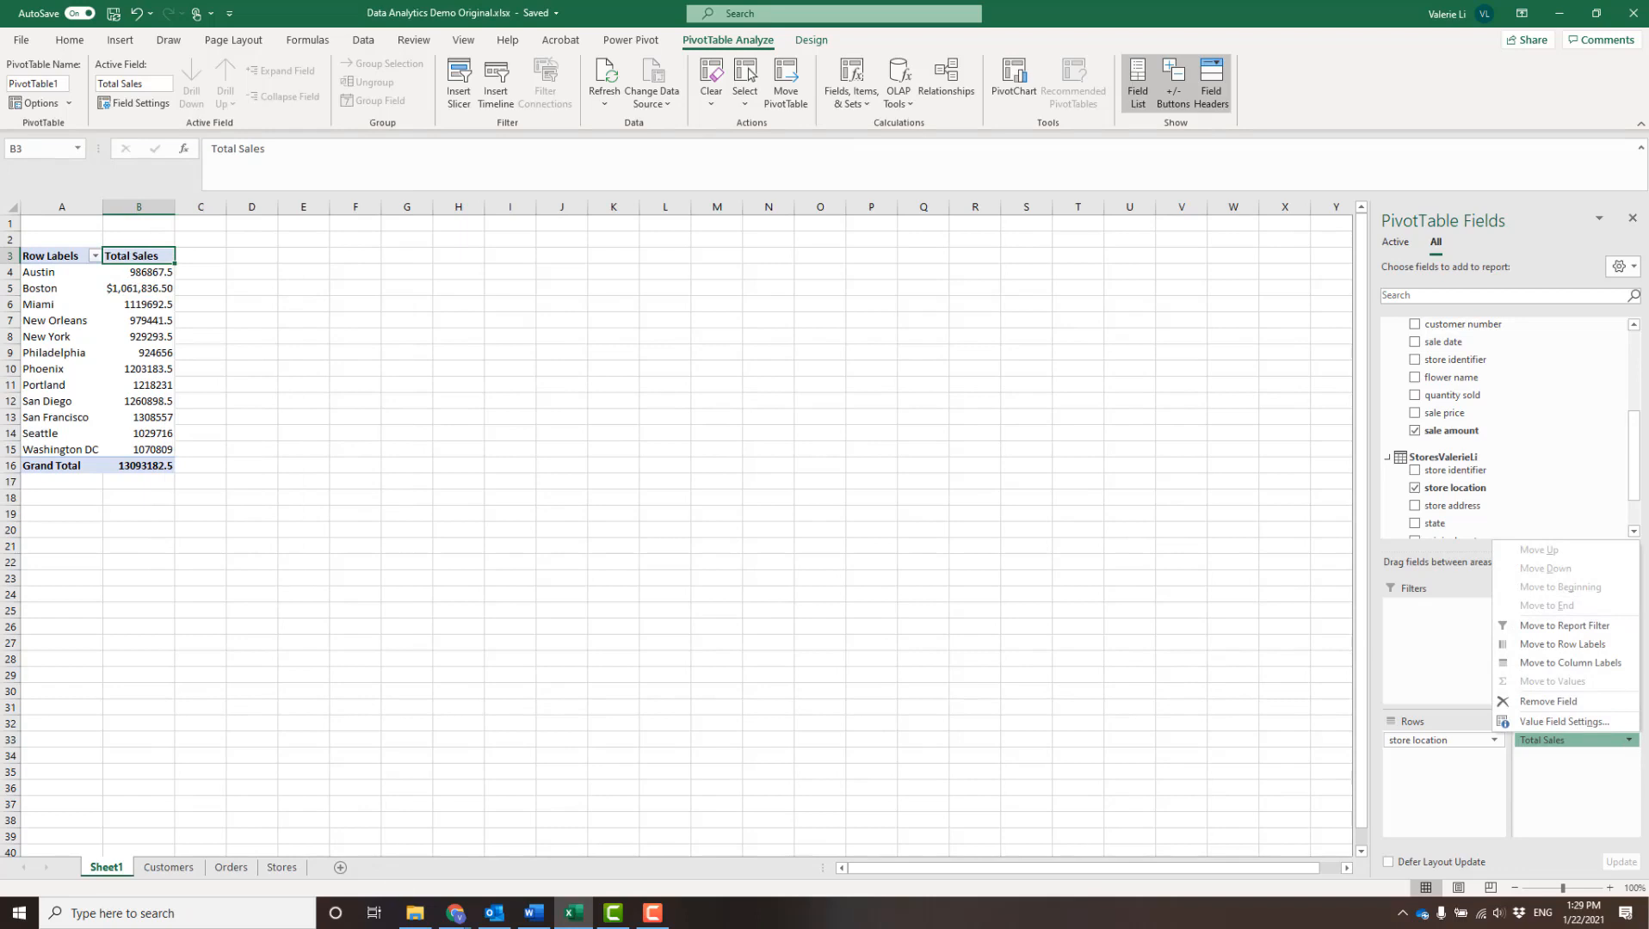
key("Escape")
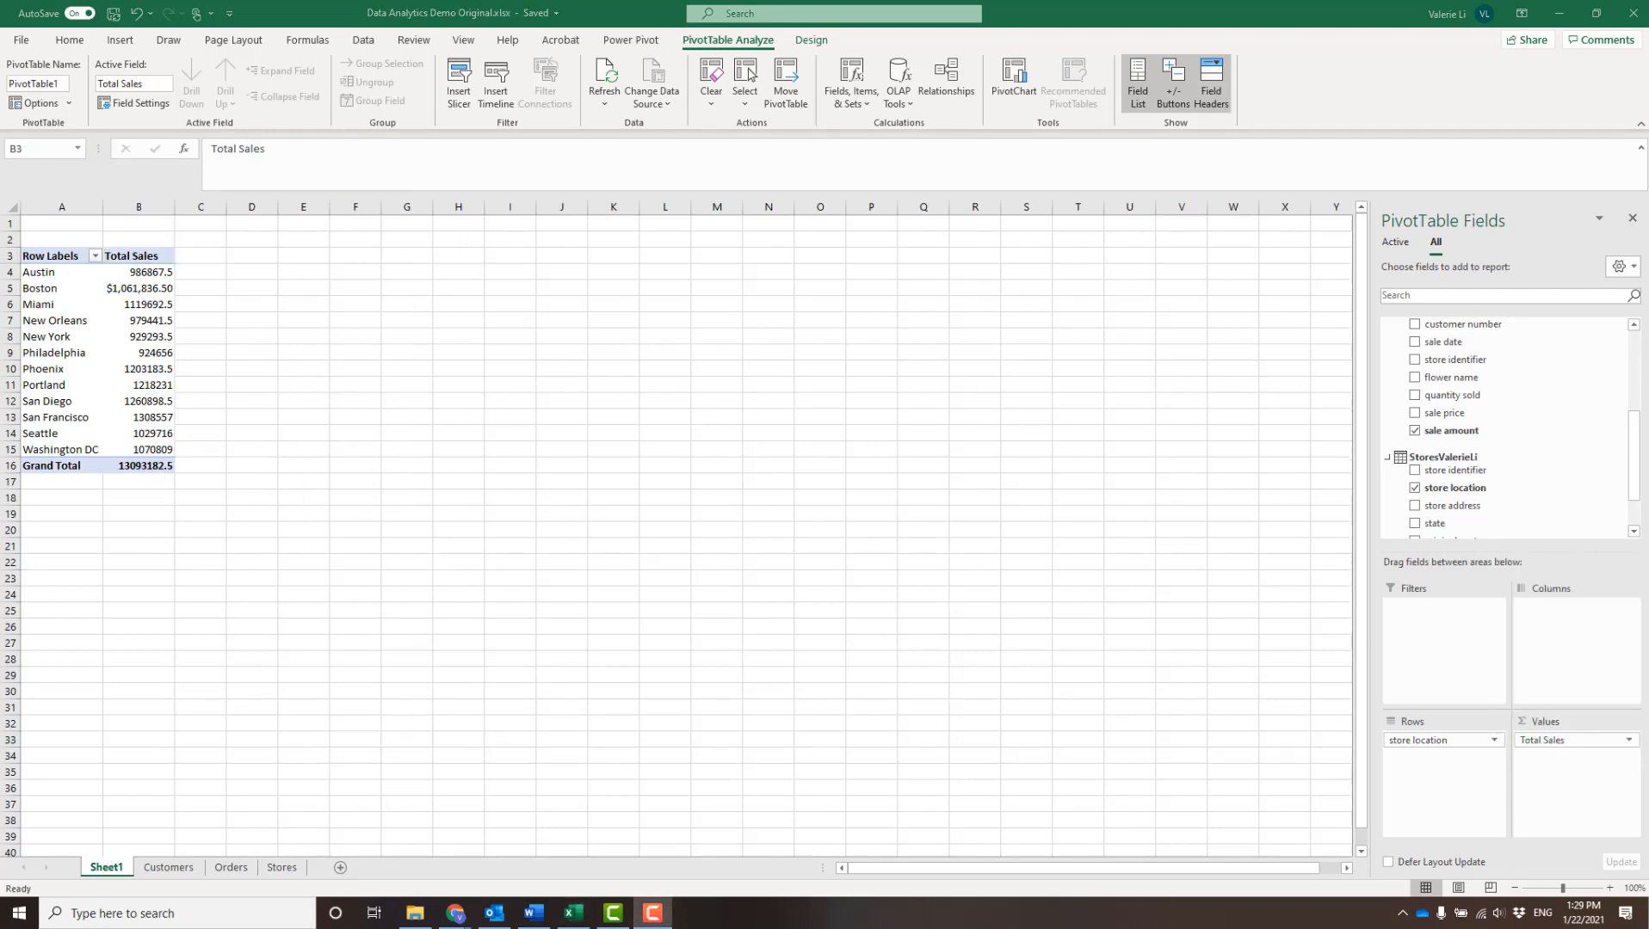
left_click(1628, 742)
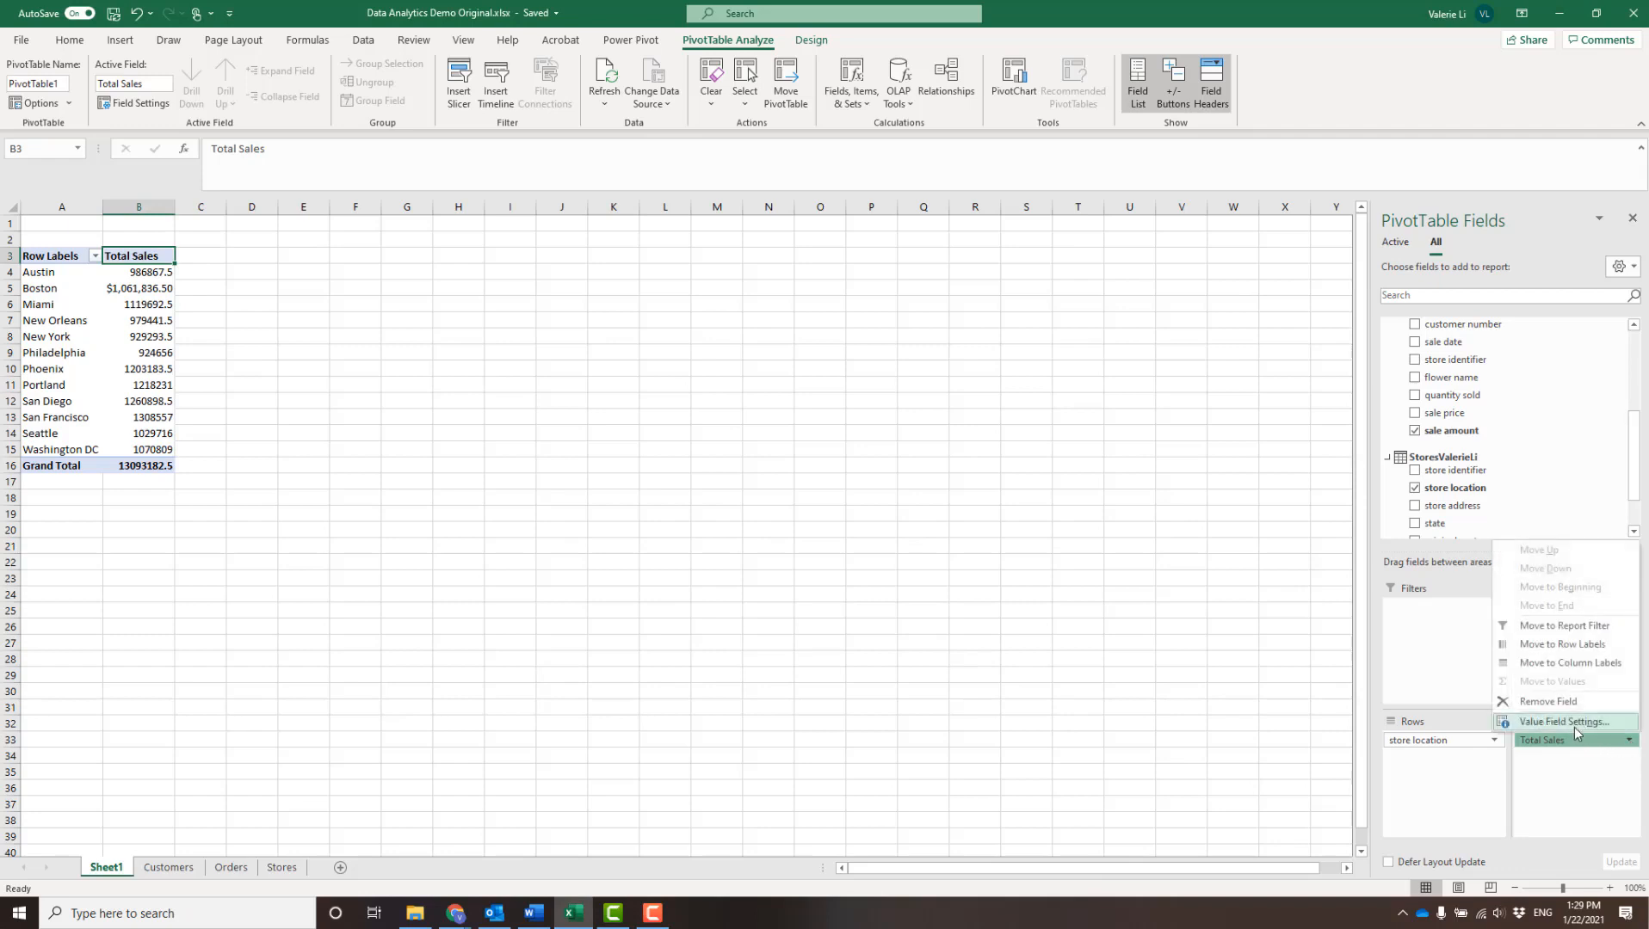
left_click(1564, 722)
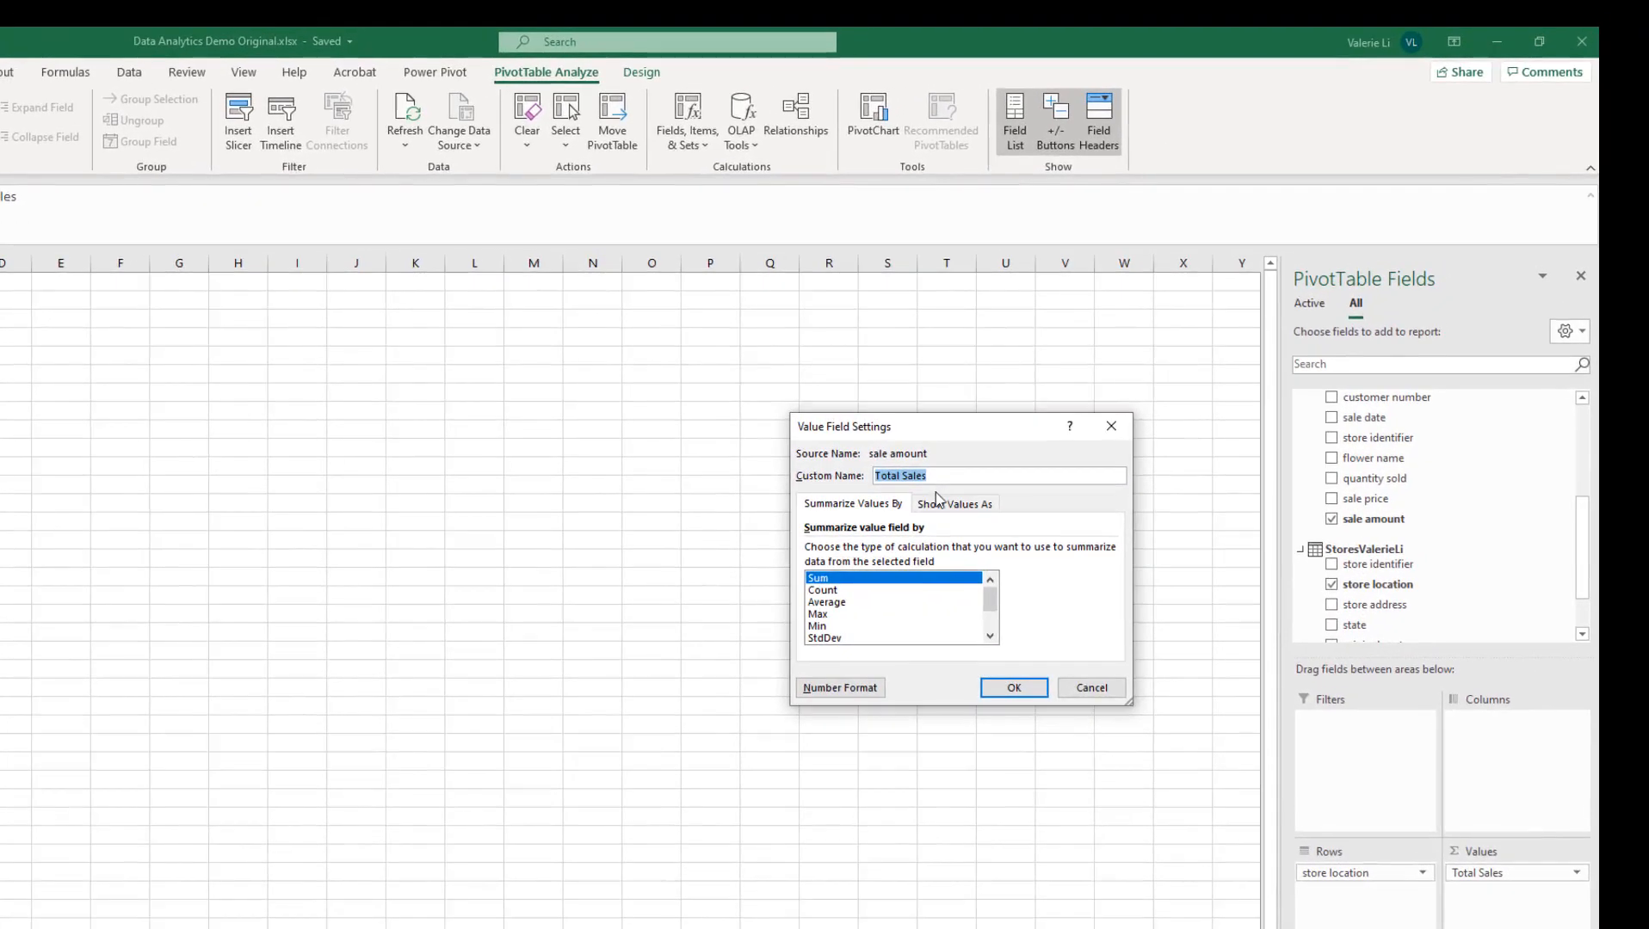
left_click(850, 688)
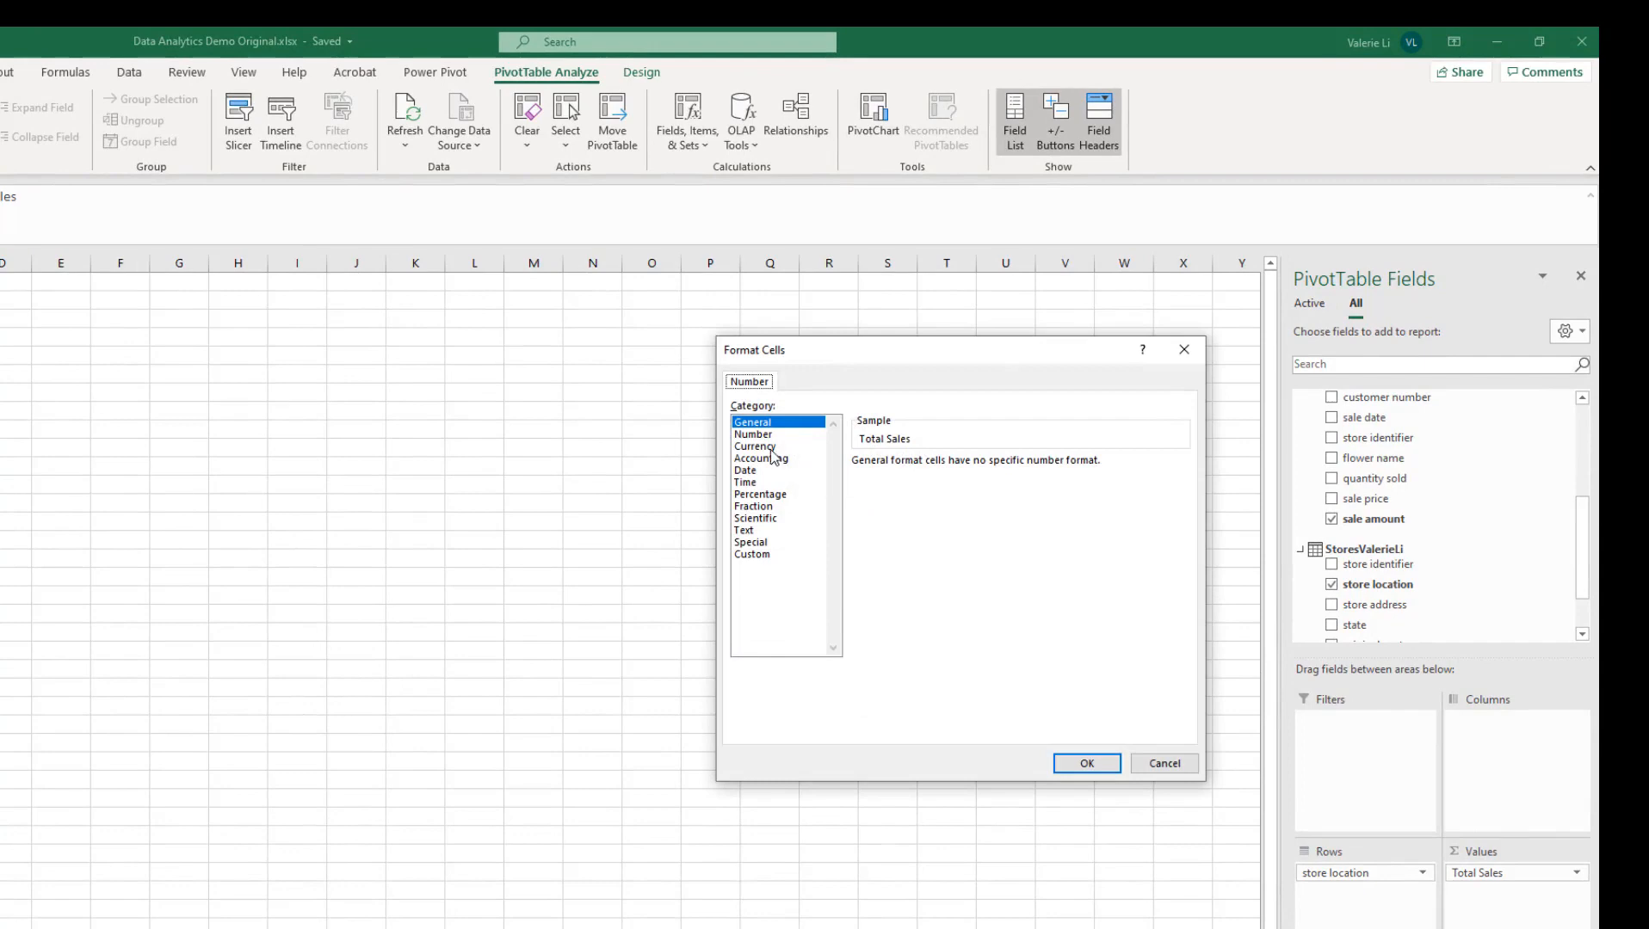
left_click(771, 447)
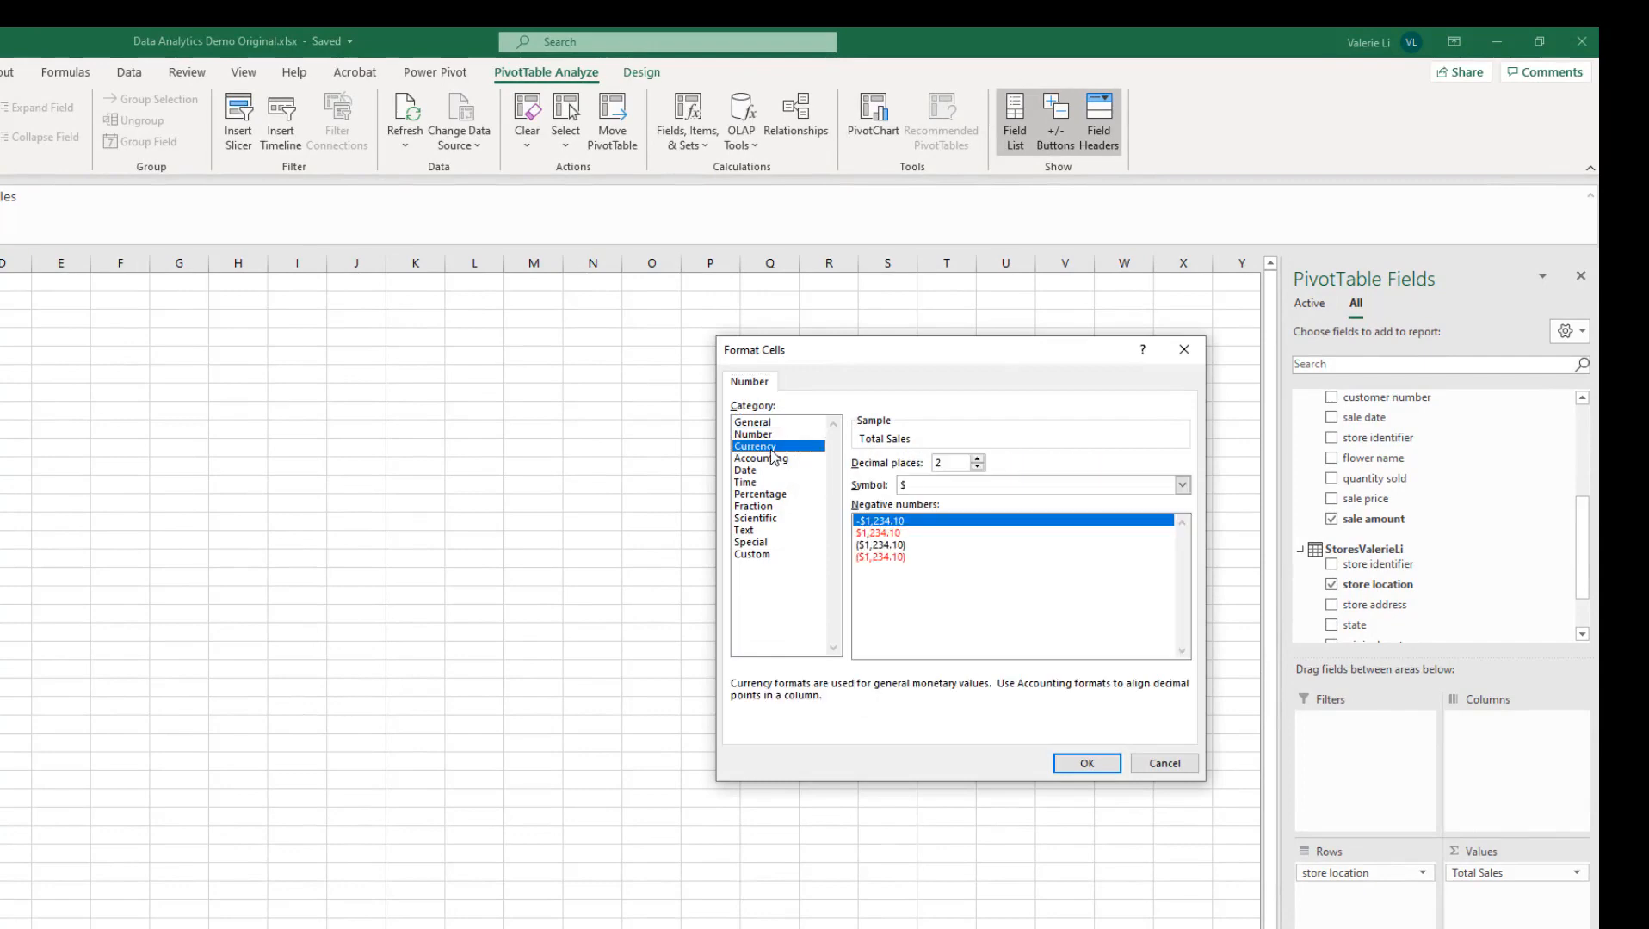
left_click(1087, 764)
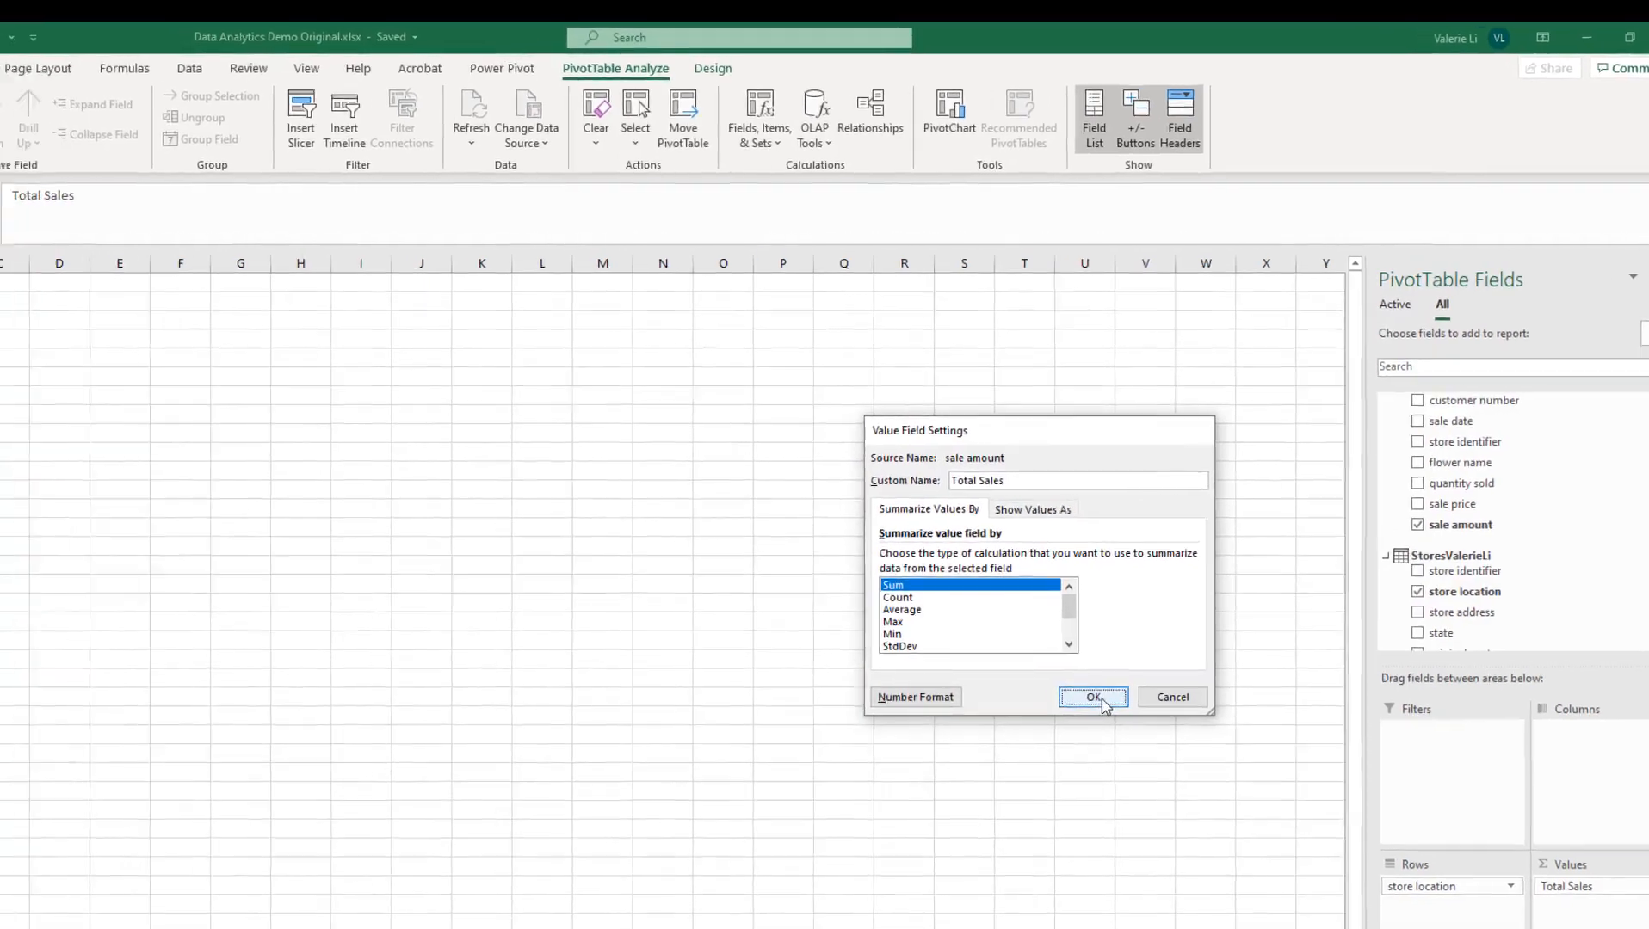
left_click(1102, 702)
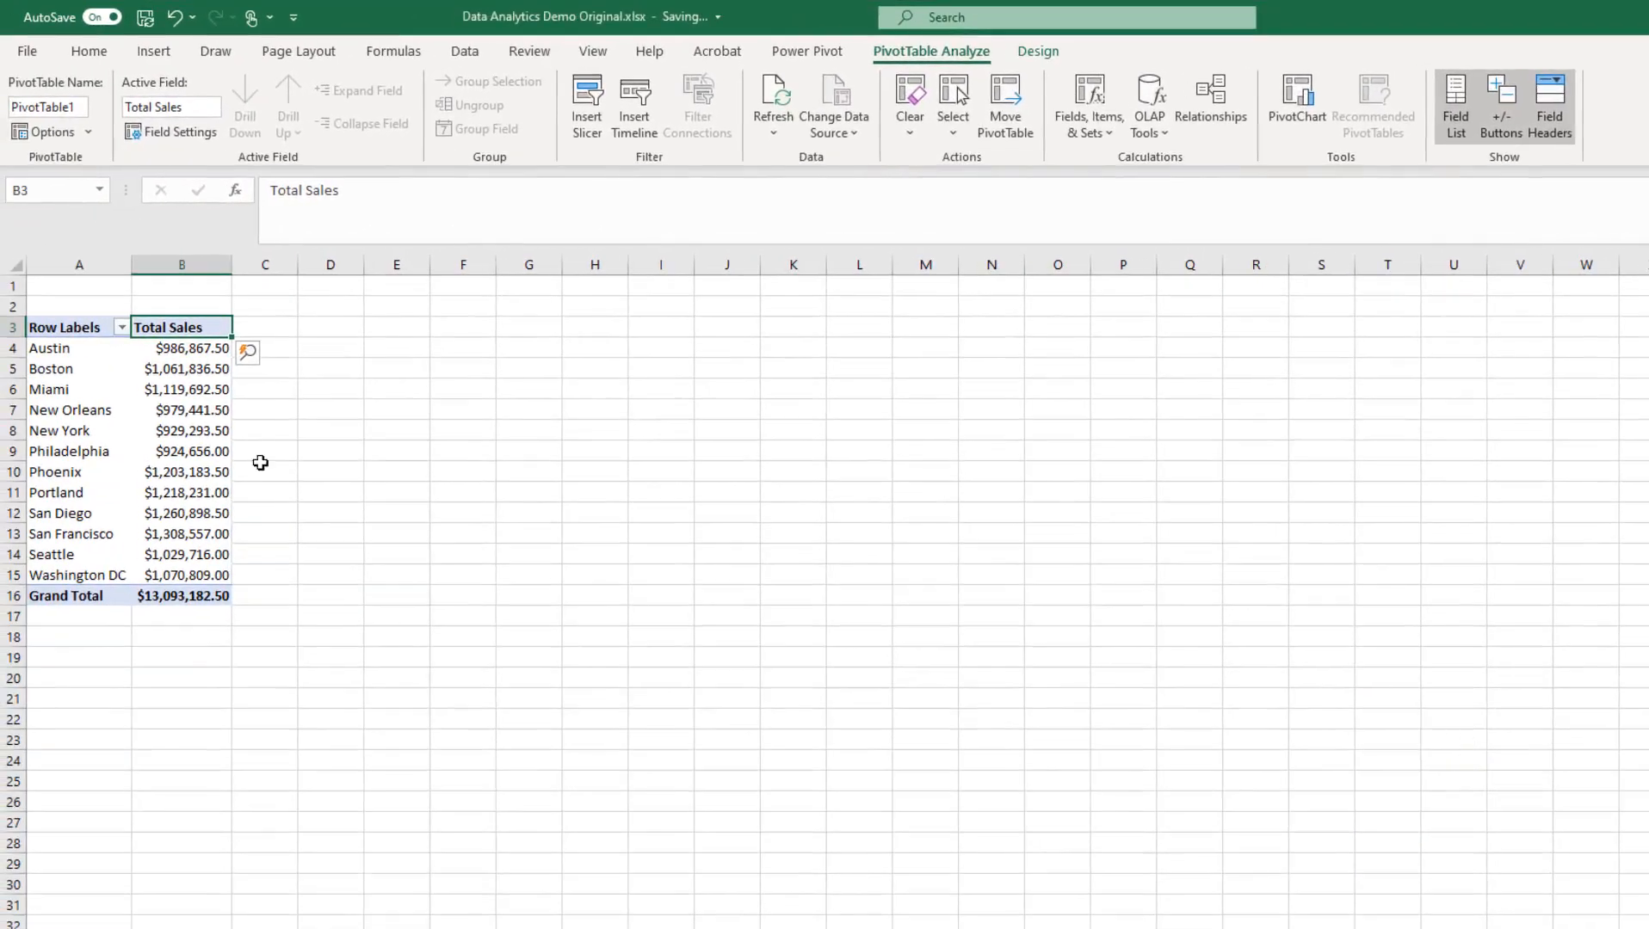
left_click(175, 636)
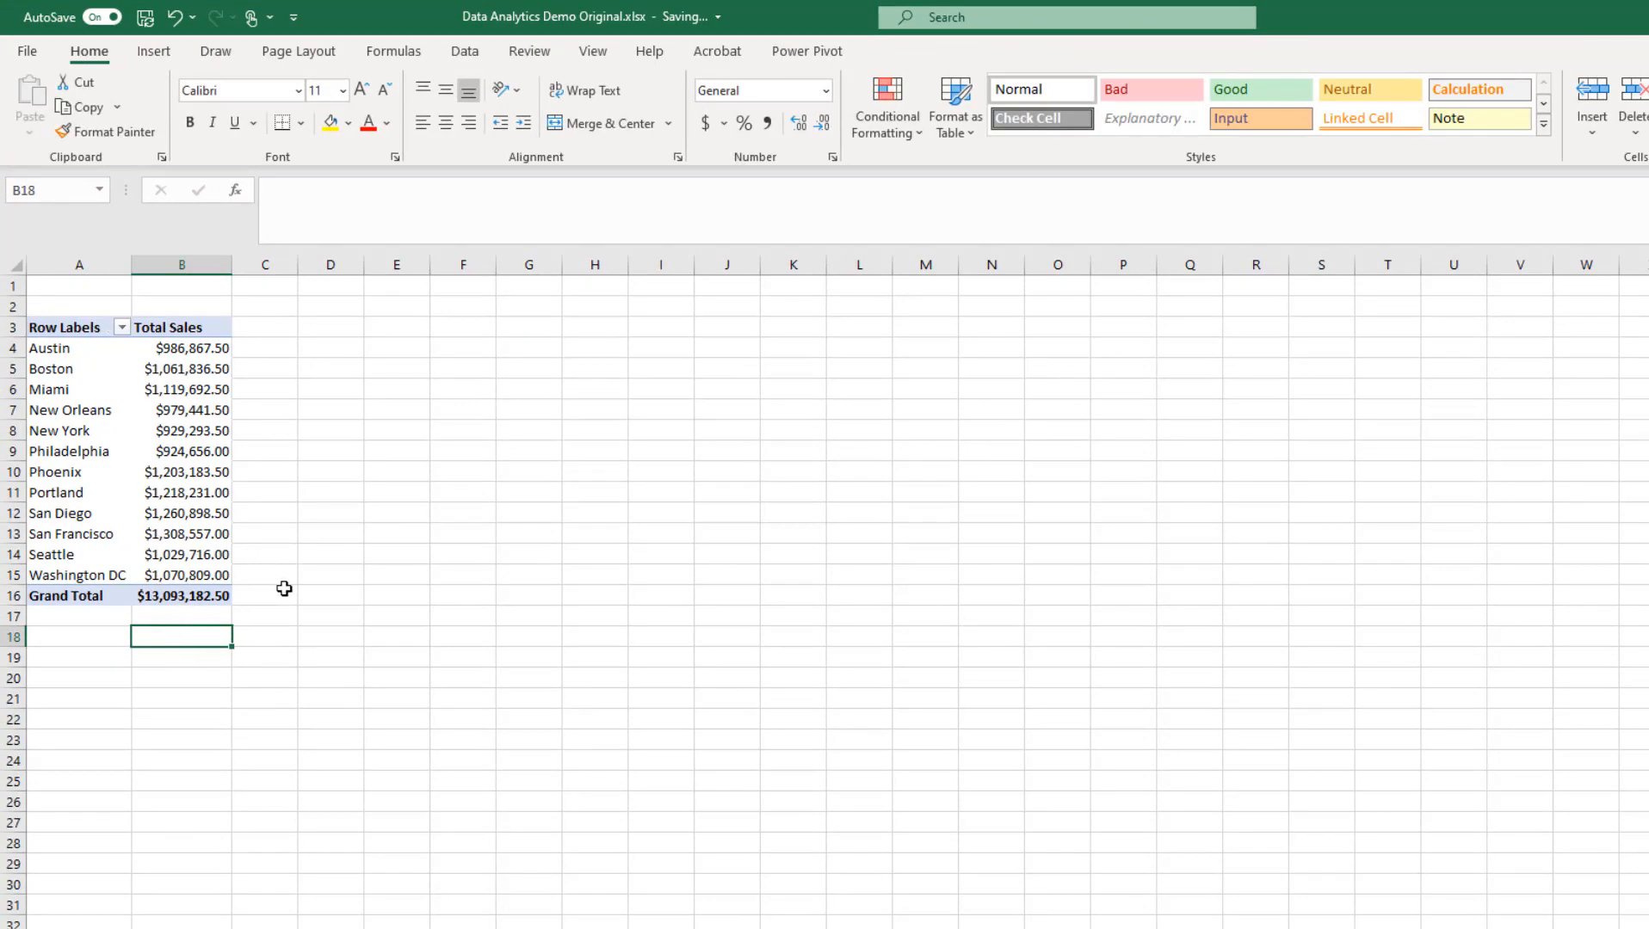
left_click(148, 454)
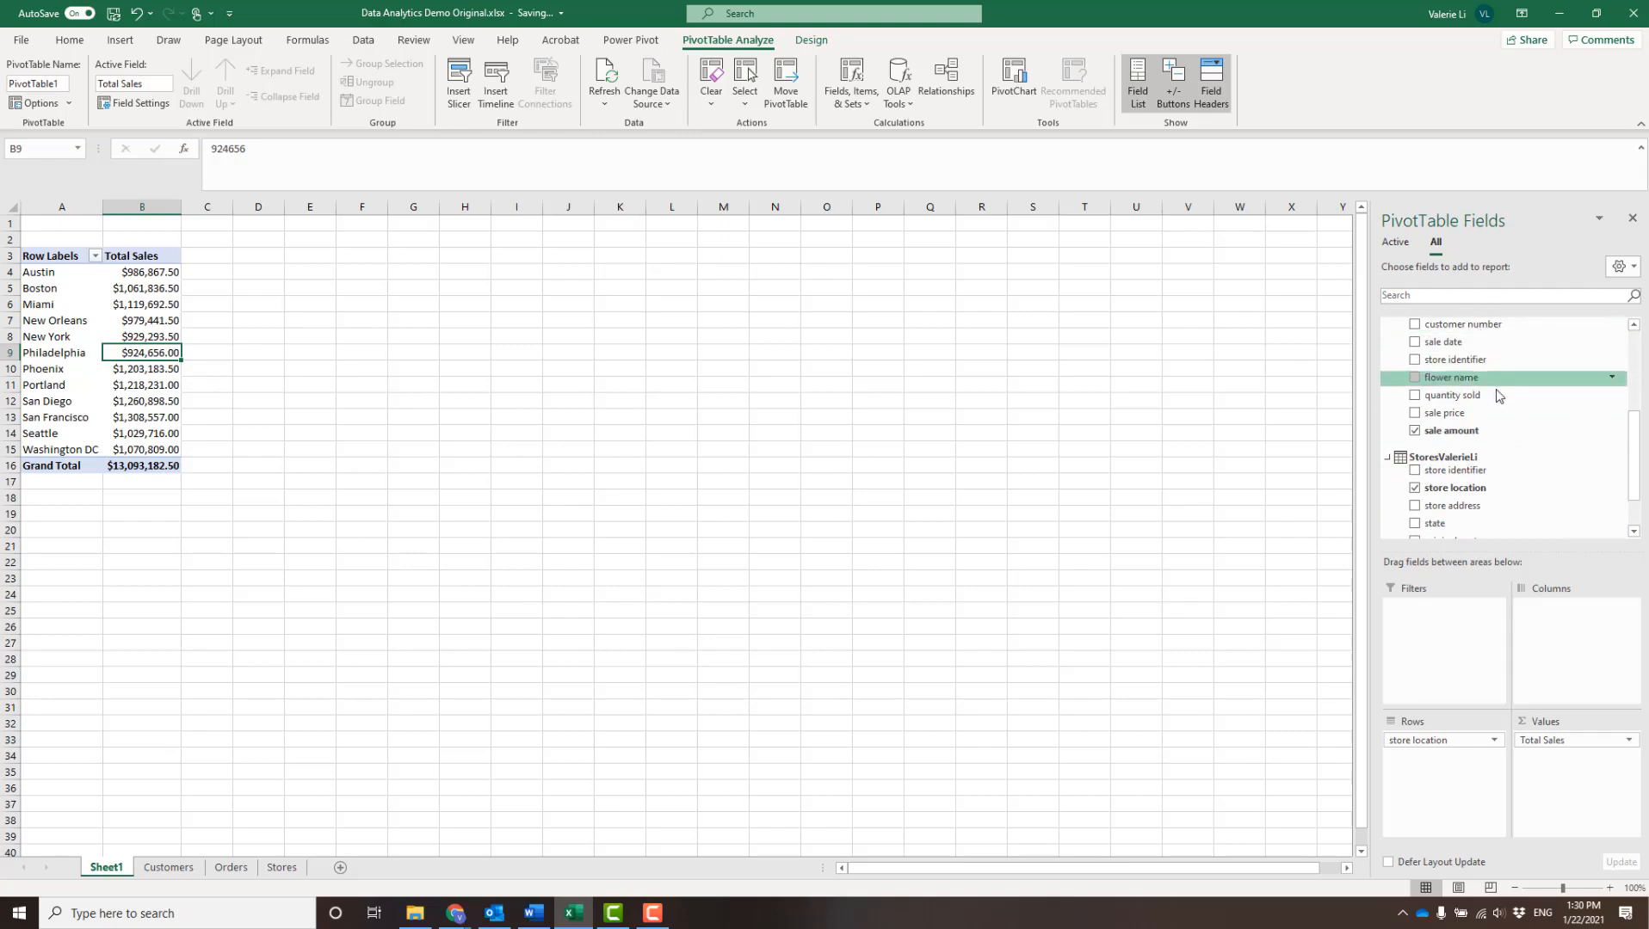
scroll(1495, 395, "up", 2)
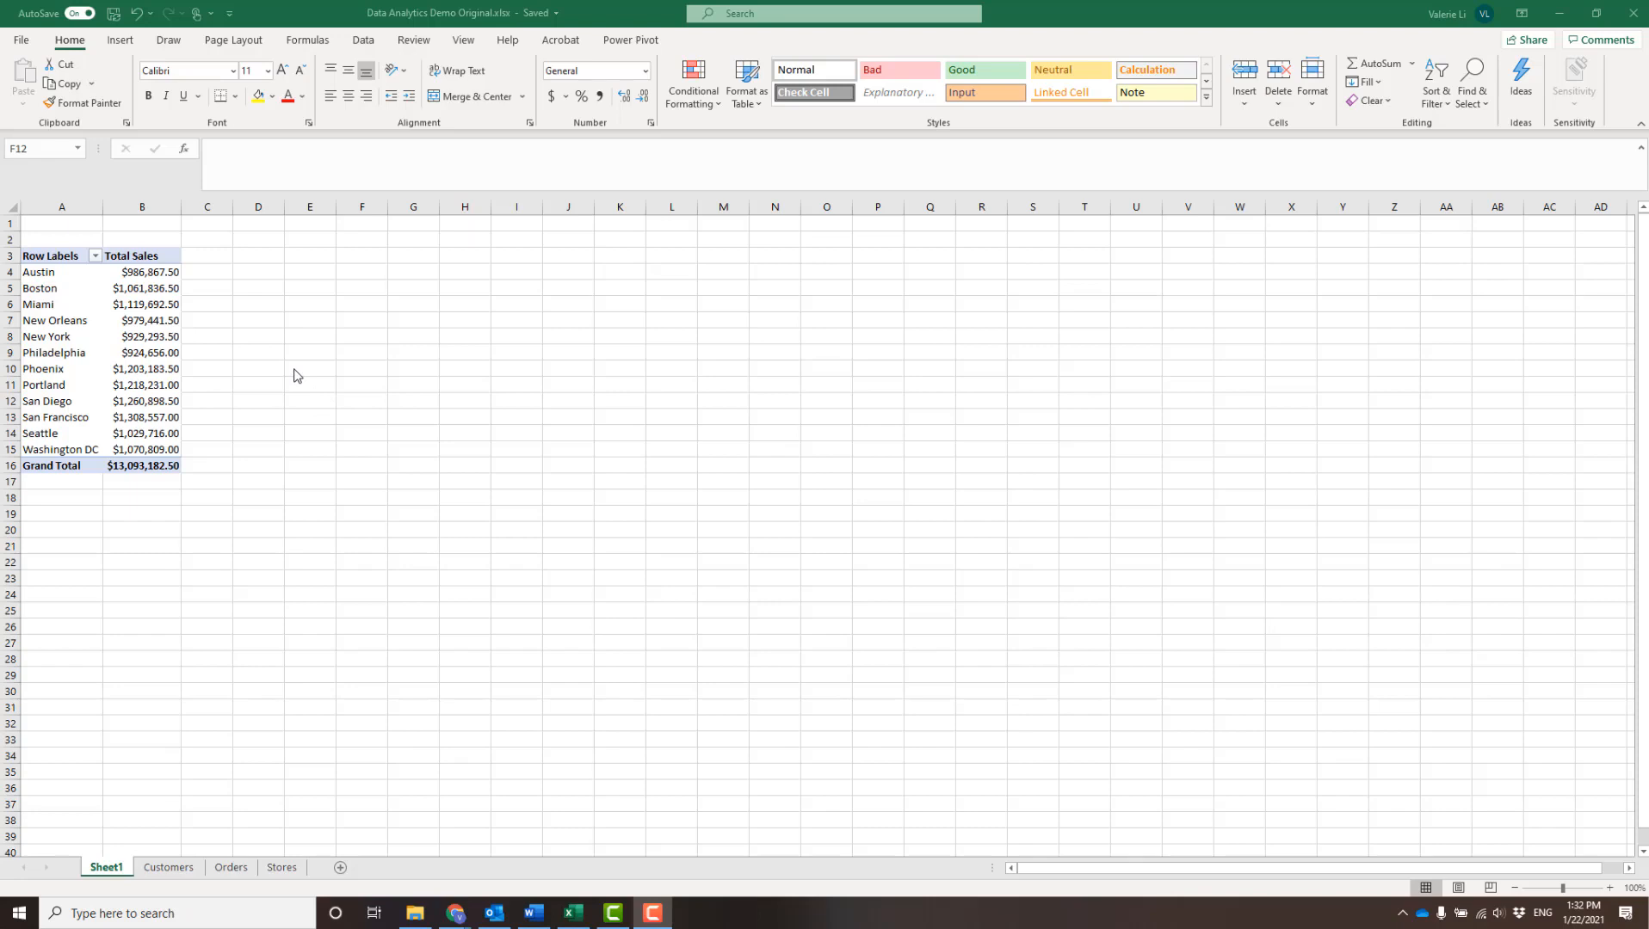
Step: Insert a Clustered Column PivotChart based on the store location PivotTable
left_click(120, 371)
left_click(120, 371)
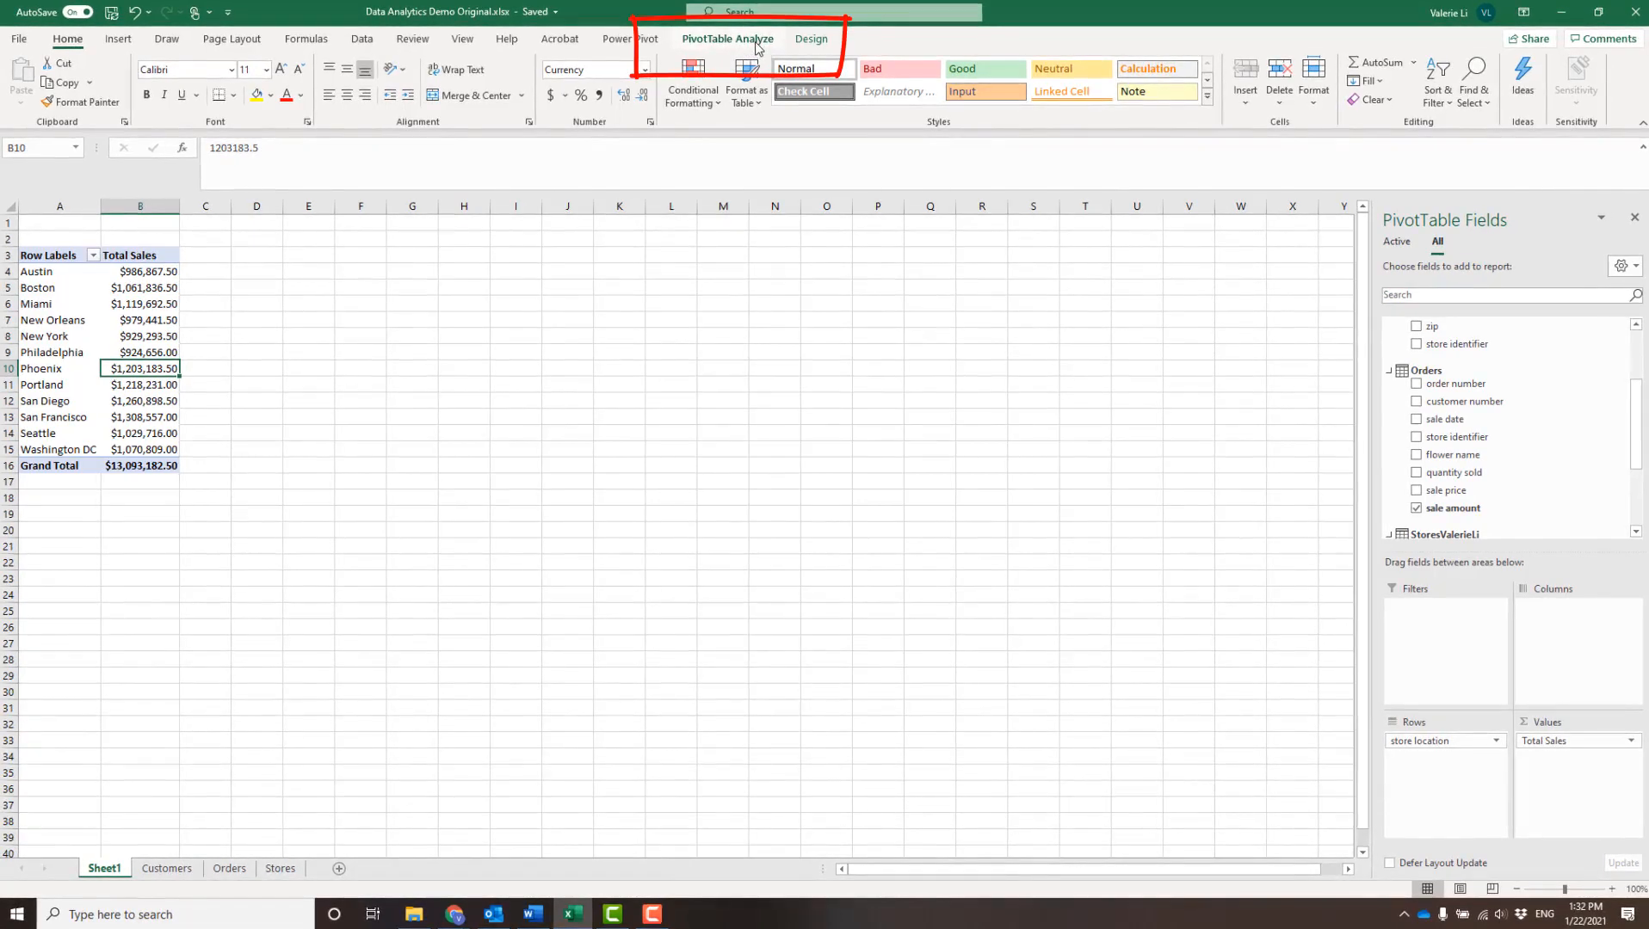
left_click(753, 44)
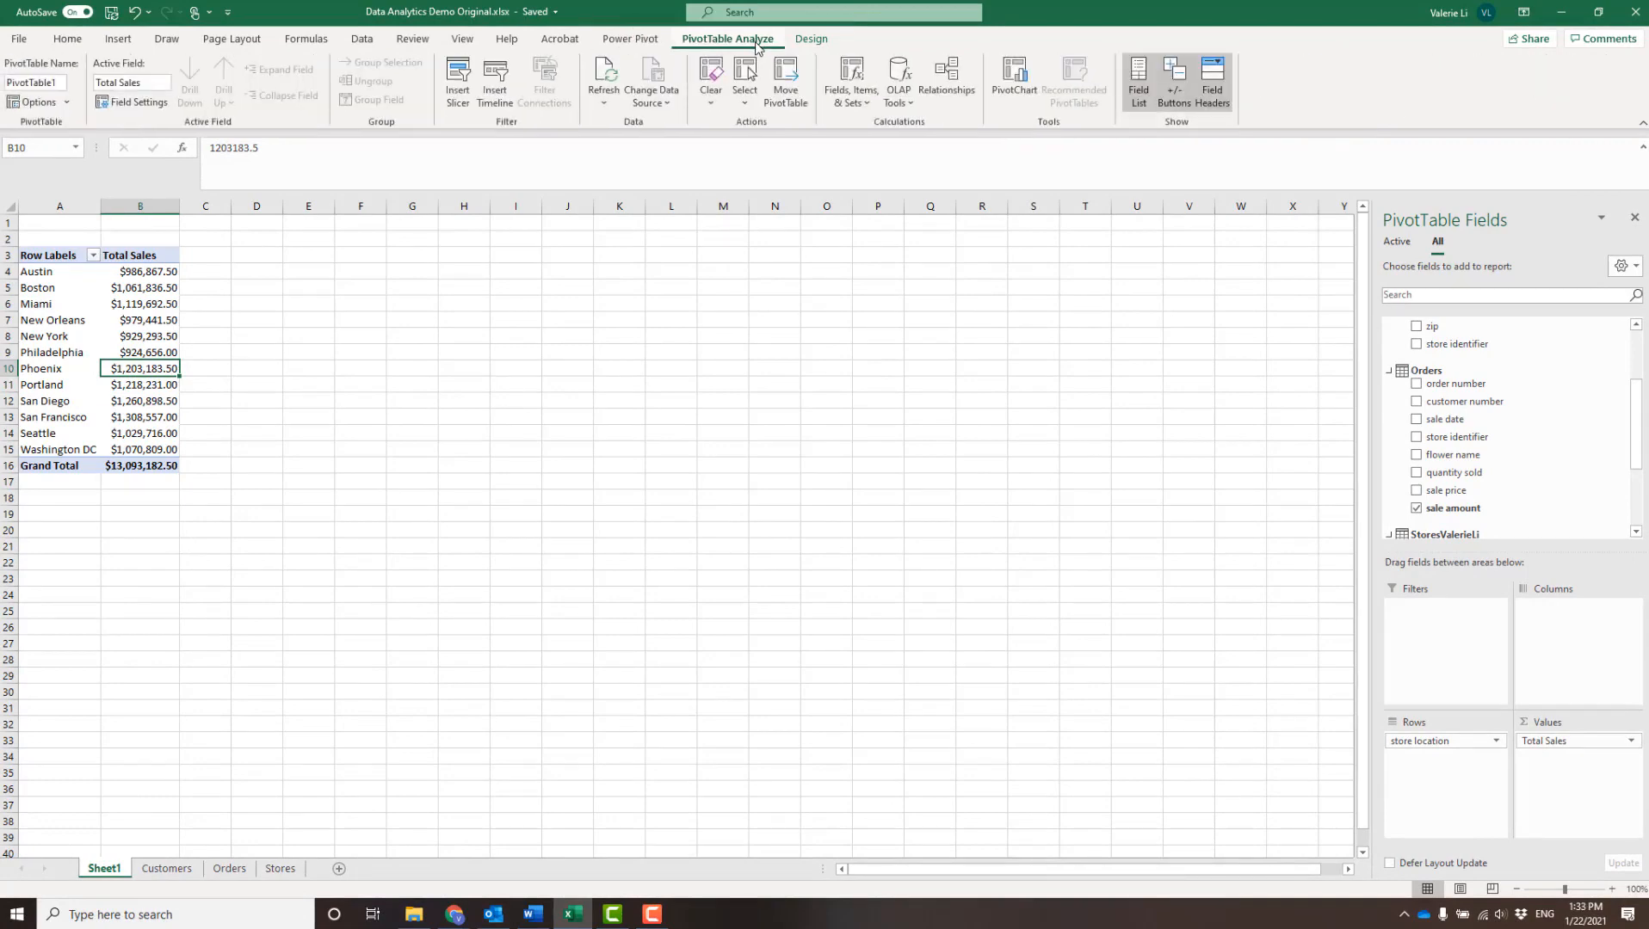
left_click(1015, 82)
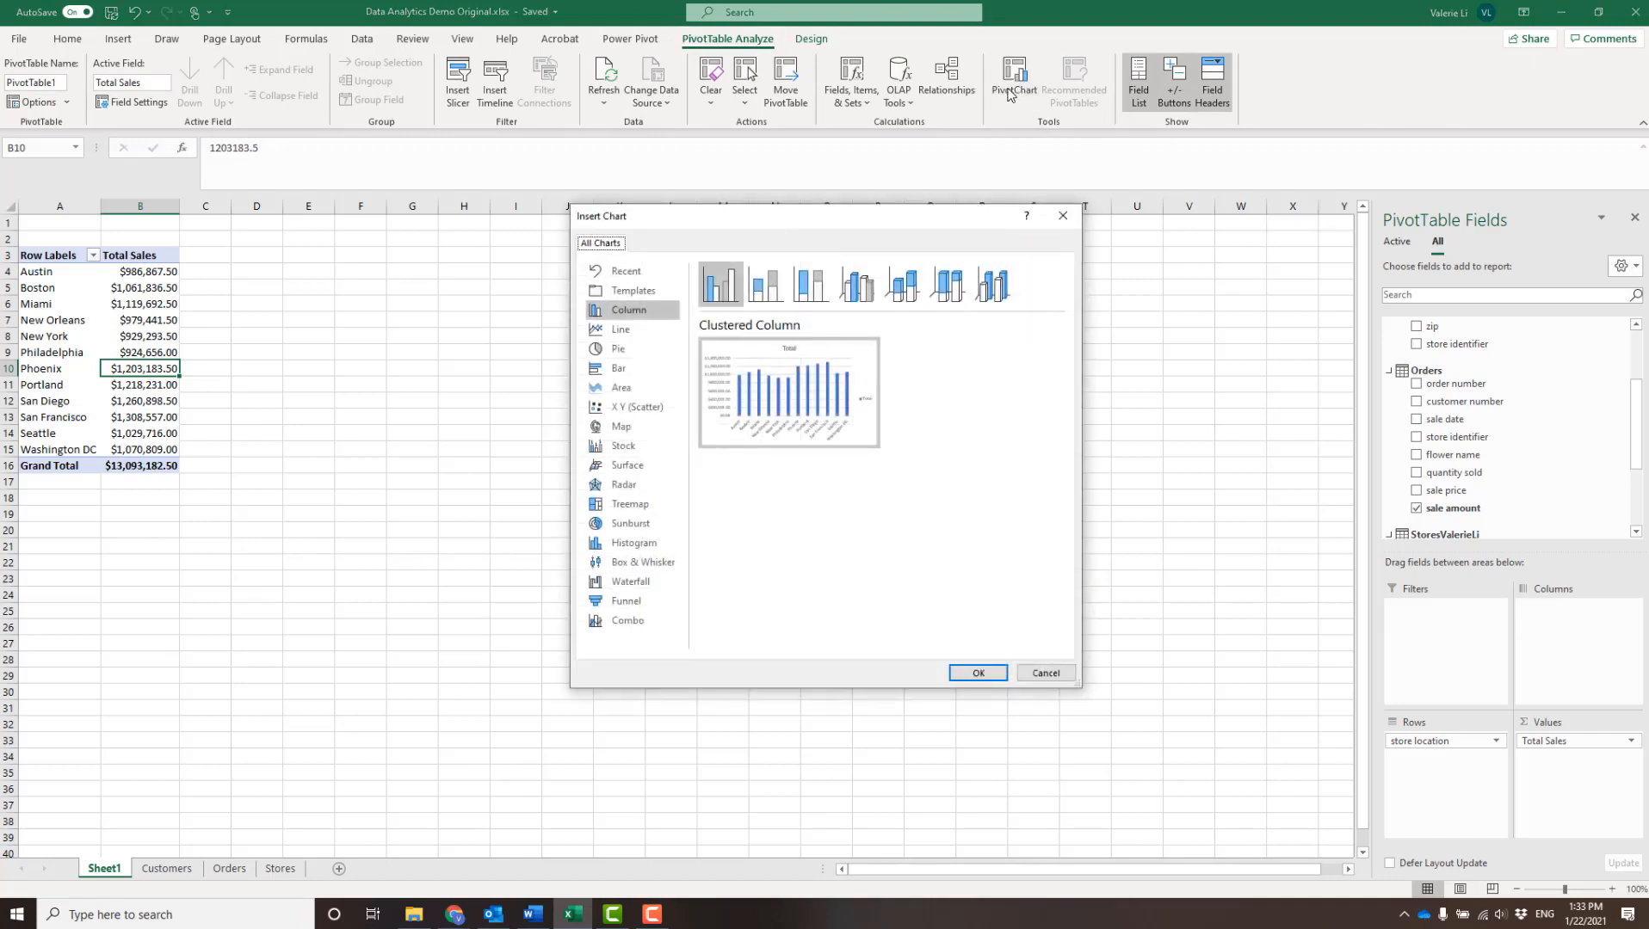
left_click(620, 369)
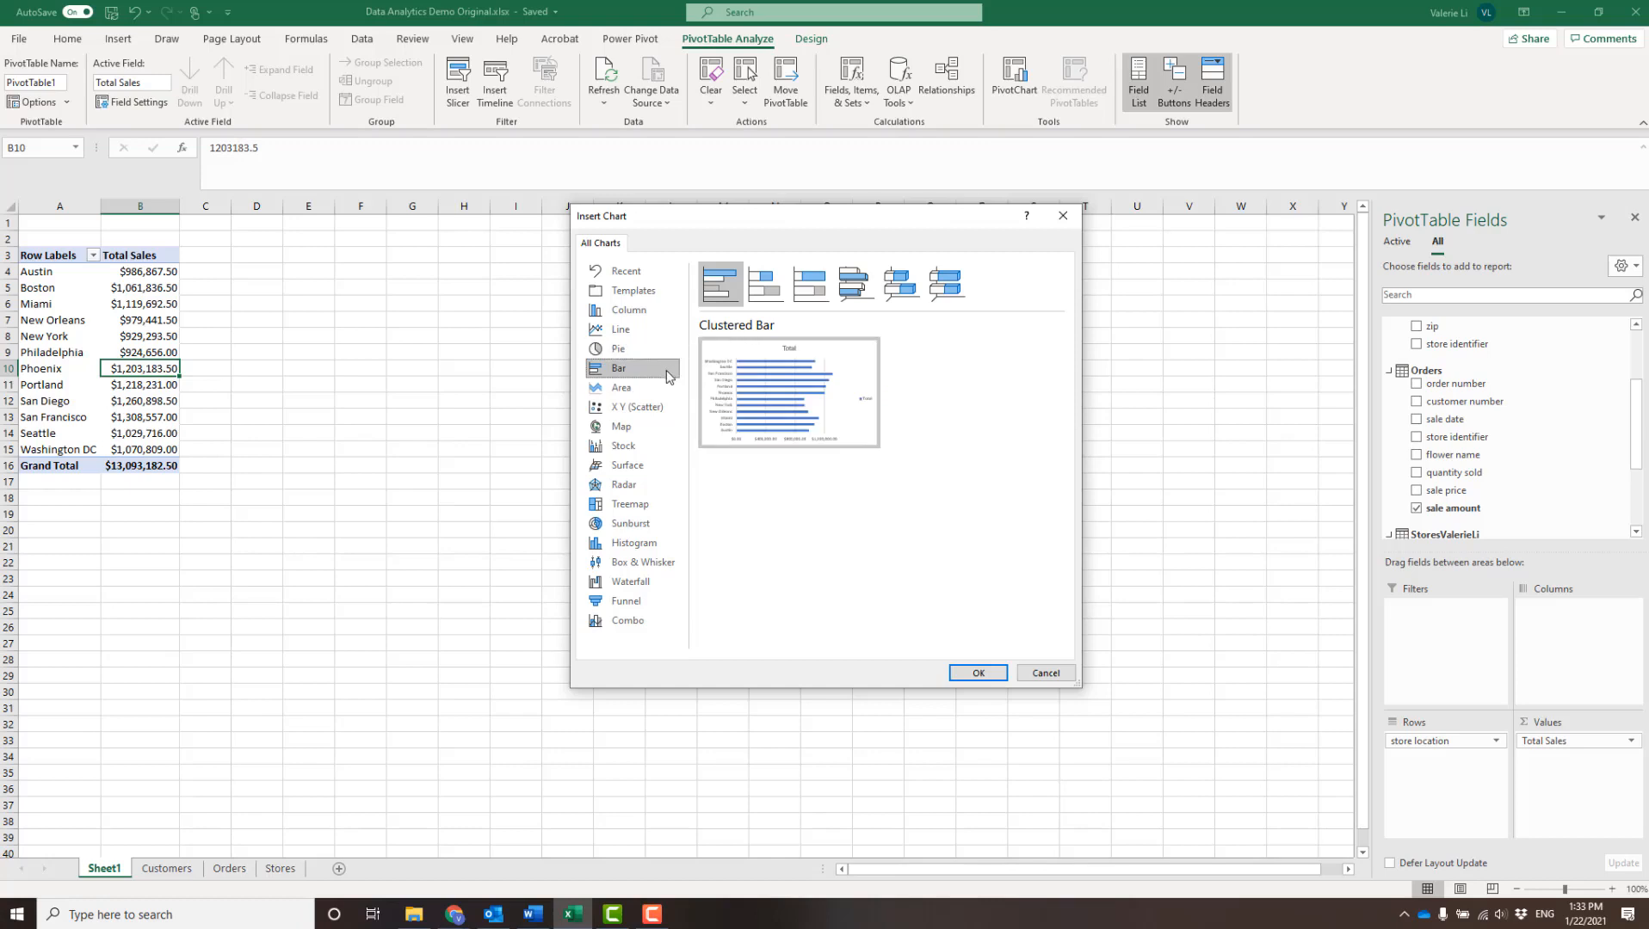
left_click(656, 312)
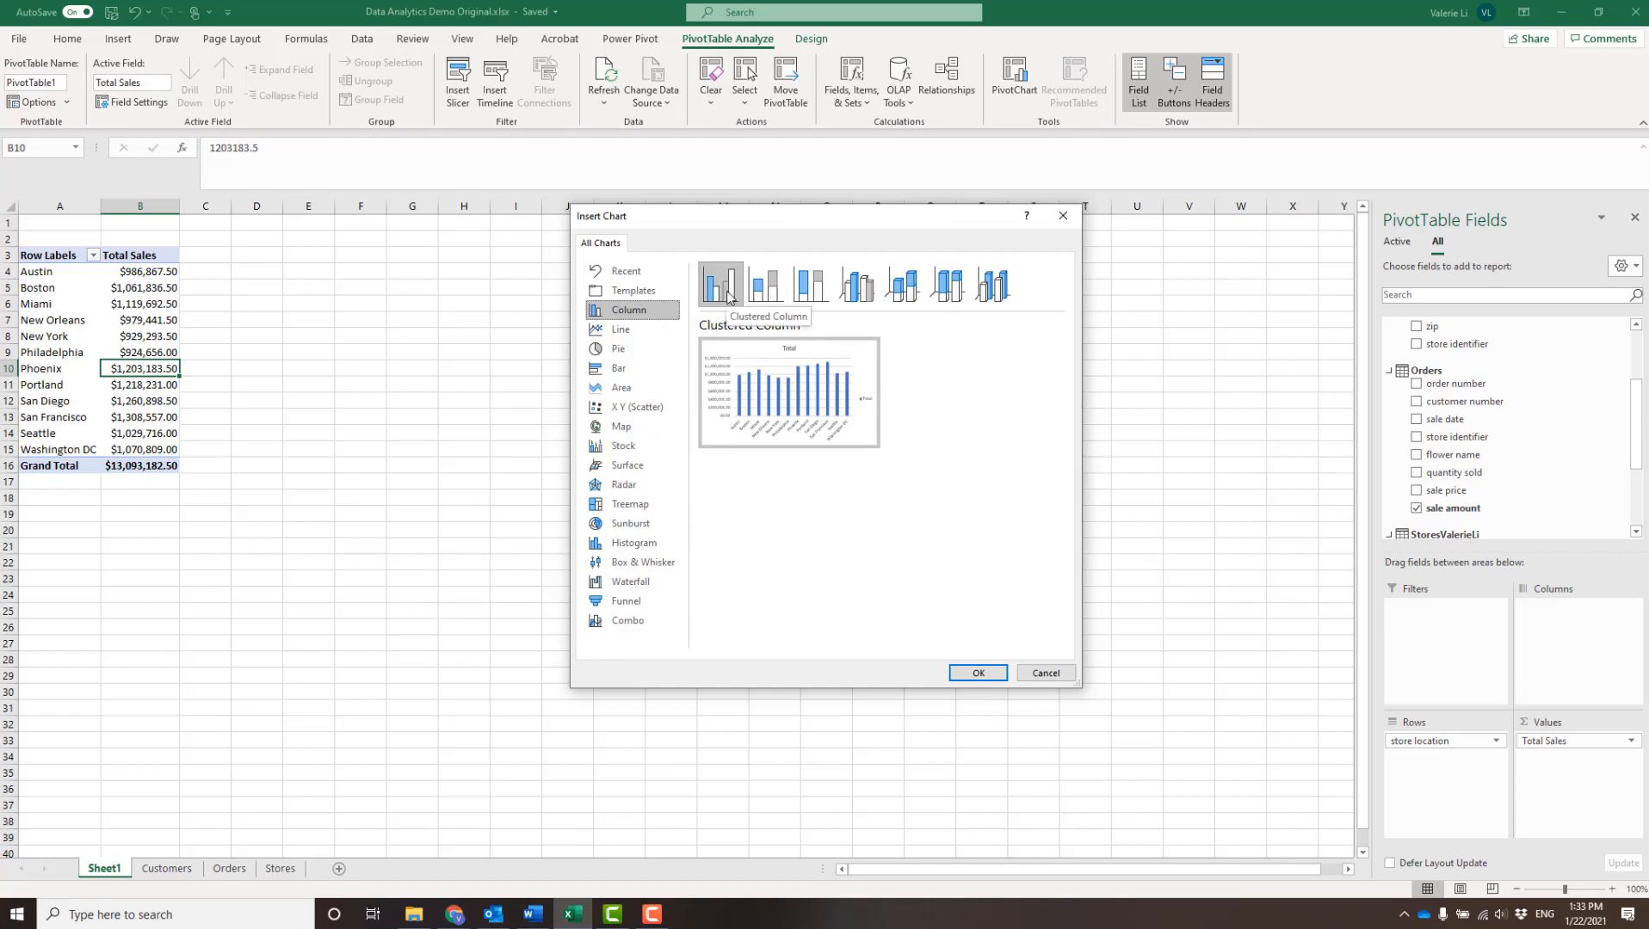
left_click(978, 673)
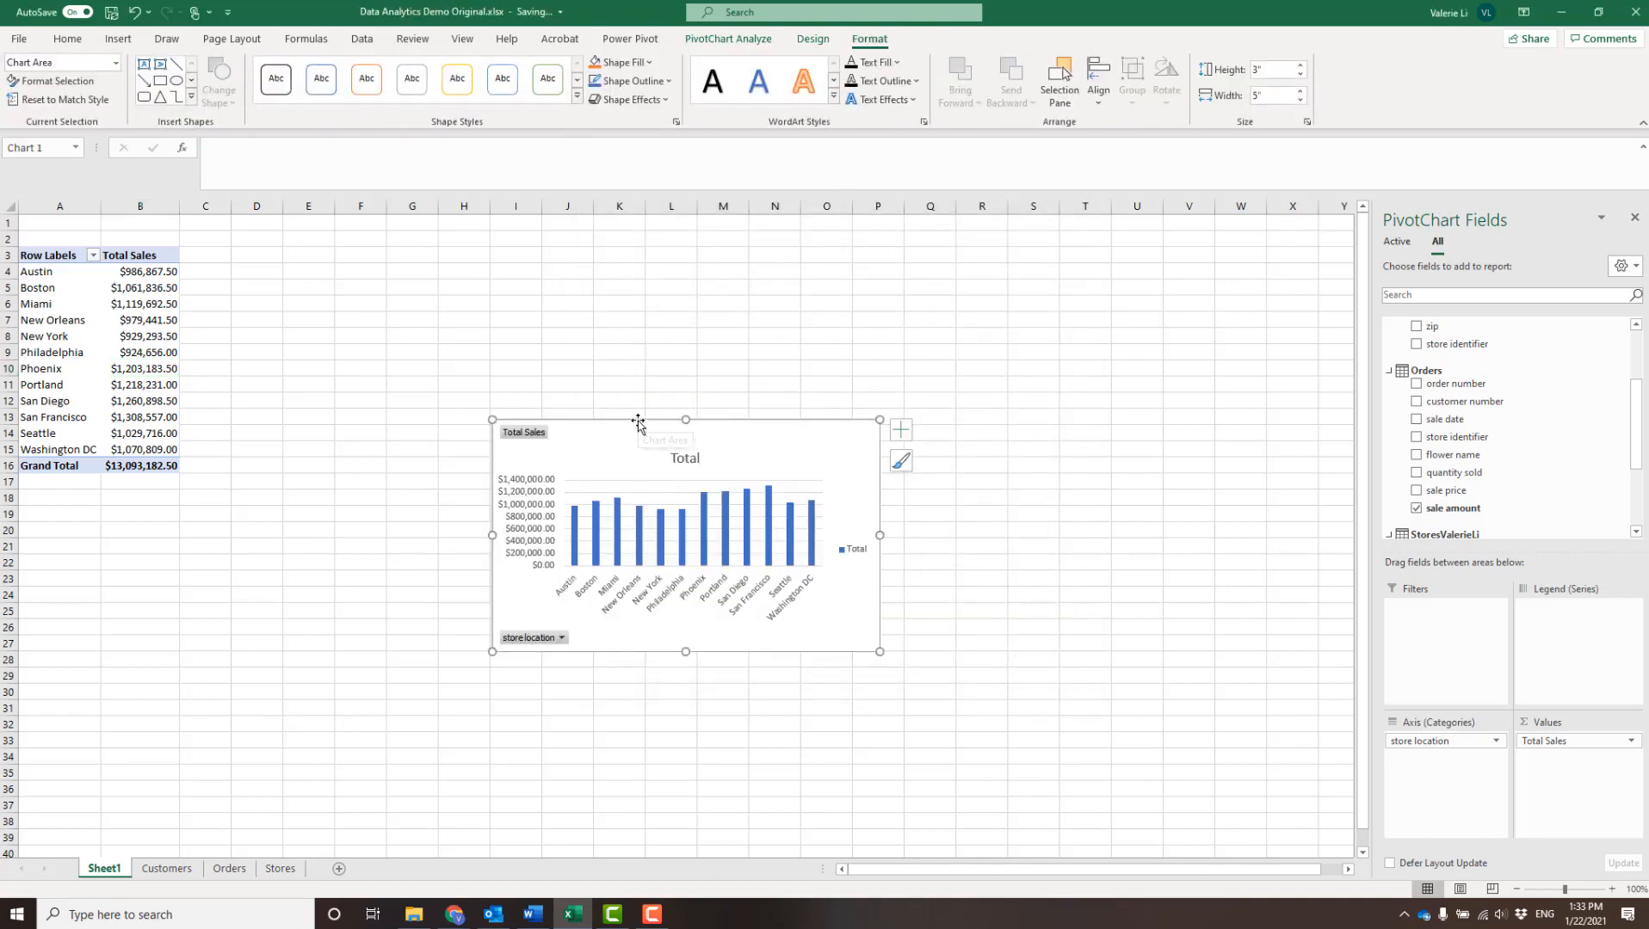
Step: Move the PivotChart beside the PivotTable and enlarge it to about 3.53" high by 6.05" wide
left_click_drag(638, 421, 415, 261)
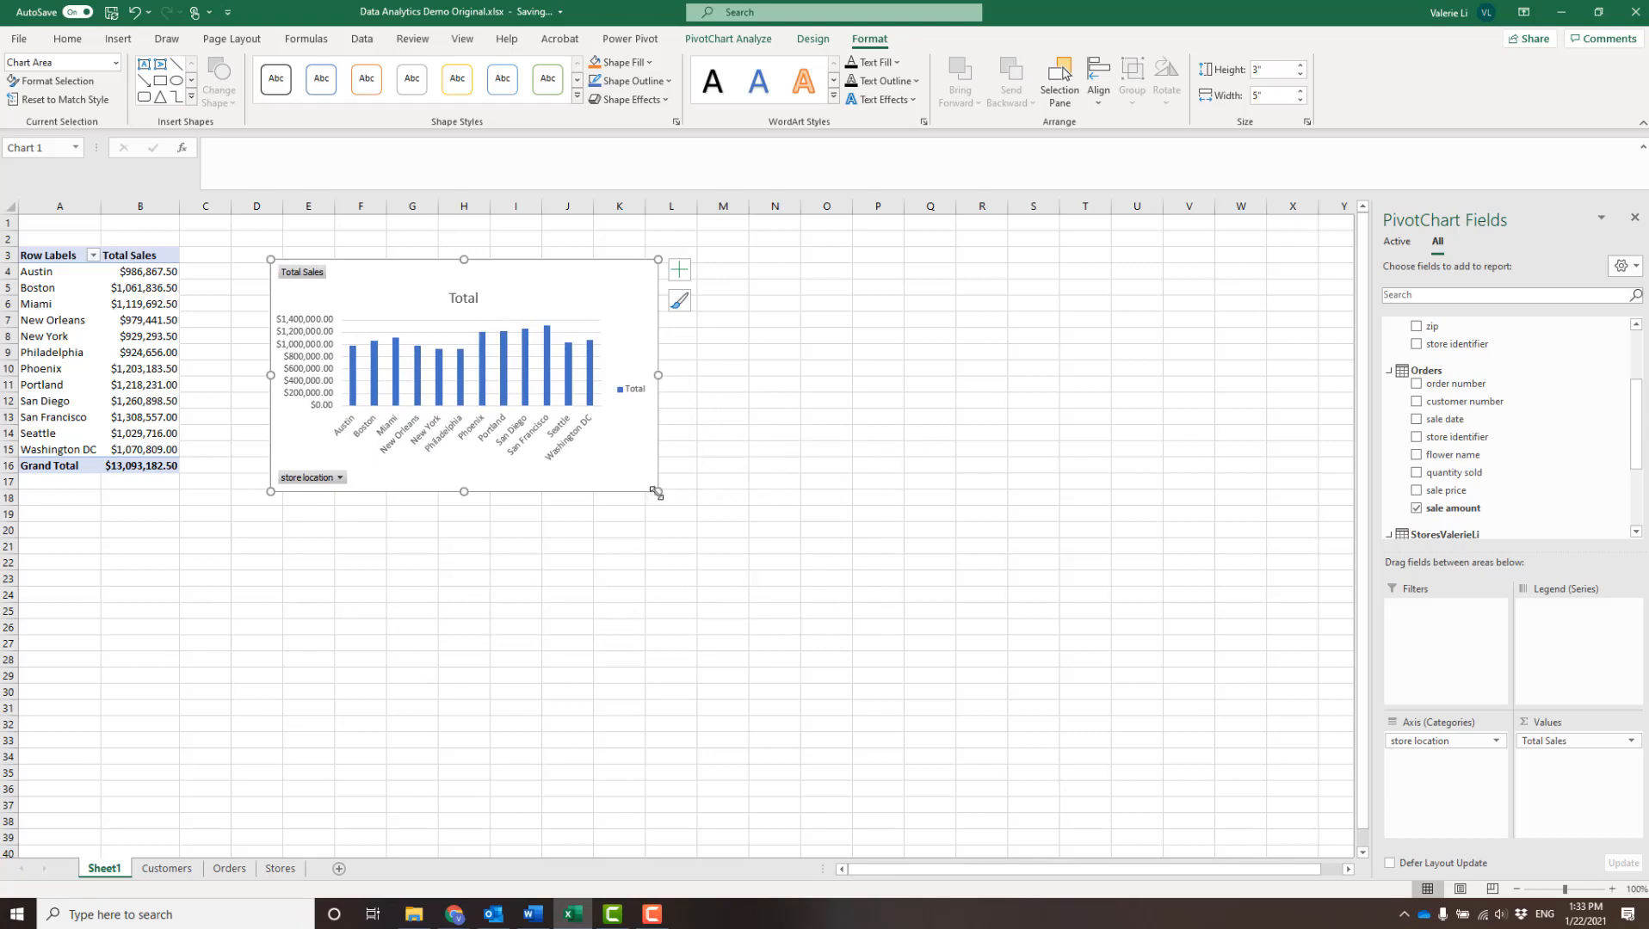
left_click_drag(657, 492, 739, 533)
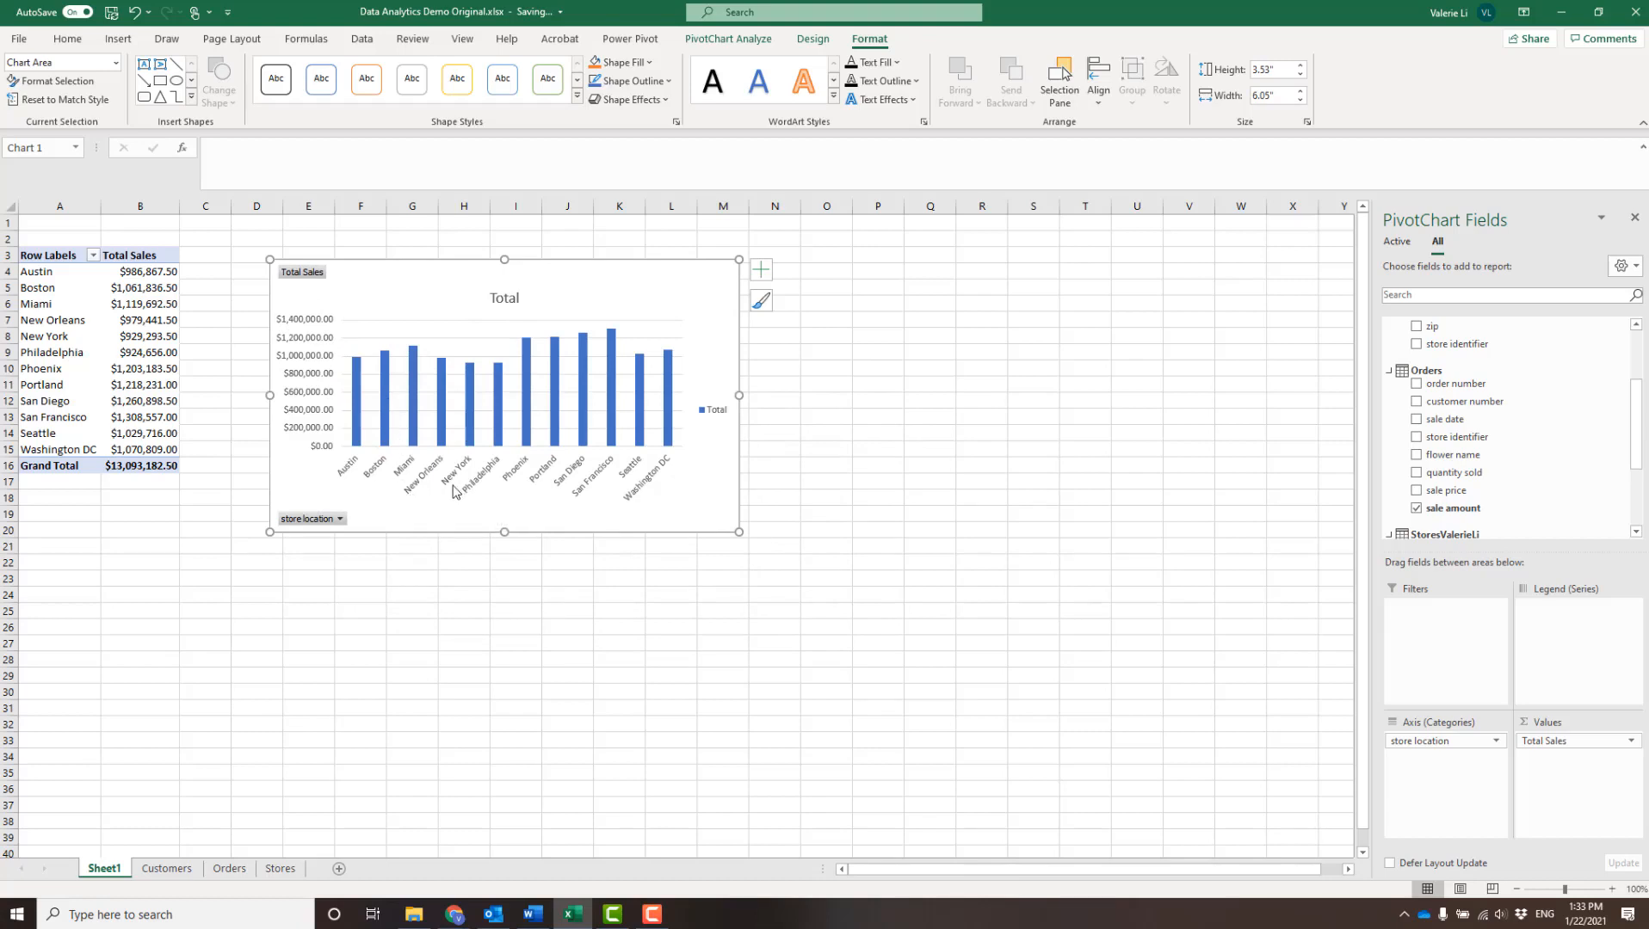
Step: Extend the PivotChart title "Total" with an underscore and the author's full name
left_click(518, 297)
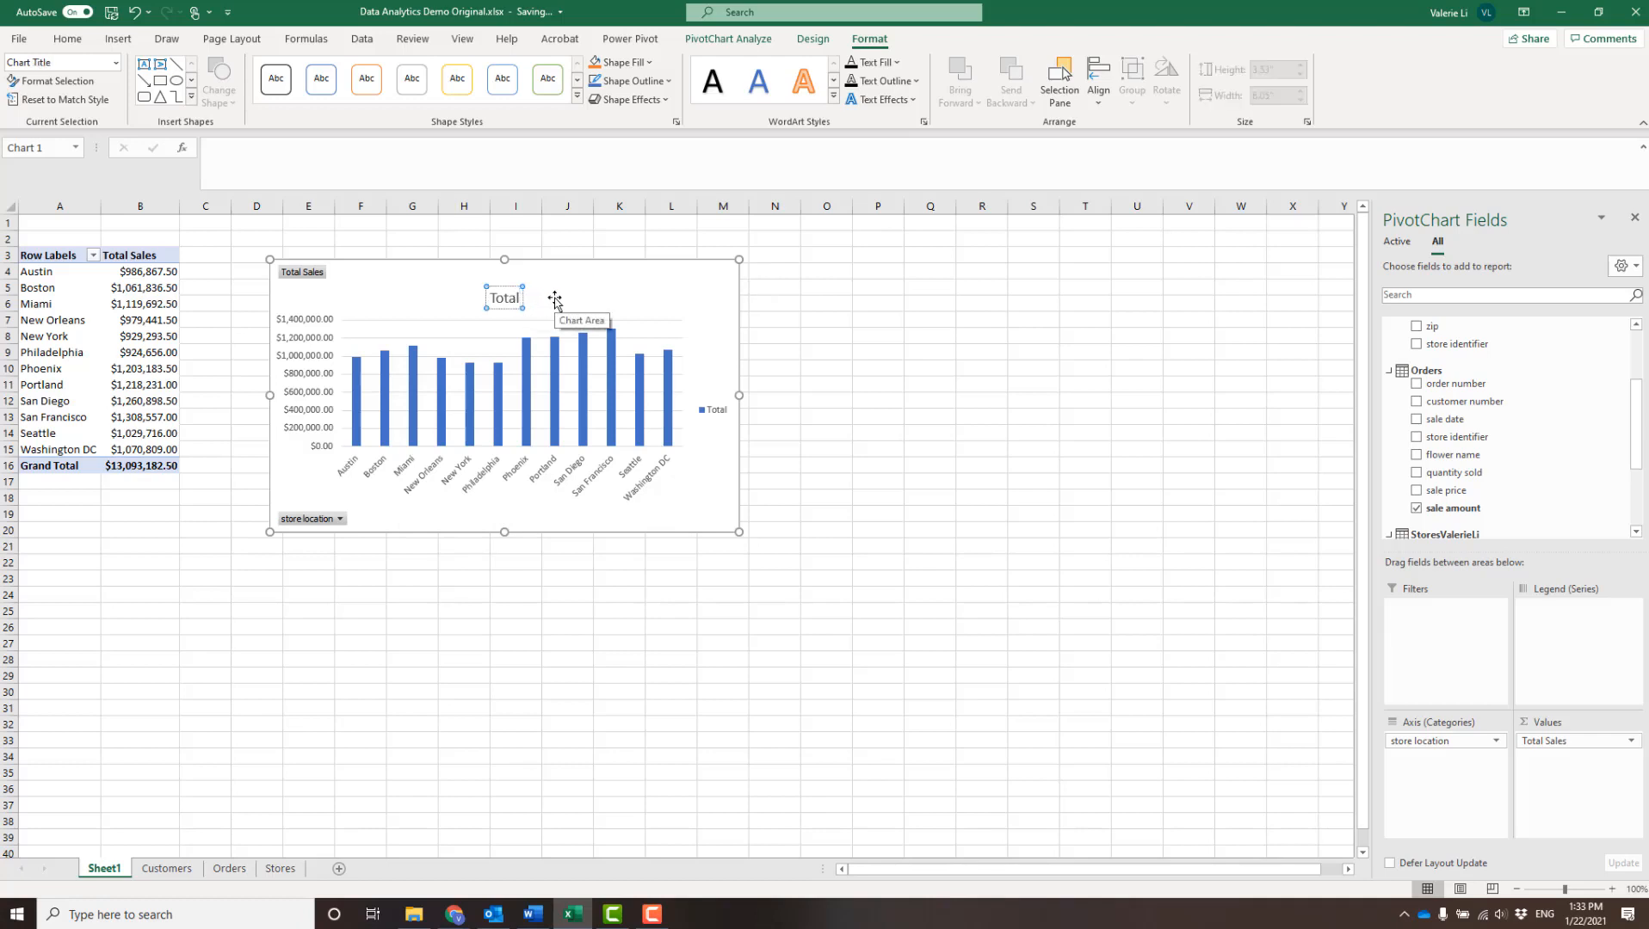
type("_Valerie Li")
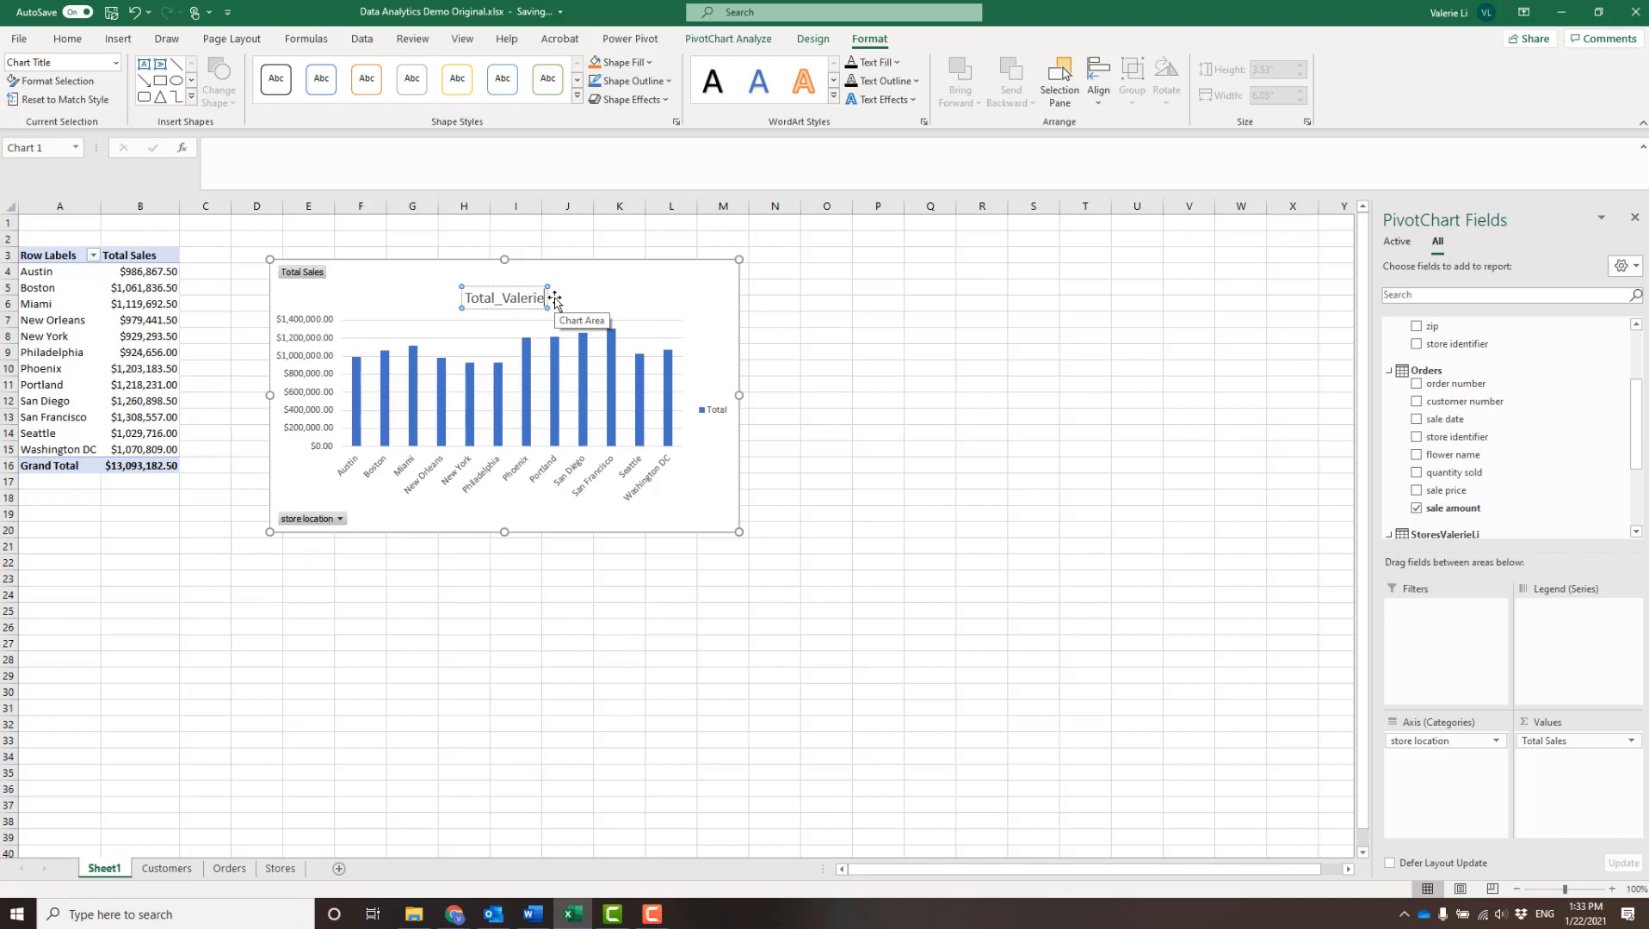
left_click(612, 511)
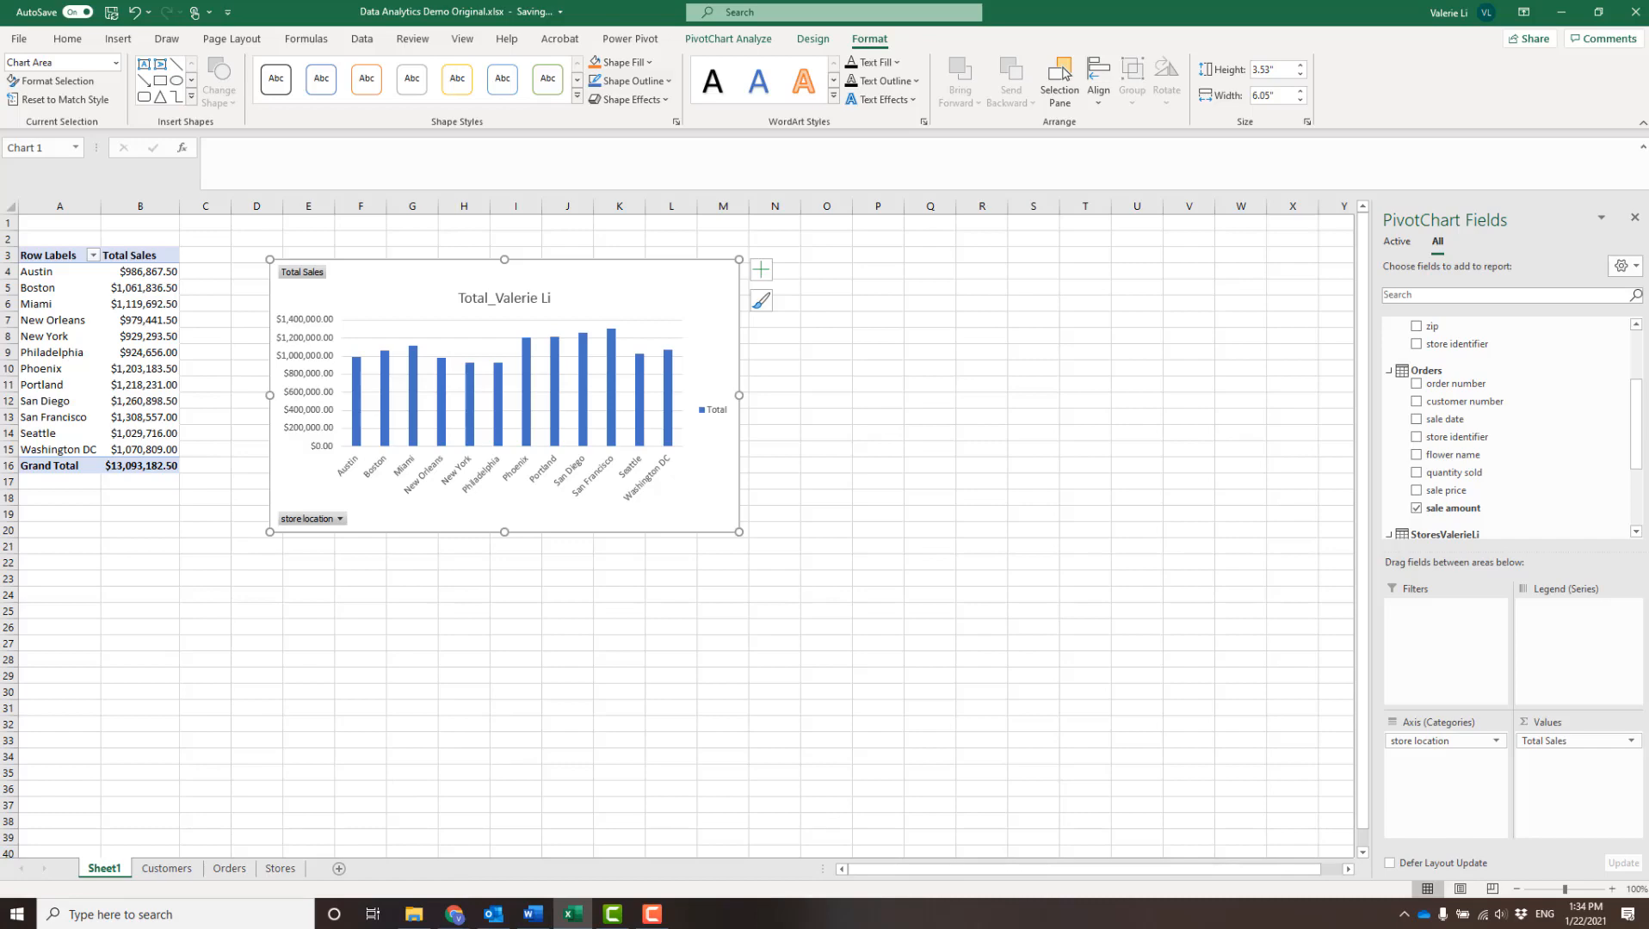
Step: Review the assignment steps in the Word document, return to Excel and examine a Hypericum entry under flower name on the Orders sheet
key("alt+Tab")
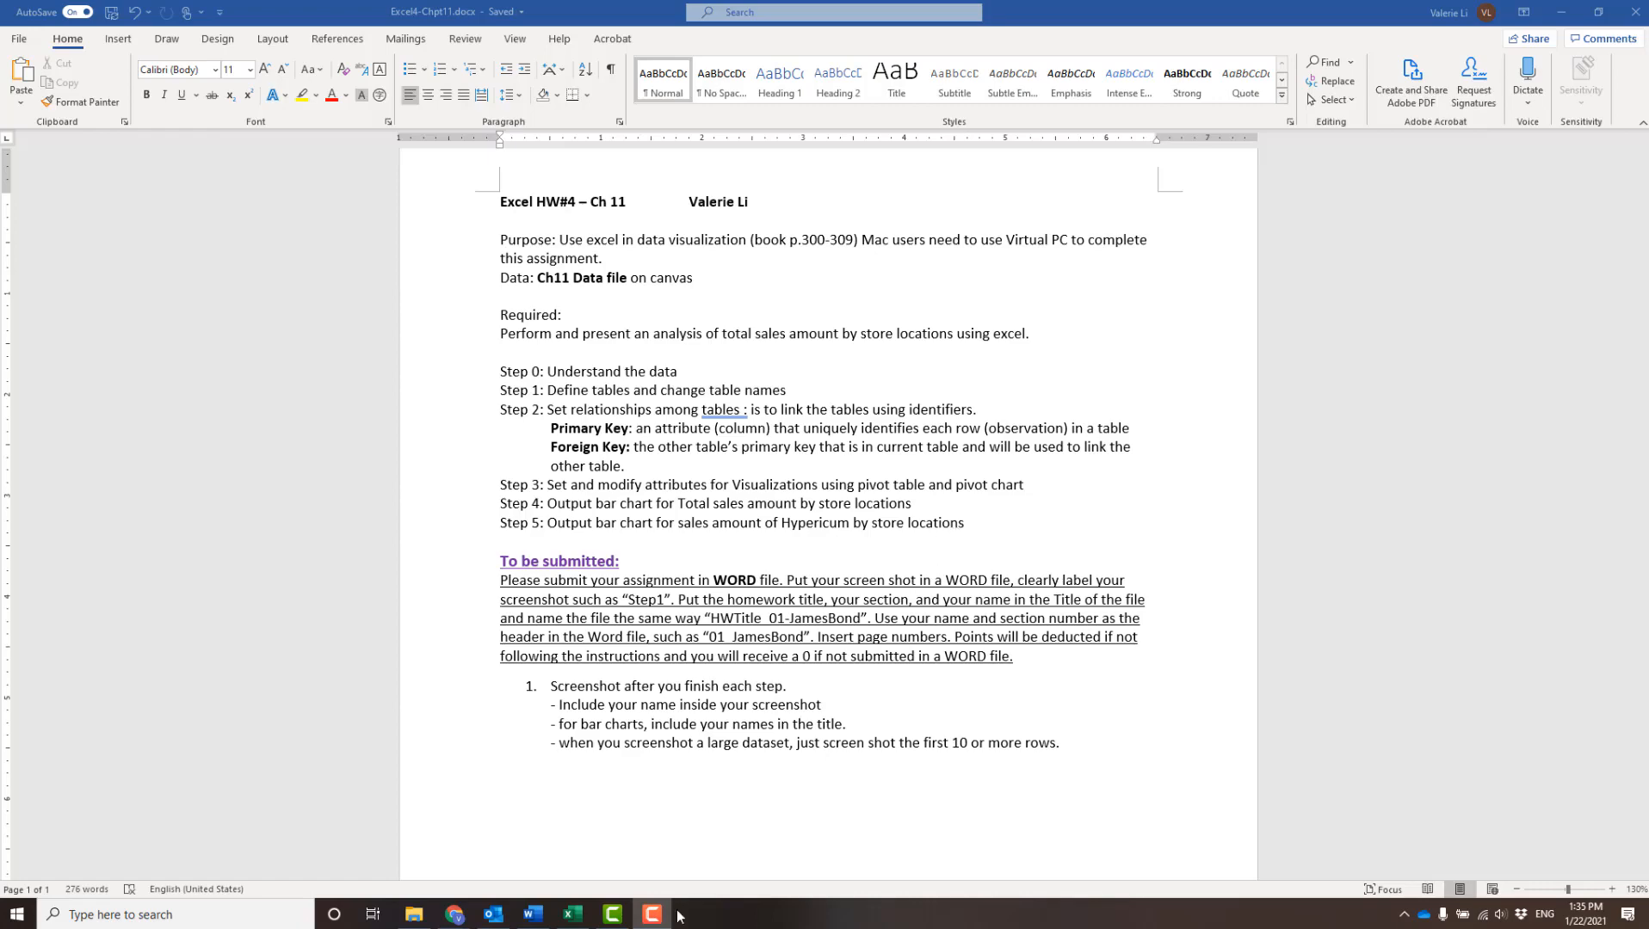
left_click(582, 919)
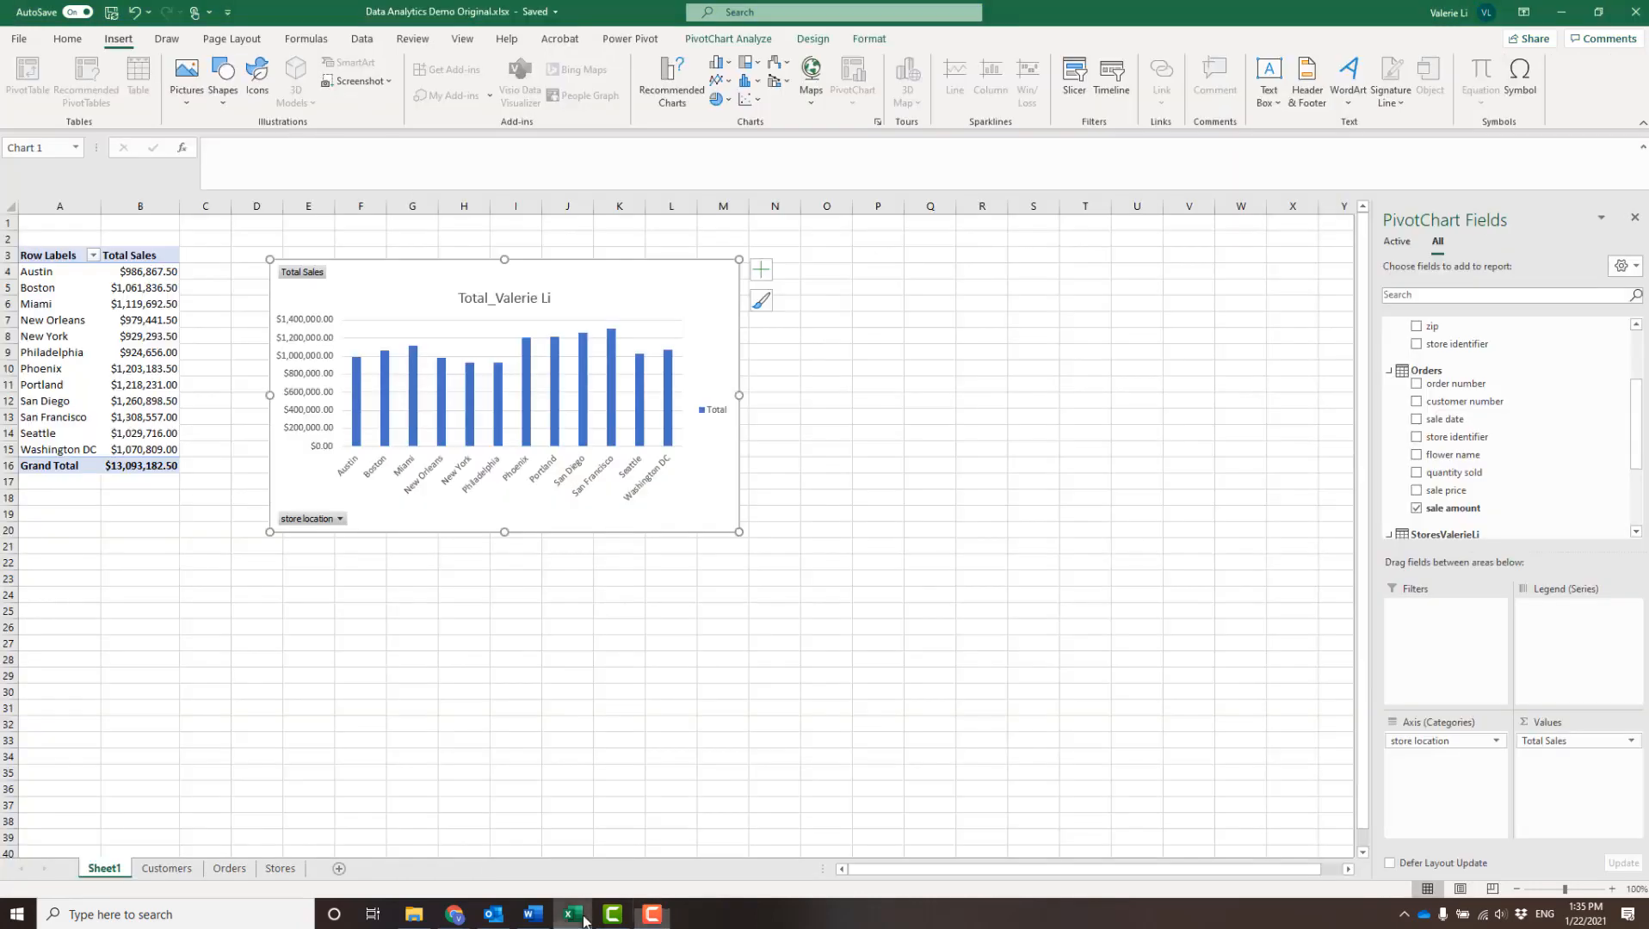
left_click(230, 870)
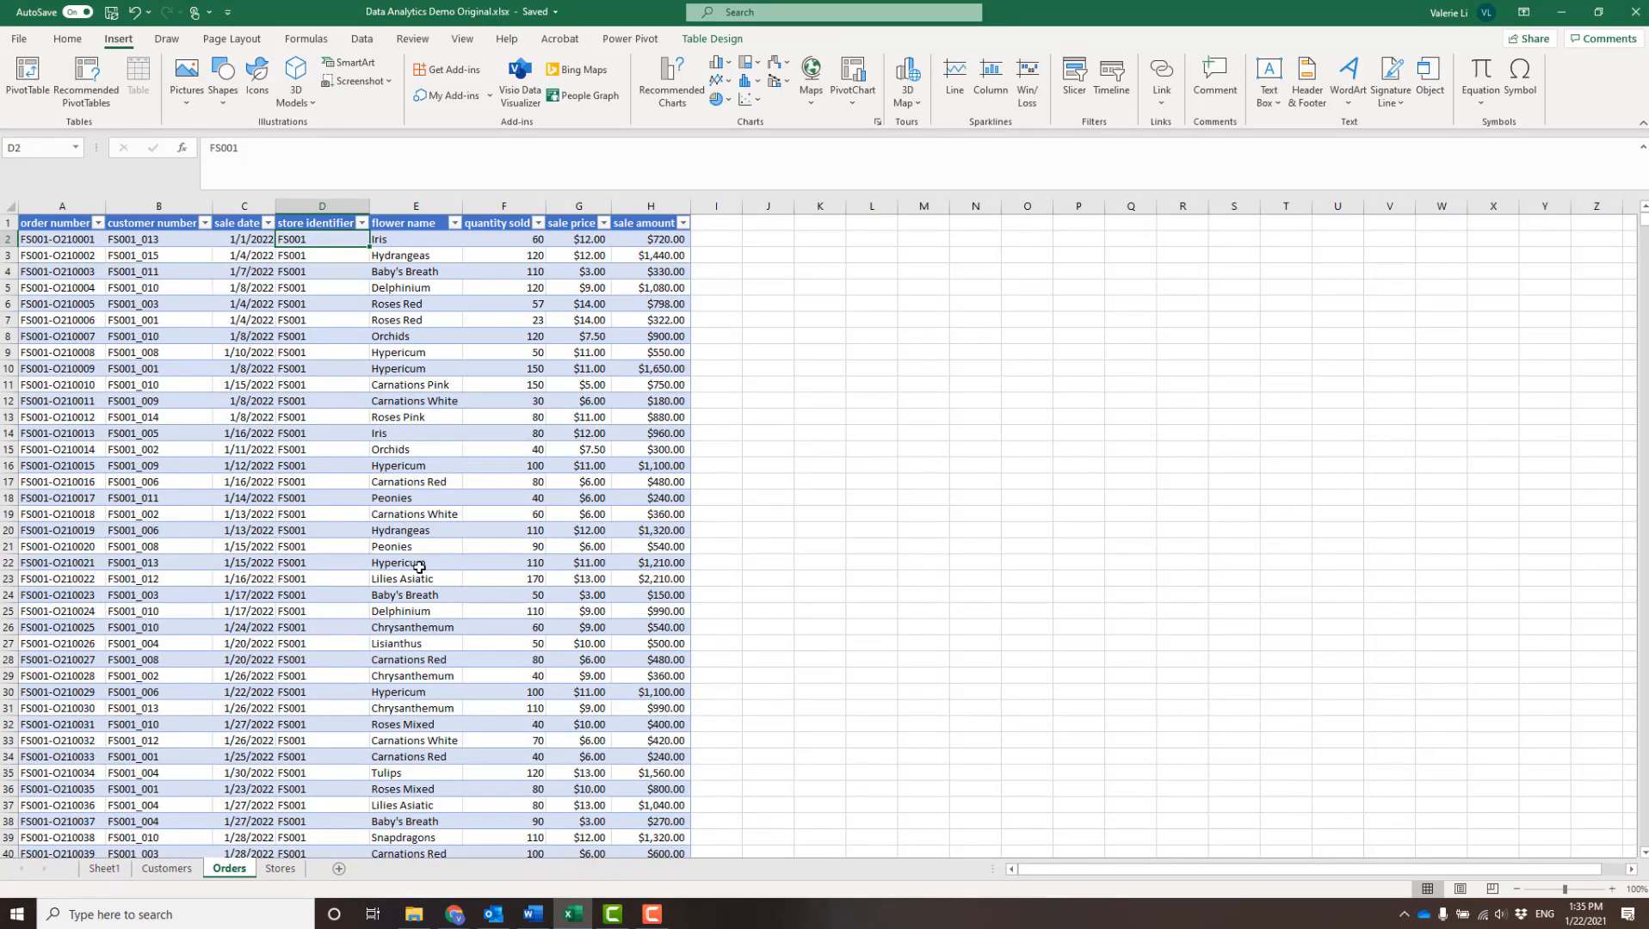
left_click(420, 566)
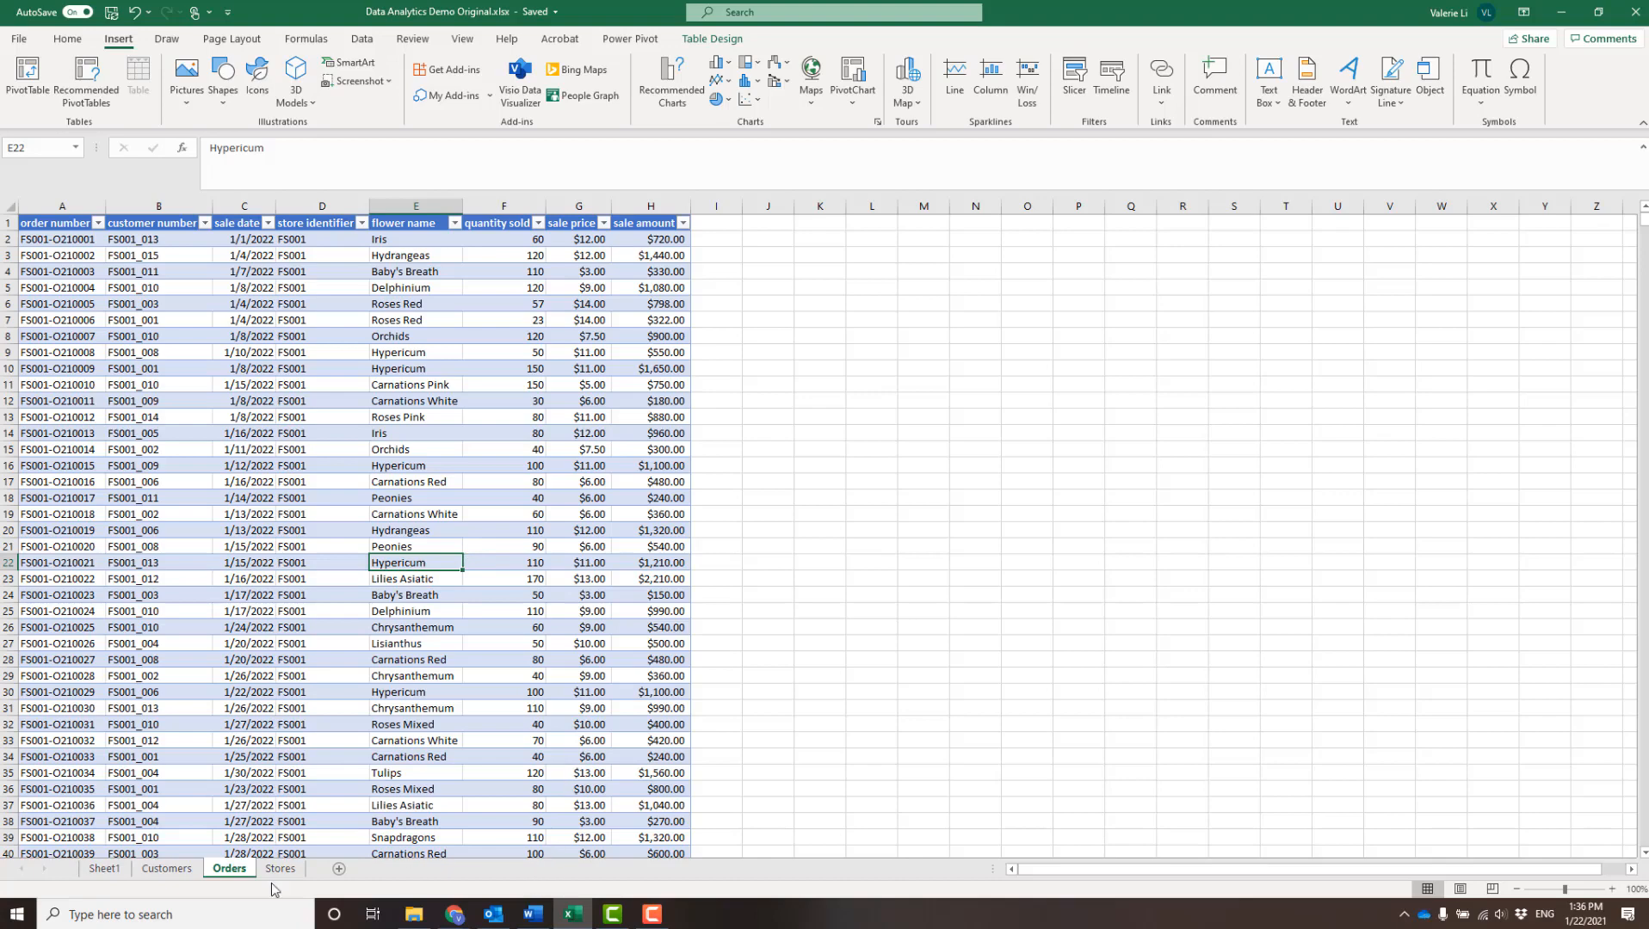
Step: Insert a slicer for the Orders table's flower name field, connected to the store location PivotTable on Sheet1
left_click(104, 868)
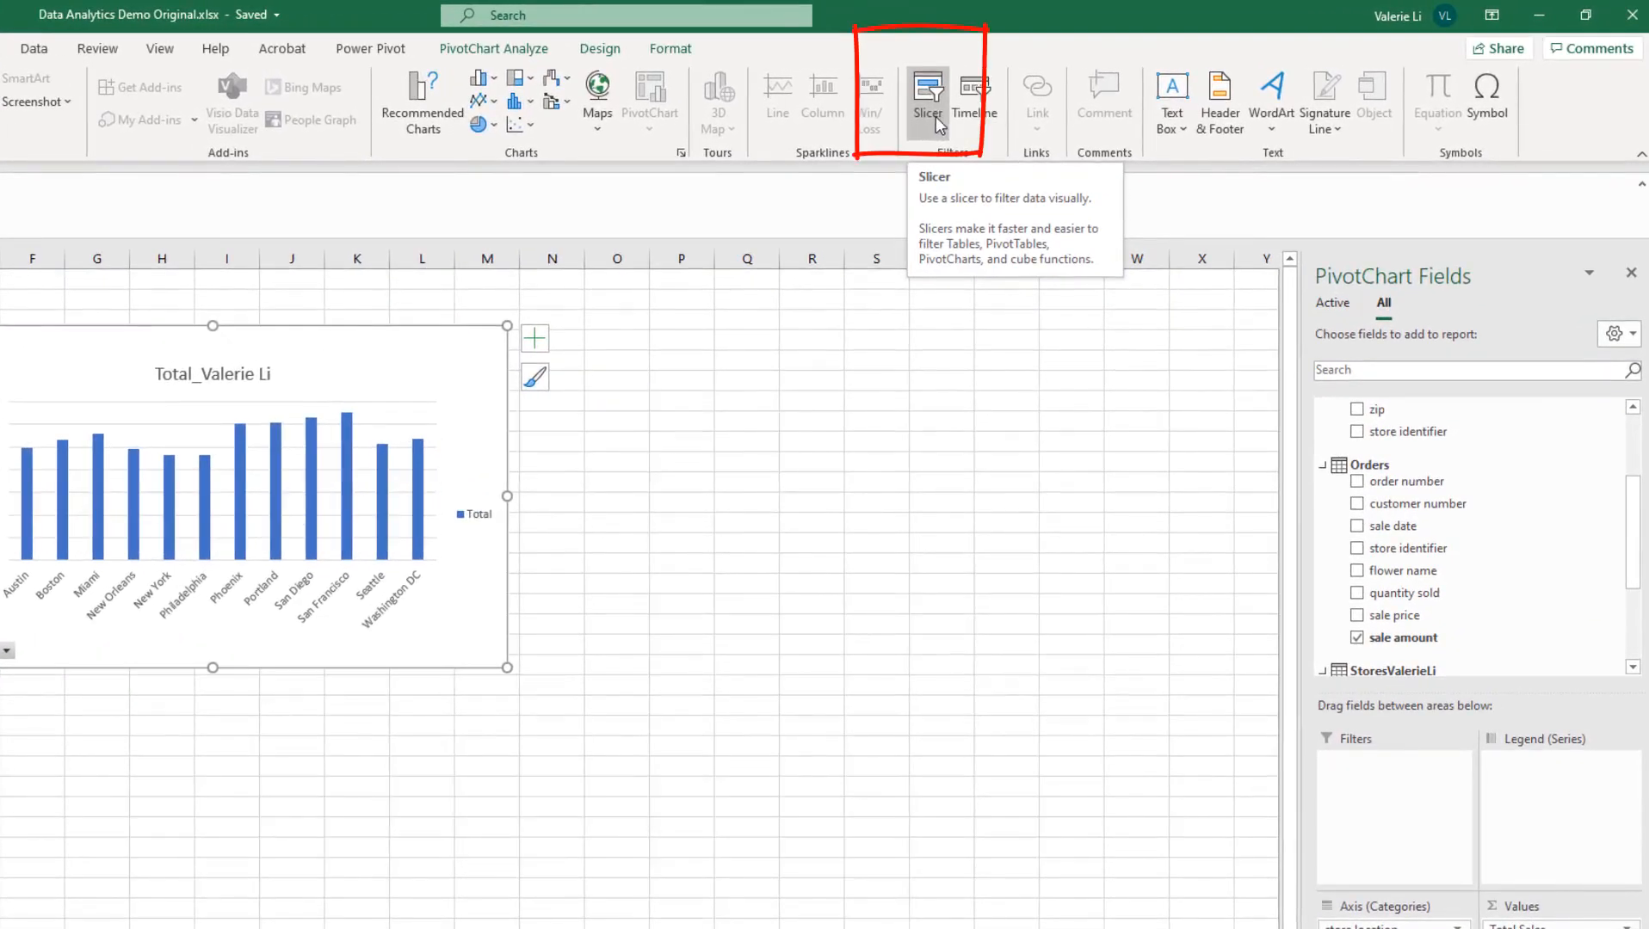
left_click(926, 106)
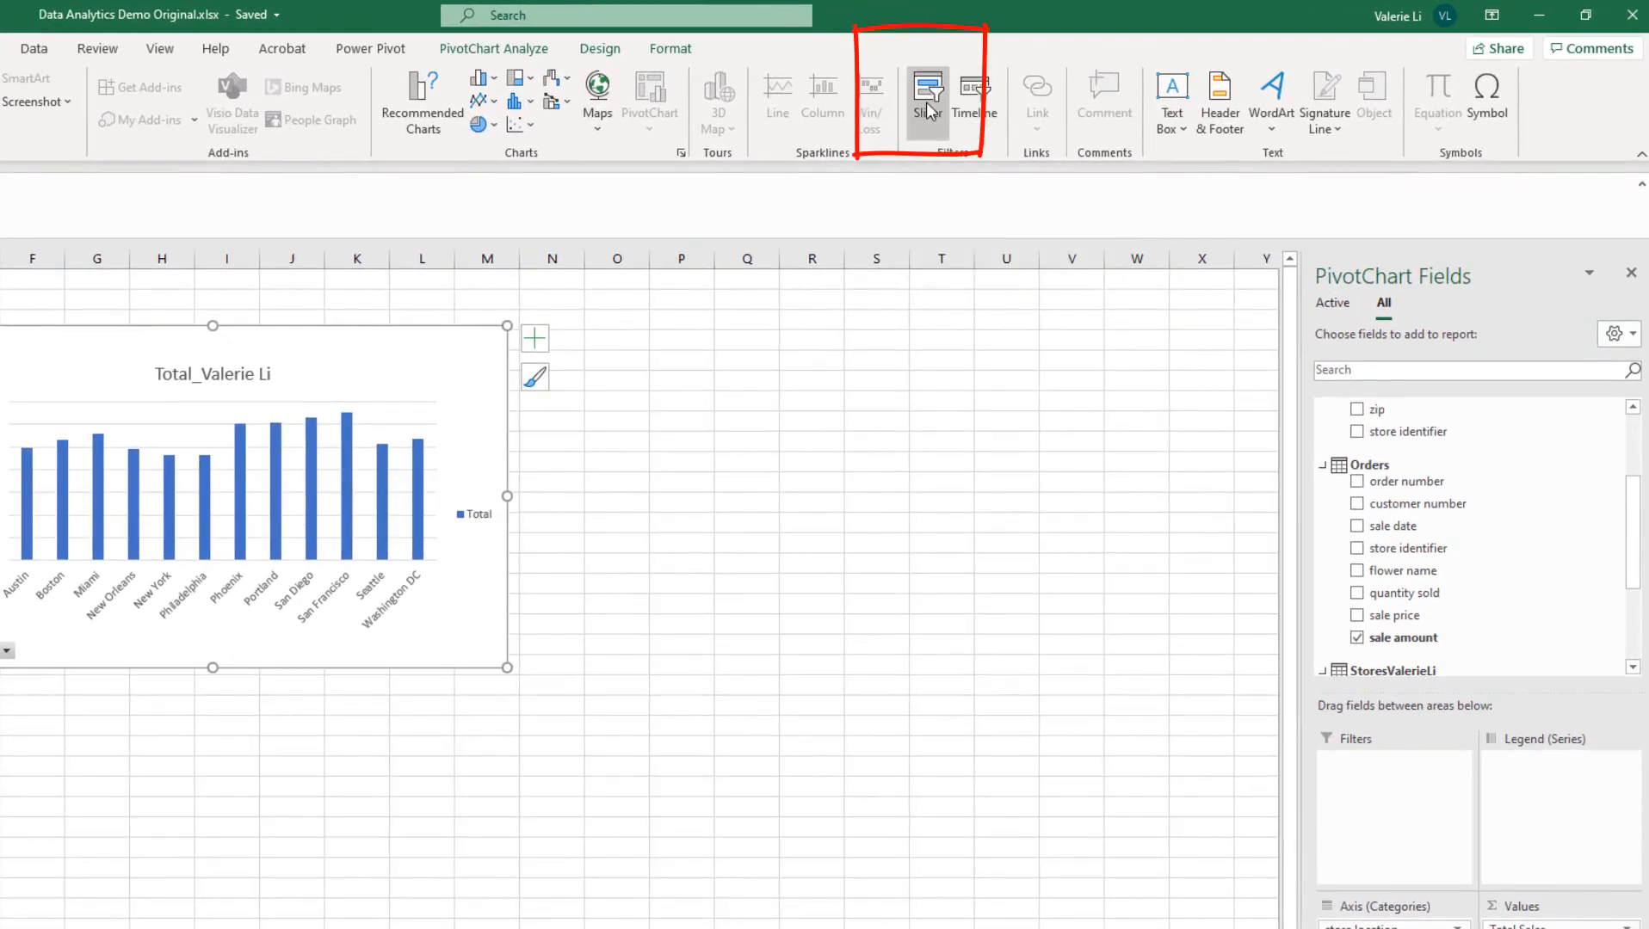
left_click(645, 438)
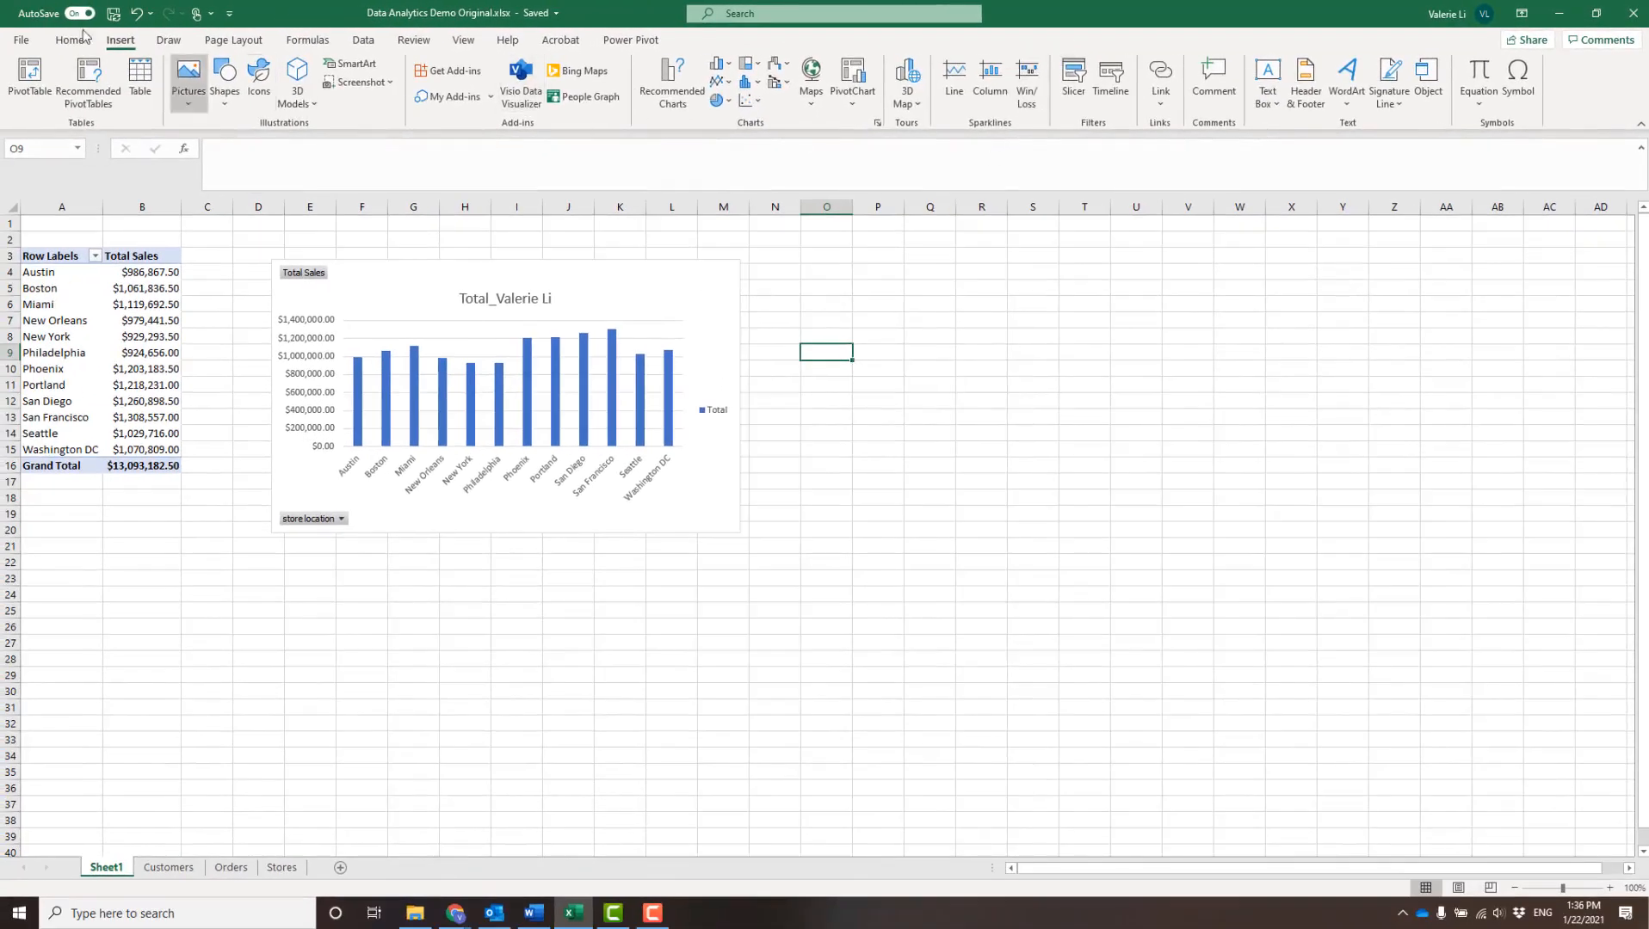
left_click(121, 355)
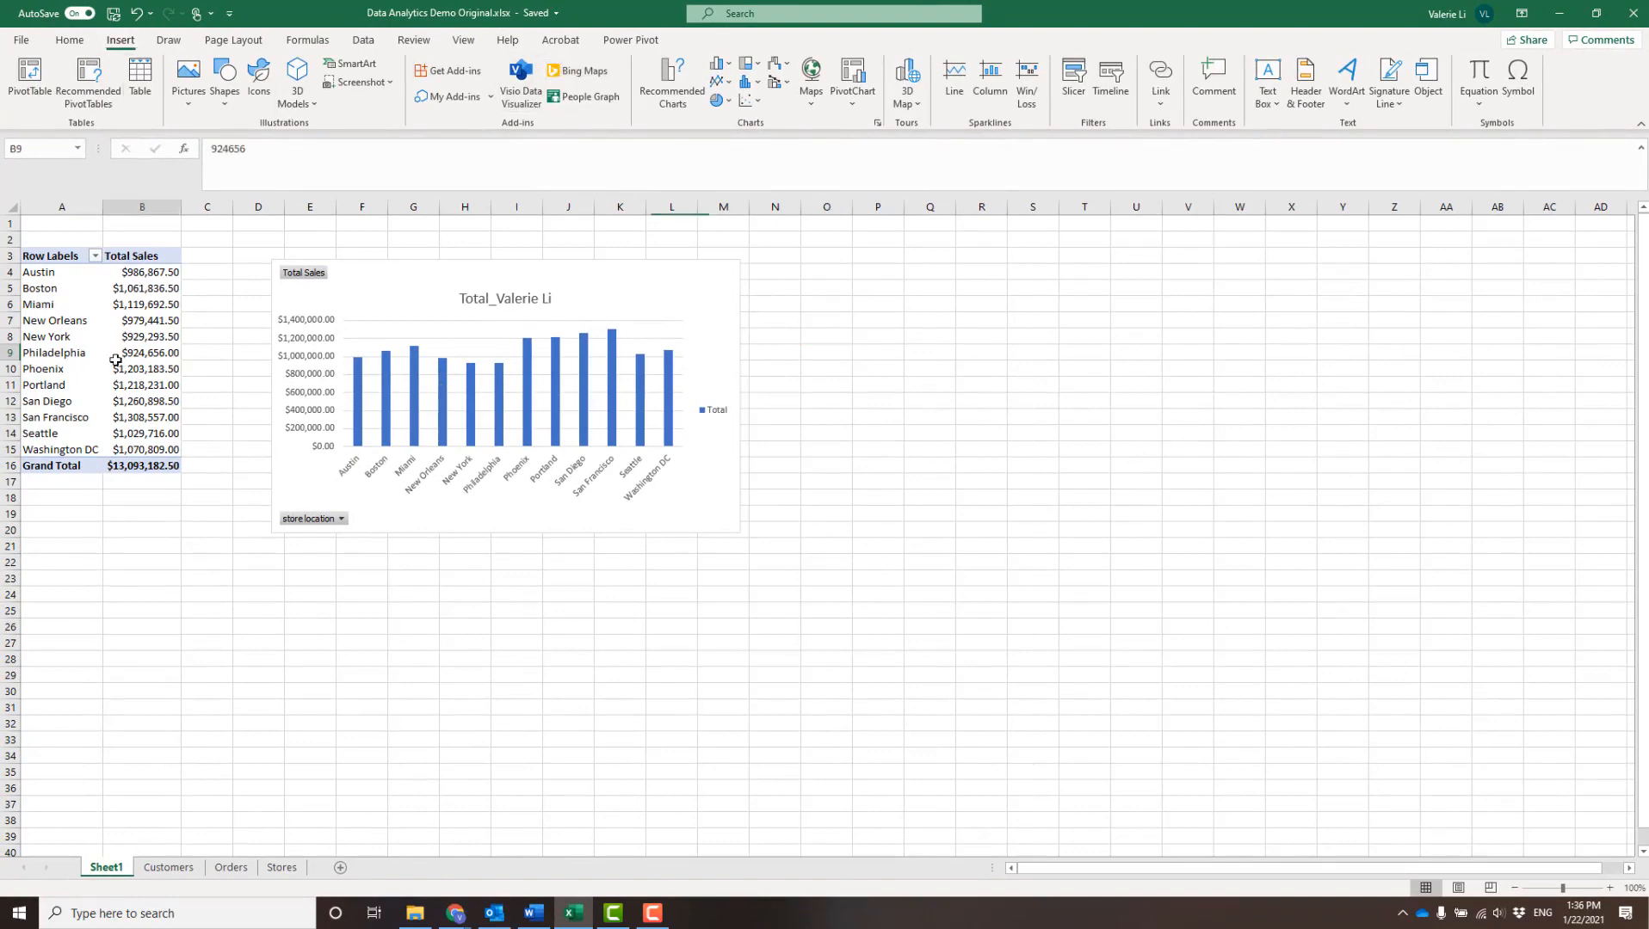
left_click(1072, 97)
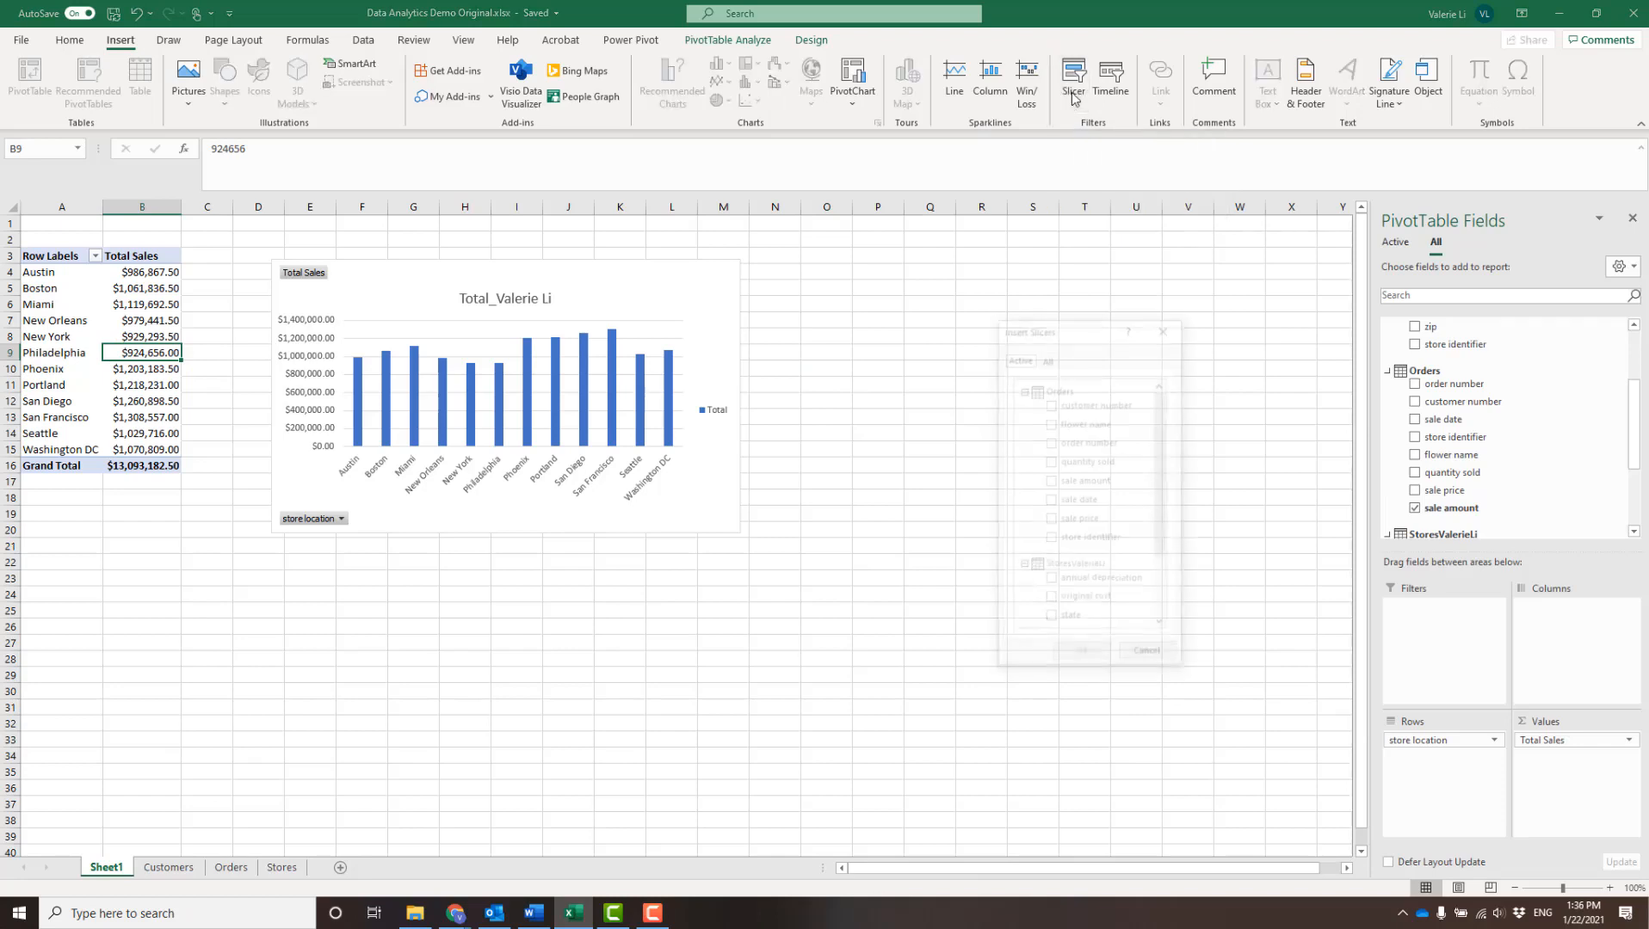
left_click_drag(1086, 335, 907, 262)
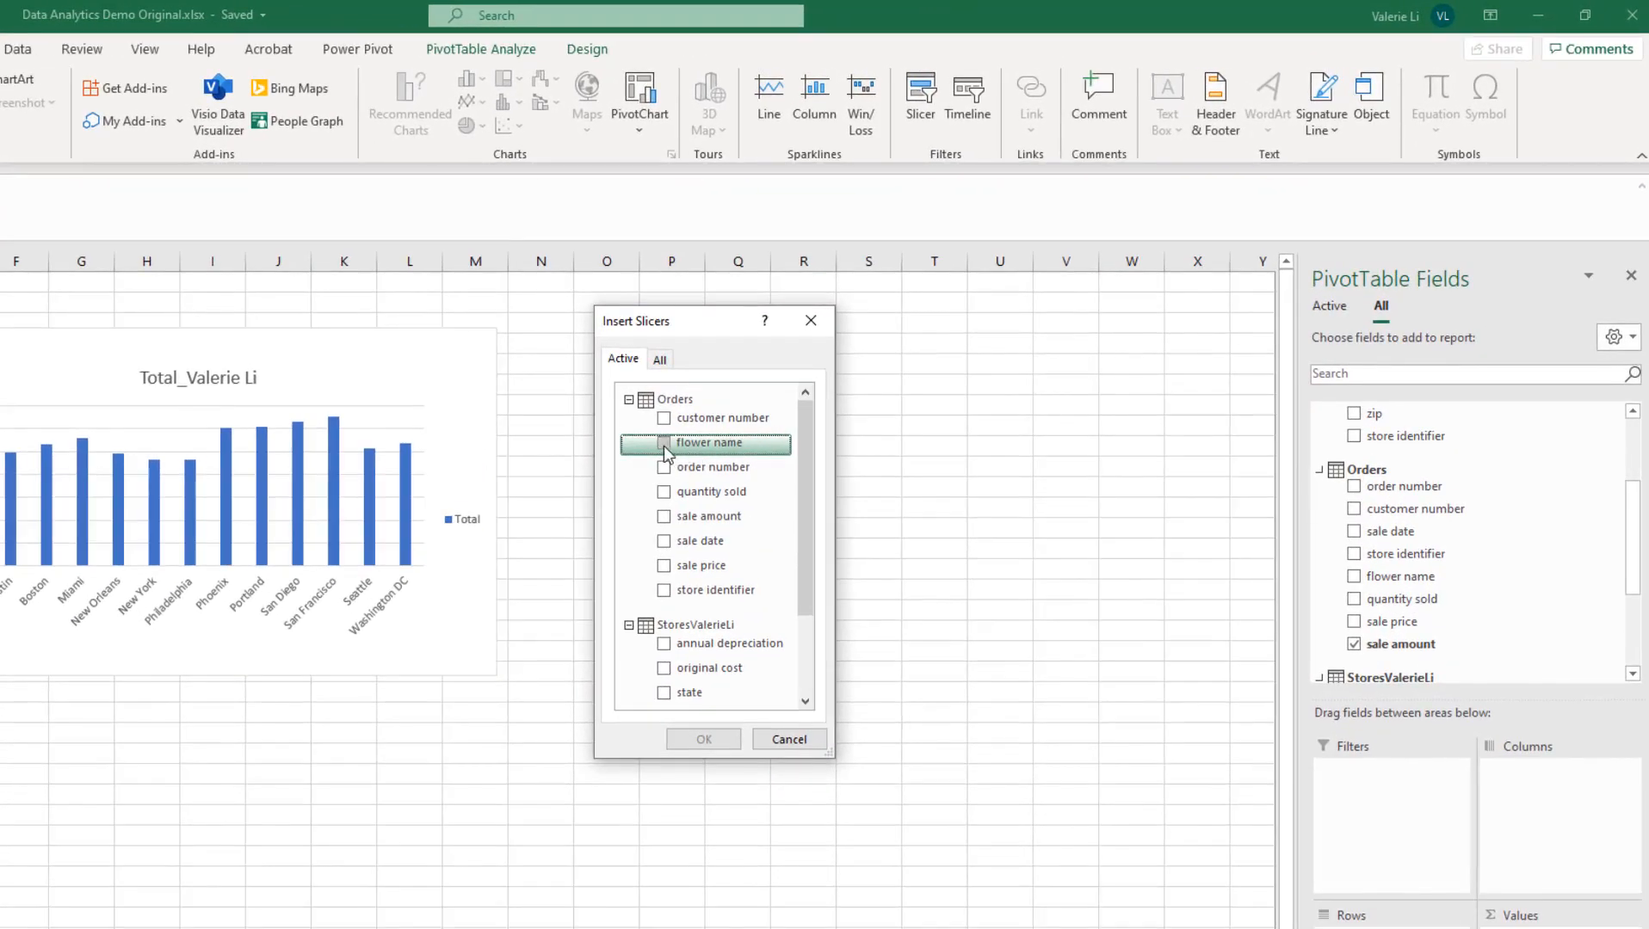
left_click(680, 437)
left_click(717, 741)
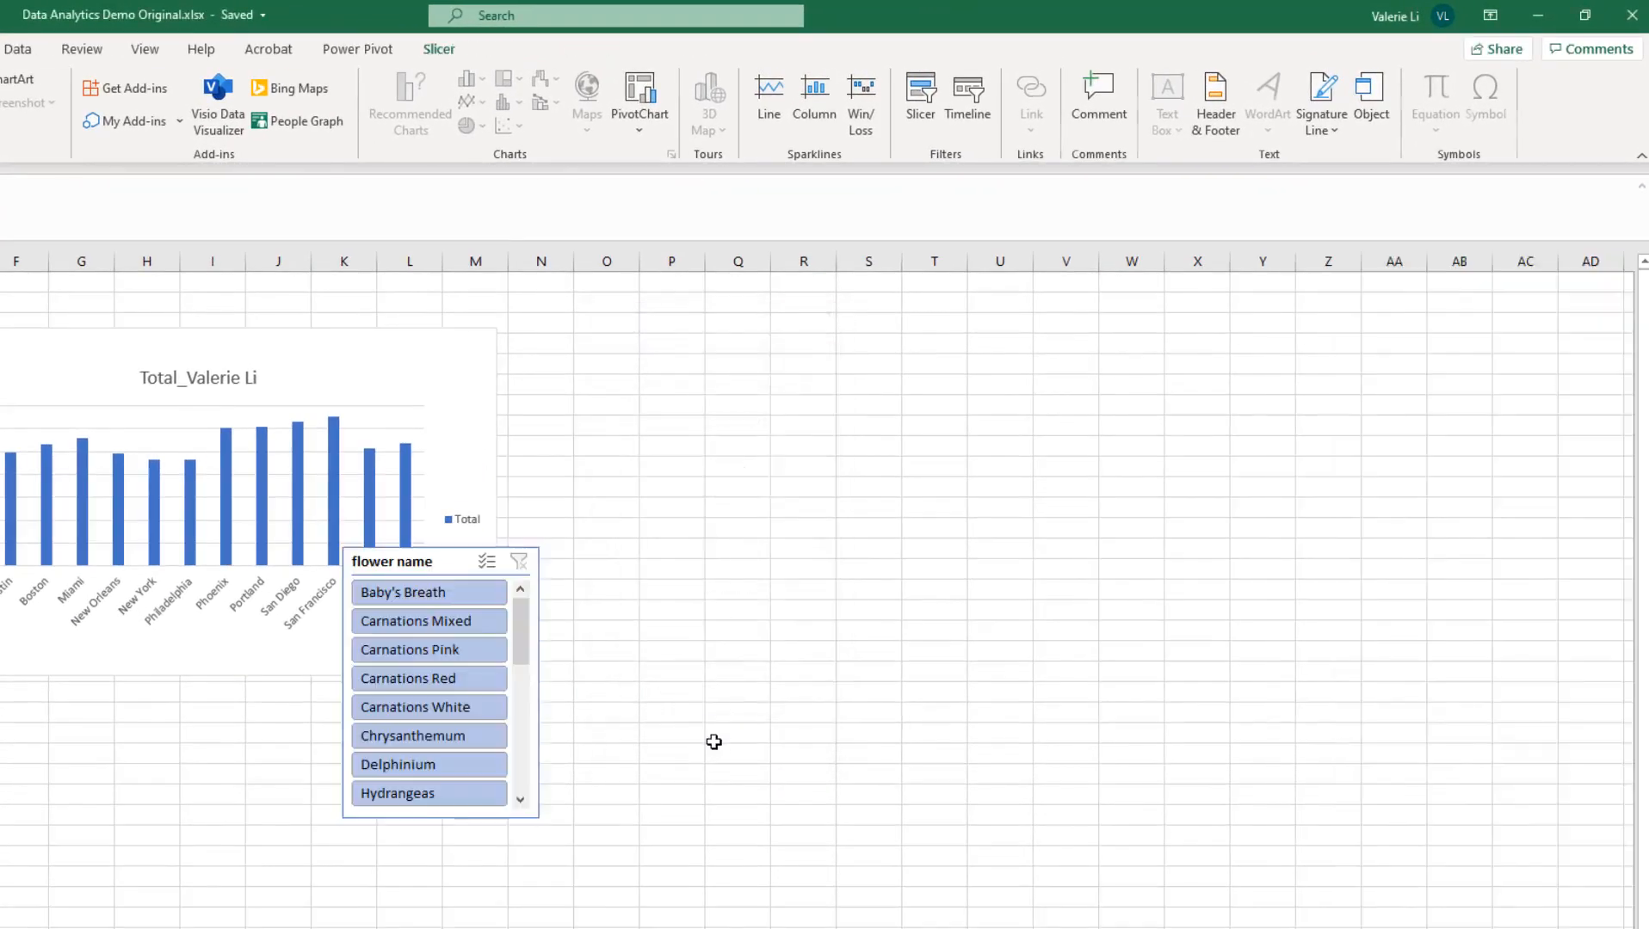
Step: Move the flower name slicer beside the PivotChart and filter the sales to Hypericum
left_click_drag(535, 543, 714, 347)
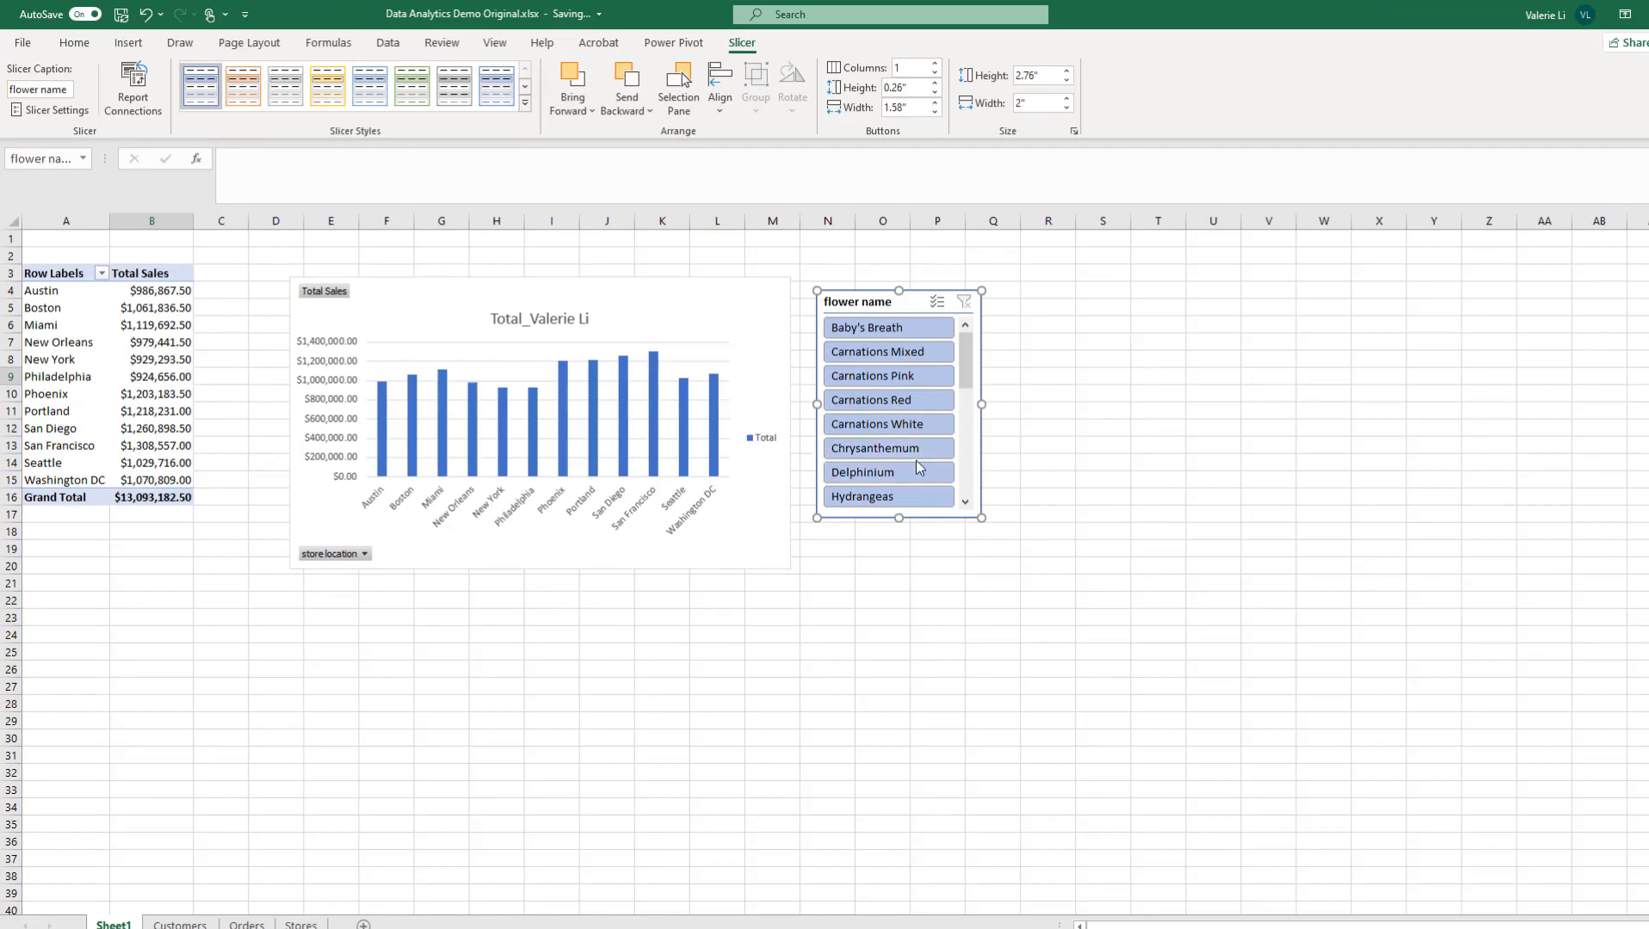
left_click_drag(967, 368, 970, 397)
left_click(895, 427)
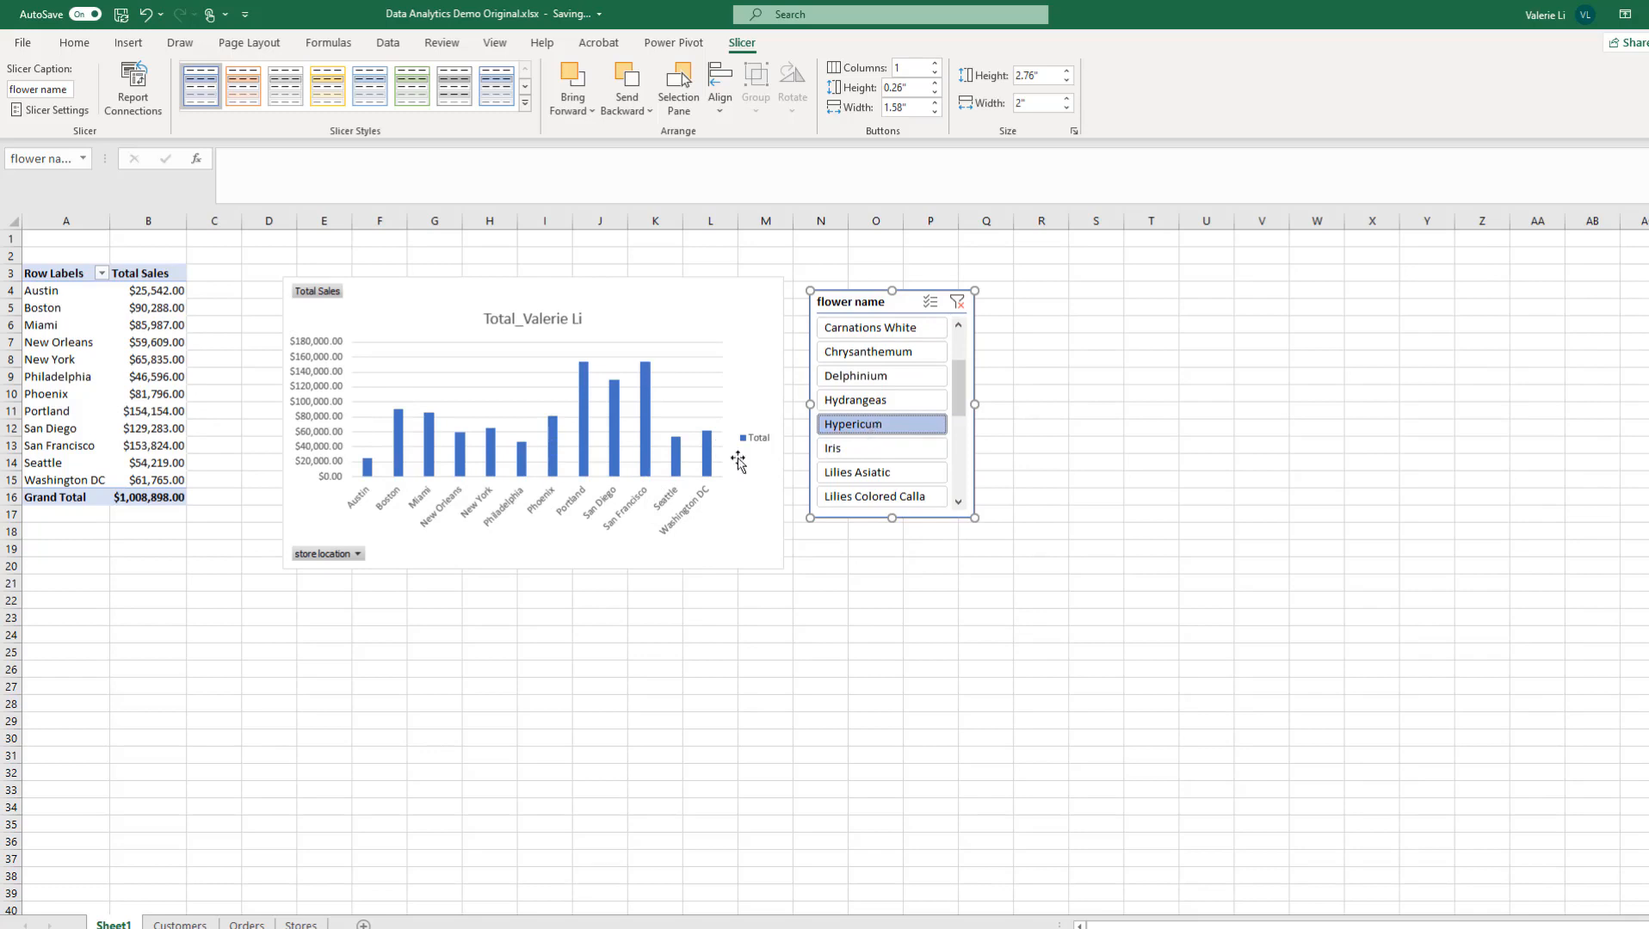
Step: Replace the PivotChart title with "Hypericum_" followed by the author's full name without a space
left_click(574, 320)
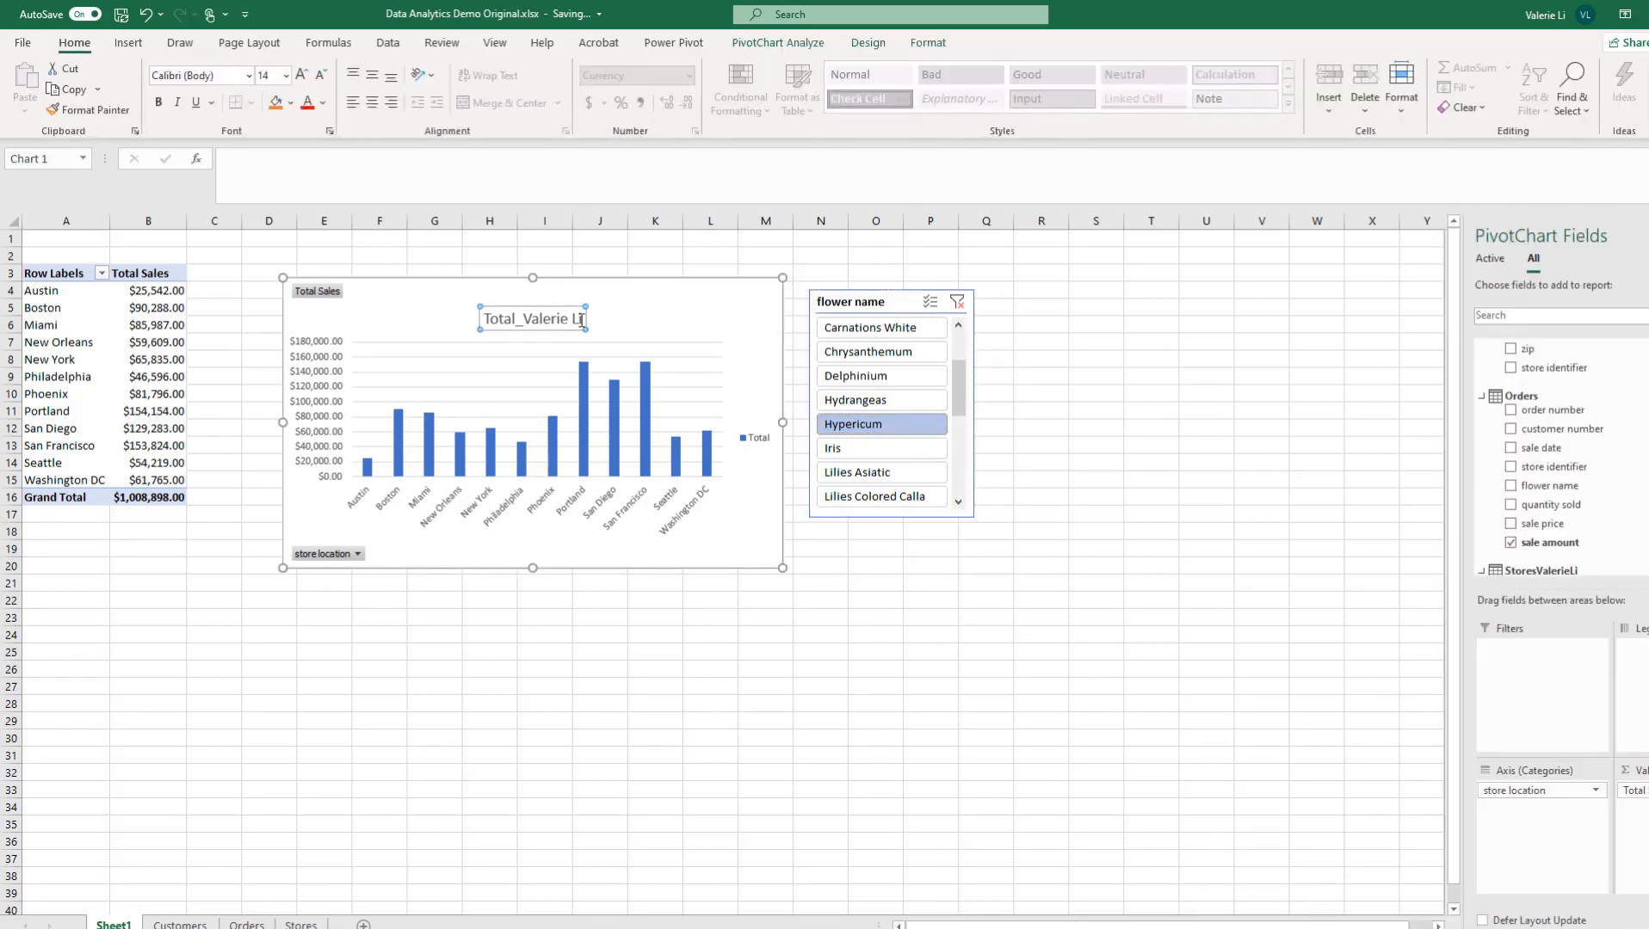
left_click_drag(580, 320, 501, 322)
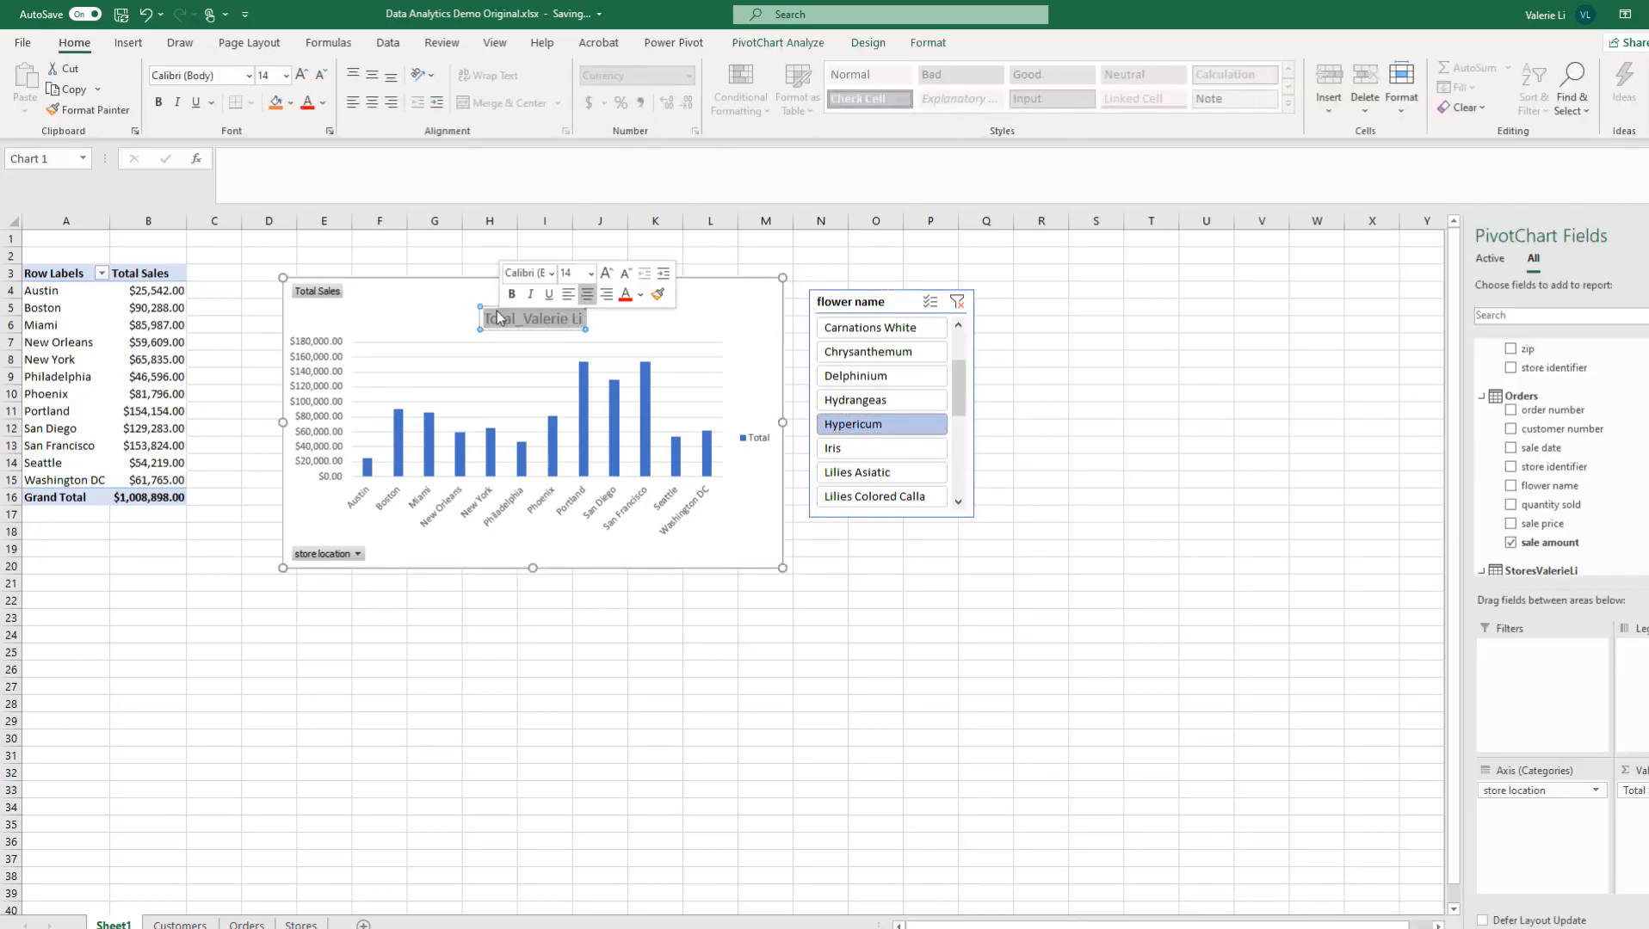
type("Hyperi")
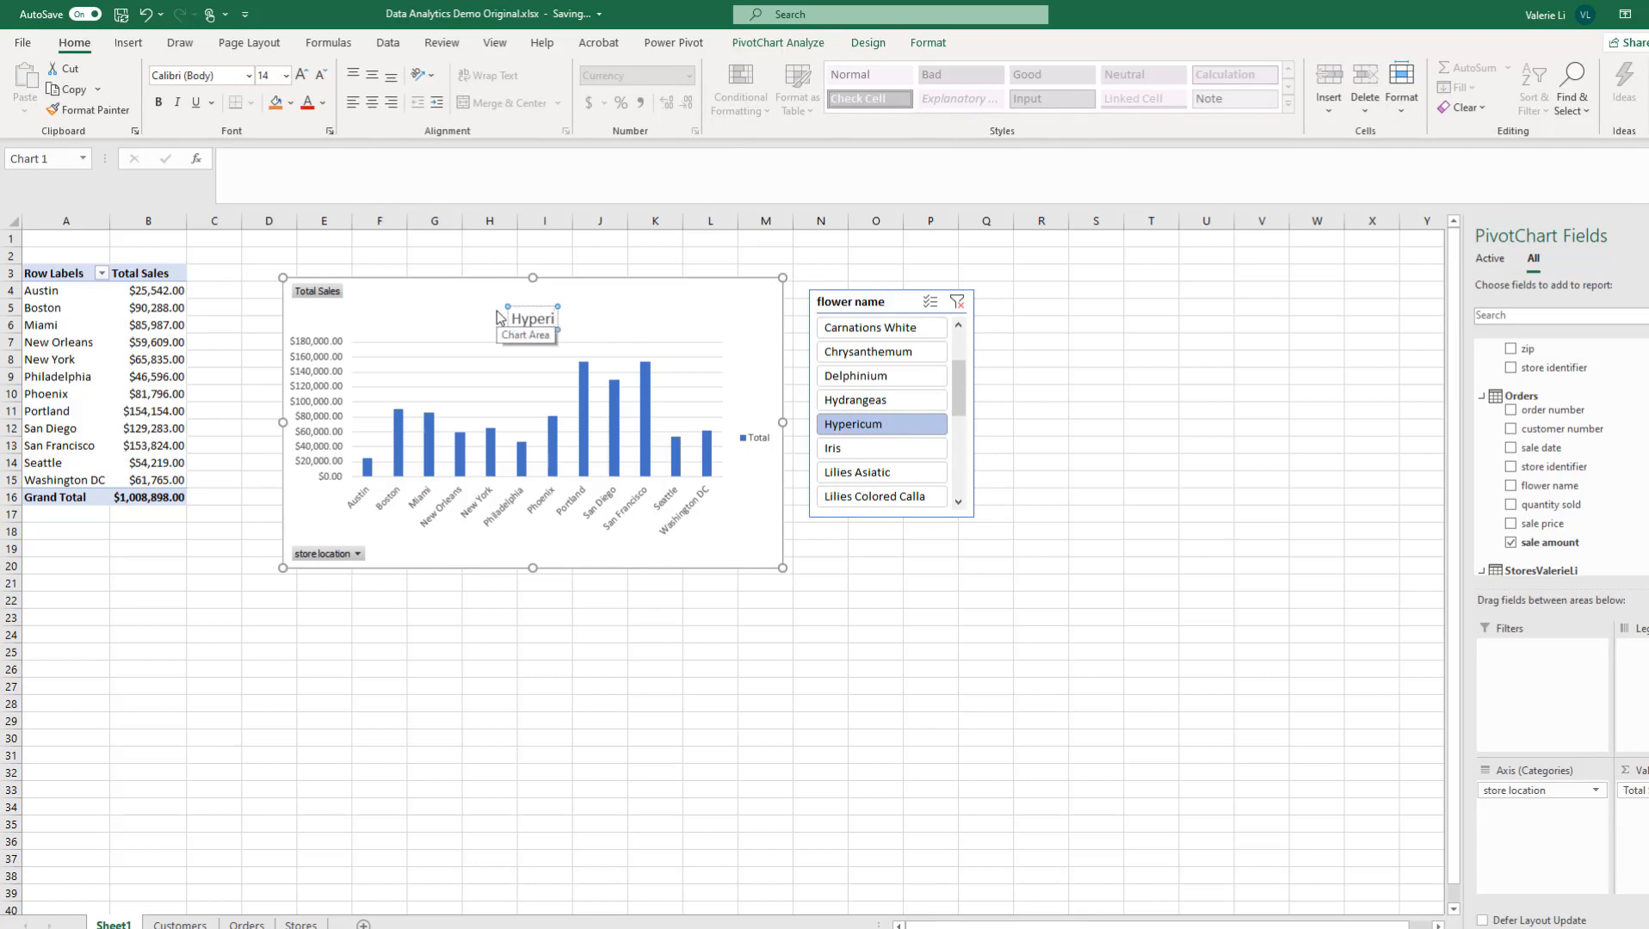
type("cum_V")
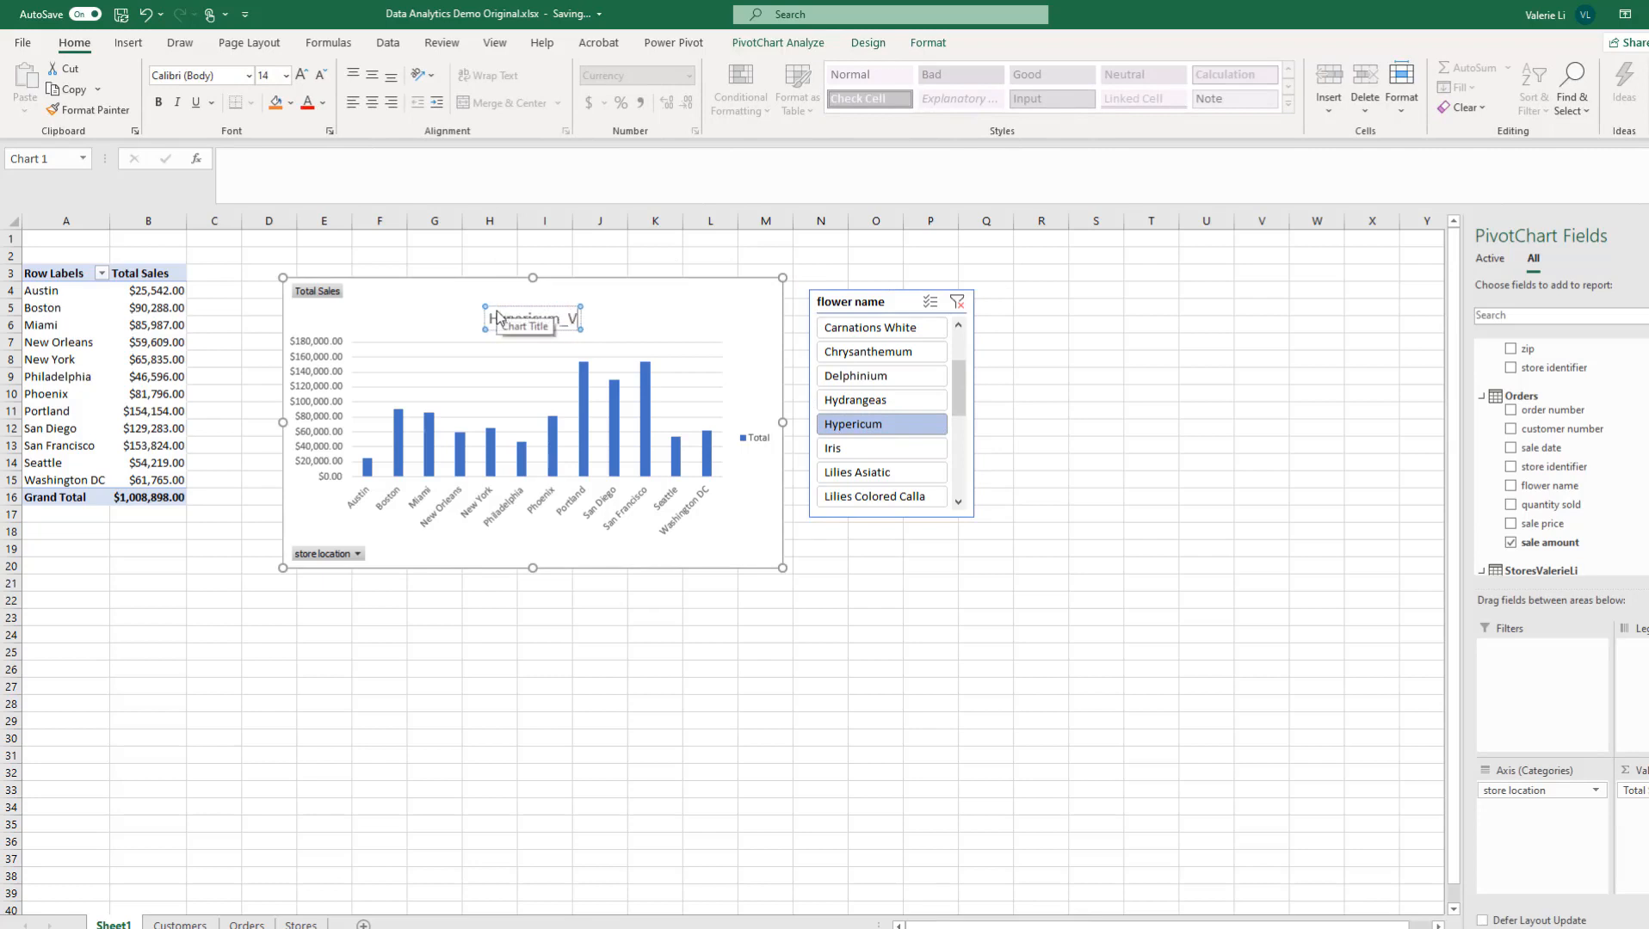
type("alerieLi")
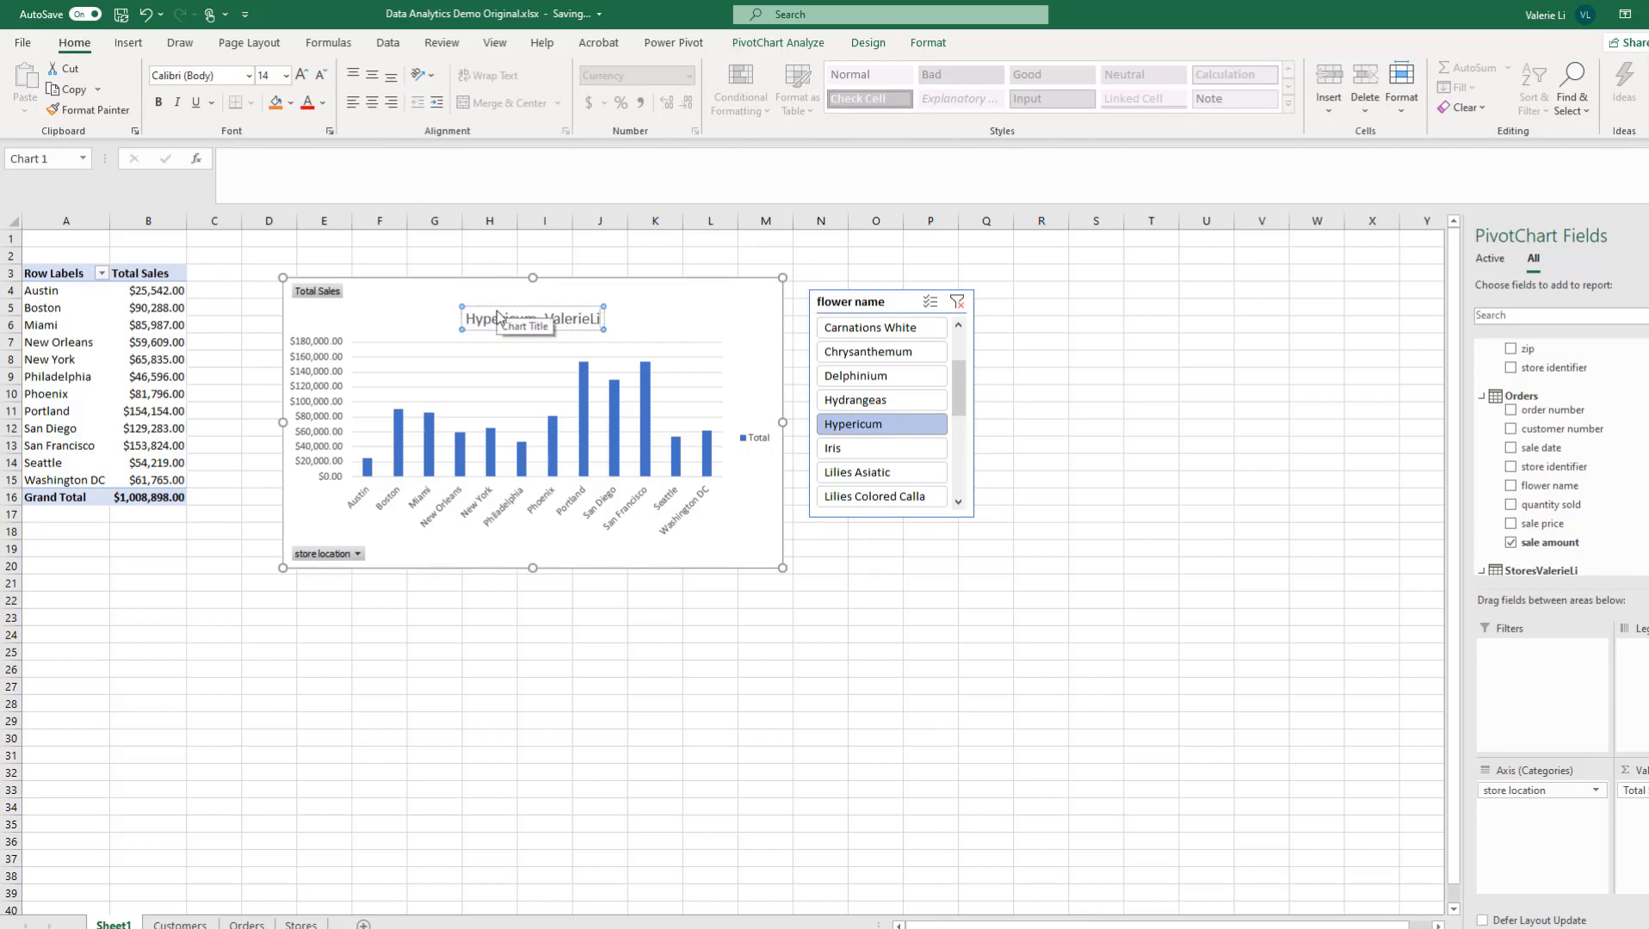
left_click(512, 540)
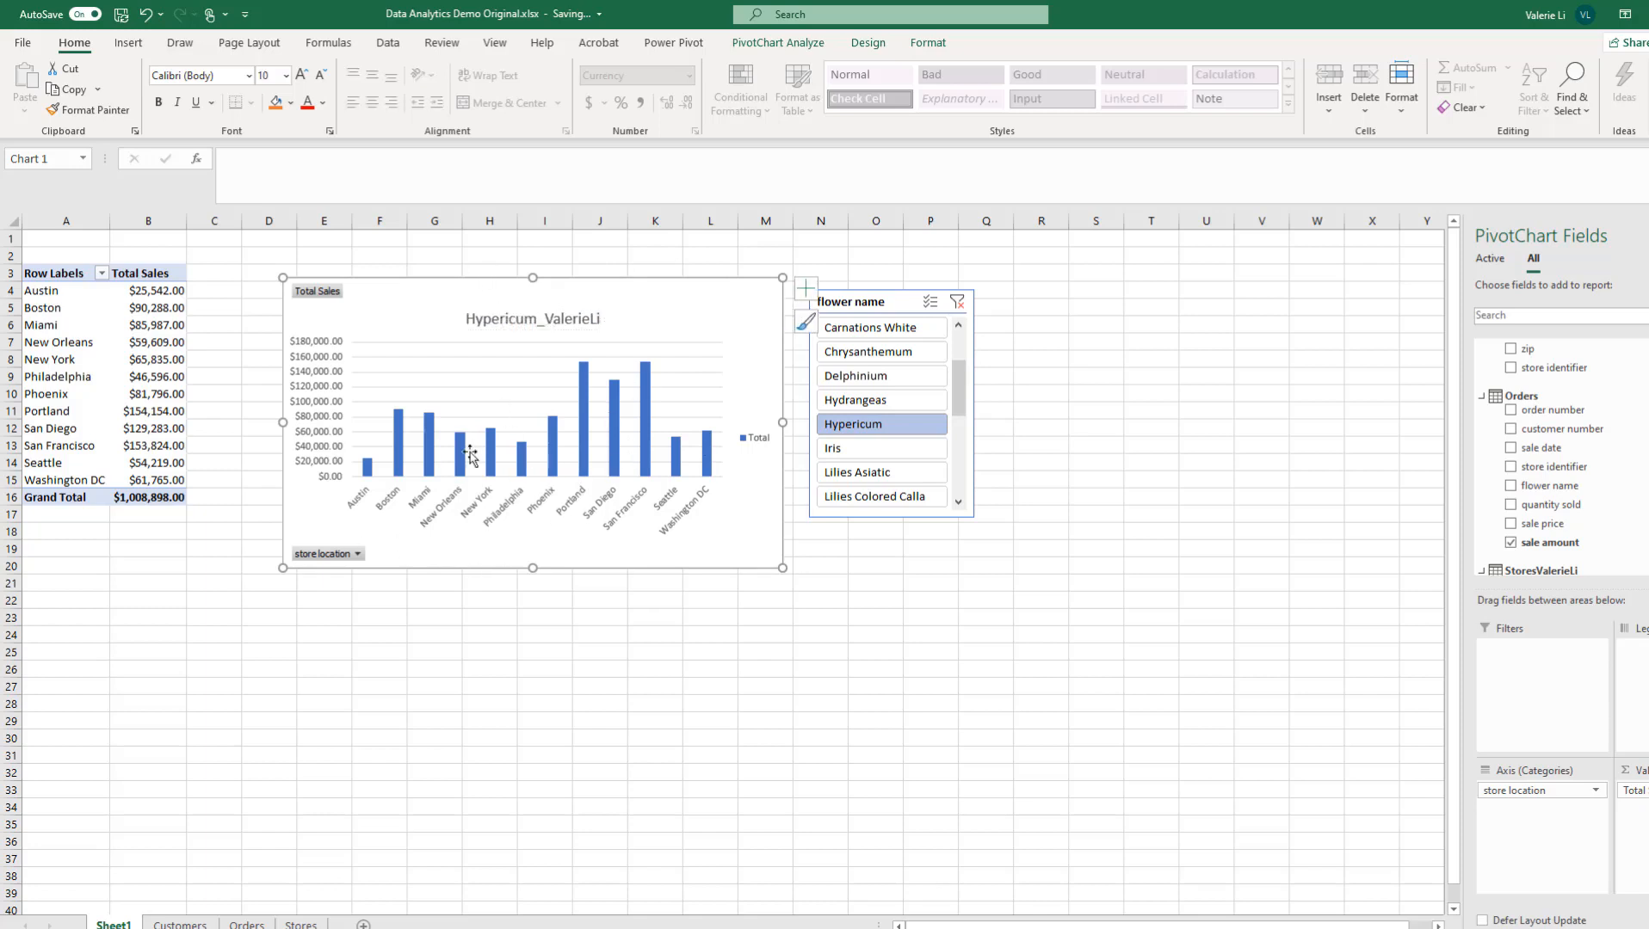